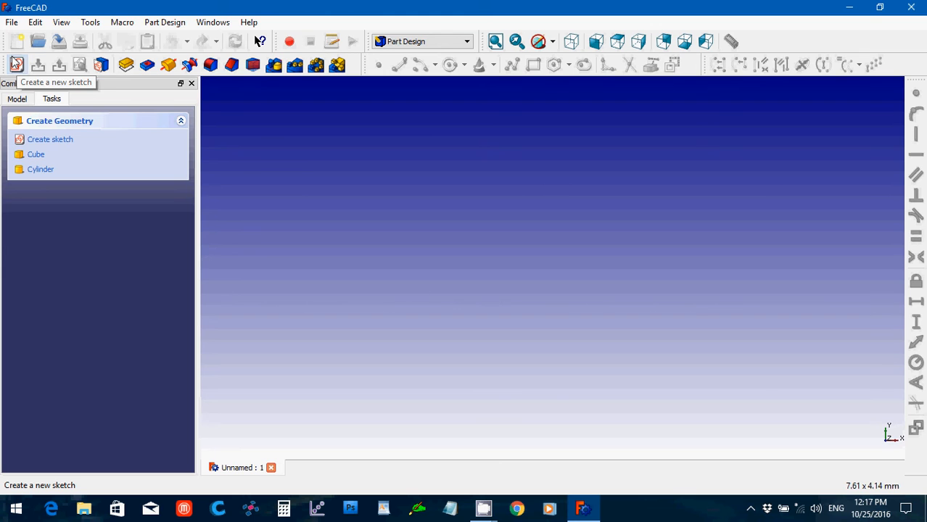
Create a new sketch on the YZ-Plane with a 0 mm offset
click(16, 63)
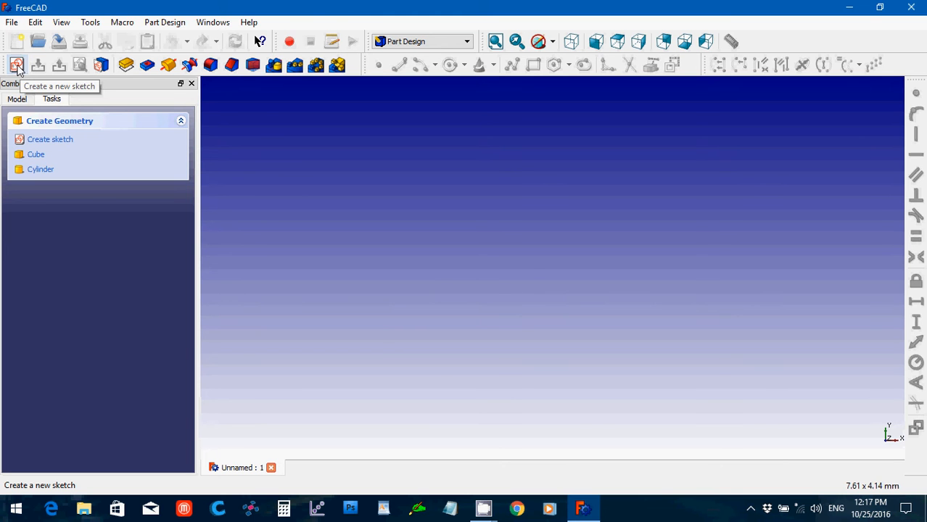
click(17, 67)
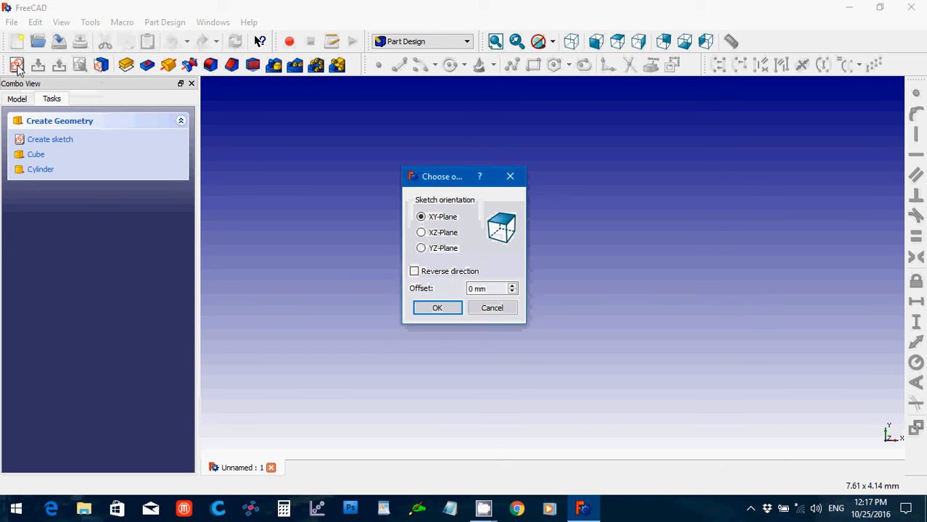
click(420, 249)
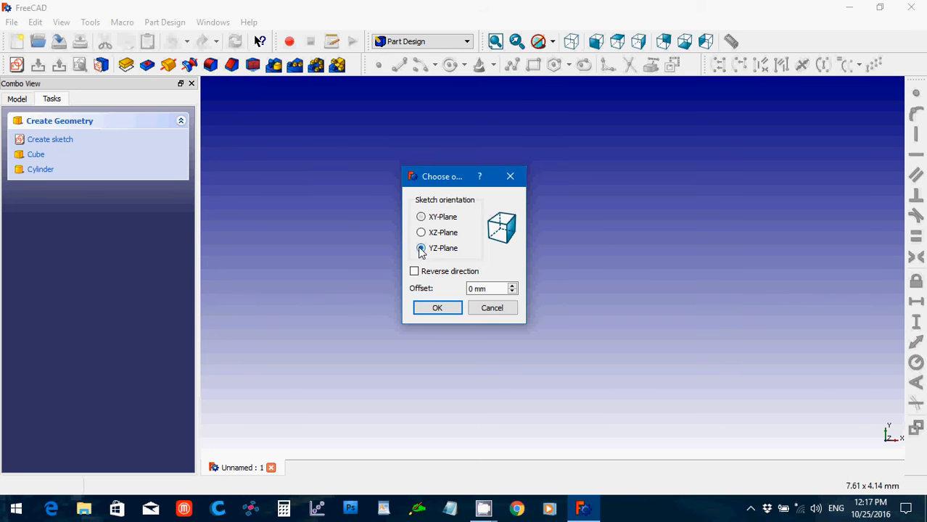
click(438, 309)
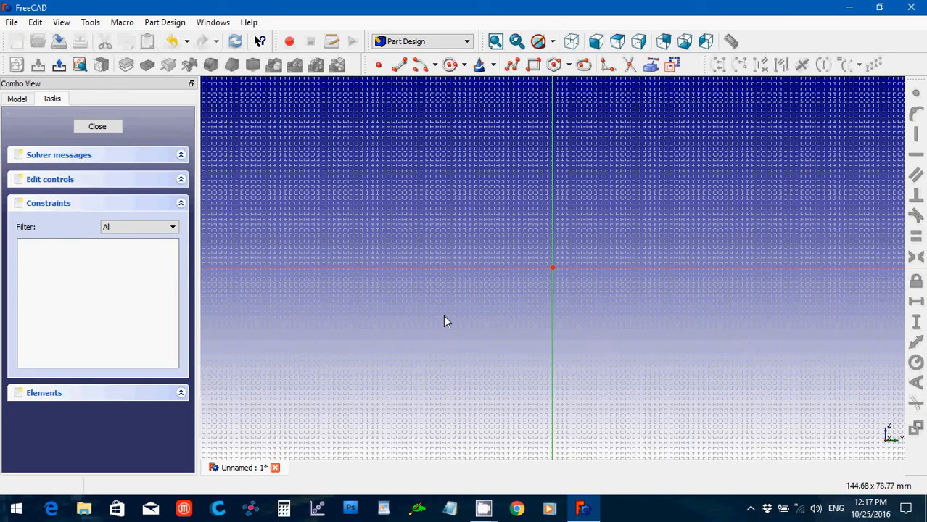
Draw an open five-segment L-shaped polyline to the right of the origin, base on the horizontal axis, about 14 mm wide and 8 mm high
click(511, 65)
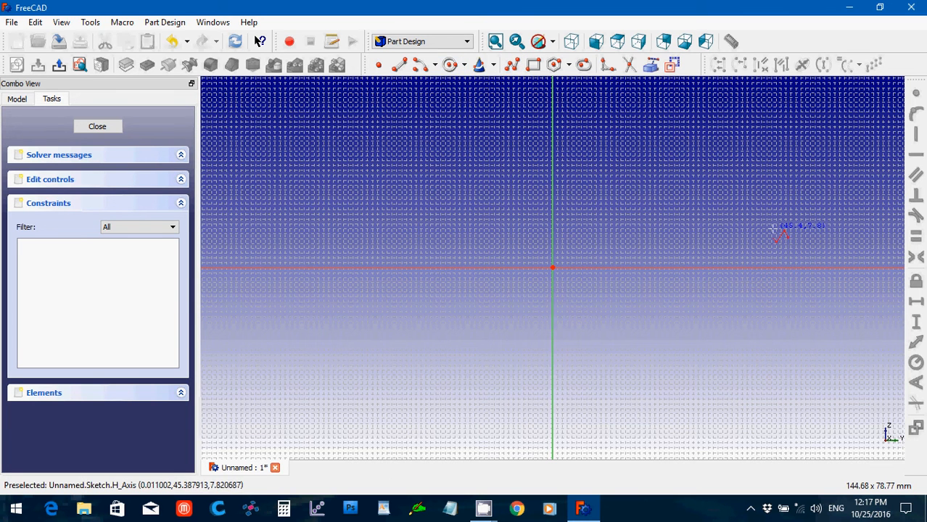
click(773, 228)
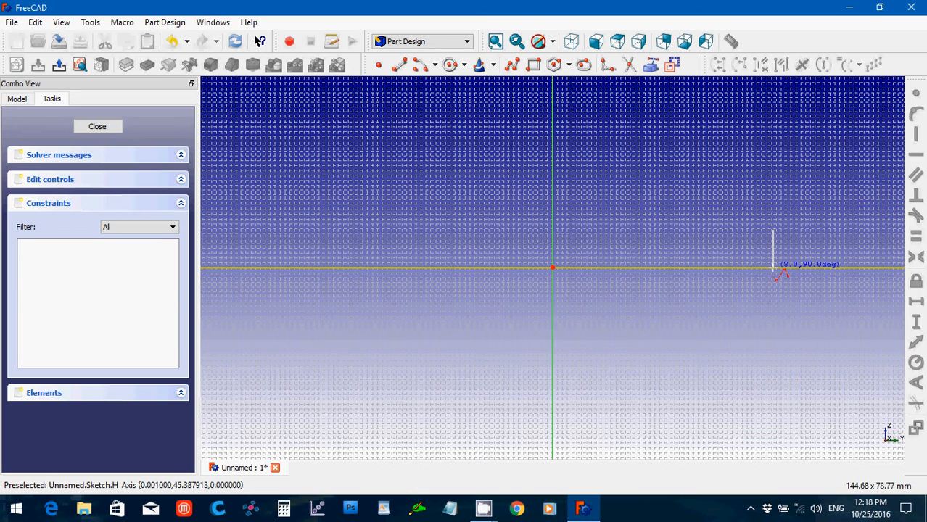
click(773, 269)
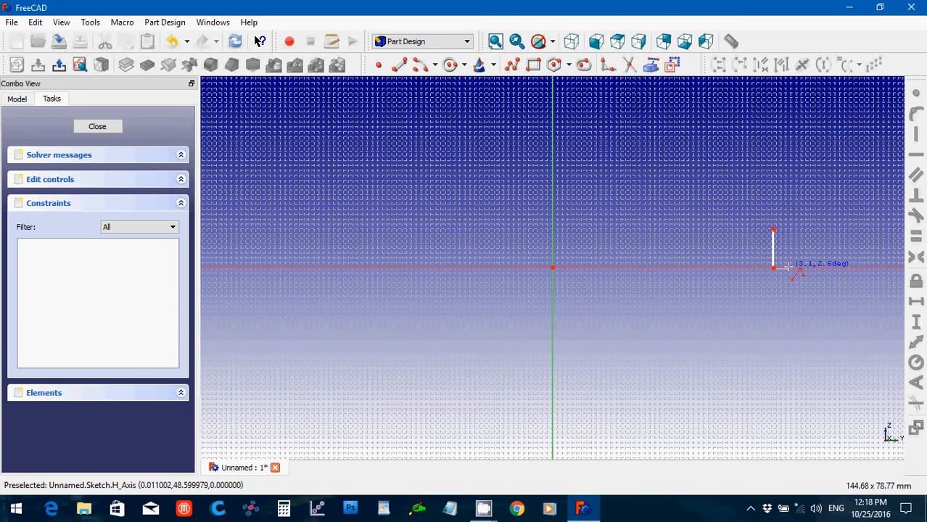
click(842, 269)
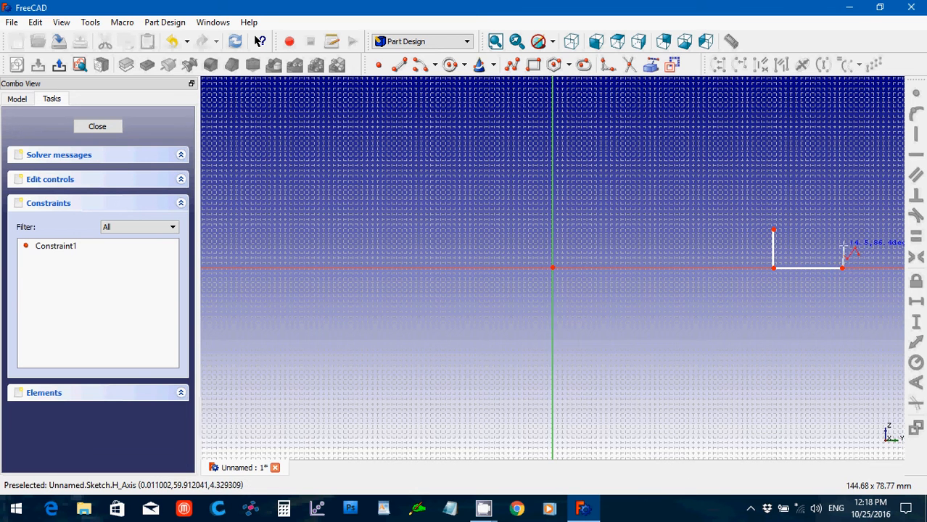
click(842, 248)
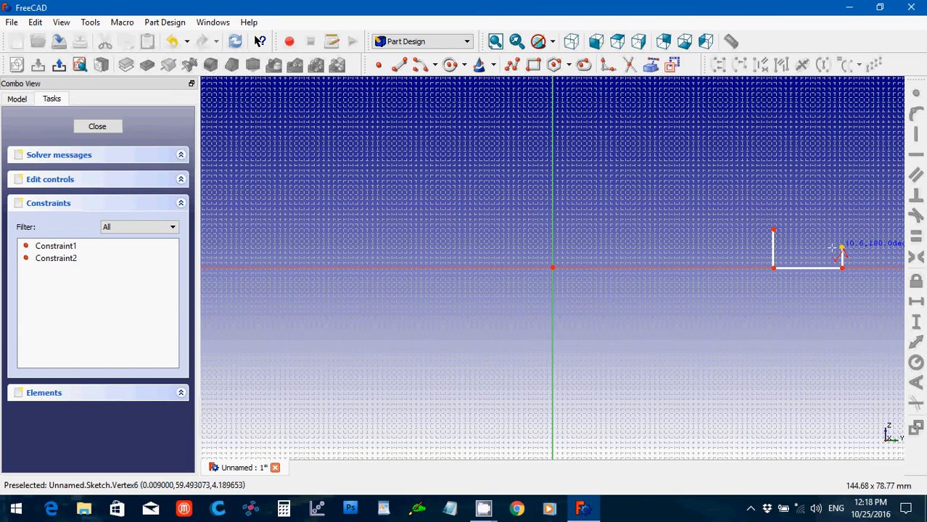
click(797, 248)
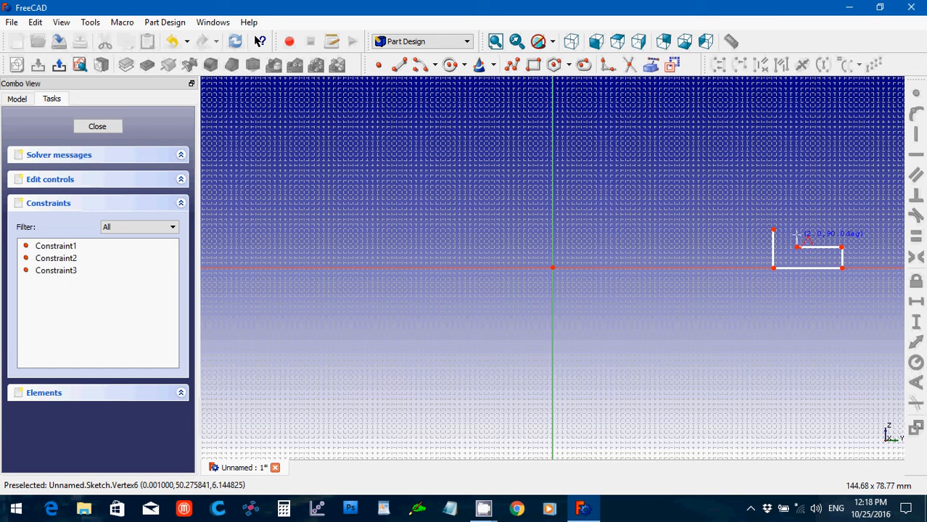
click(797, 232)
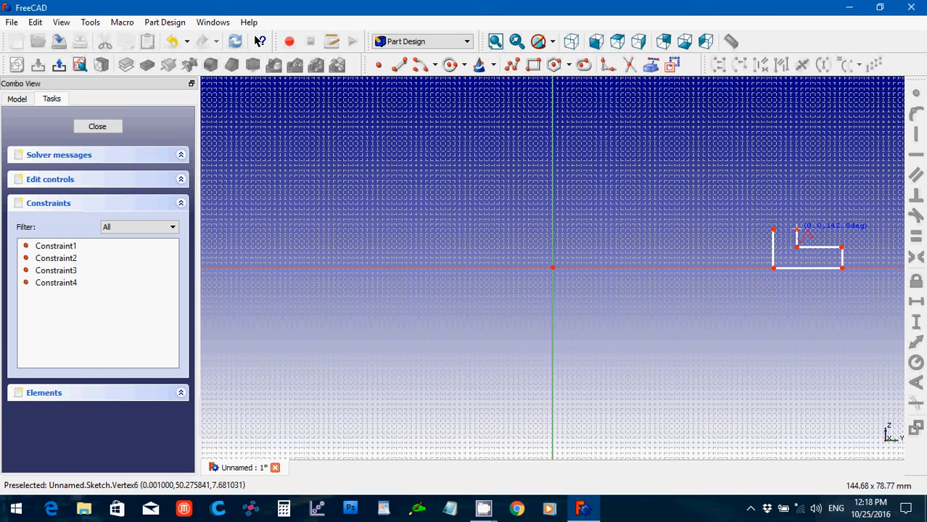
right_click(797, 232)
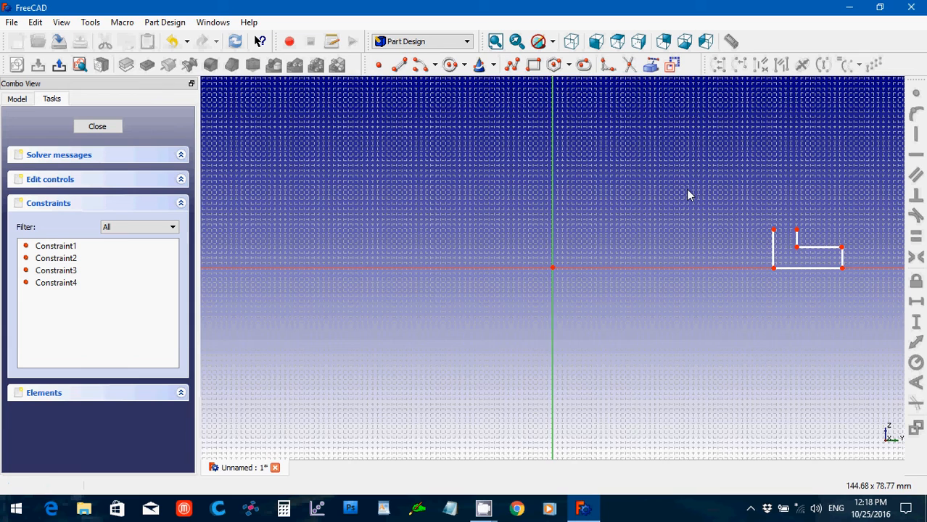
Draw a second open polyline of eight stepped horizontal and vertical segments above the first, with its upper-left corner at about (15, 44)
scroll(686, 194, down, 2)
scroll(688, 194, up, 1)
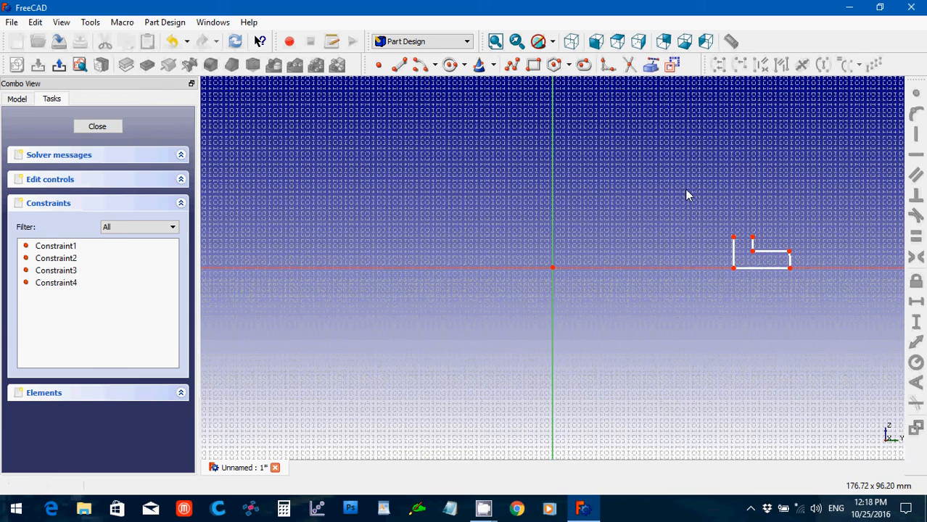
click(511, 67)
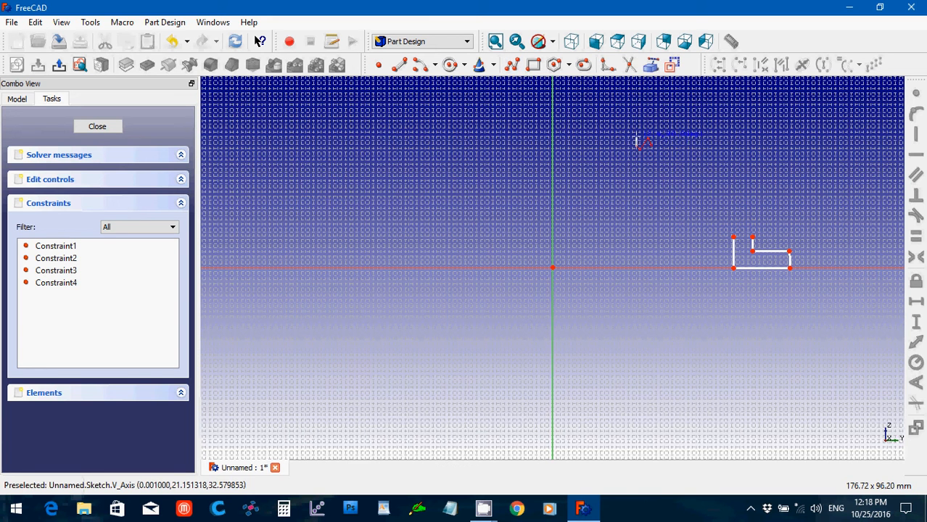
click(638, 140)
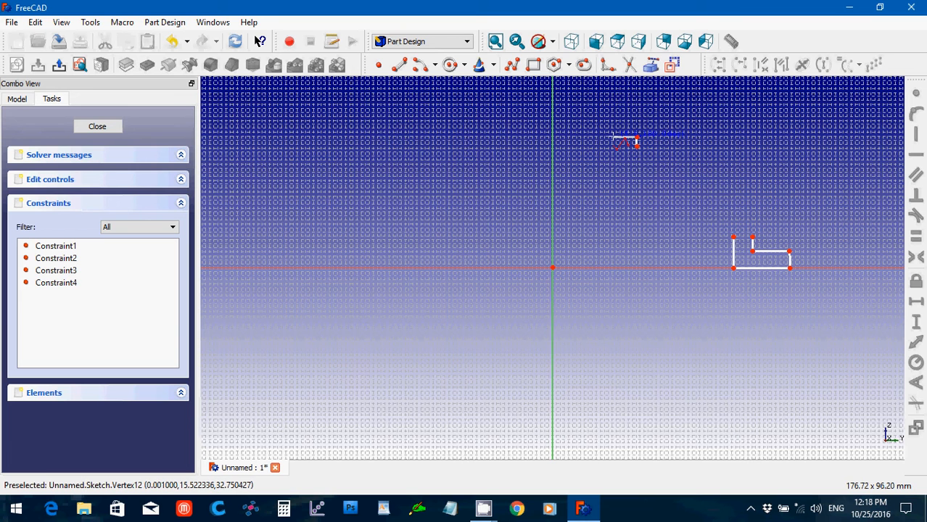
click(614, 139)
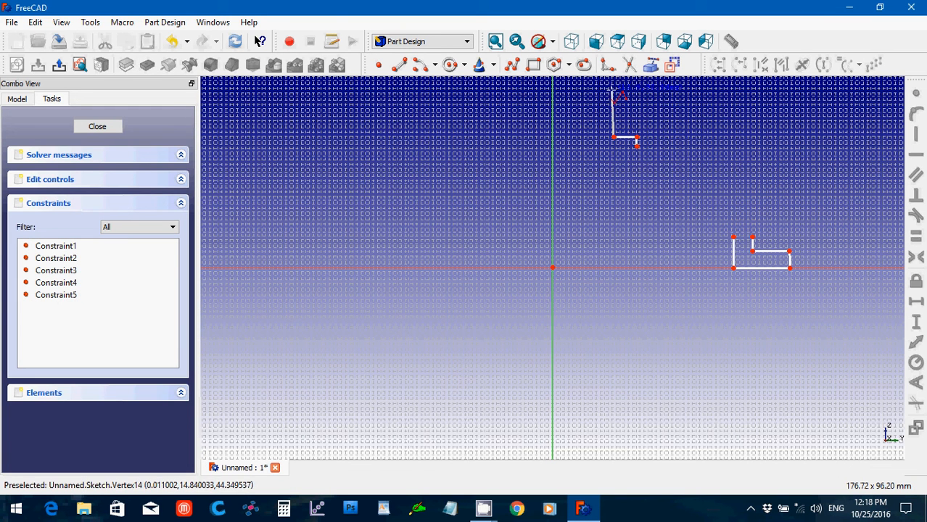
click(614, 90)
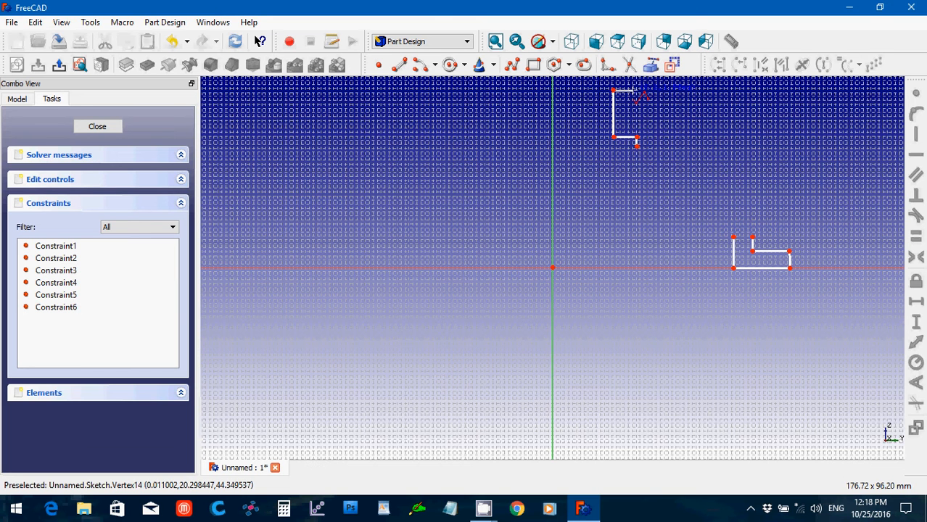
click(634, 90)
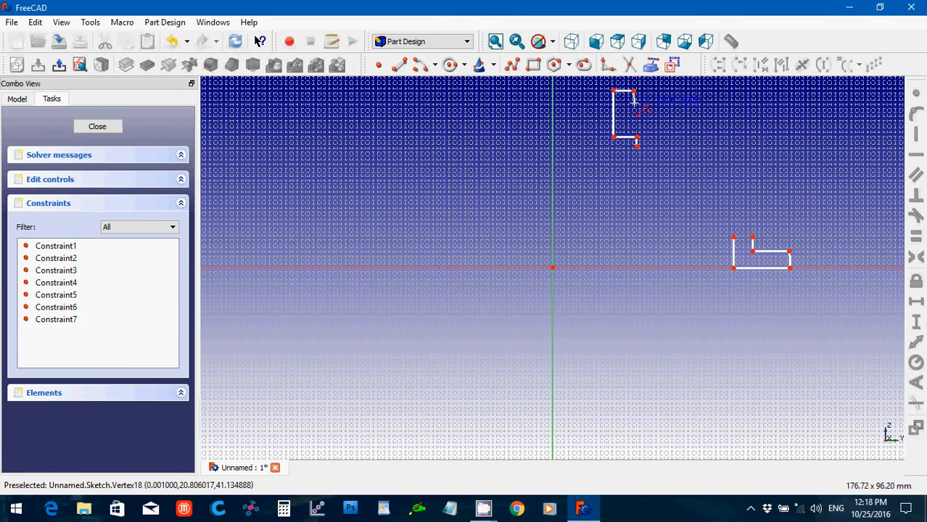
click(635, 106)
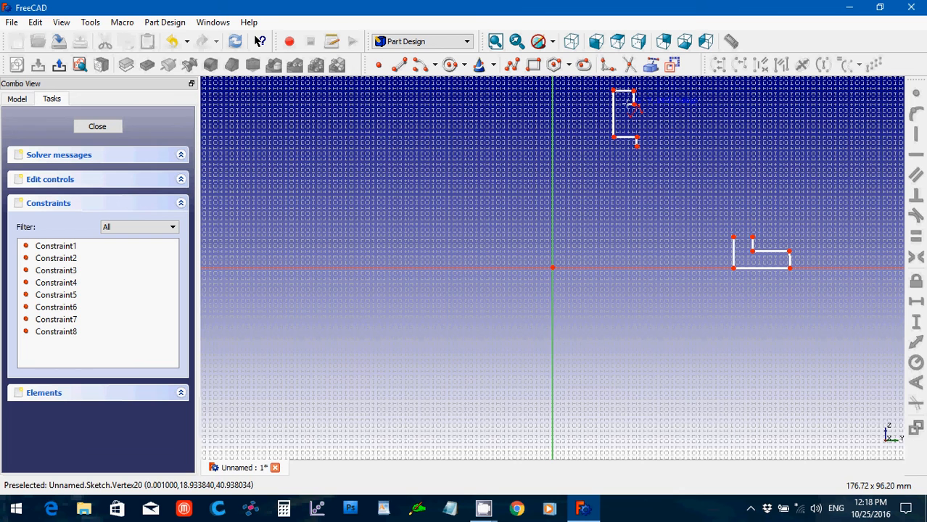
click(628, 109)
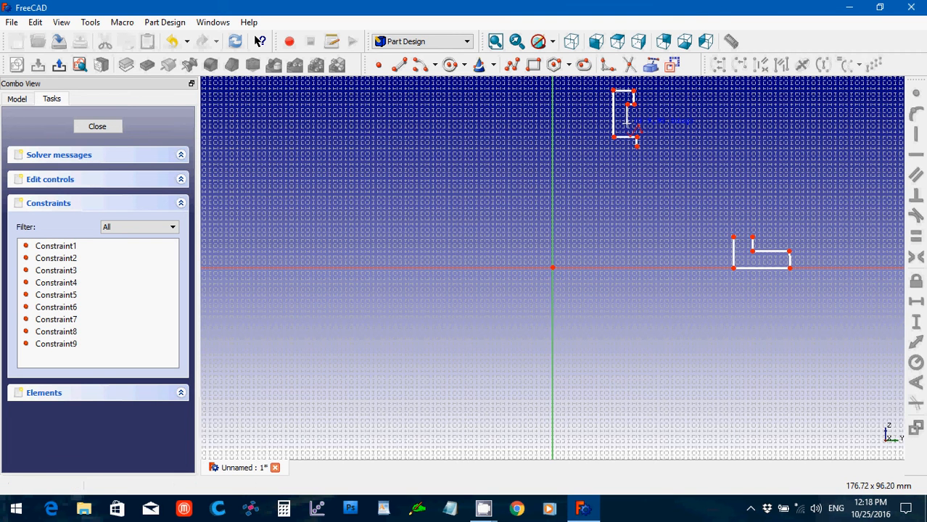
click(637, 132)
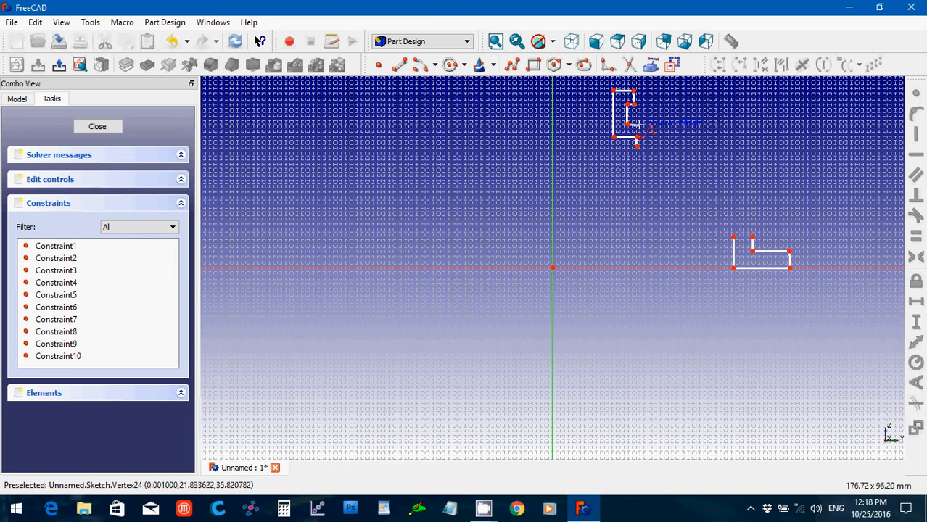
click(640, 125)
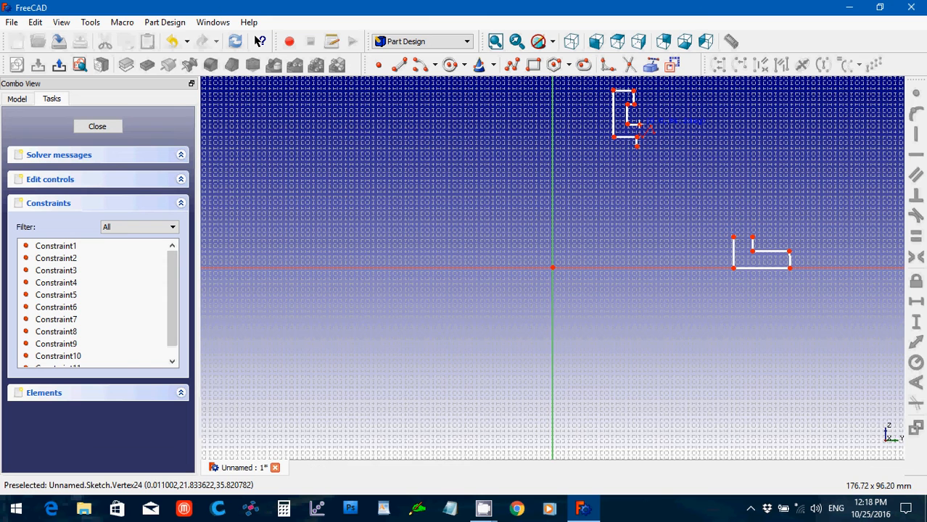
right_click(640, 124)
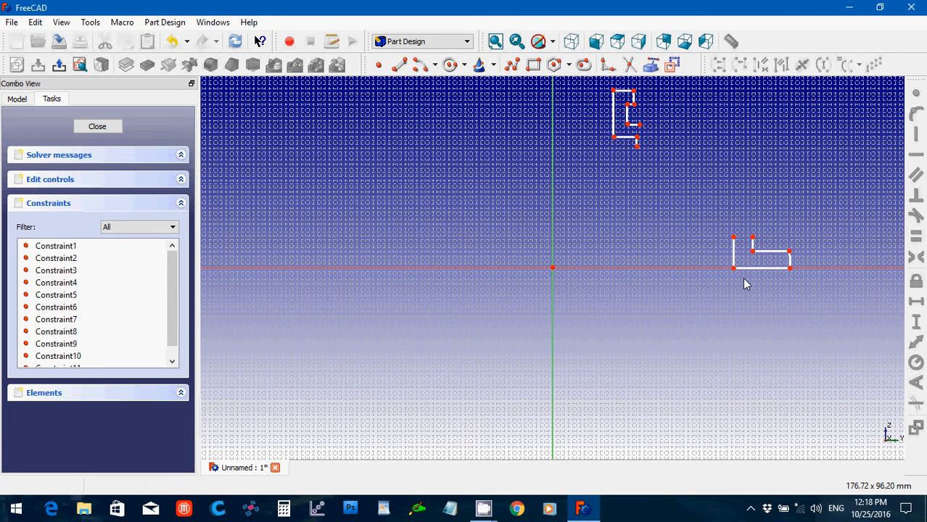
Constrain the lower profile's base line to a horizontal distance of 12.7 mm and place the dimension below it
click(766, 268)
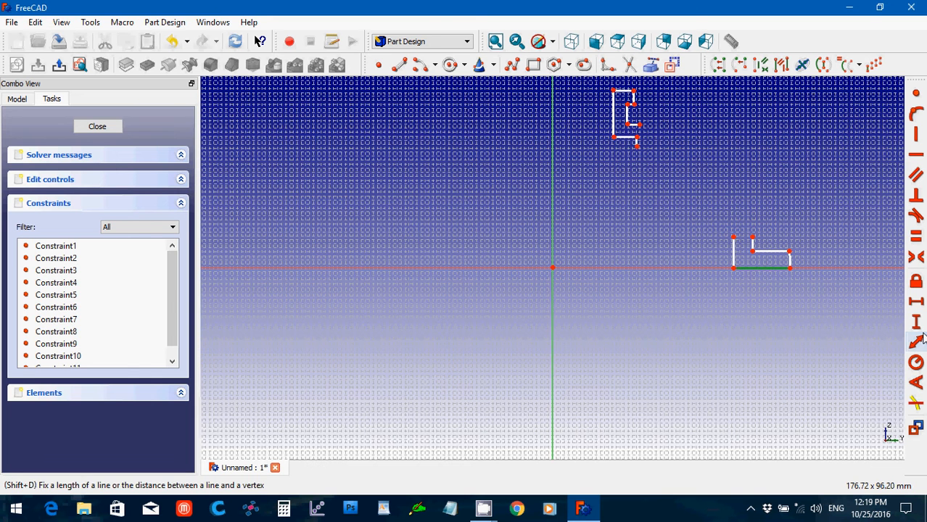
click(915, 303)
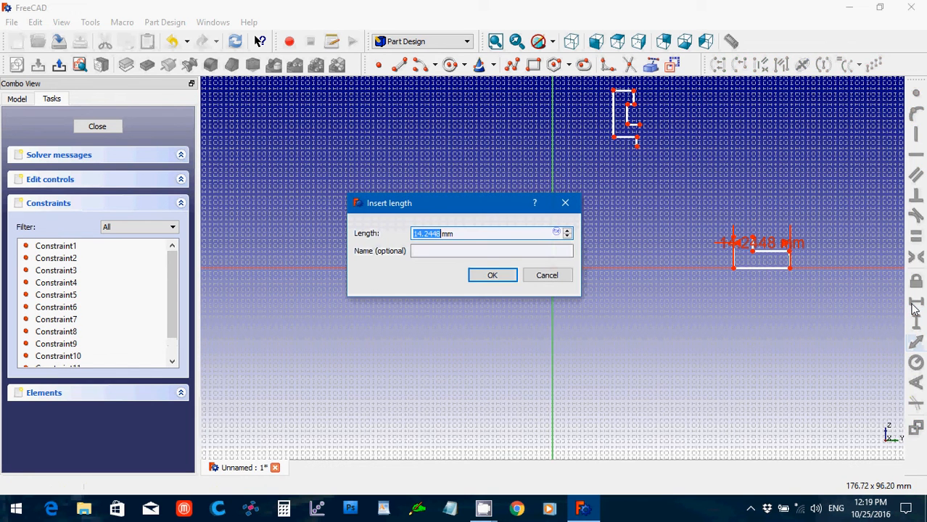
key(BackSpace)
text(12.7)
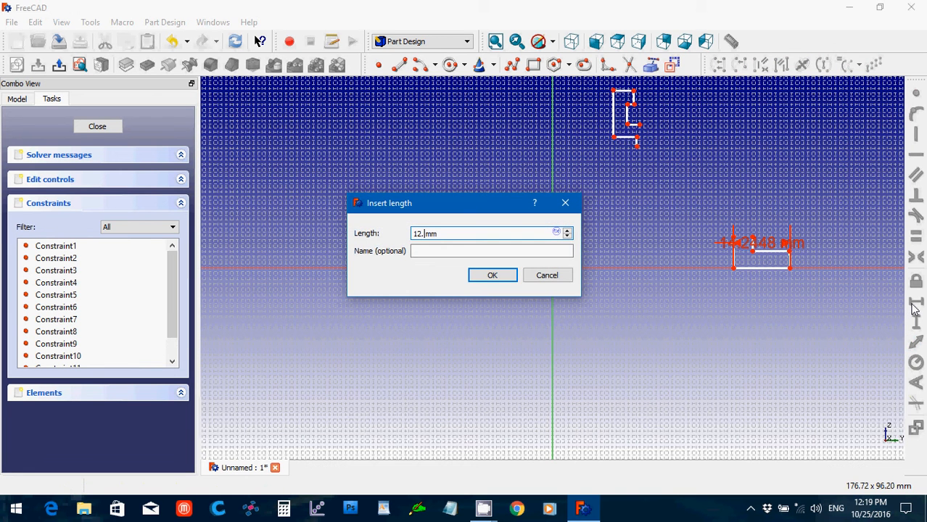
key(Return)
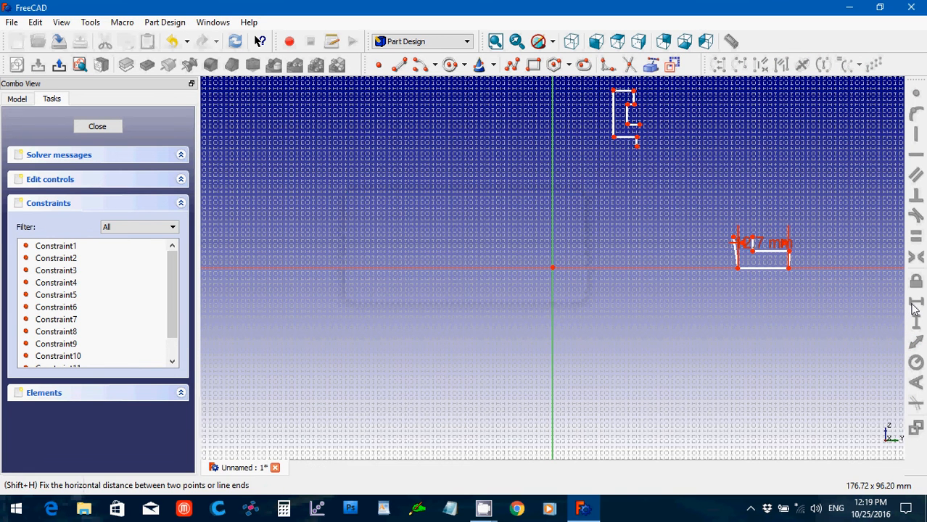
drag(758, 247, 764, 318)
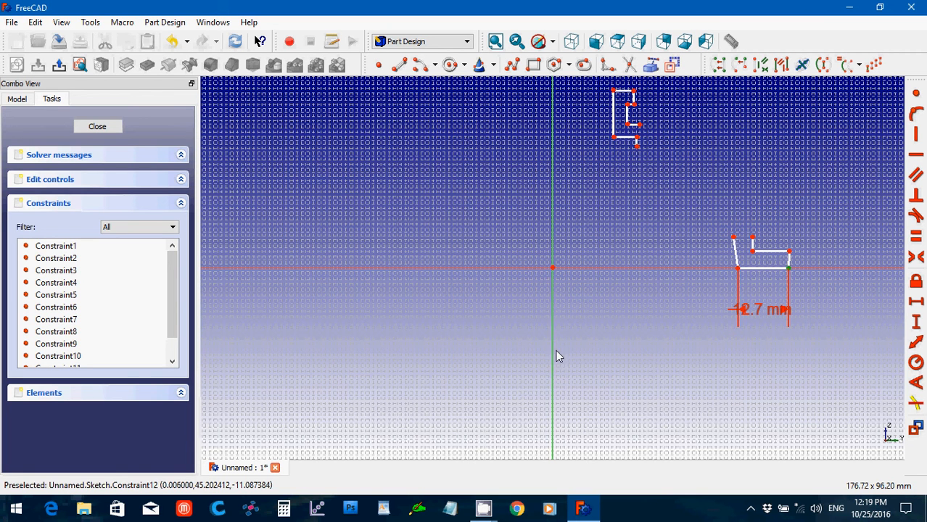
Set the horizontal distance from the origin to the base line's right endpoint to 50.8 mm and spread both dimensions apart below the profile
click(914, 306)
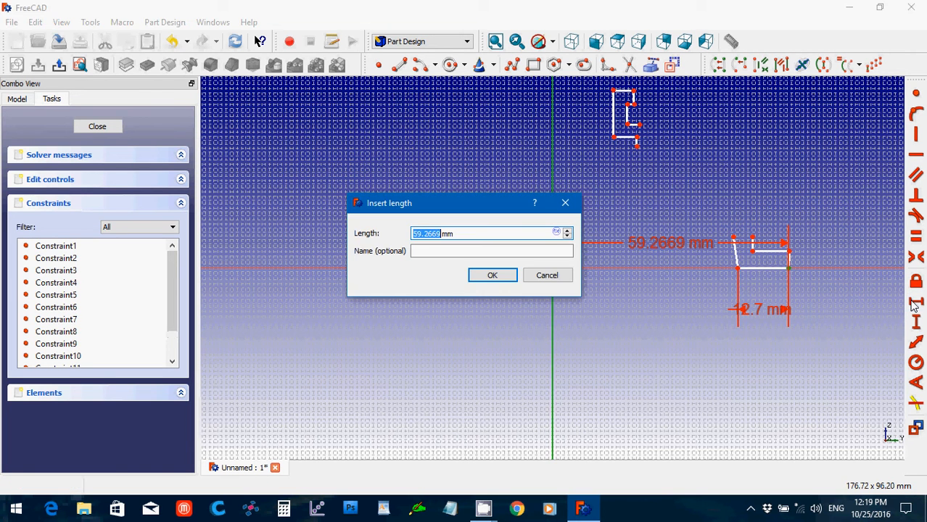
text(50.8)
key(Return)
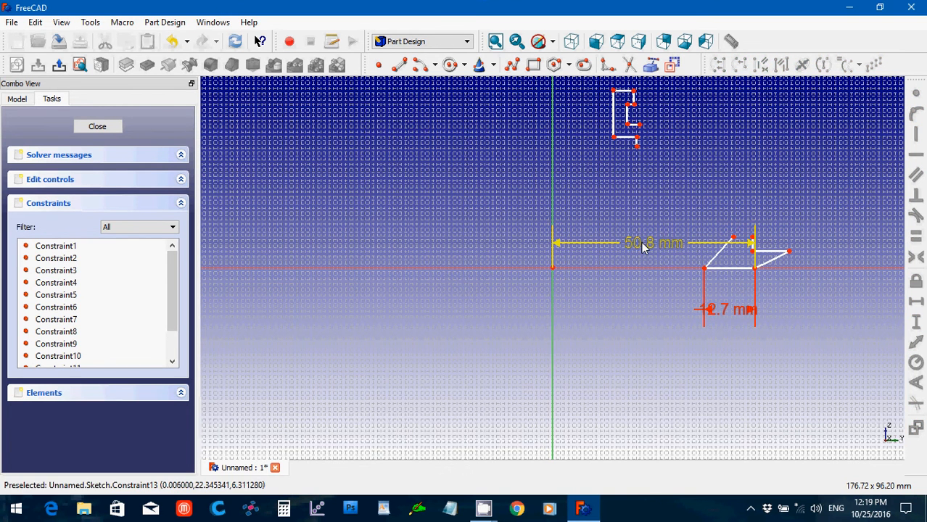
drag(641, 241, 660, 442)
drag(712, 310, 806, 307)
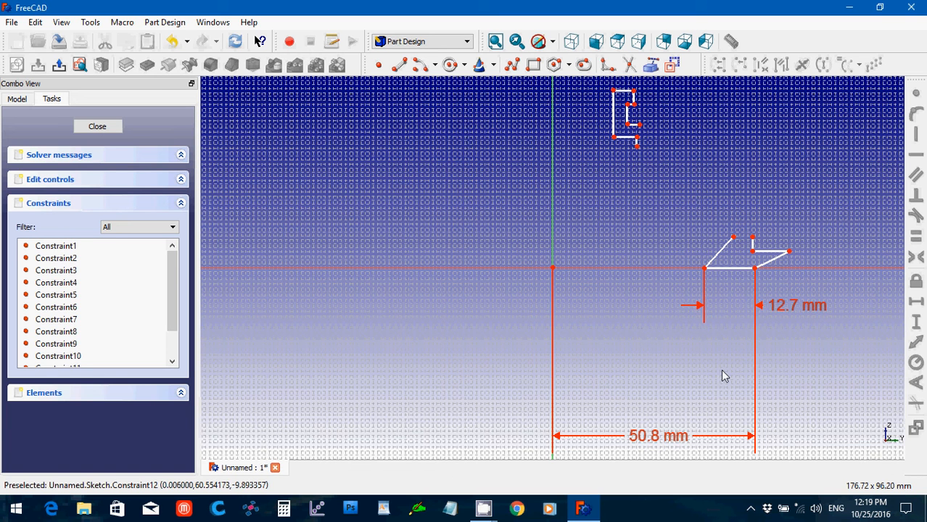
Constrain the lower profile's slanted right-hand edge to vertical and set its vertical distance to 6.35 mm
click(767, 265)
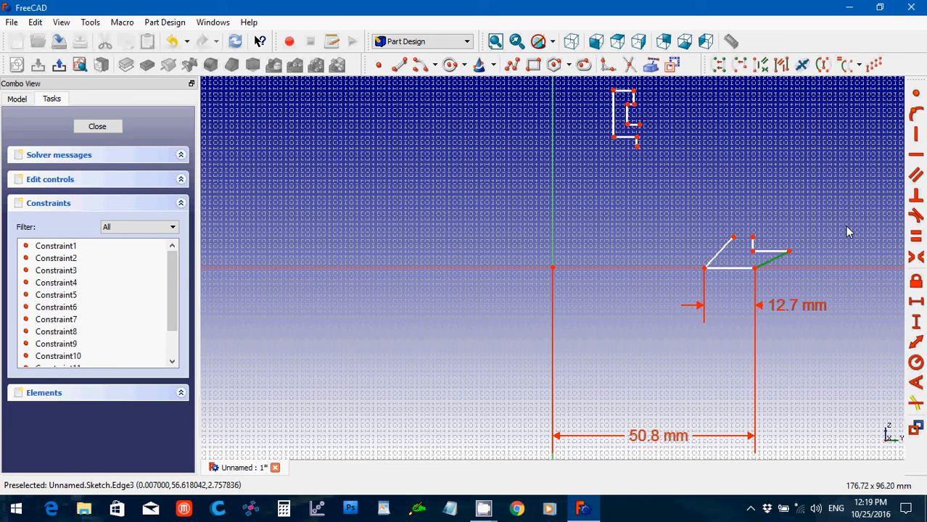
click(915, 138)
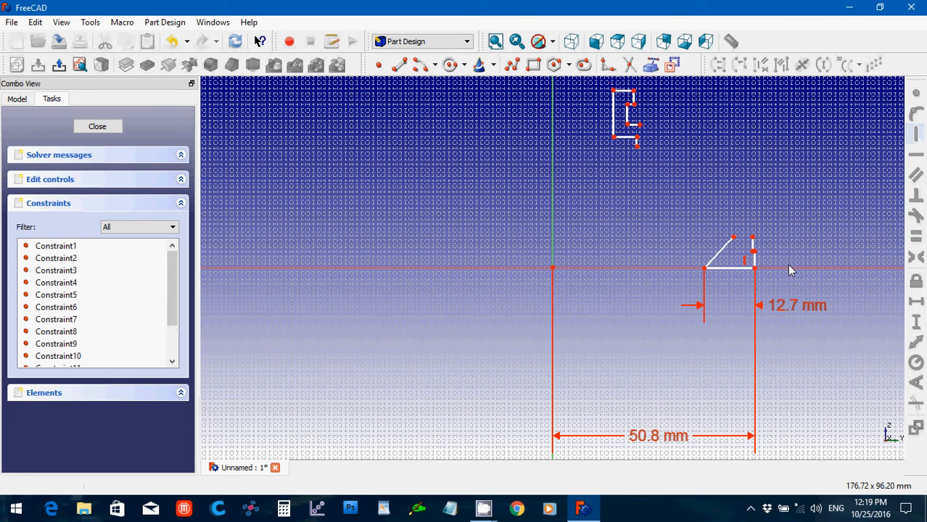
click(755, 258)
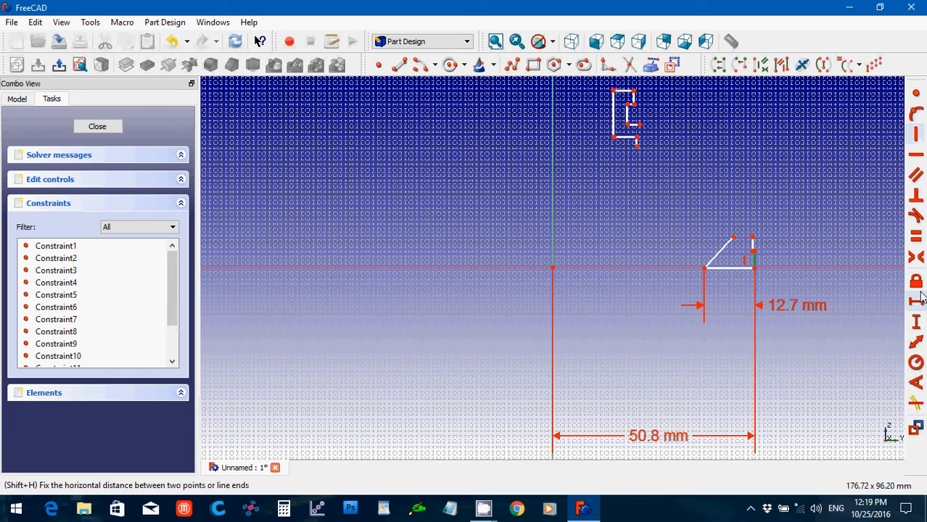
click(916, 327)
text(6.35)
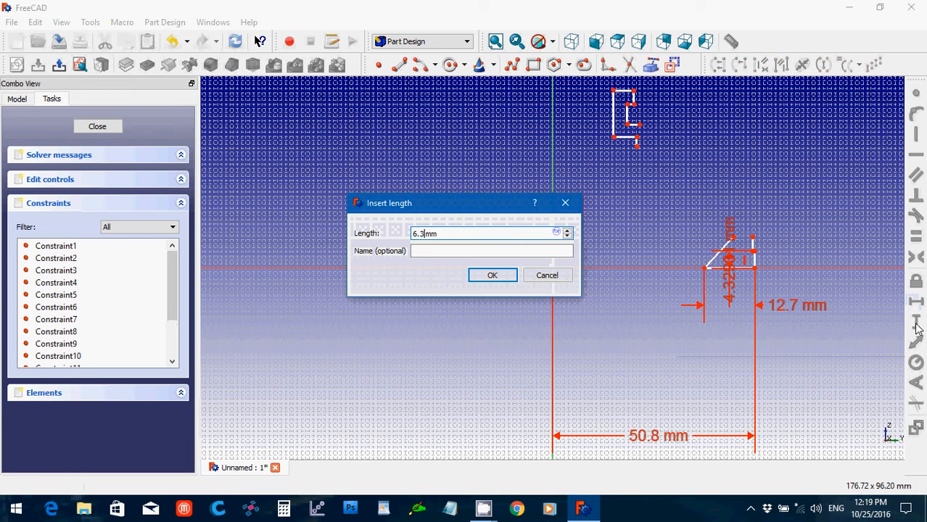
key(Return)
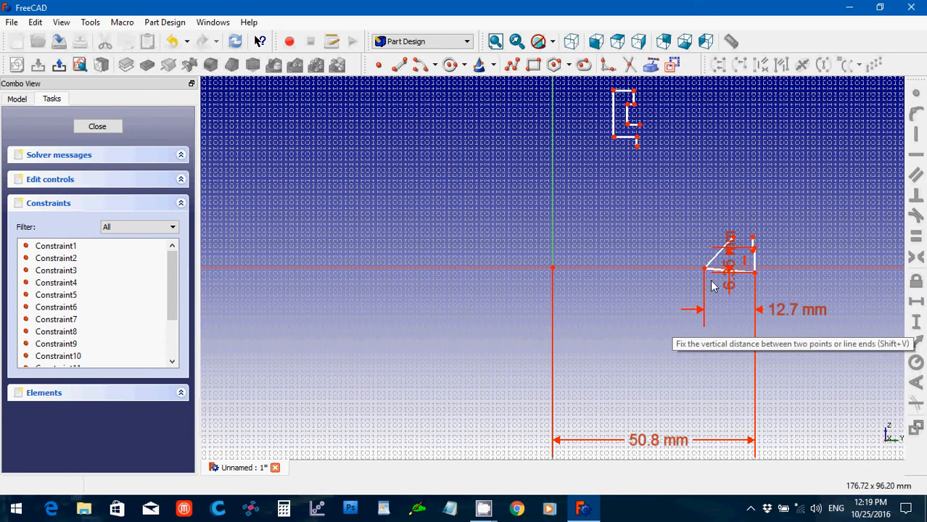
Constrain the lower profile's bottom-right corner to lie on the horizontal axis
click(755, 274)
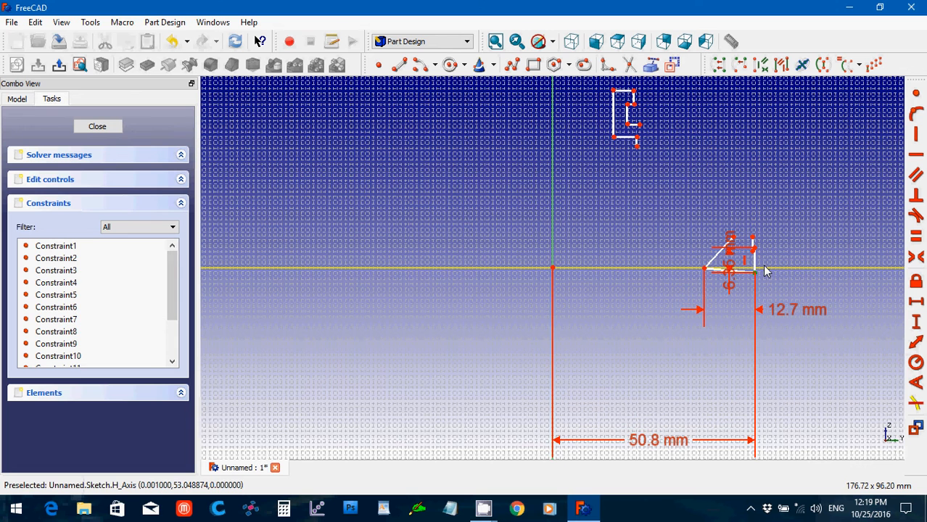
click(765, 269)
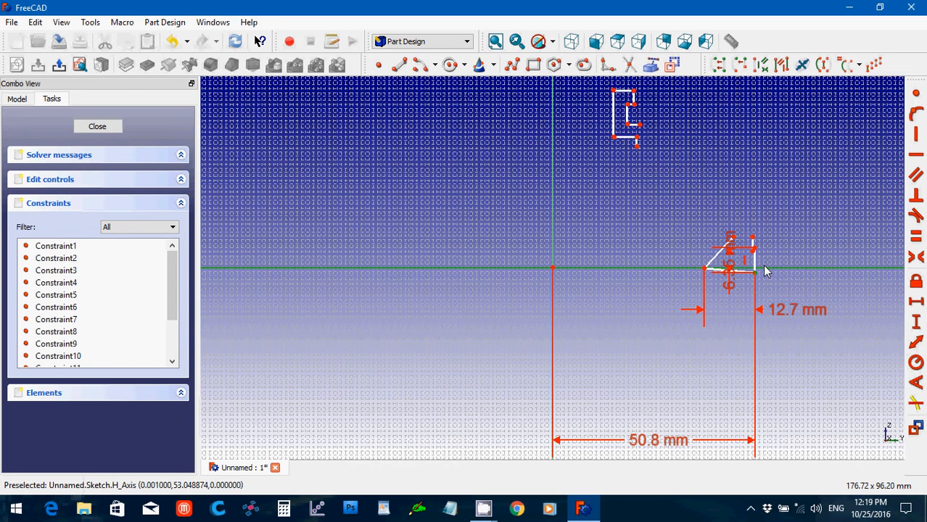
click(918, 114)
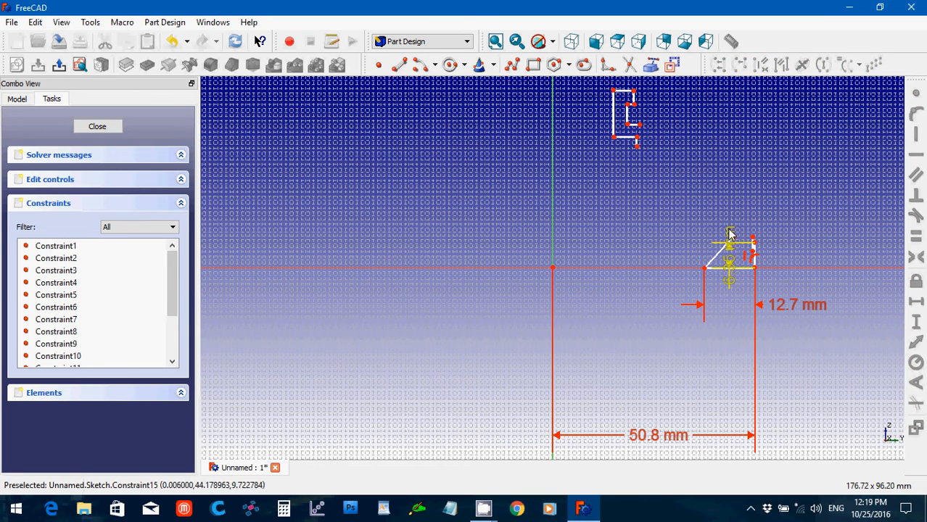
Pull the lower profile's slanted left edge away from the crowded dimension and delete that edge
drag(732, 242, 703, 248)
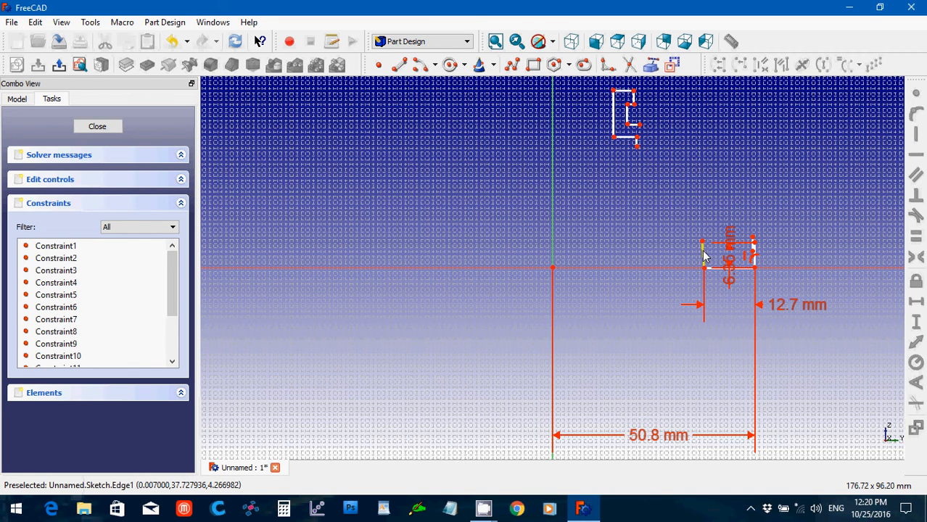
click(704, 255)
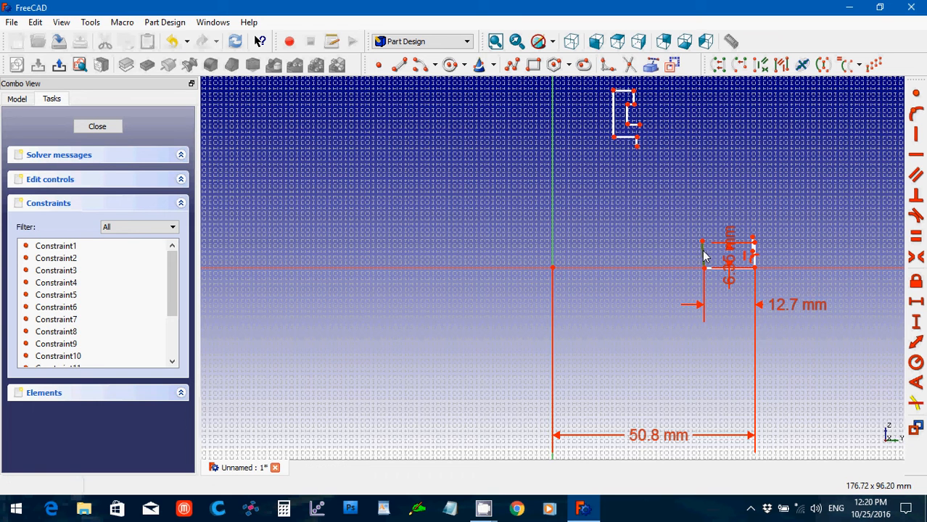
click(704, 256)
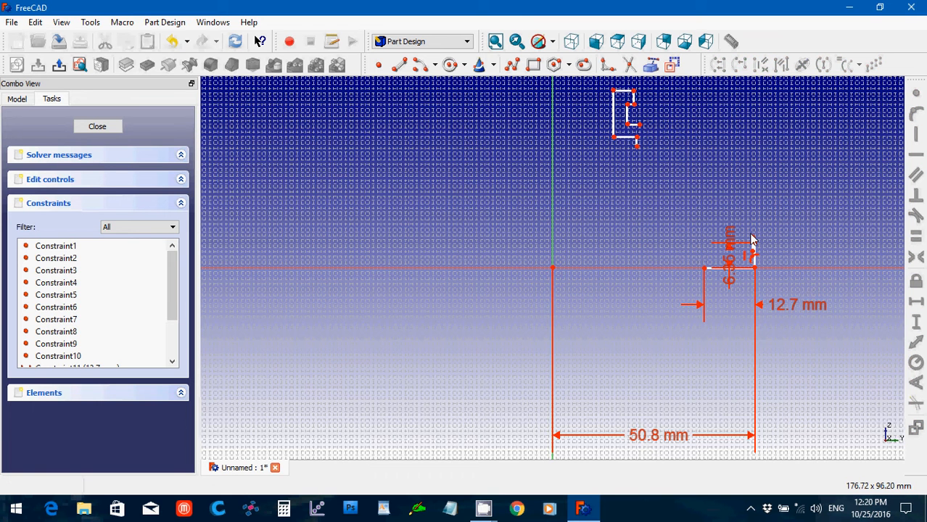
Move the 6.35 mm height dimension out to the right of the lower profile and delete the surplus short segment at its upper left
mouse_move(753, 239)
mouse_down()
mouse_move(704, 249)
mouse_move(737, 233)
mouse_move(729, 249)
mouse_up()
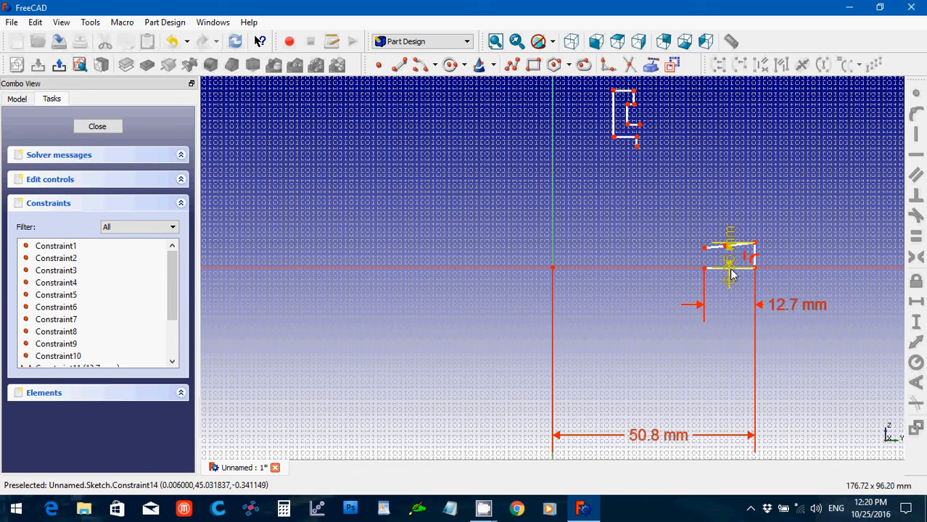
mouse_move(731, 274)
mouse_down()
mouse_move(815, 267)
mouse_move(827, 207)
mouse_up()
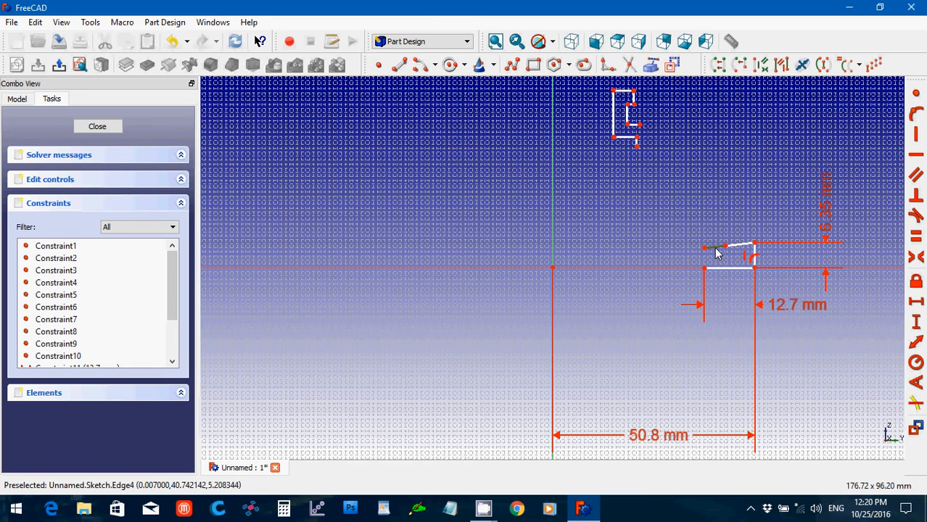
key(Delete)
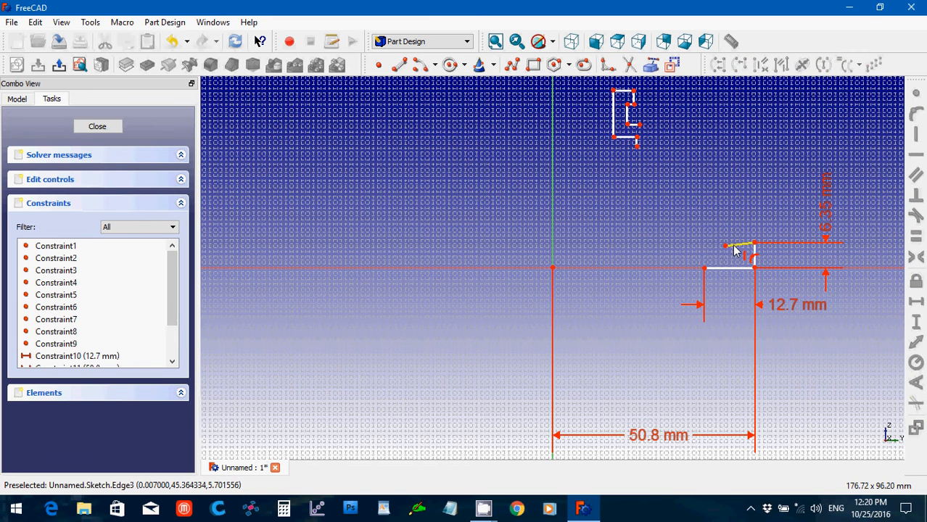
Make the lower profile's remaining top segment horizontal and constrain its horizontal distance to 6.35 mm
click(730, 246)
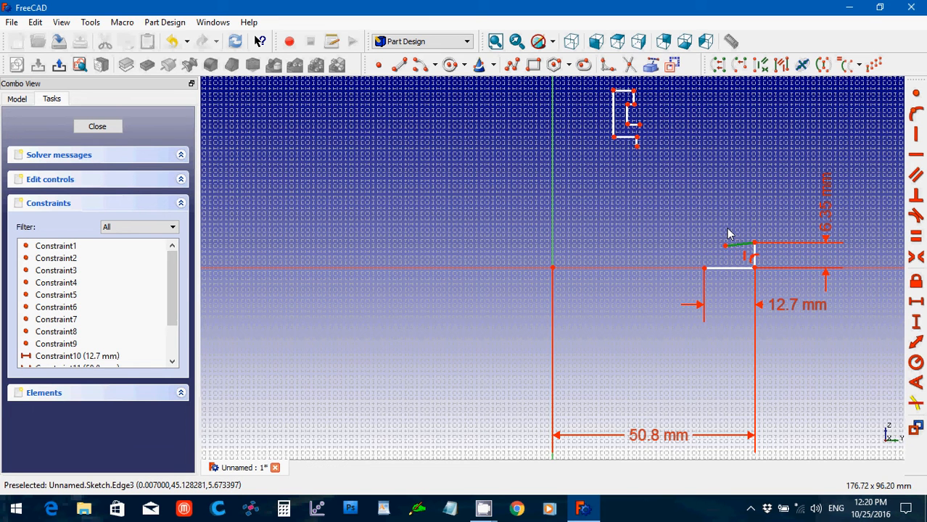
click(915, 155)
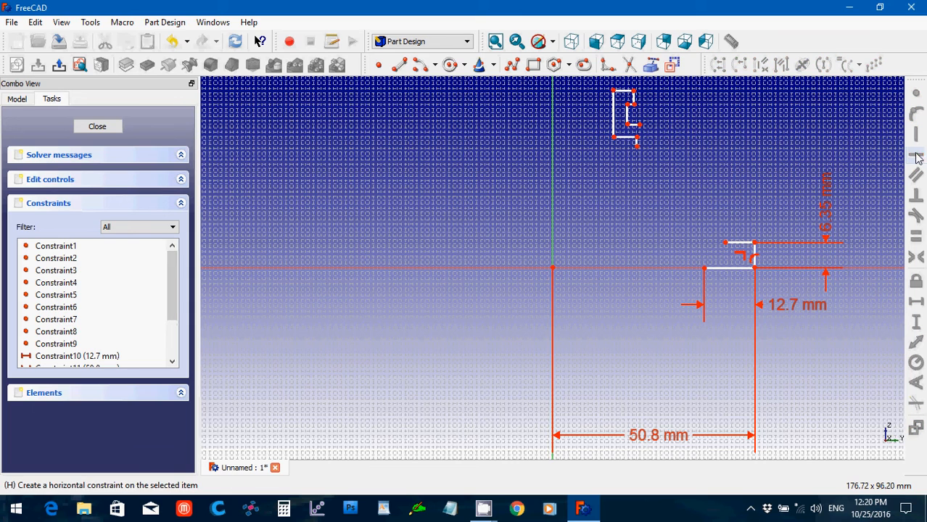
click(743, 245)
scroll(742, 249, down, 5)
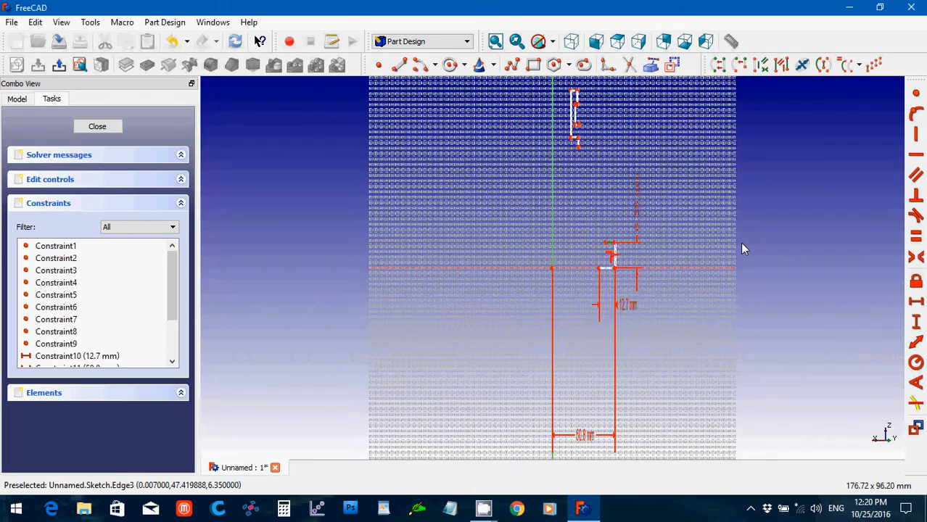
scroll(741, 249, up, 5)
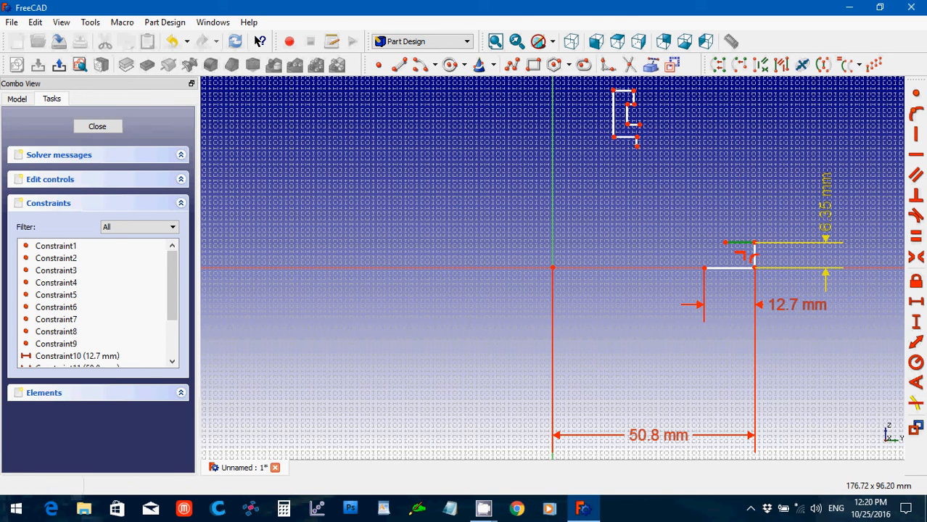
click(916, 303)
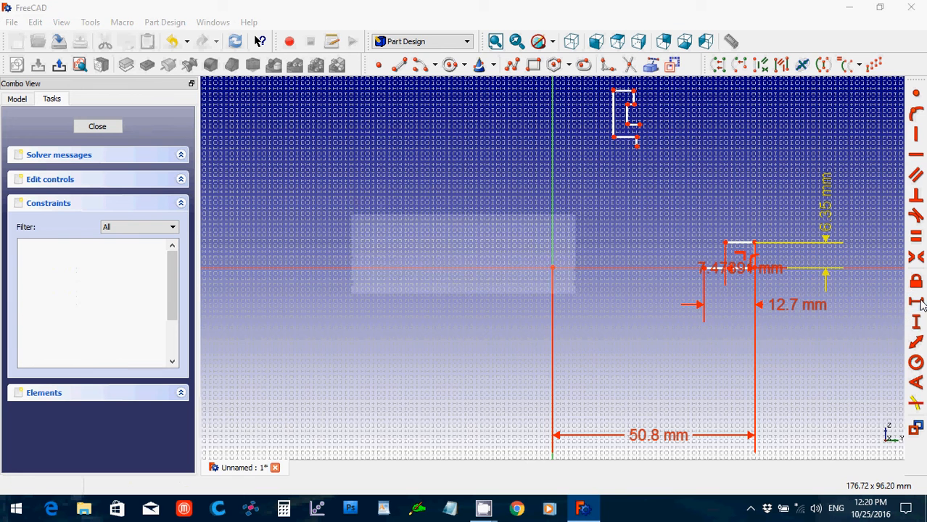
text(6.35)
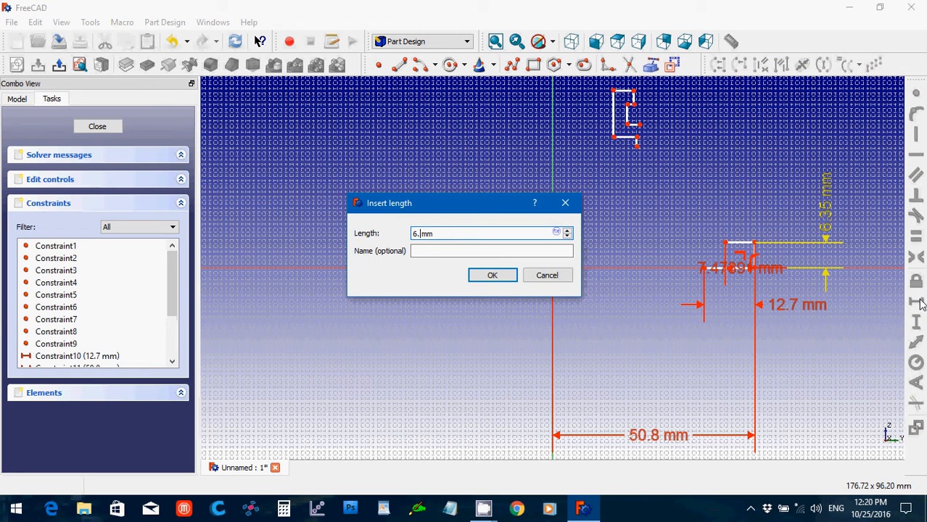
key(Return)
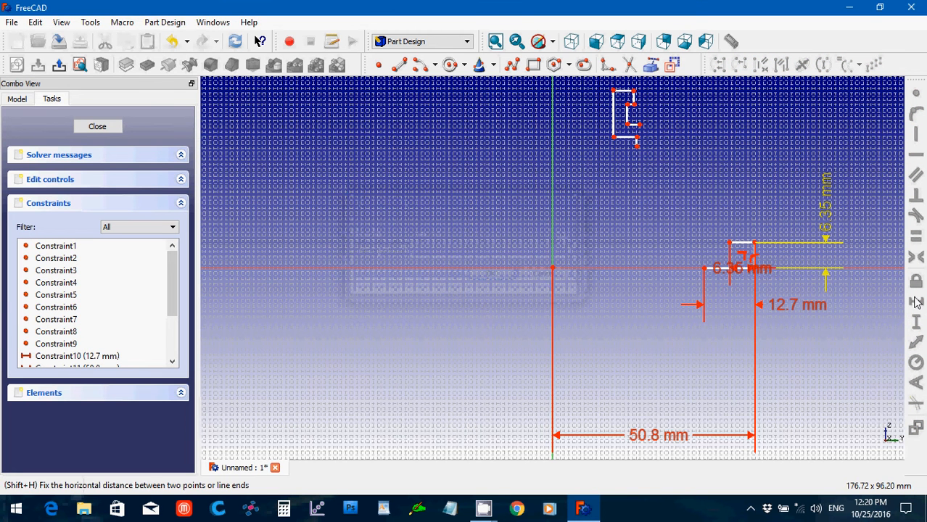
Add a horizontal constraint to the lower profile's base line and move the 6.35 mm width dimension above the profile
drag(723, 271, 716, 339)
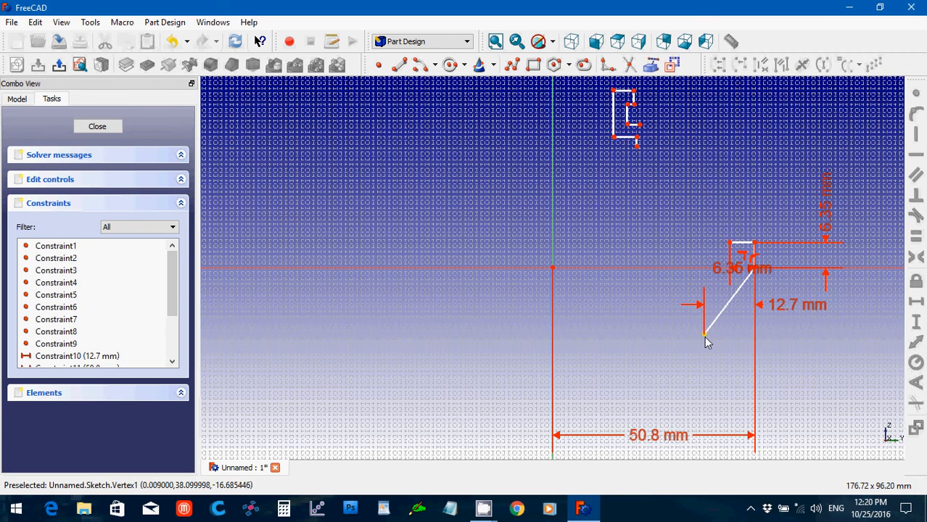
click(719, 316)
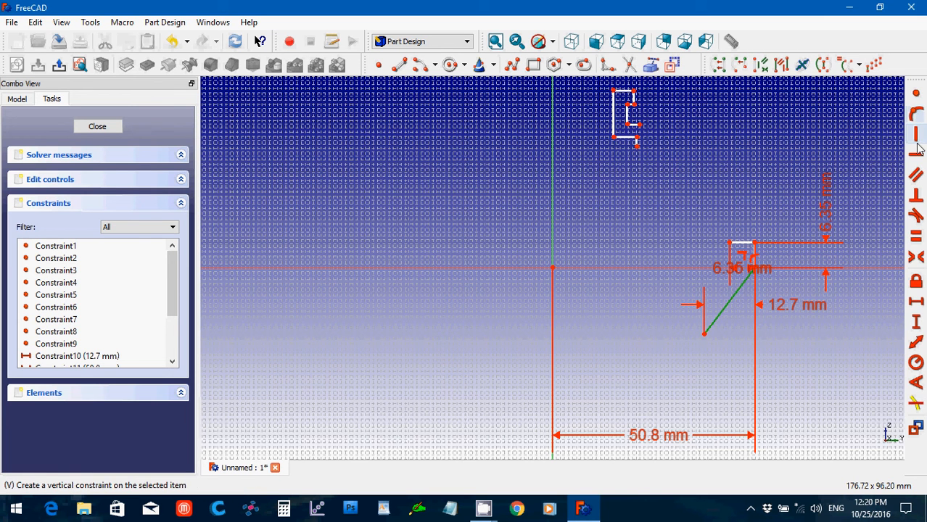
click(915, 154)
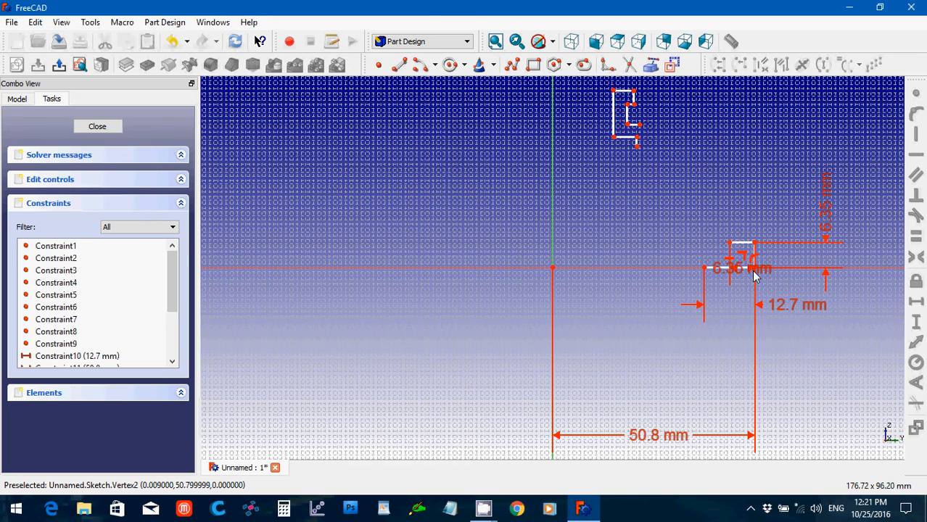
drag(753, 271, 807, 172)
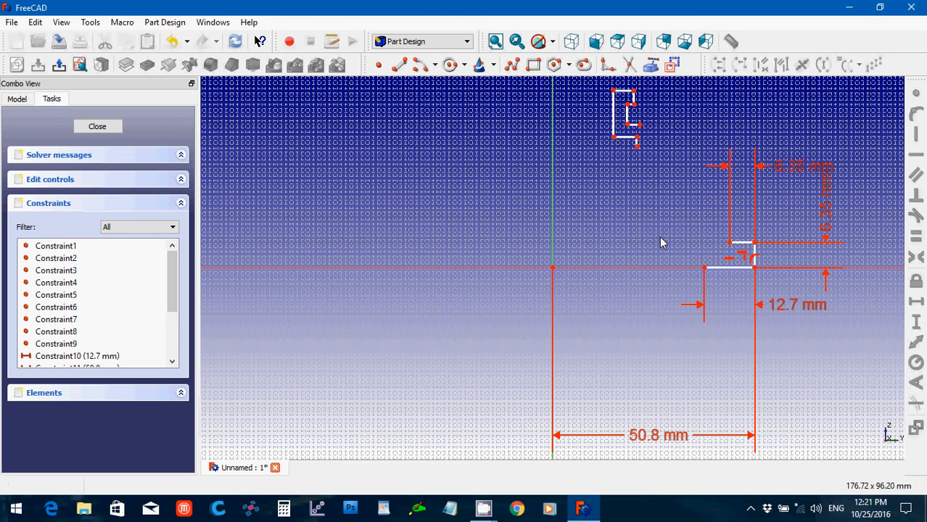
Set the horizontal distance from the origin to the upper profile's lower-left corner to 6.75 mm
click(614, 139)
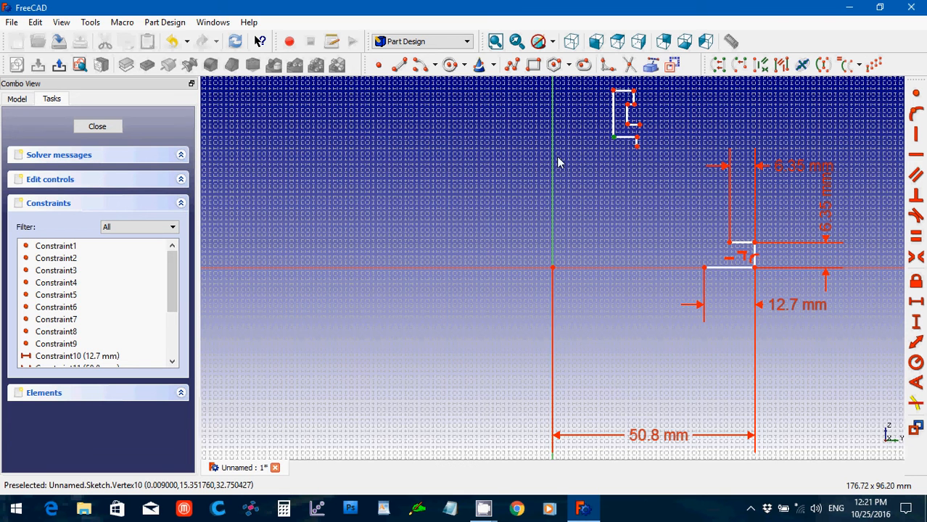
click(915, 304)
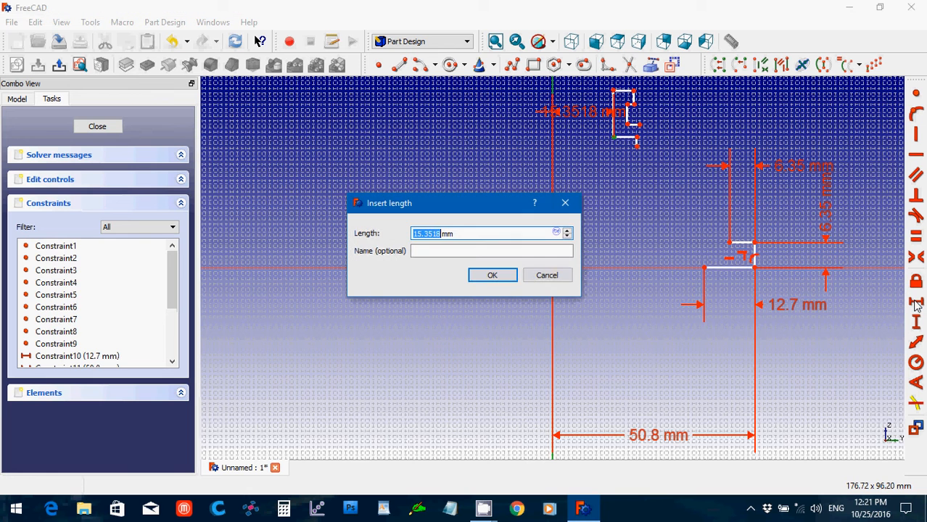
text(6.75)
key(Return)
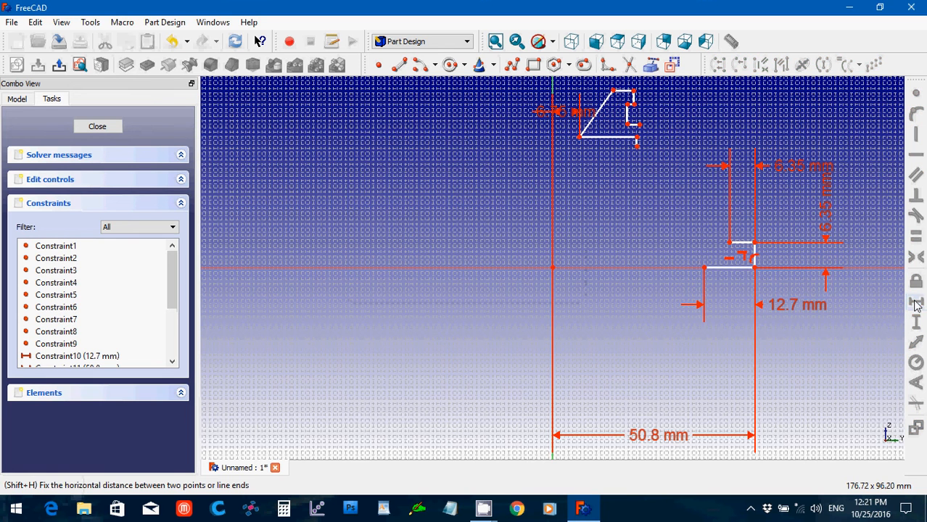
Make the upper profile's slanted left edge vertical and move the 6.75 mm dimension left of the vertical axis
click(612, 114)
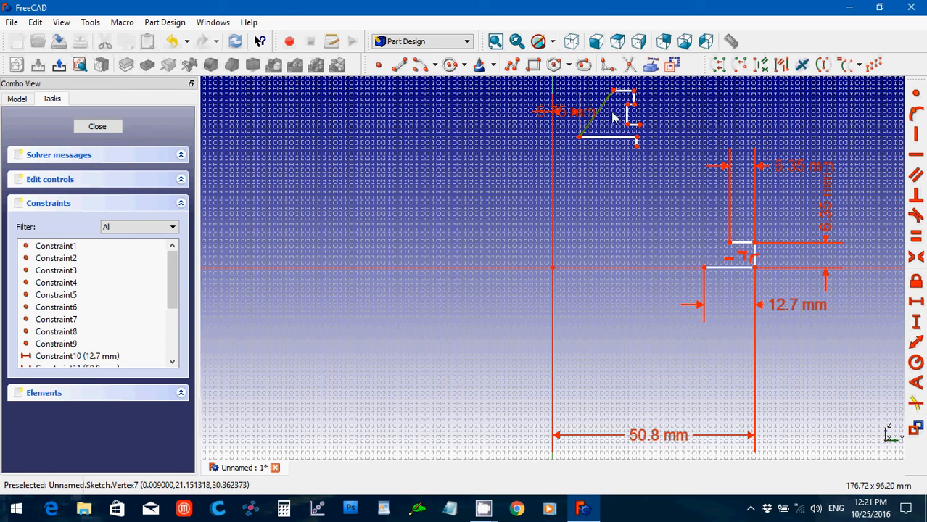
click(915, 133)
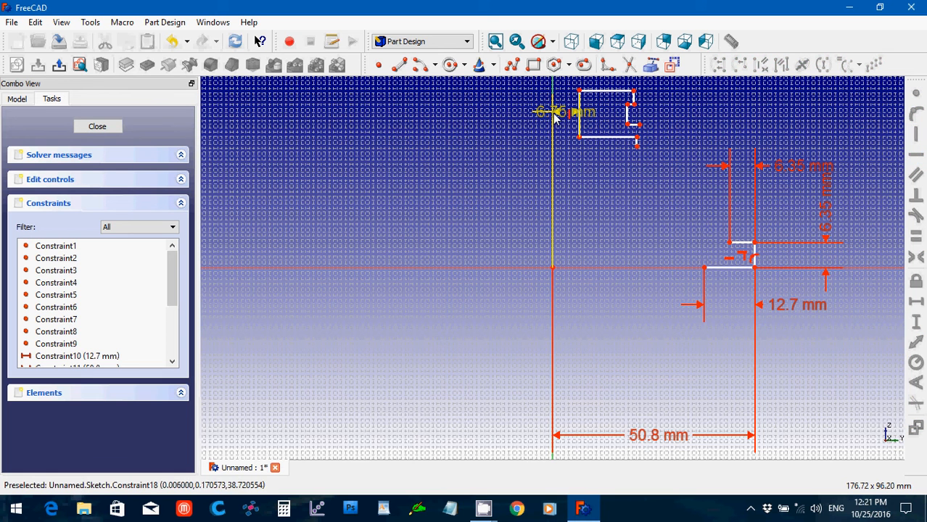
drag(549, 112, 436, 118)
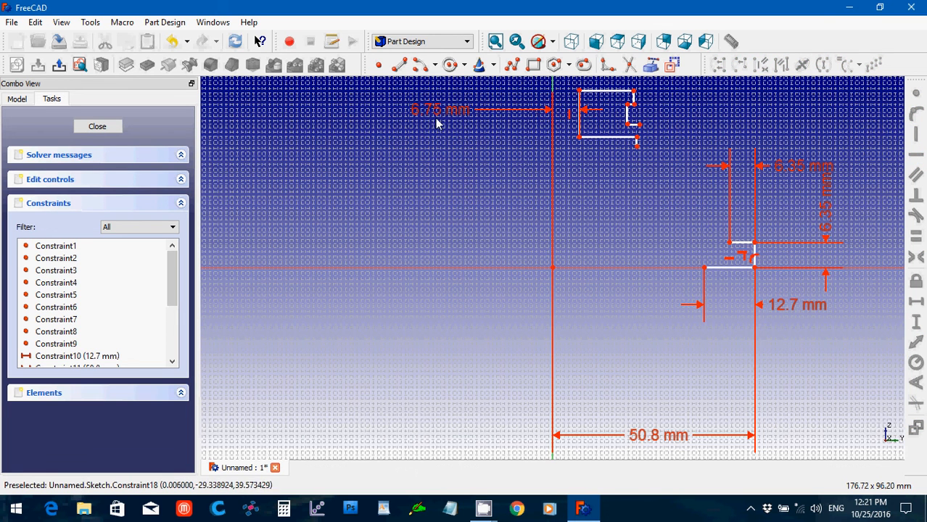
Add a horizontal constraint to the upper profile's top edge
scroll(569, 234, up, 1)
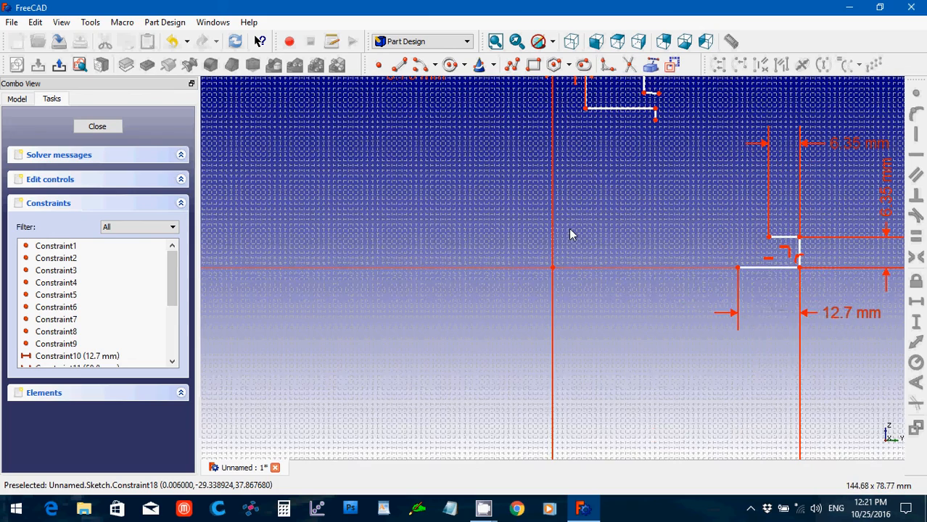
scroll(570, 232, down, 2)
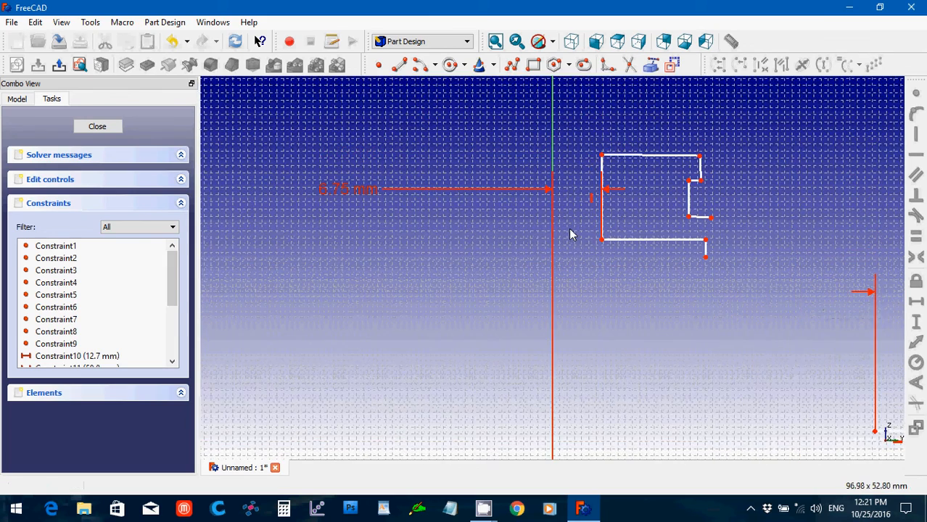
click(628, 158)
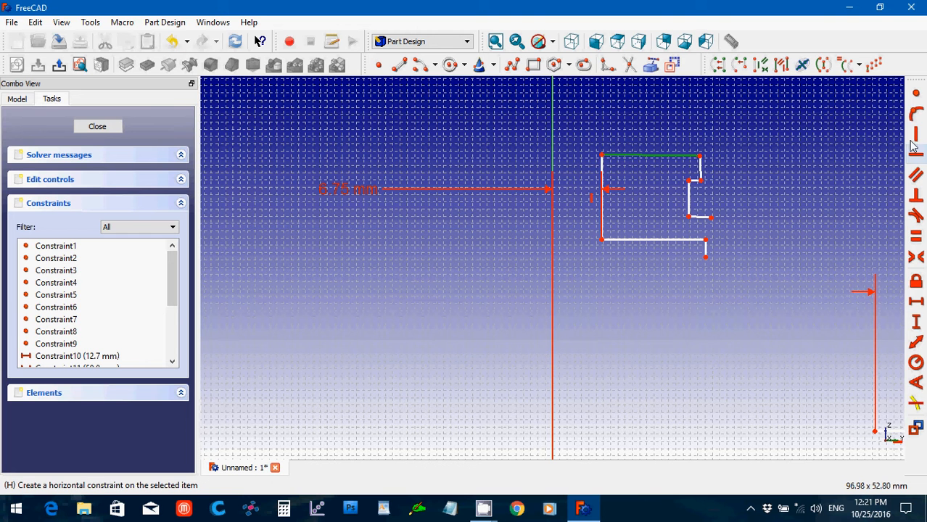
click(917, 155)
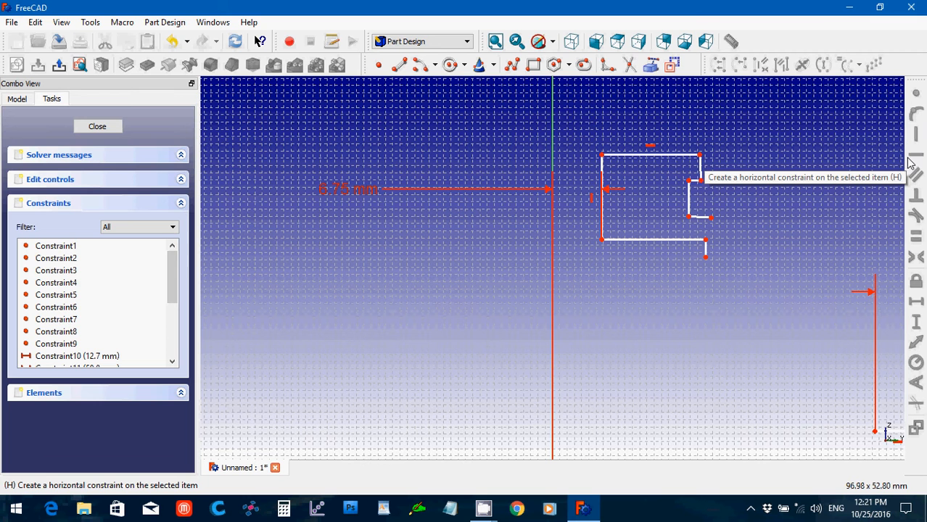
Set the horizontal distance from the vertical axis to the upper profile's lowest endpoint to 7.62 mm
click(707, 258)
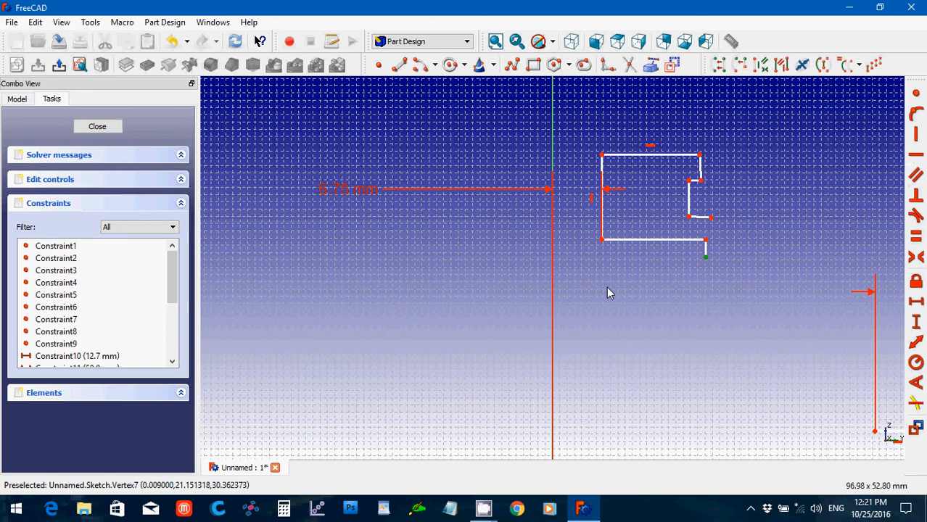
click(553, 306)
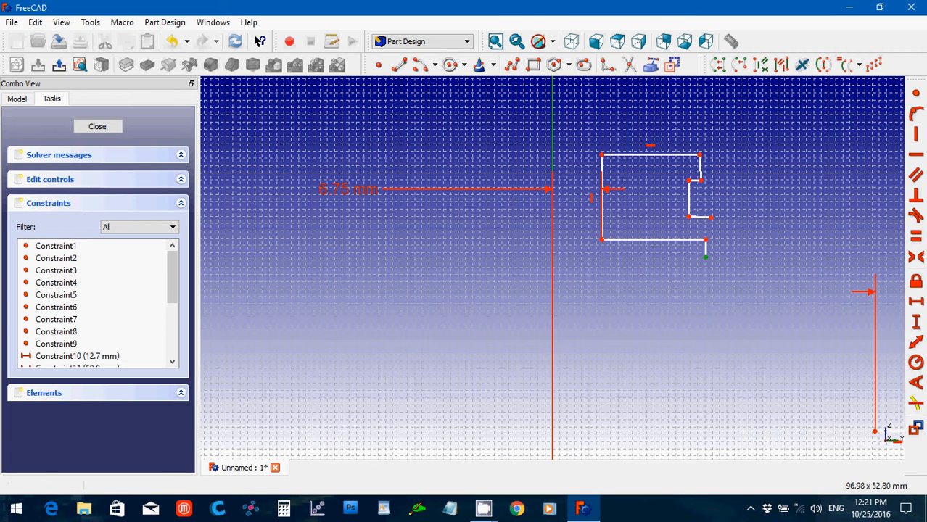
click(916, 307)
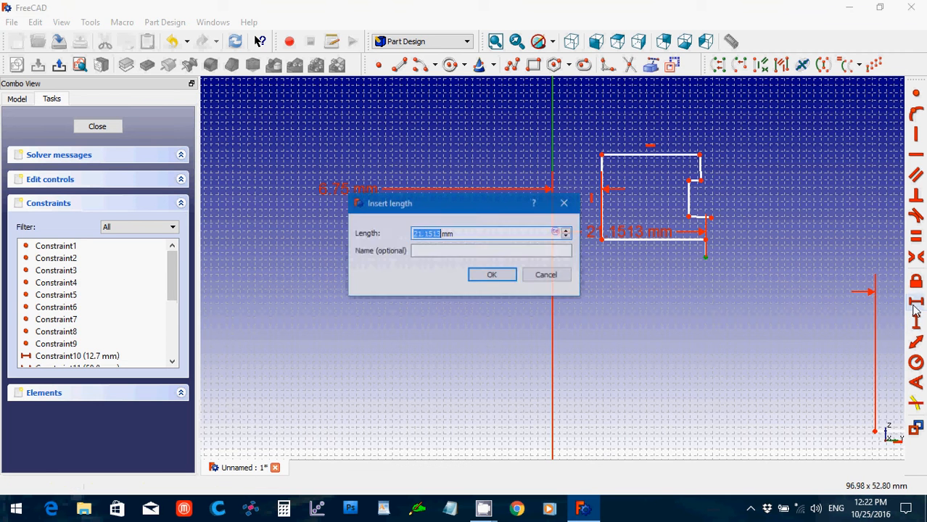
text(7.62)
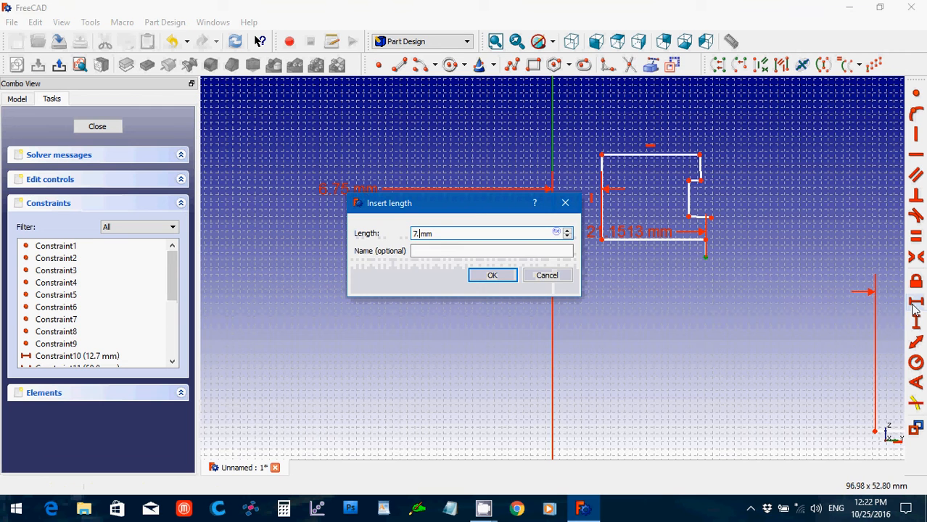
key(Return)
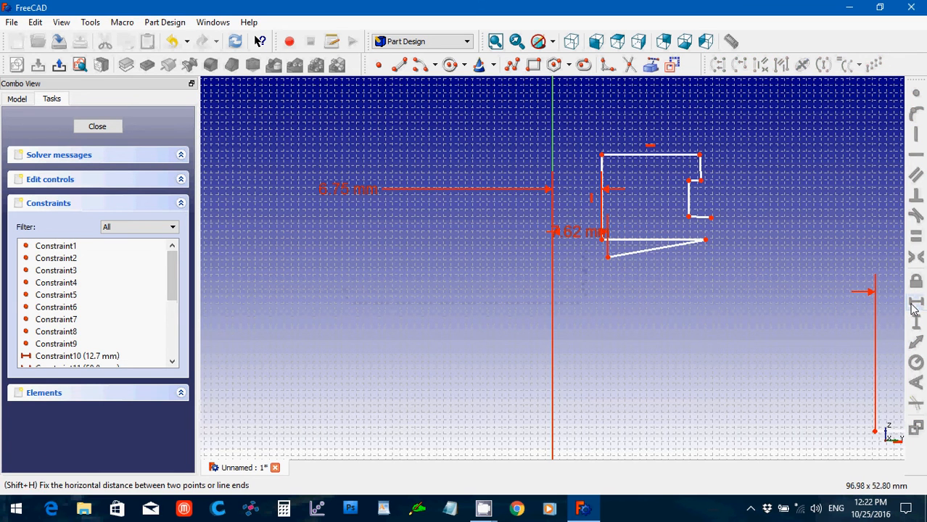
Make the upper profile's slanted lowest segment vertical and move the 7.62 mm dimension left of the vertical axis
click(672, 252)
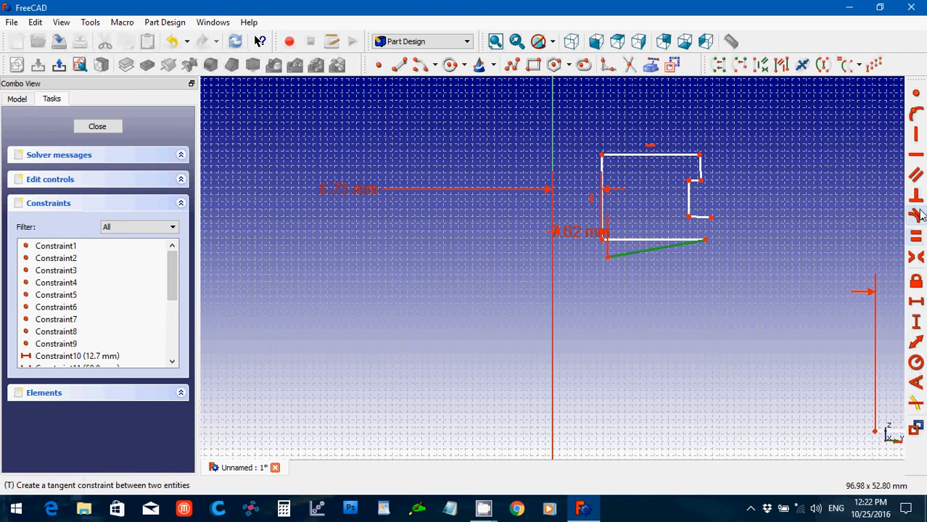
click(916, 141)
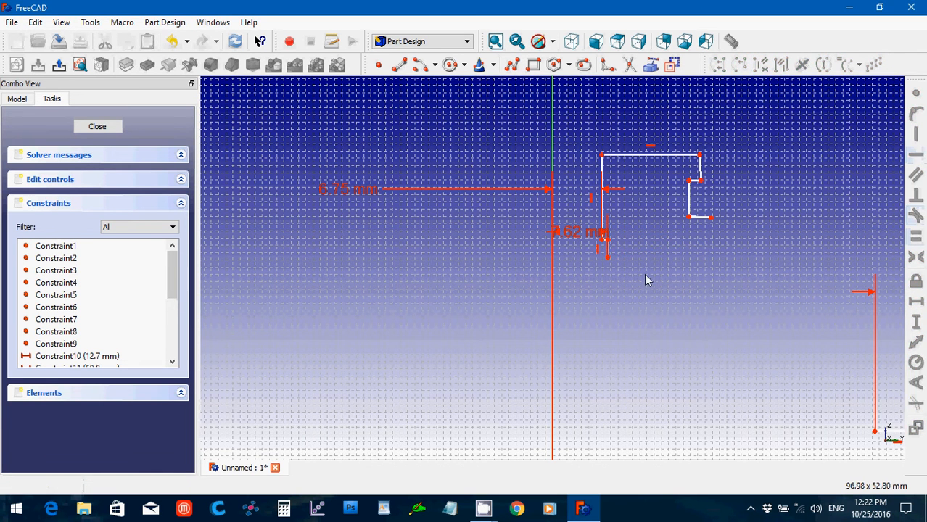
mouse_move(556, 233)
mouse_down()
mouse_move(555, 273)
mouse_move(470, 267)
mouse_up()
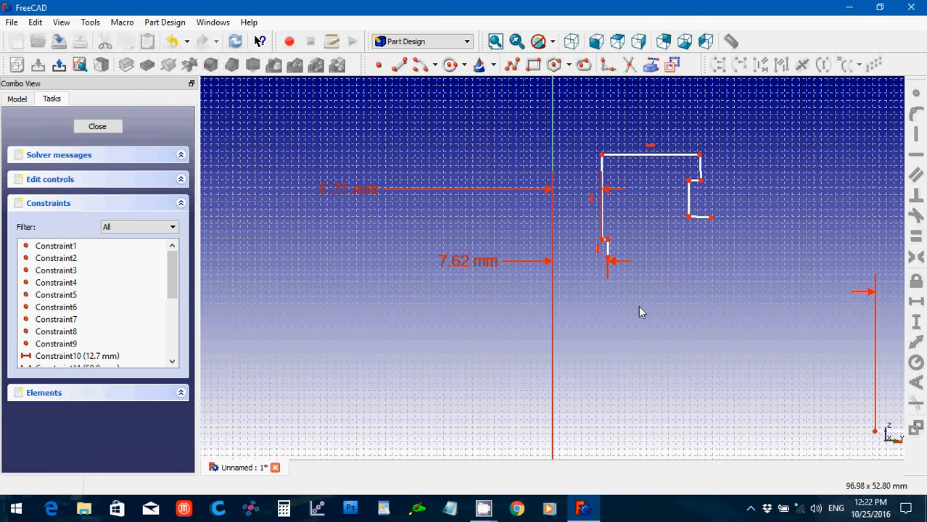
Set the vertical length of the short segment at the upper profile's lower left to 5.08 mm
click(608, 250)
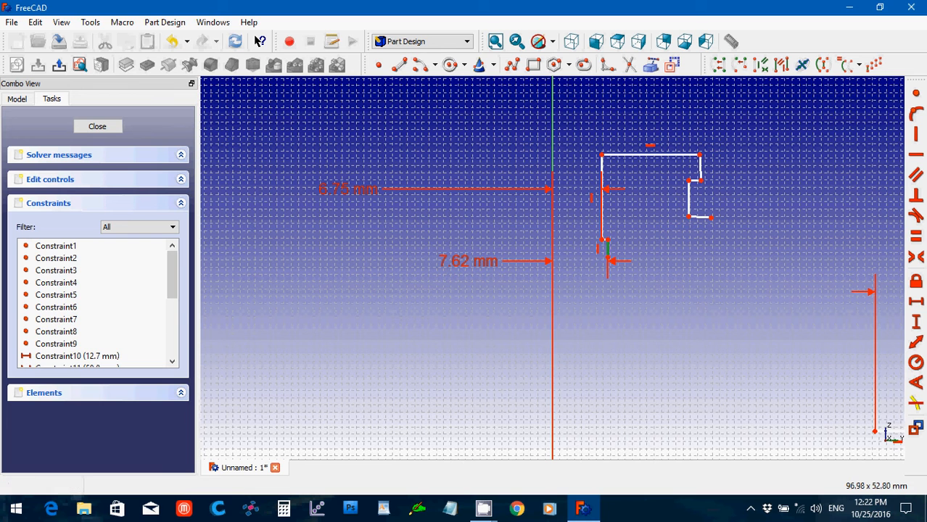
click(915, 324)
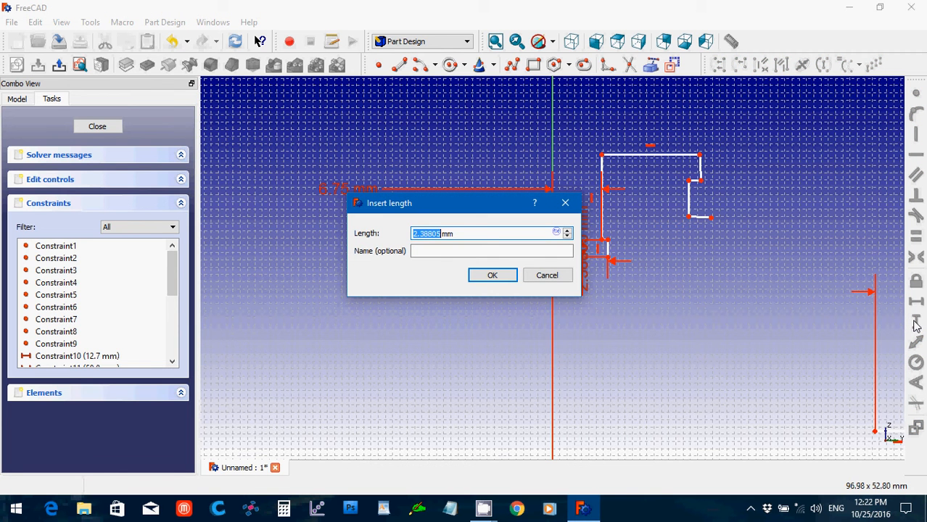
text(5.08)
key(Return)
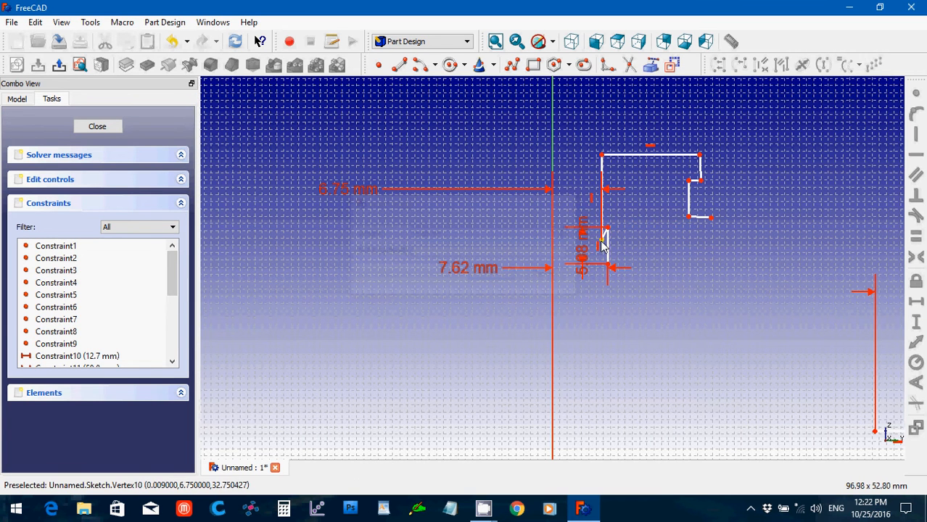
Raise the lower corner of the upper profile's left edge slightly and make the short step line beside it horizontal
drag(601, 240, 601, 235)
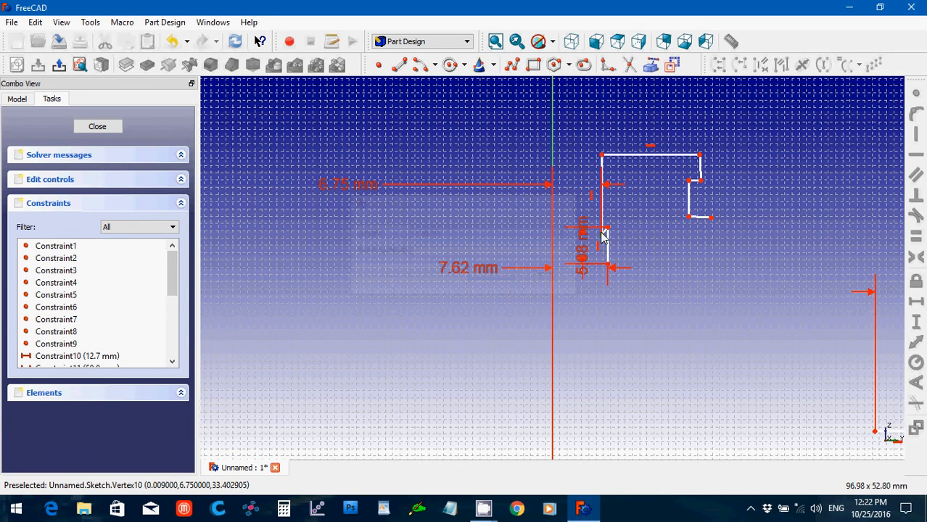
click(602, 234)
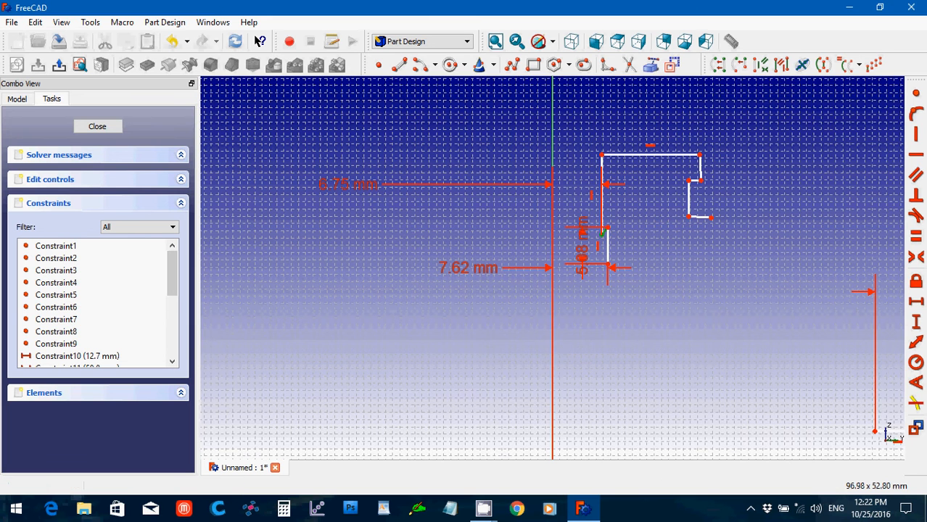
click(919, 156)
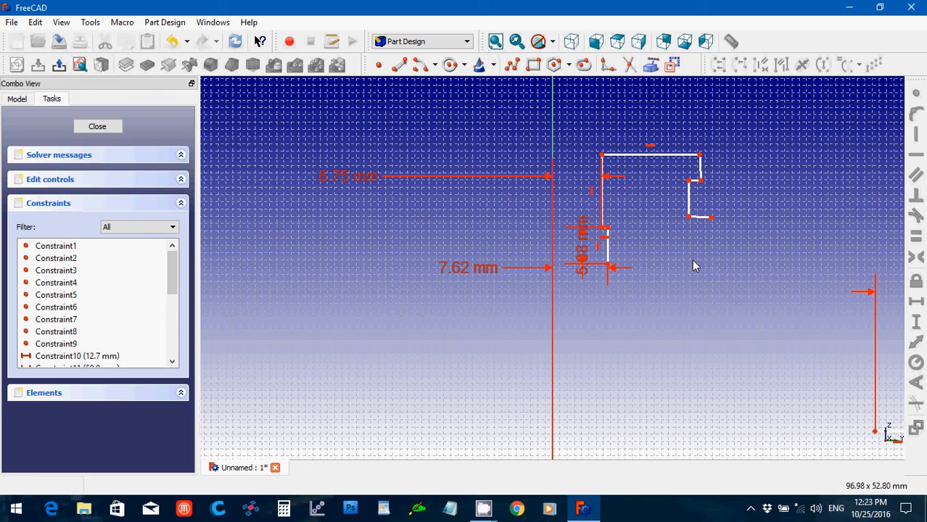
Set the vertical distance from the upper profile's top-left corner to its lowest endpoint to 16.51 mm and move the dimension left of the vertical axis
click(602, 155)
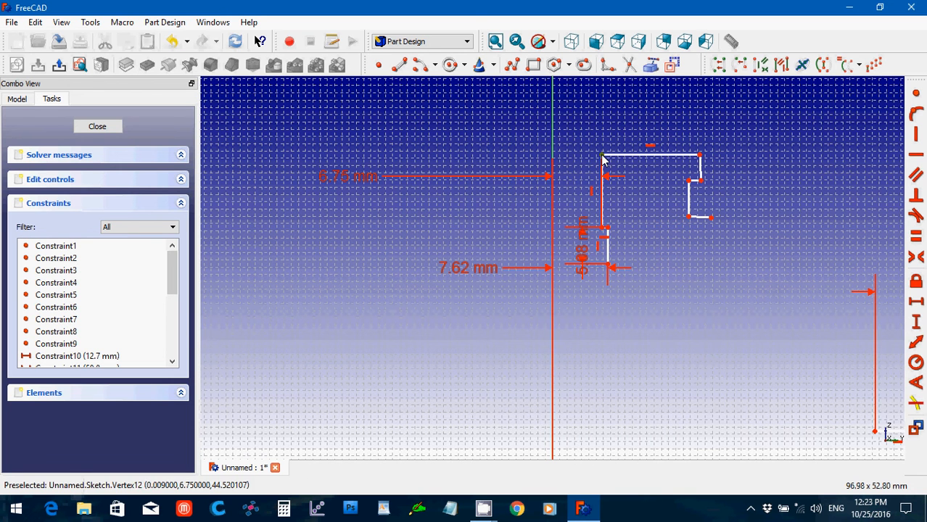
click(609, 265)
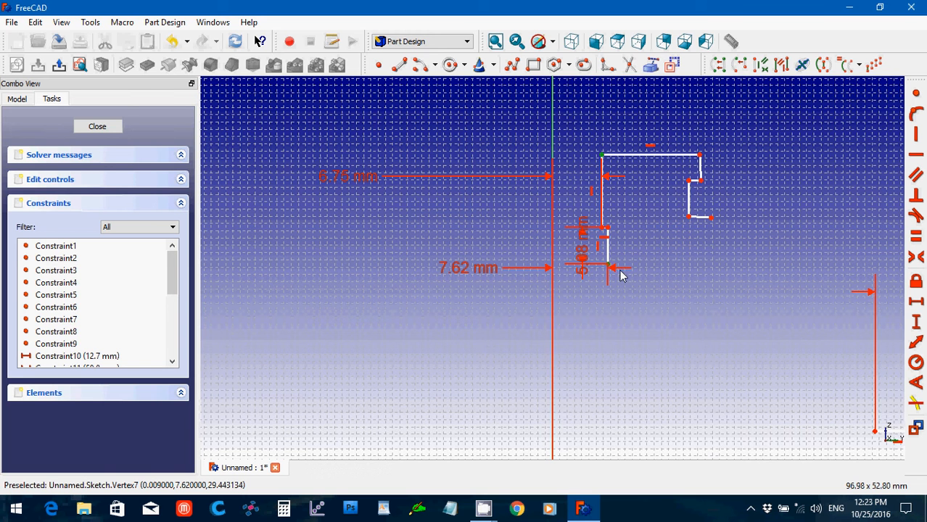
click(917, 328)
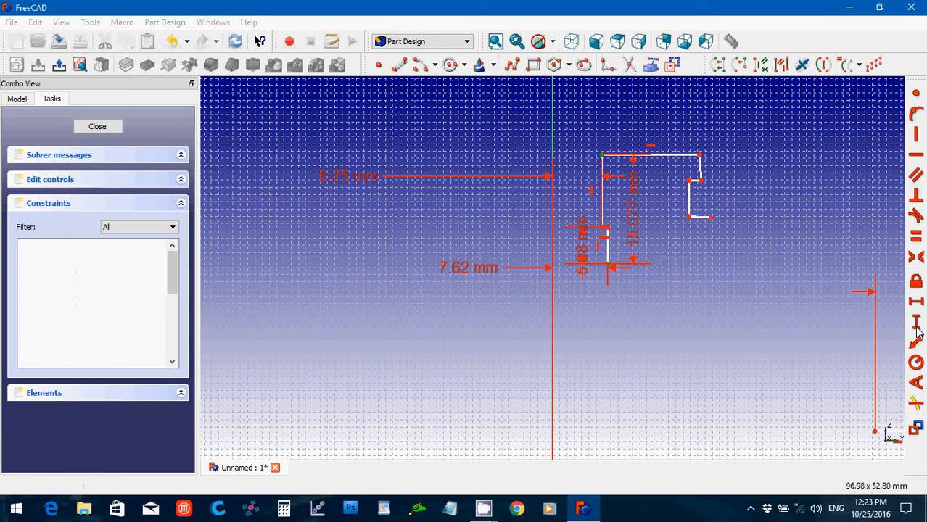
text(16.)
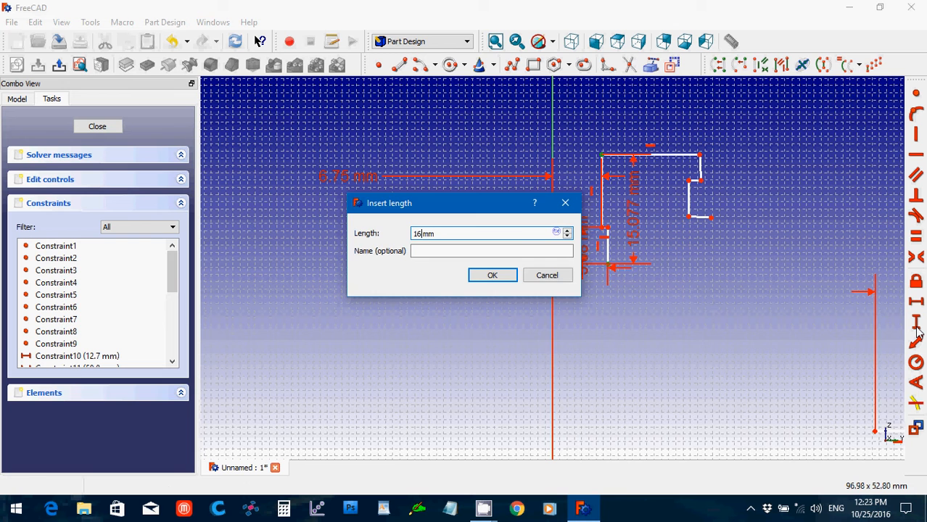
text(51)
key(Return)
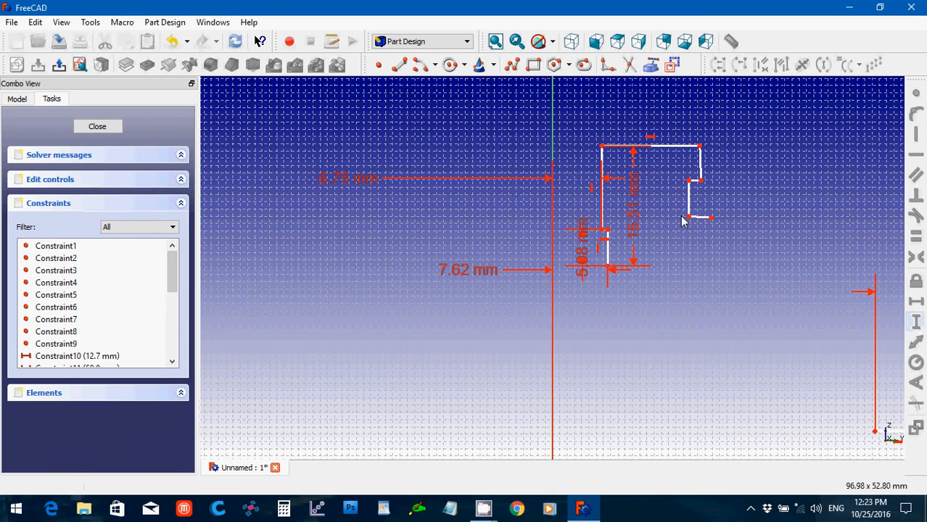
drag(609, 228, 404, 210)
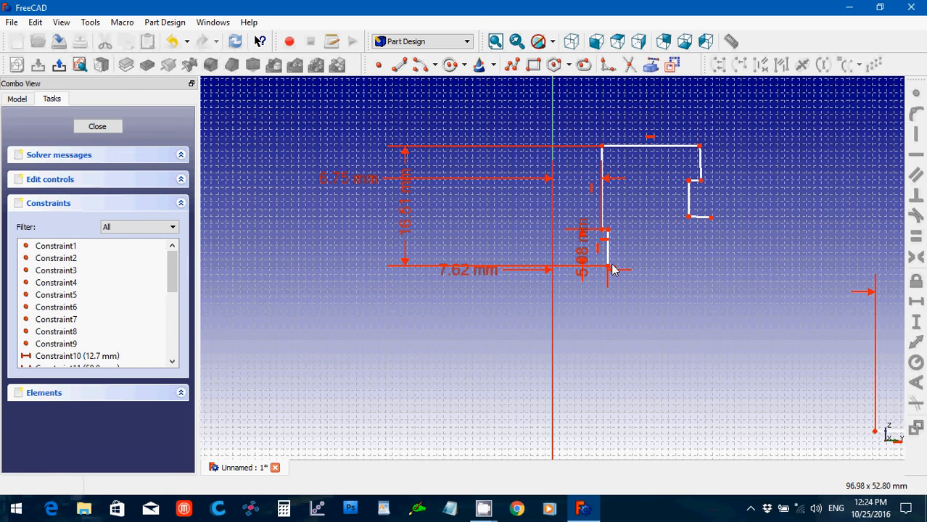
Set the vertical distance from the horizontal axis to the lower end of the upper profile's left side to 45.68 mm
scroll(620, 343, down, 1)
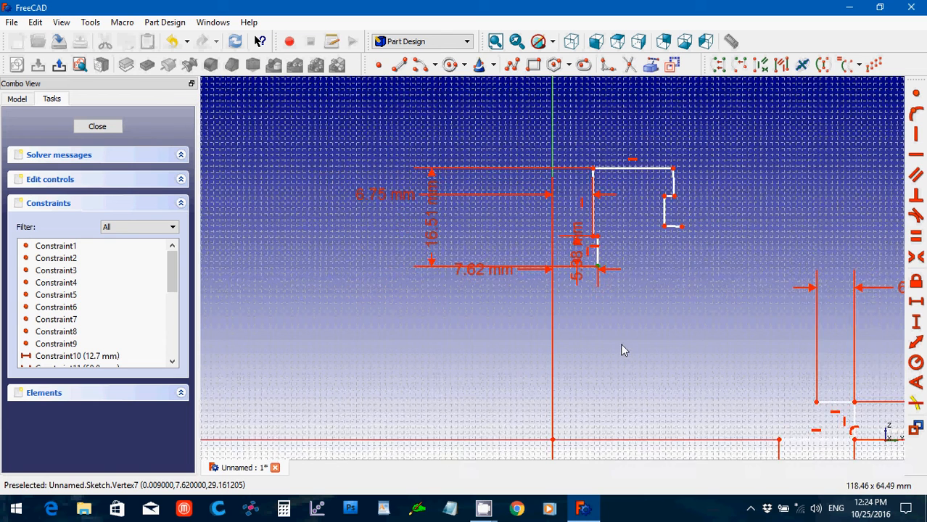
scroll(620, 343, down, 1)
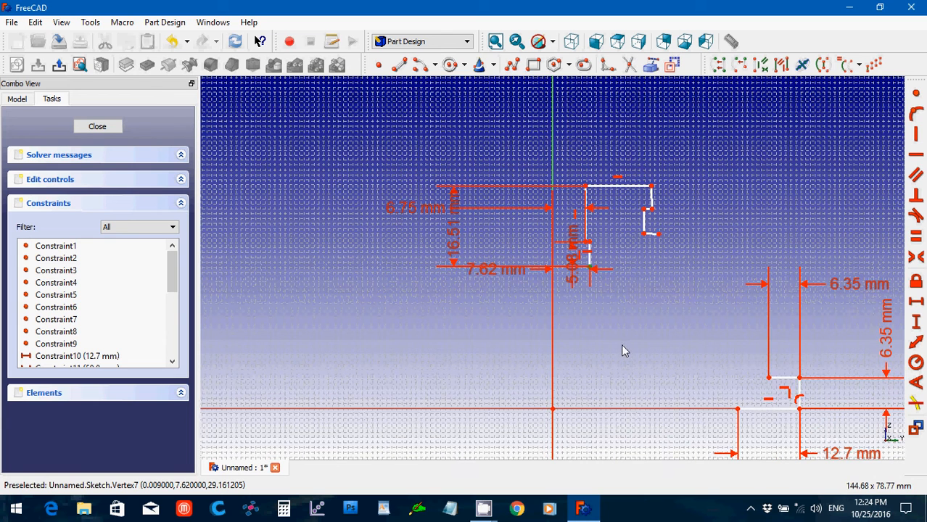
click(610, 411)
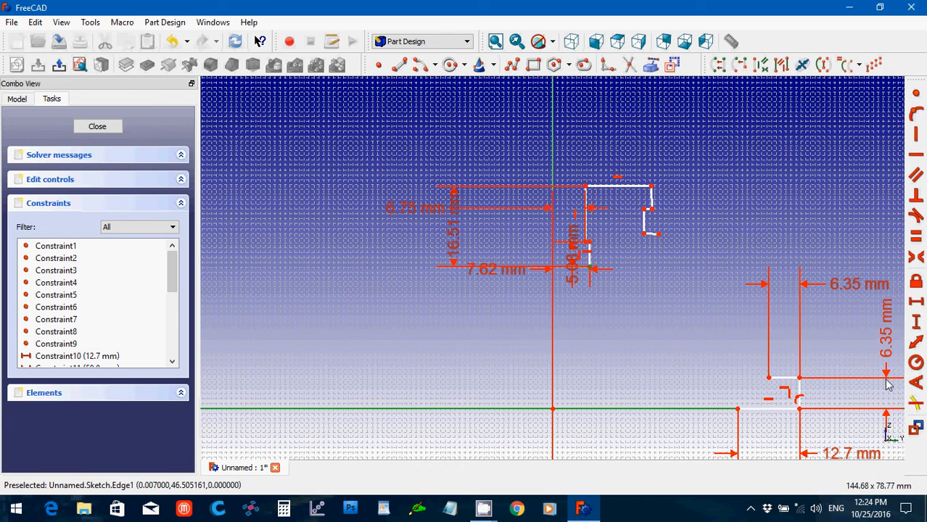
click(917, 322)
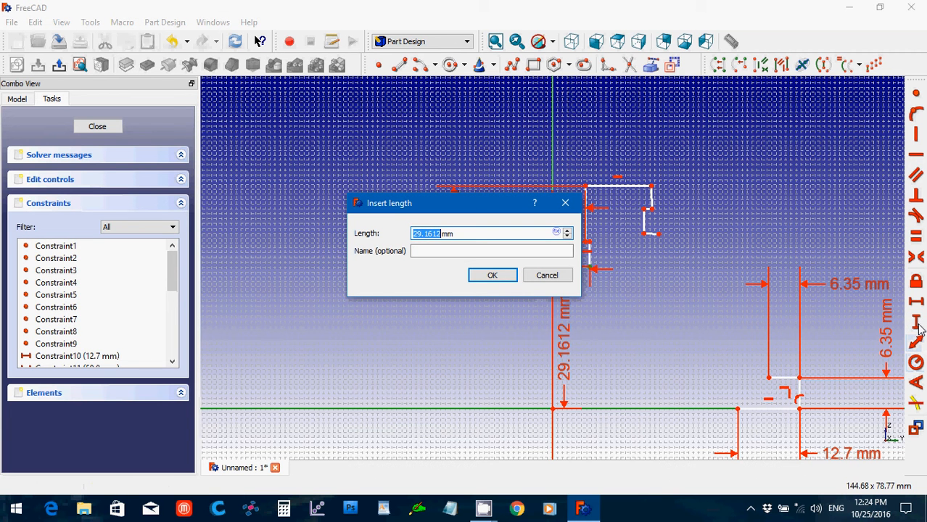
text(45.)
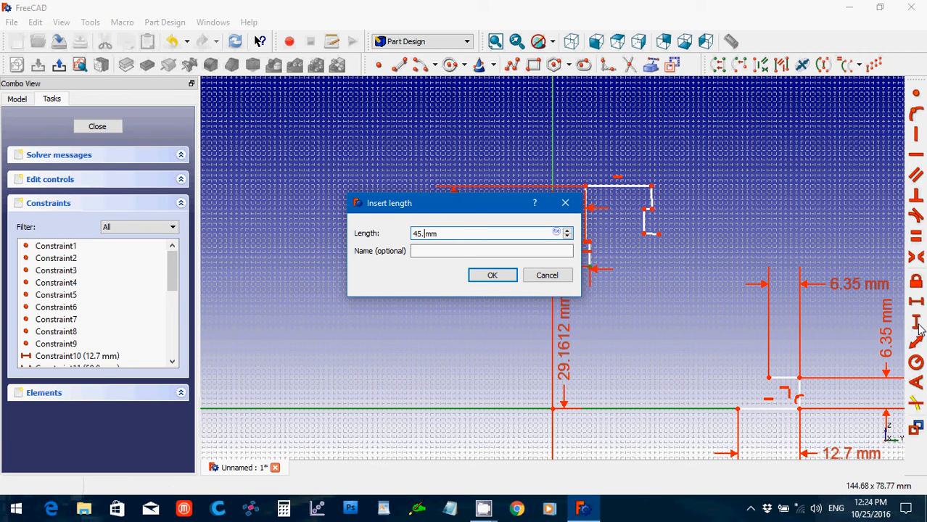
text(68)
key(Return)
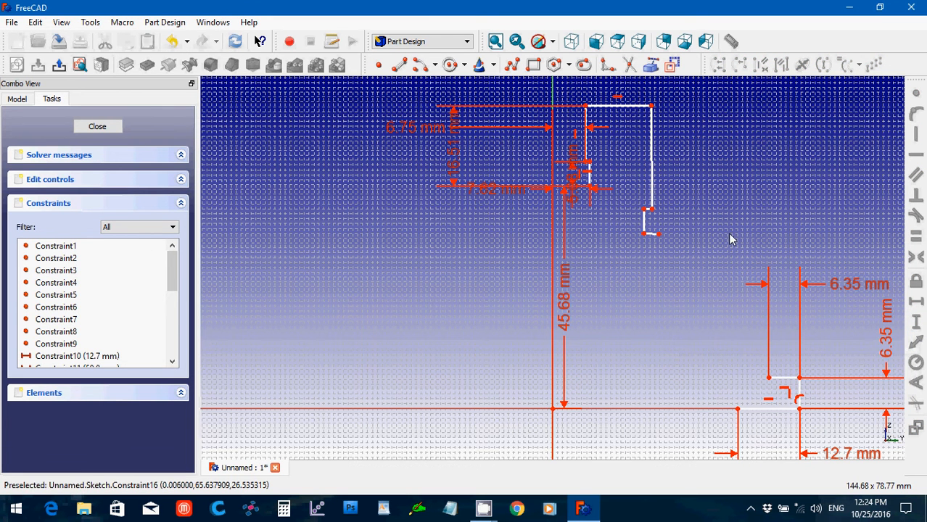
Set the vertical length of the edge descending from the upper profile's top-right corner to 1.27 mm
click(650, 131)
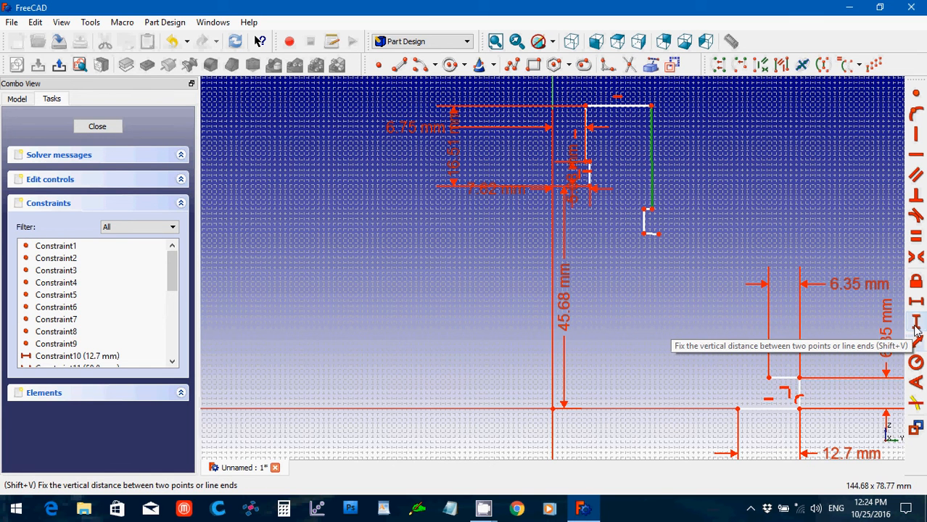
click(915, 324)
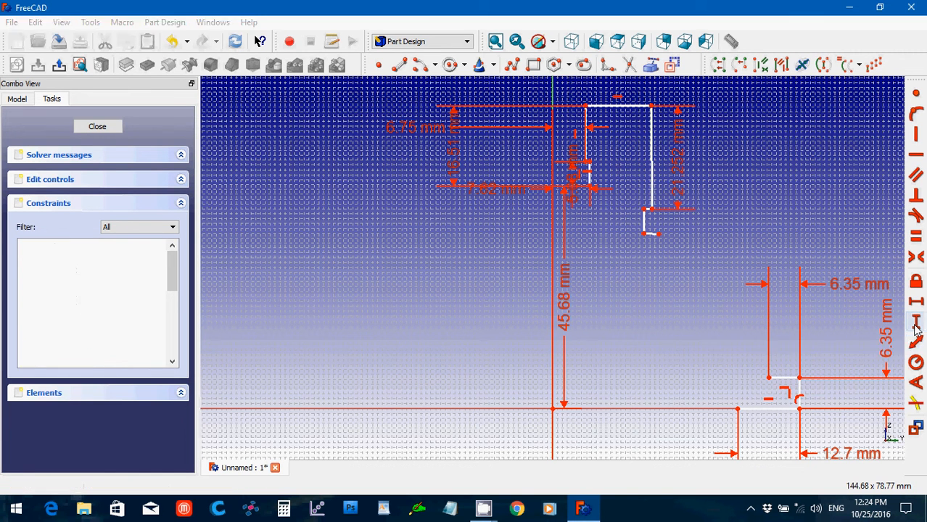
text(1.27)
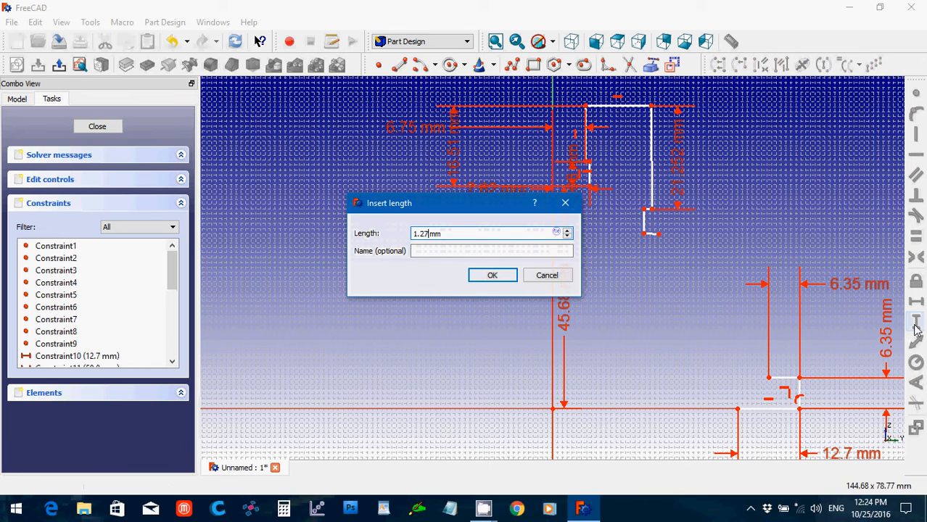
key(Return)
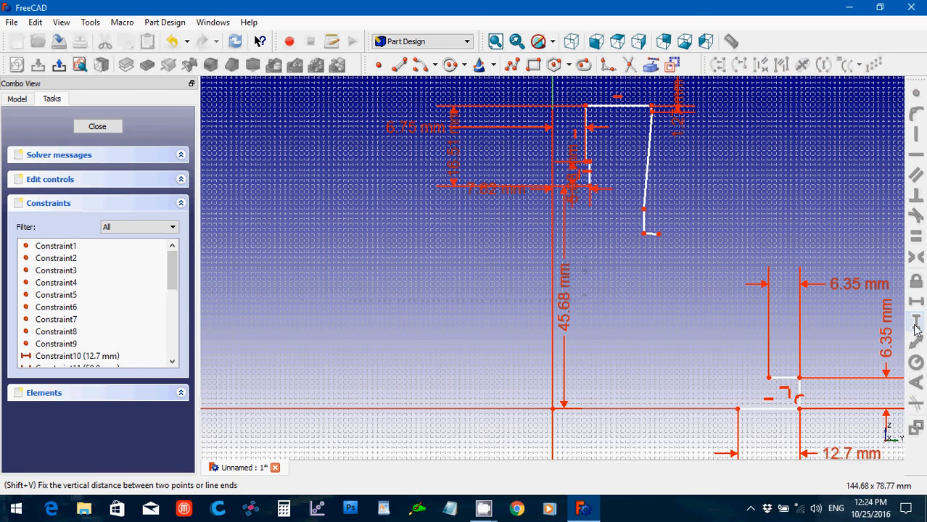
Add horizontal constraints to the slanted step line below the 1.27 mm edge and to the short line ending the profile's right side
click(650, 179)
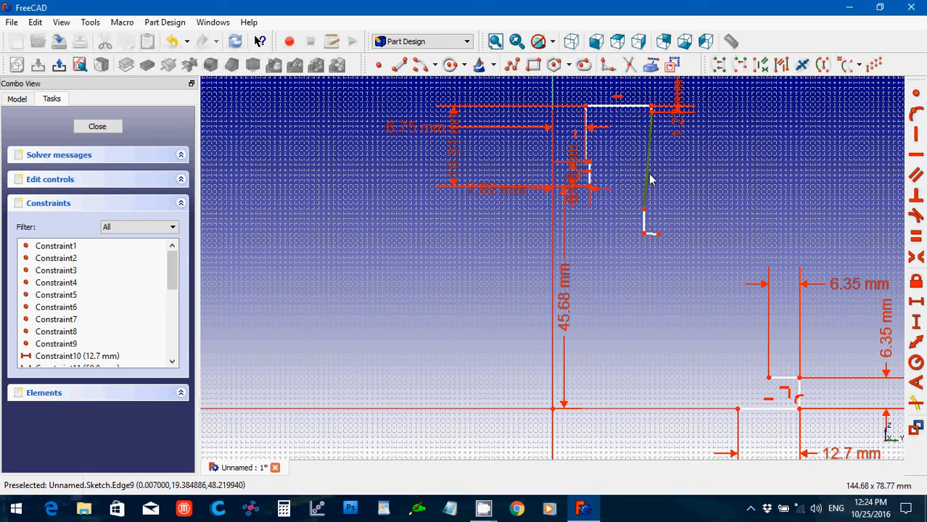
click(916, 155)
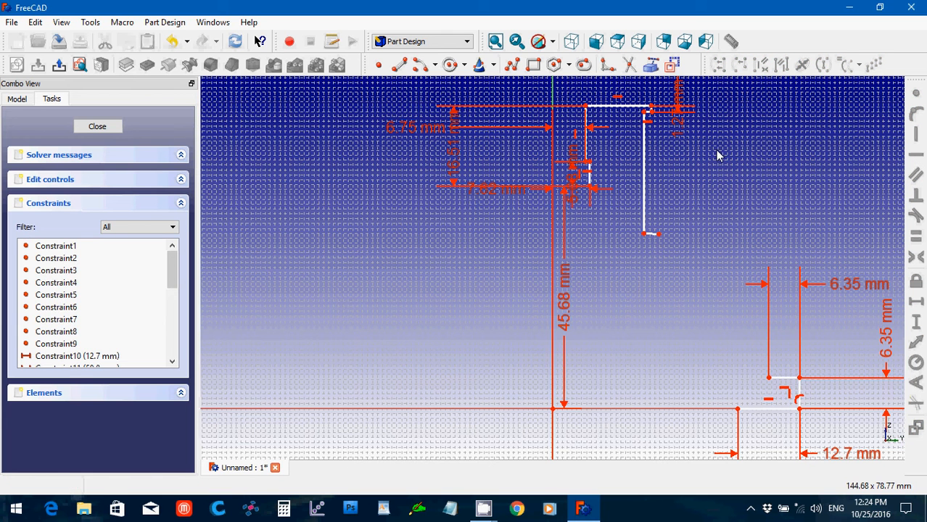
click(651, 235)
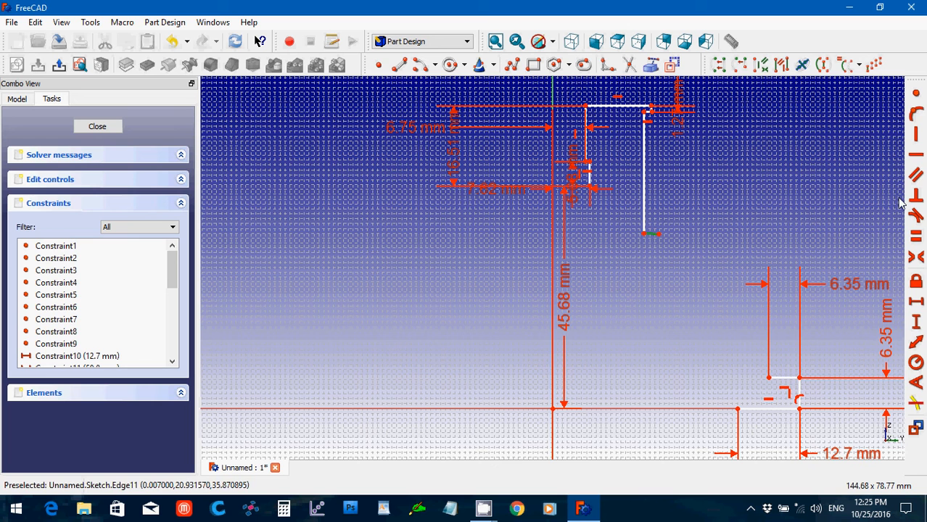
click(916, 161)
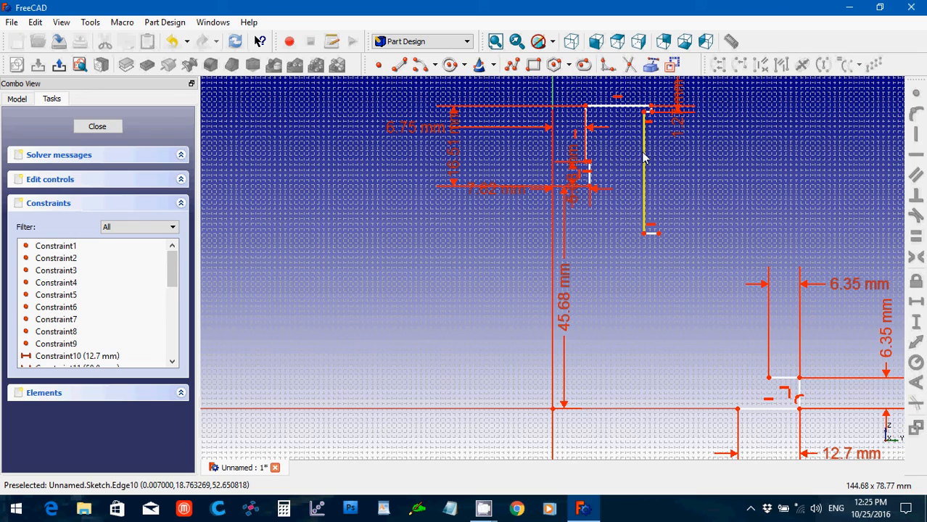
scroll(664, 201, up, 5)
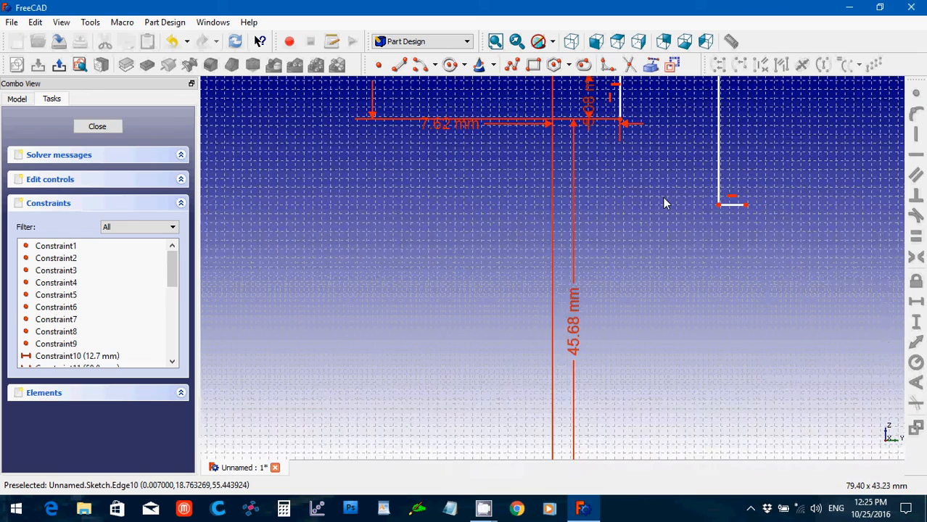
Add a vertical constraint to the short slanted edge descending from the upper profile's top-right corner
key(Up)
key(Up)
key(Up)
key(Up)
key(Up)
key(Up)
key(Up)
key(Up)
key(Up)
key(Up)
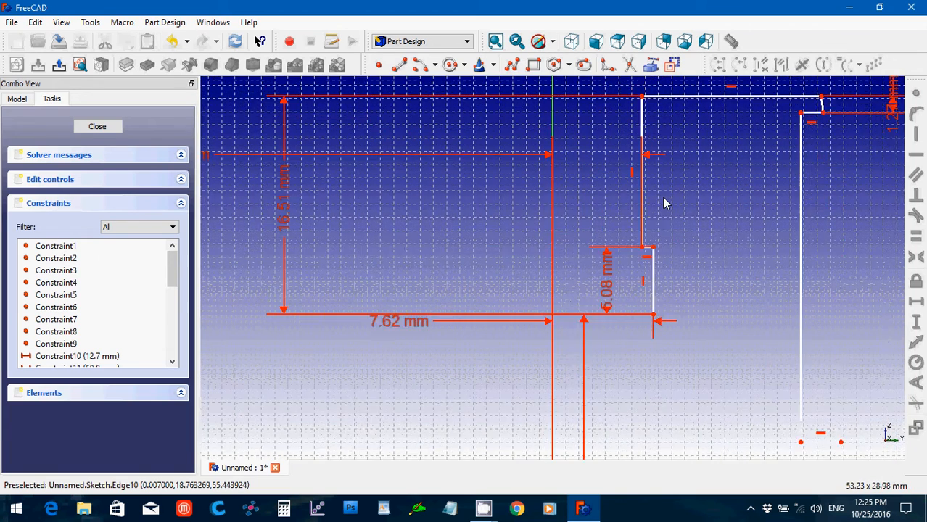
click(821, 219)
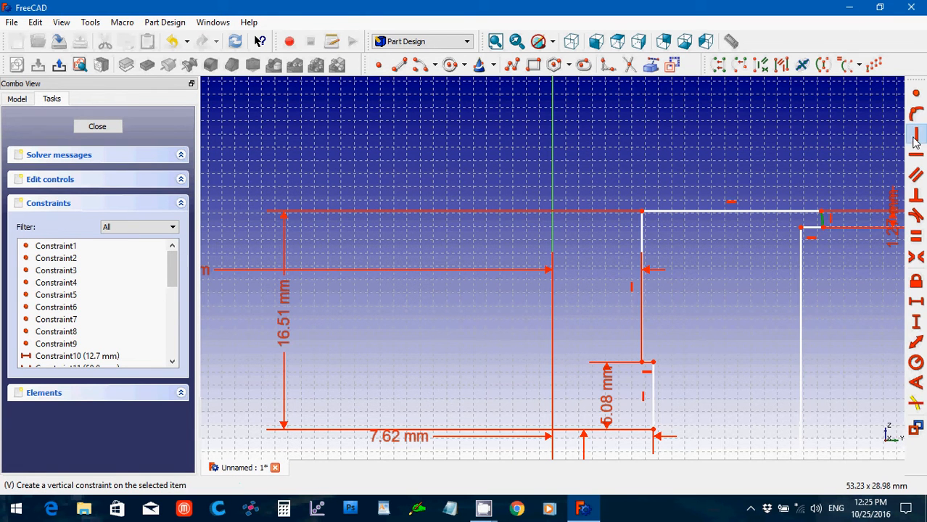
click(915, 134)
Set the horizontal length of the short step line below the upper profile's top-right corner to 1.27 mm
click(808, 230)
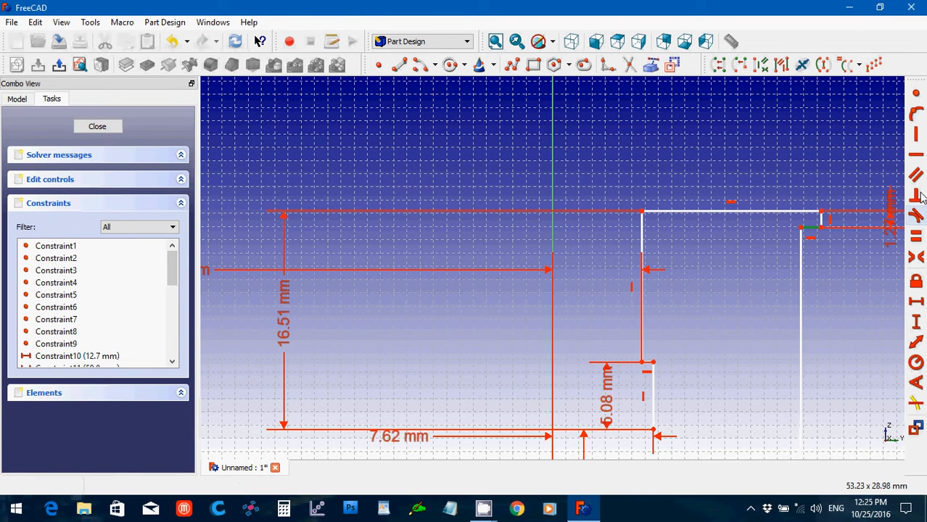
click(917, 304)
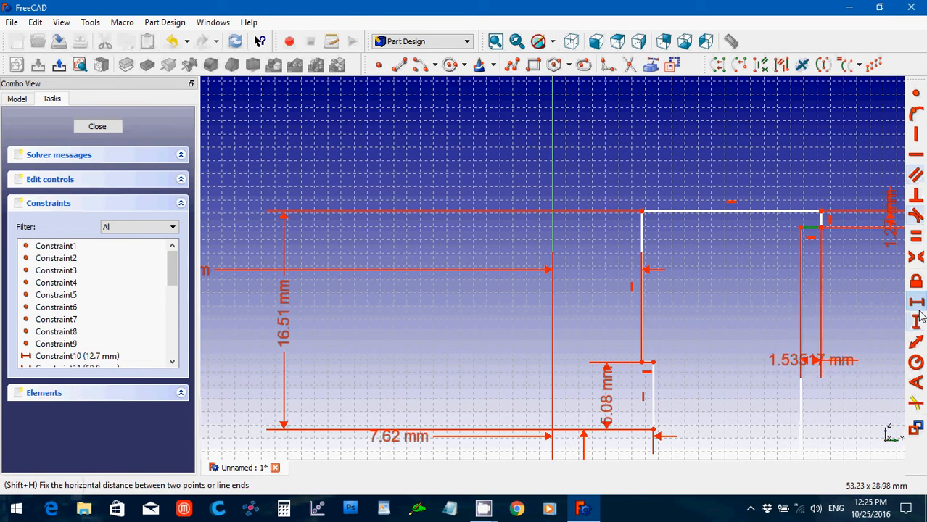
text(1)
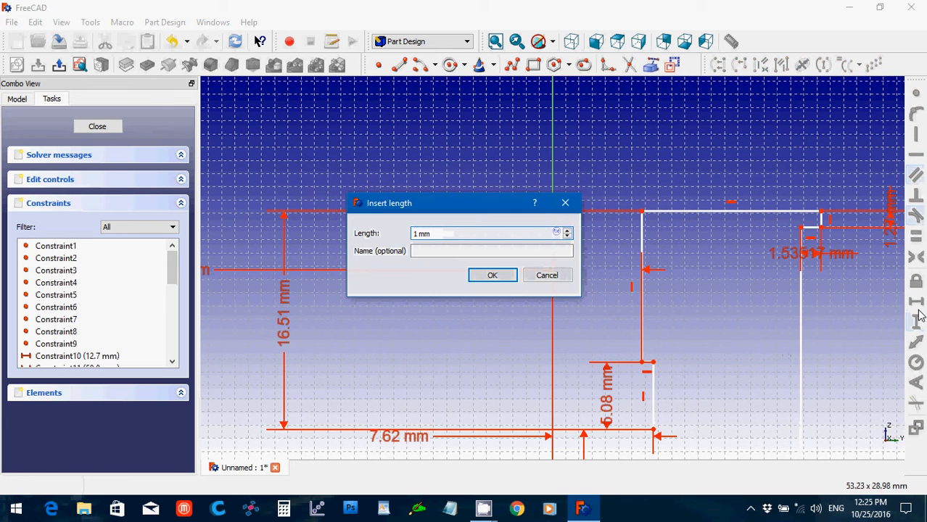
text(.27)
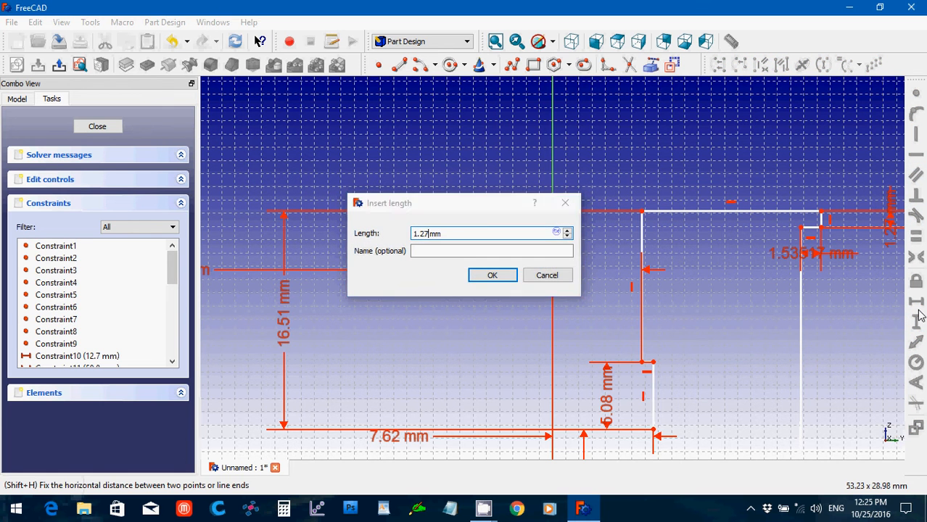
key(Return)
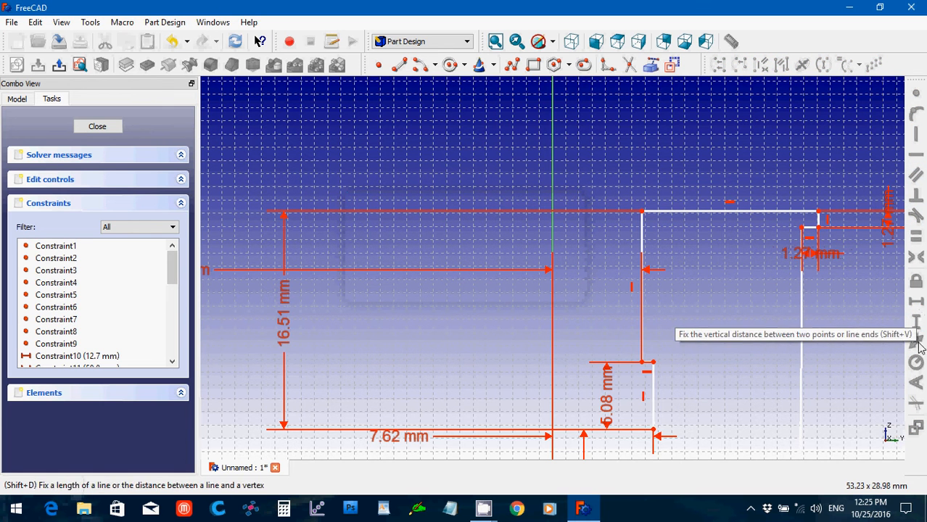
Set the vertical distance from the upper profile's top-right corner to the lower end of its long right side to 16.51 mm
scroll(878, 362, down, 3)
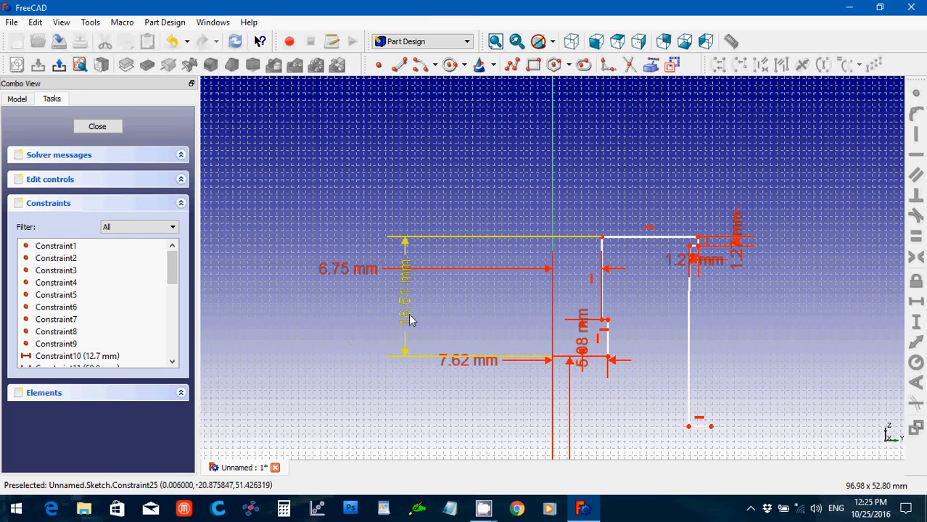
click(699, 241)
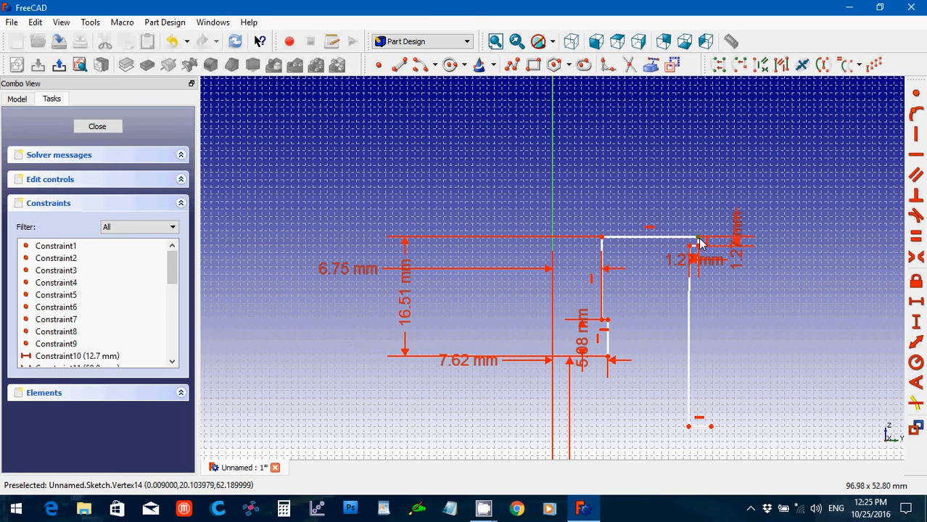
click(689, 427)
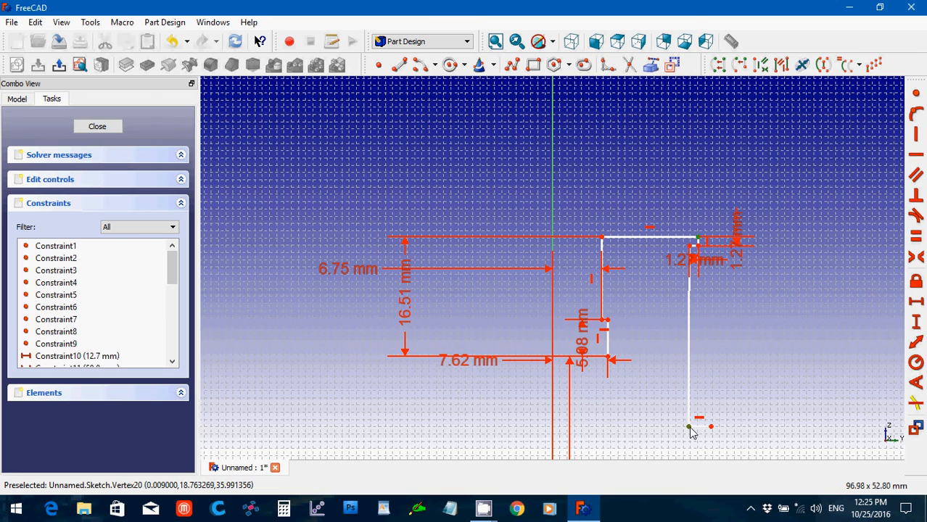
click(913, 326)
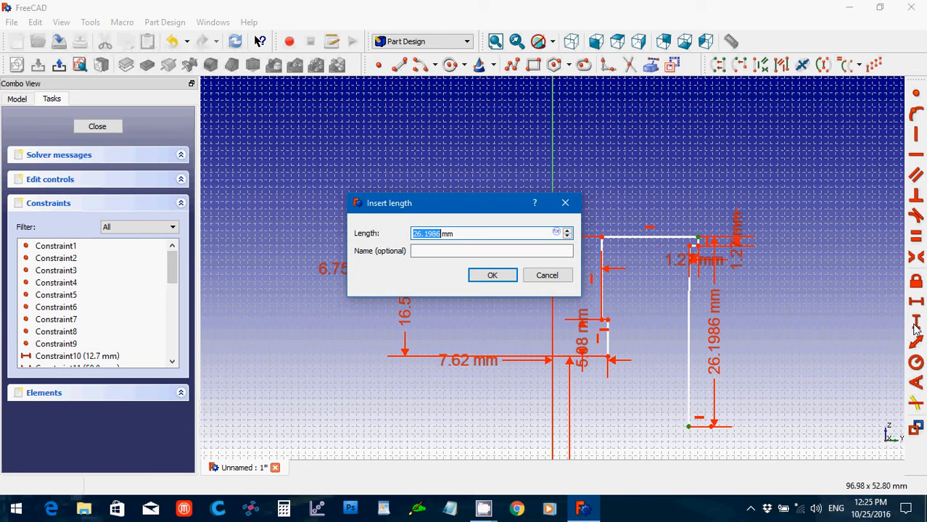
drag(475, 198, 472, 142)
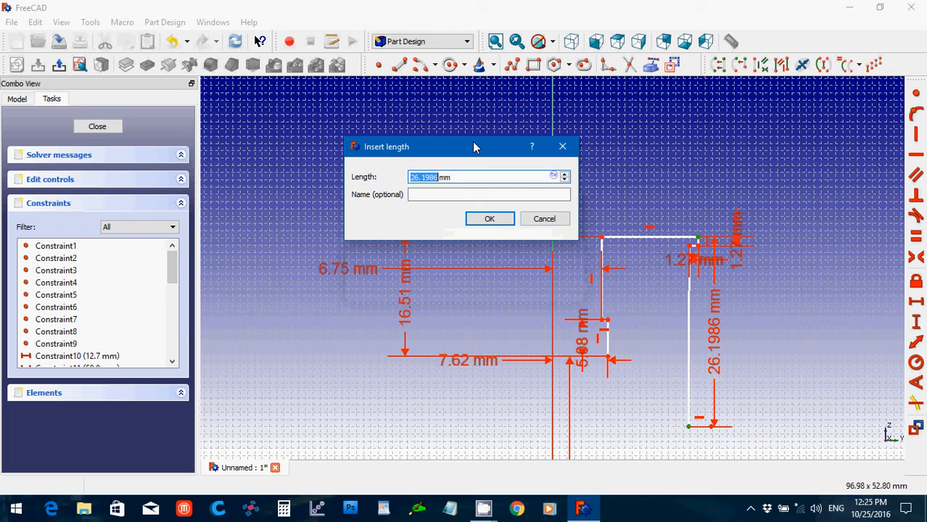
text(16.51)
key(Return)
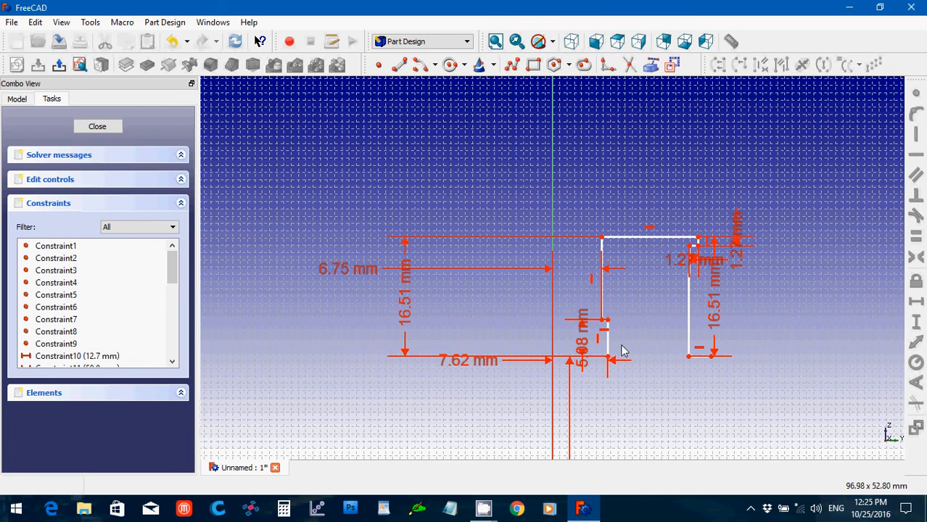
Add a vertical constraint to the upper profile's long right side and move its 16.51 mm dimension farther right of the profile
scroll(622, 351, up, 2)
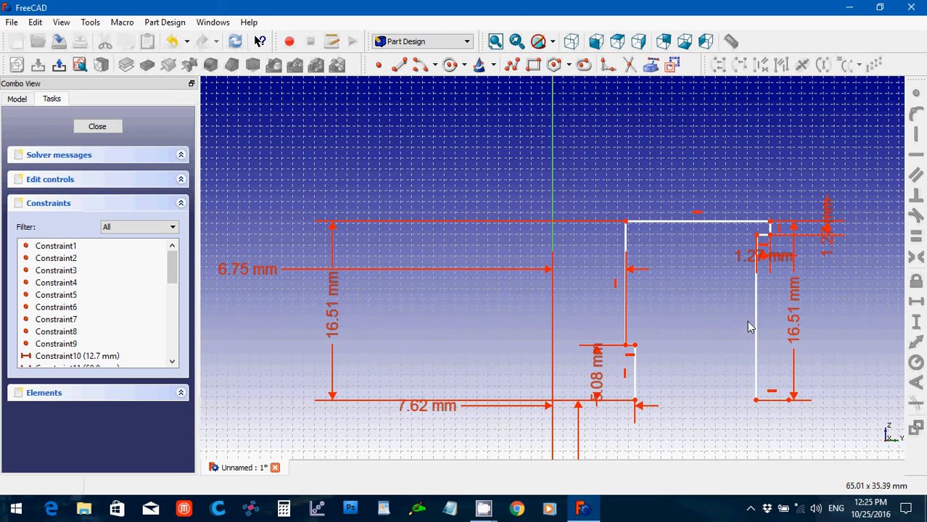
scroll(743, 364, up, 1)
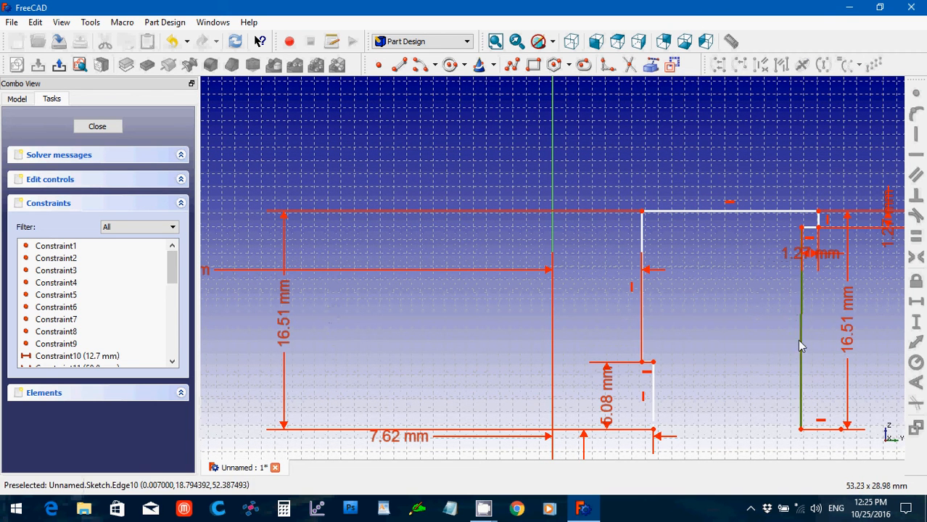
click(915, 134)
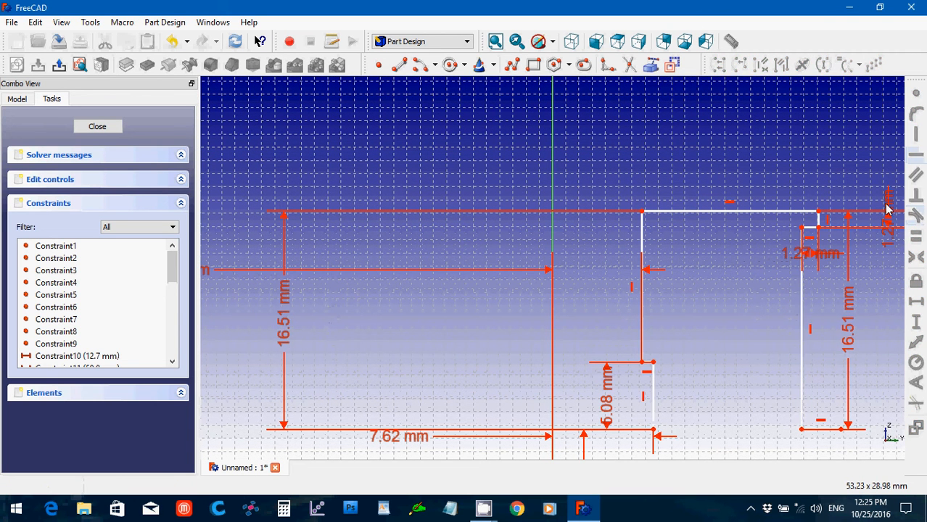
scroll(728, 346, down, 2)
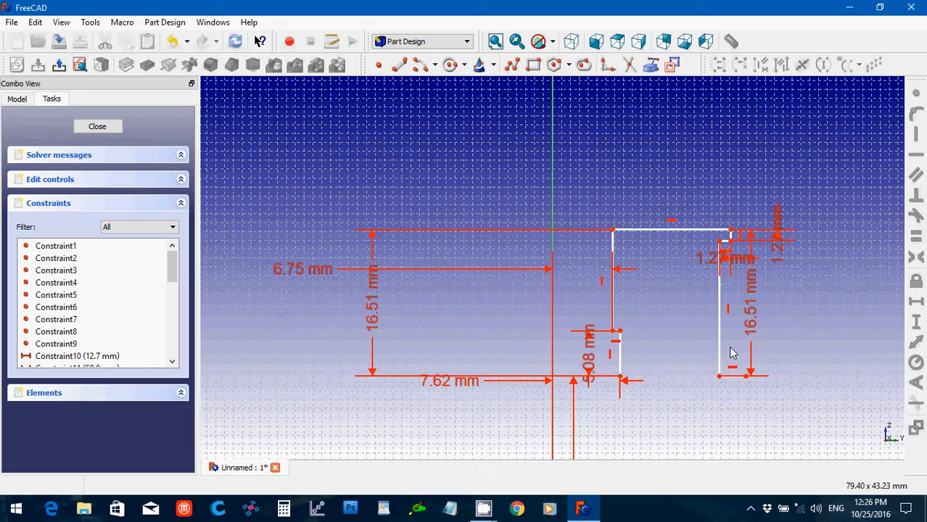
scroll(732, 353, down, 1)
drag(711, 333, 875, 313)
Fillet the upper profile's top-right corner with a radius of about 0.18 mm
scroll(757, 346, up, 5)
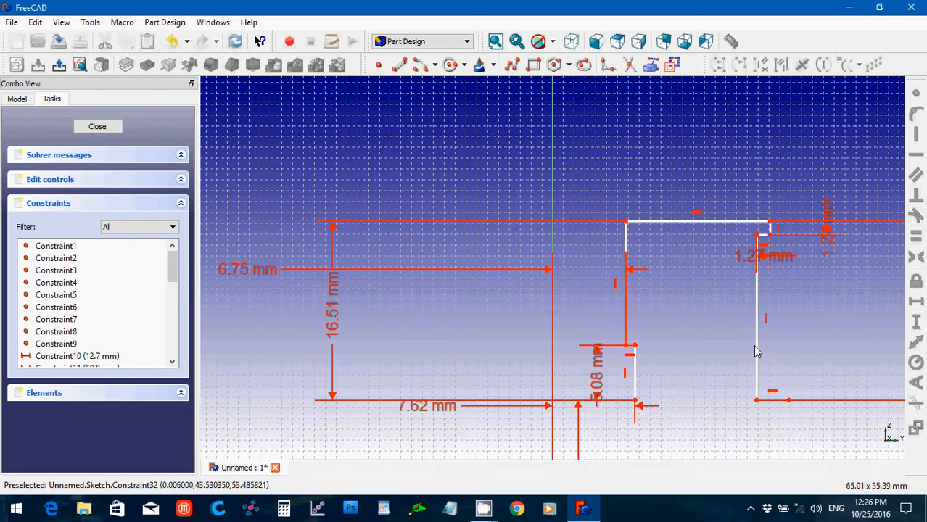
scroll(754, 351, up, 2)
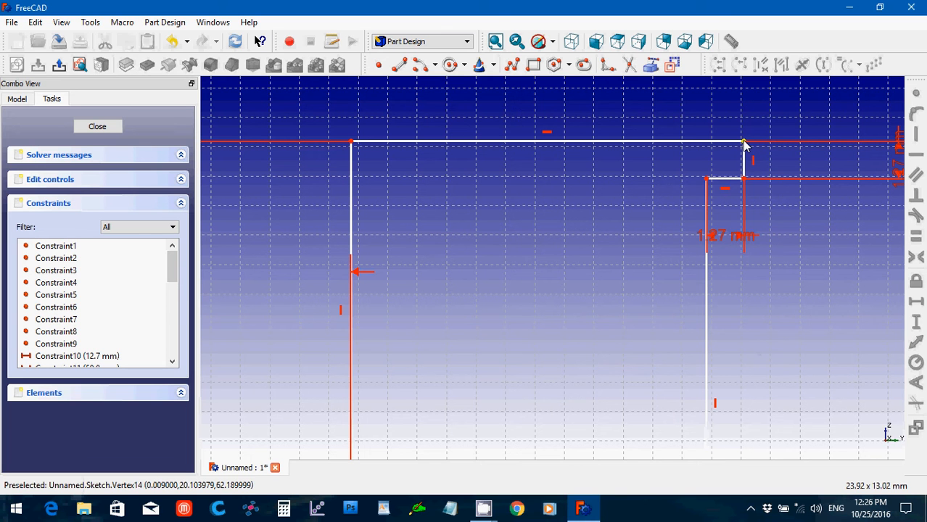
click(608, 65)
click(743, 141)
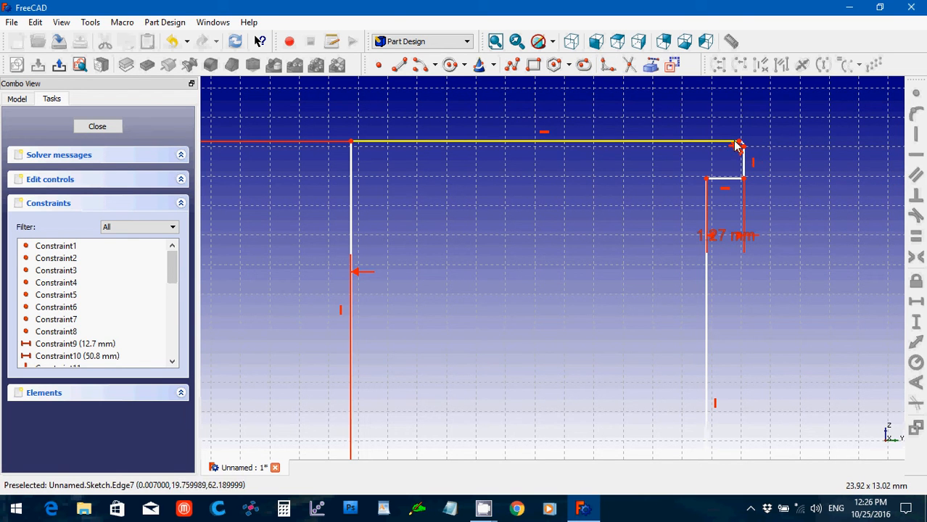
Set the vertical distance from the fillet's upper endpoint to the outer step corner to 1.27 mm and move the dimension left of the step
click(738, 140)
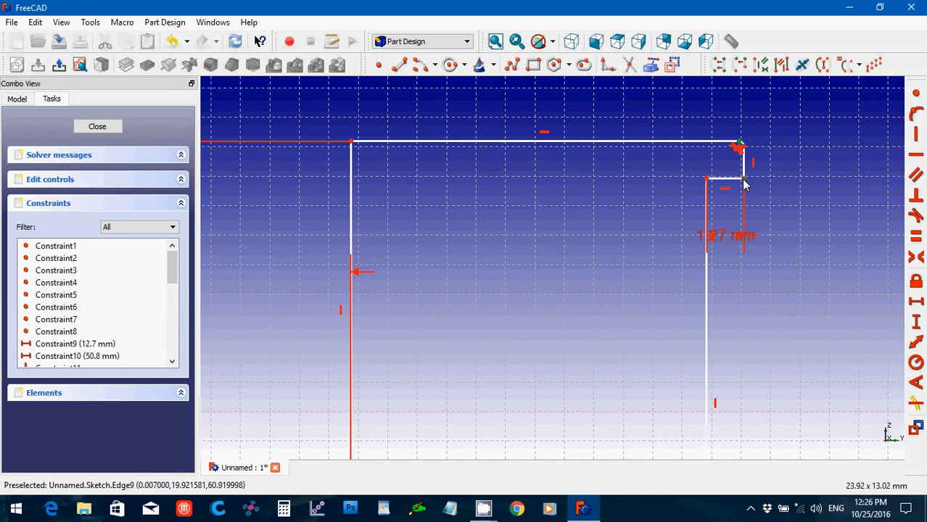
click(742, 178)
click(916, 323)
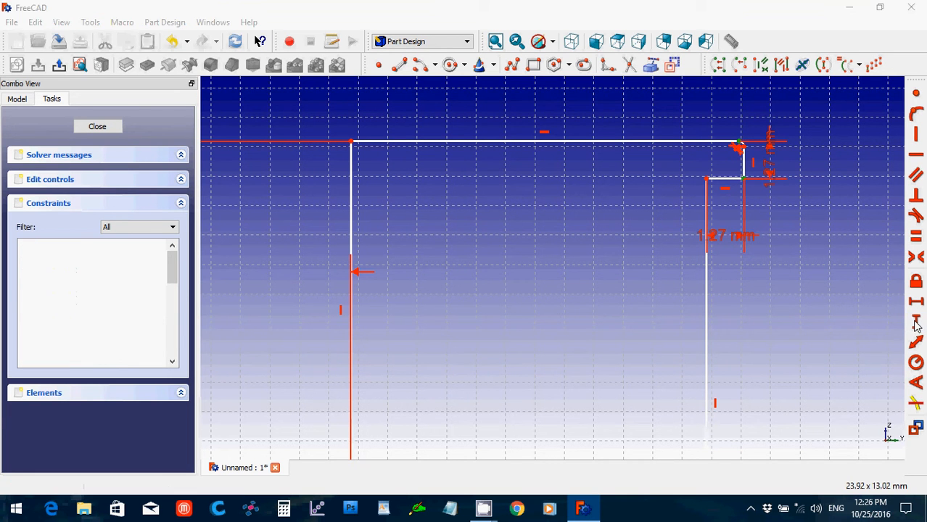
click(507, 276)
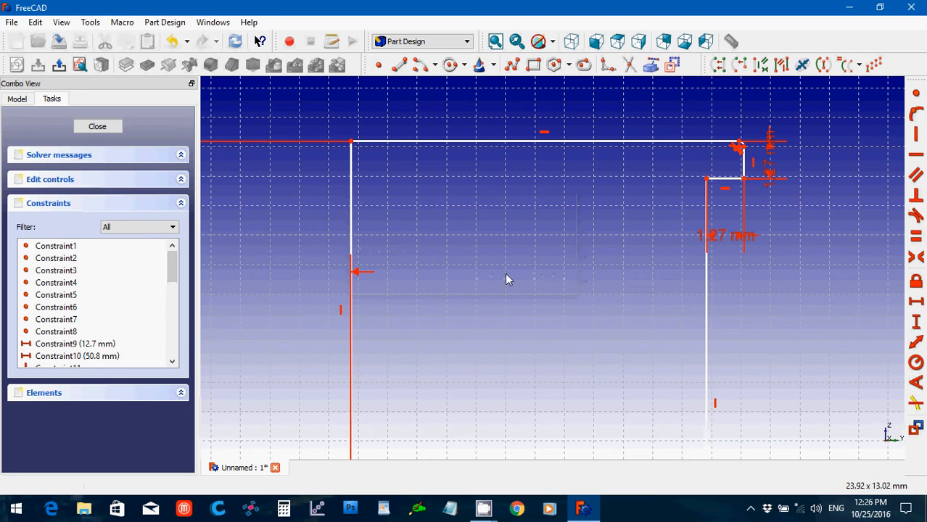
drag(767, 172, 619, 216)
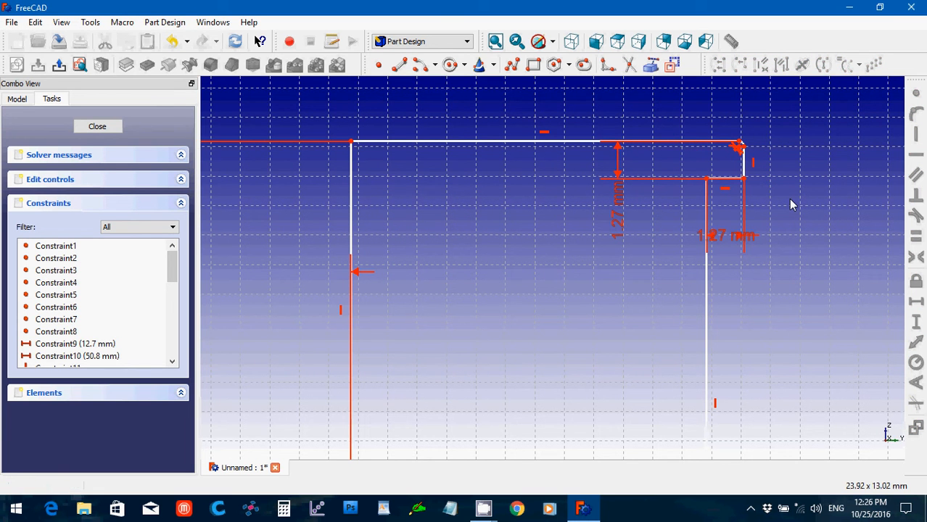
Set the radius of the top-right corner fillet to 1 mm
scroll(790, 205, up, 3)
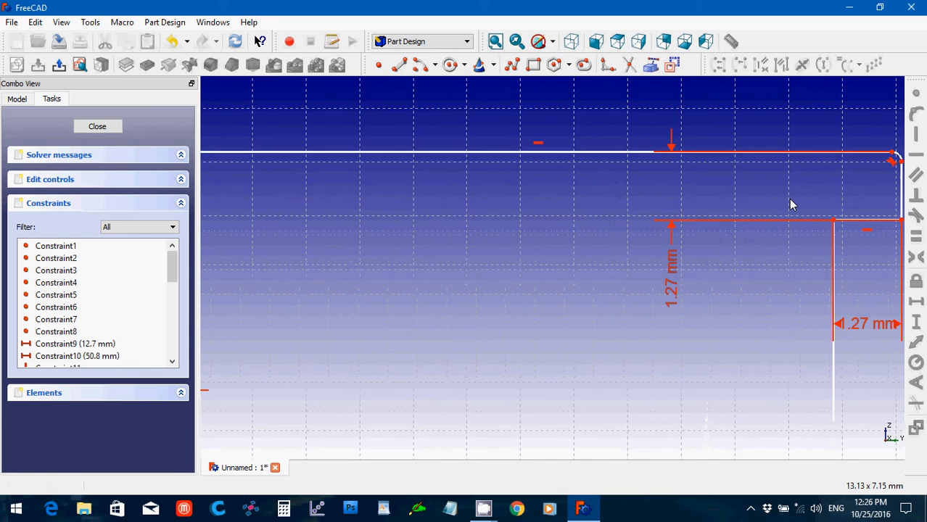
scroll(791, 205, up, 2)
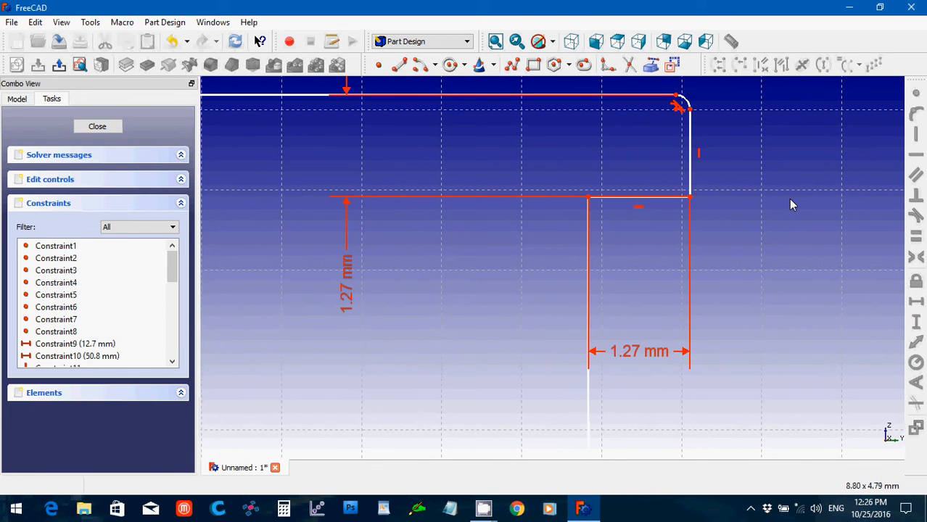
click(683, 99)
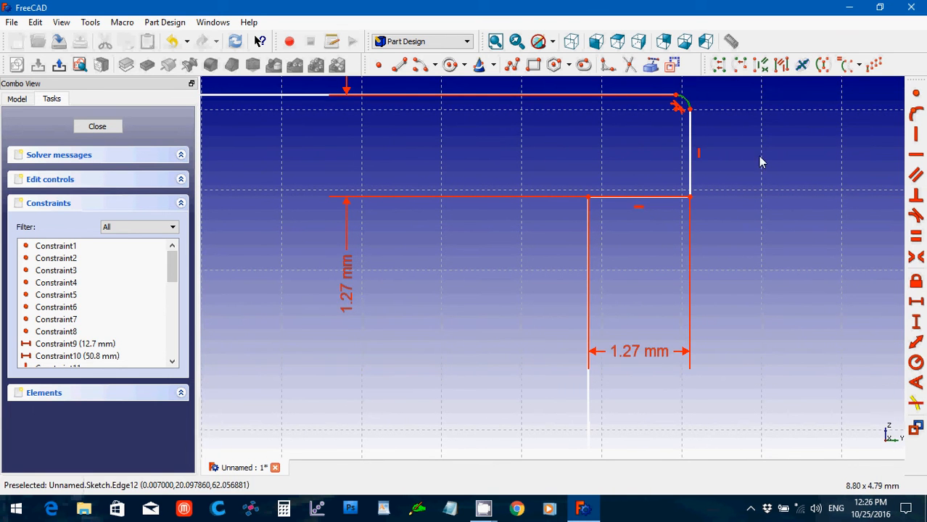
click(916, 366)
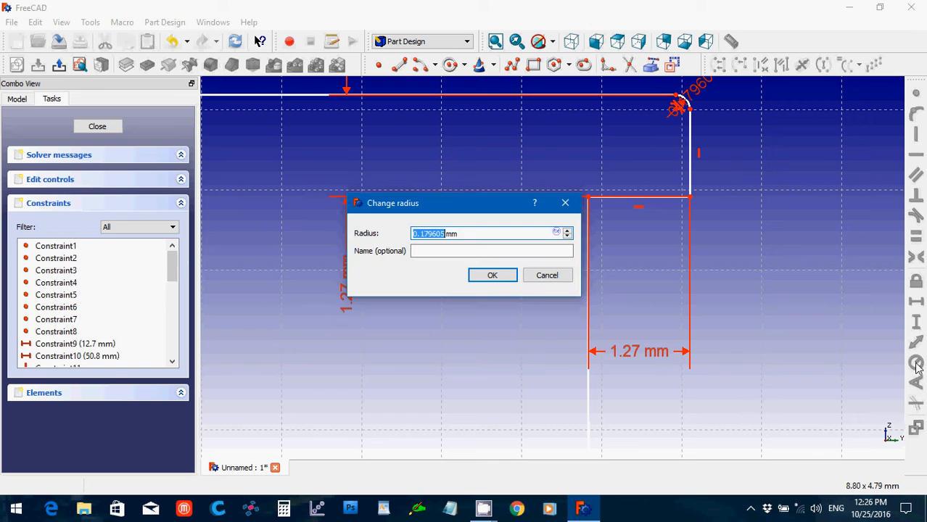
text(1)
key(Return)
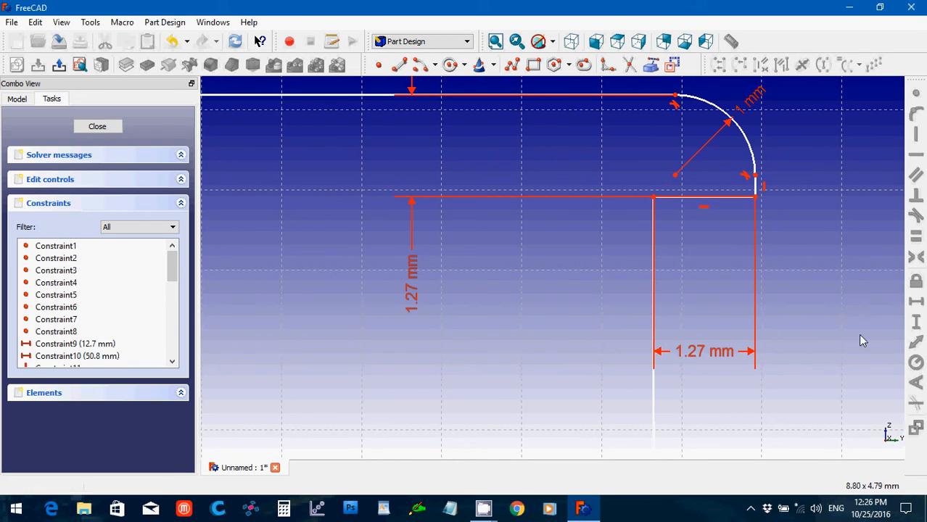
Set the horizontal length of the upper profile's top edge to 3 mm
scroll(861, 331, down, 6)
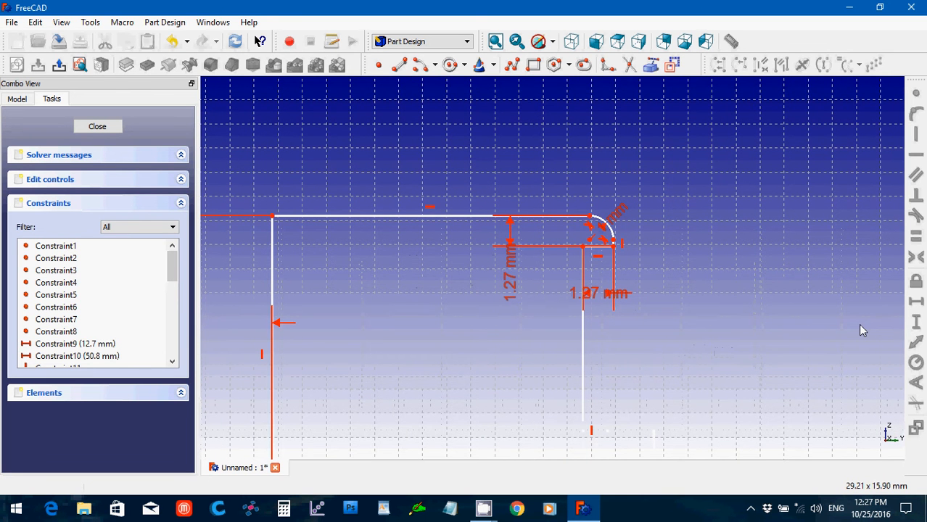
scroll(860, 326, down, 4)
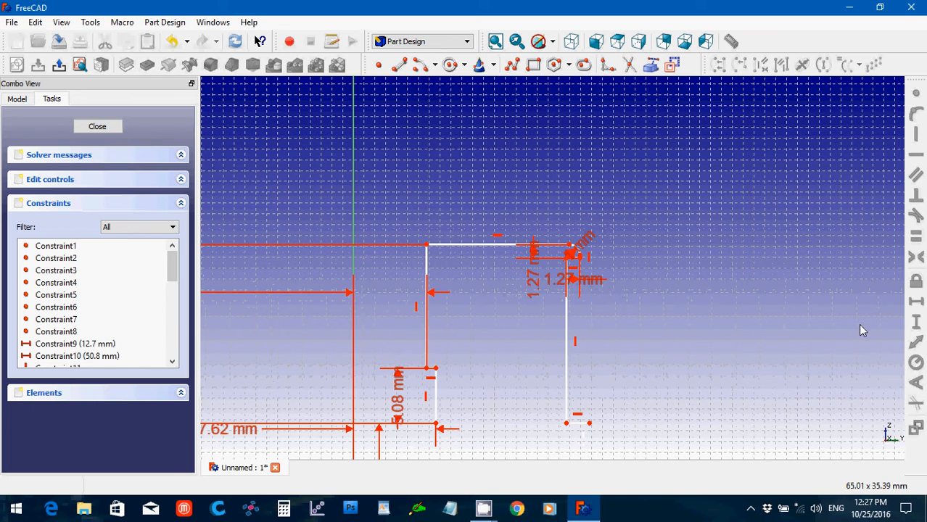
click(479, 247)
click(919, 309)
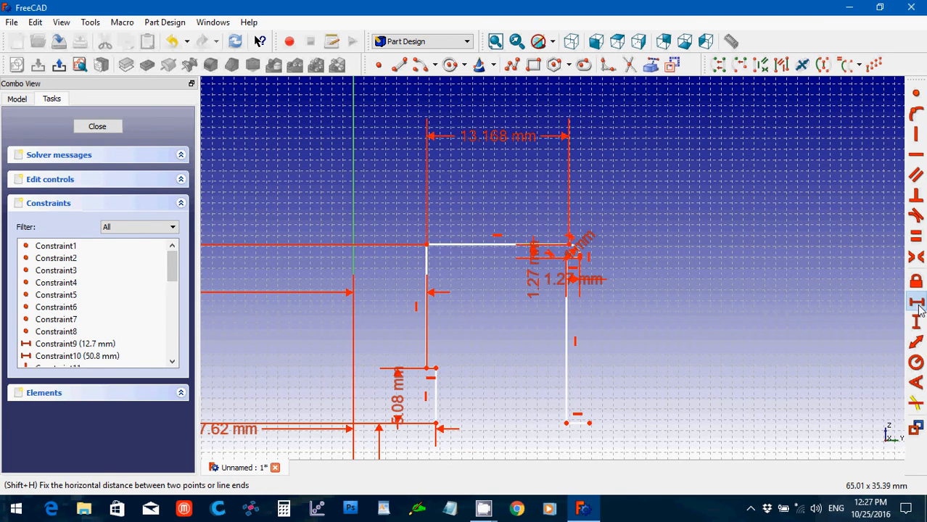
text(1.27)
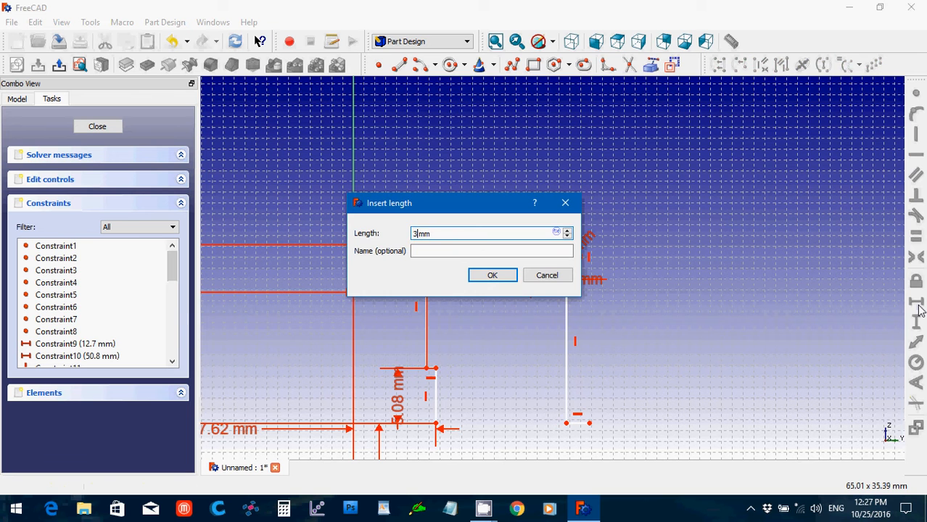
key(Return)
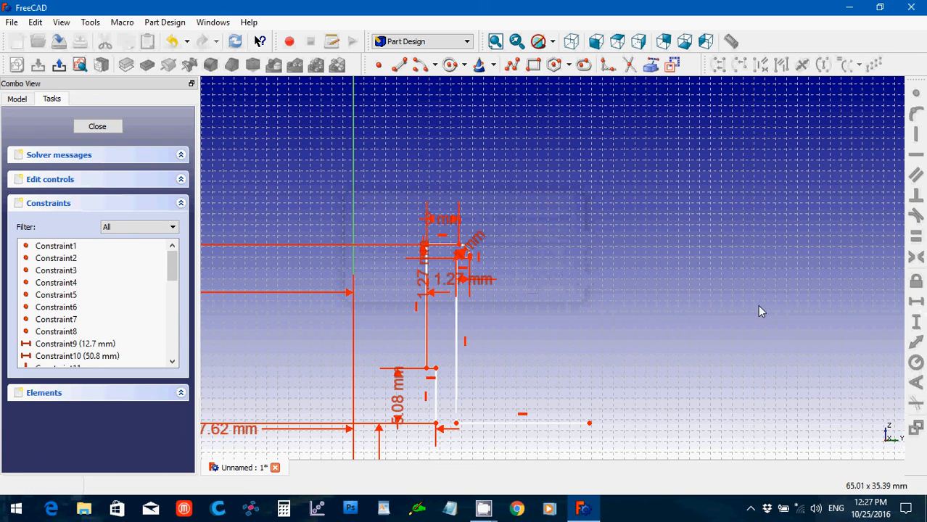
scroll(758, 311, down, 3)
scroll(758, 311, up, 3)
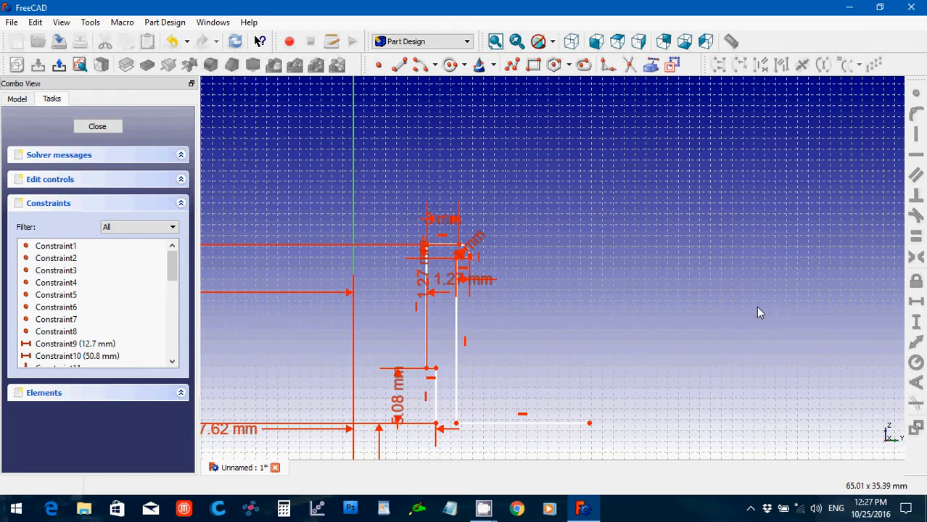
Set the horizontal length of the upper profile's bottom-right edge to 2 mm and move the dimension to the right of the profile
click(516, 426)
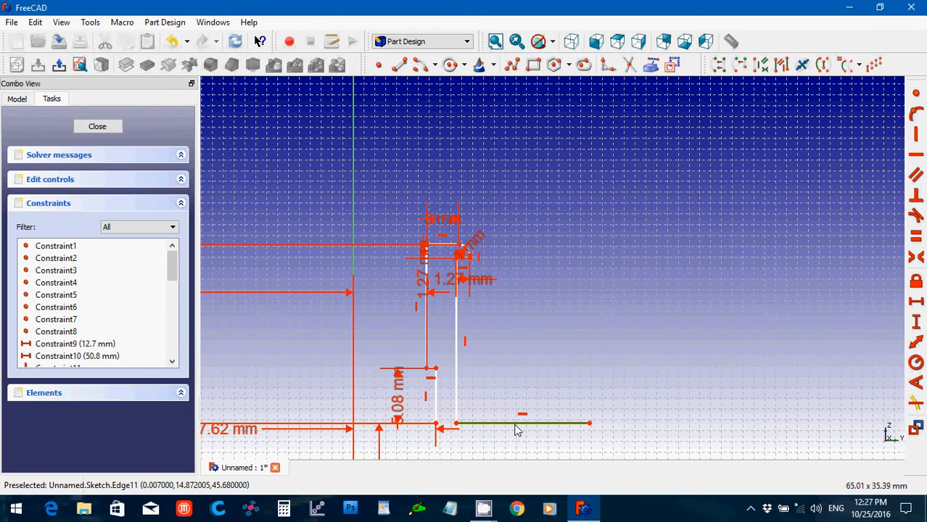
click(921, 309)
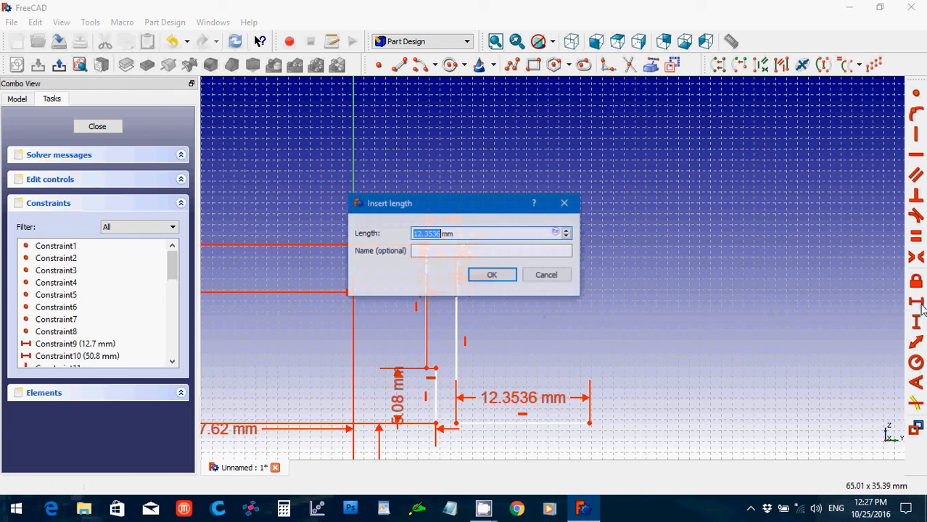
text(2)
key(Return)
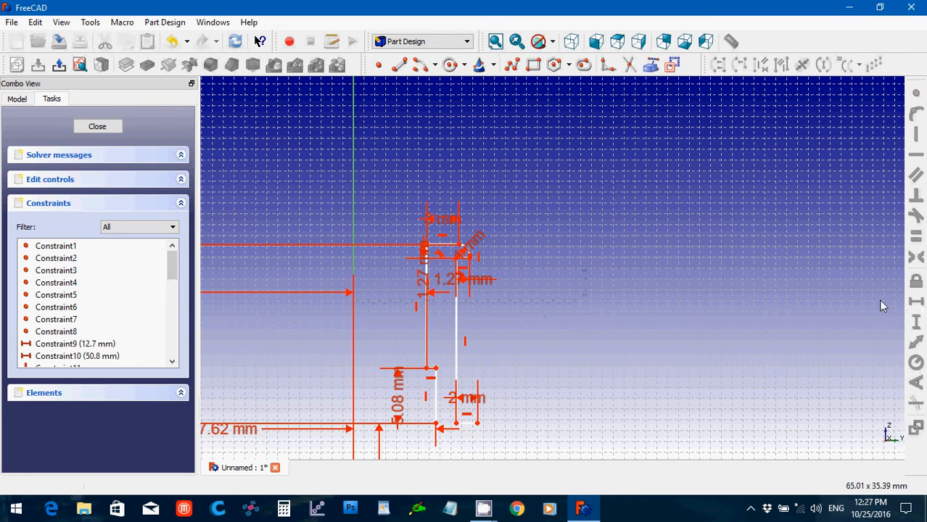
drag(470, 405, 569, 288)
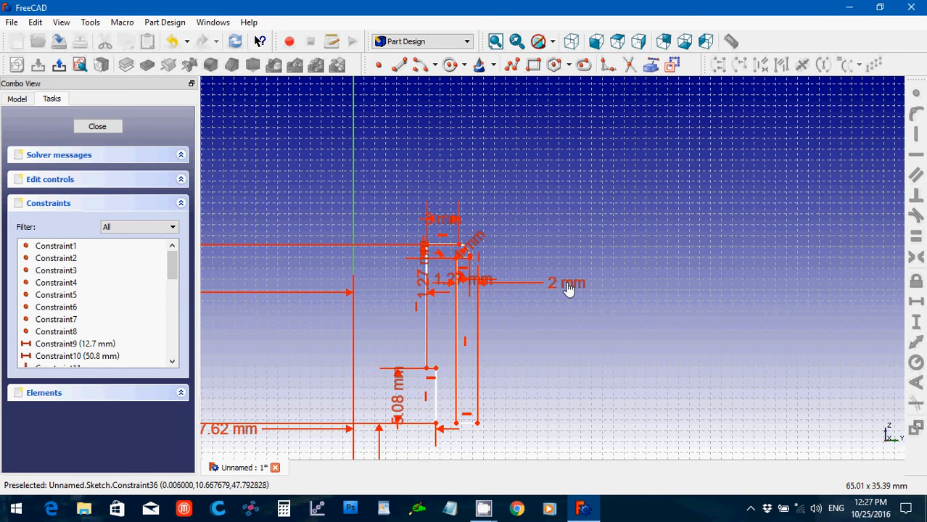
Examine the lower and upper profiles and their dimensions across the whole sketch
scroll(595, 392, down, 2)
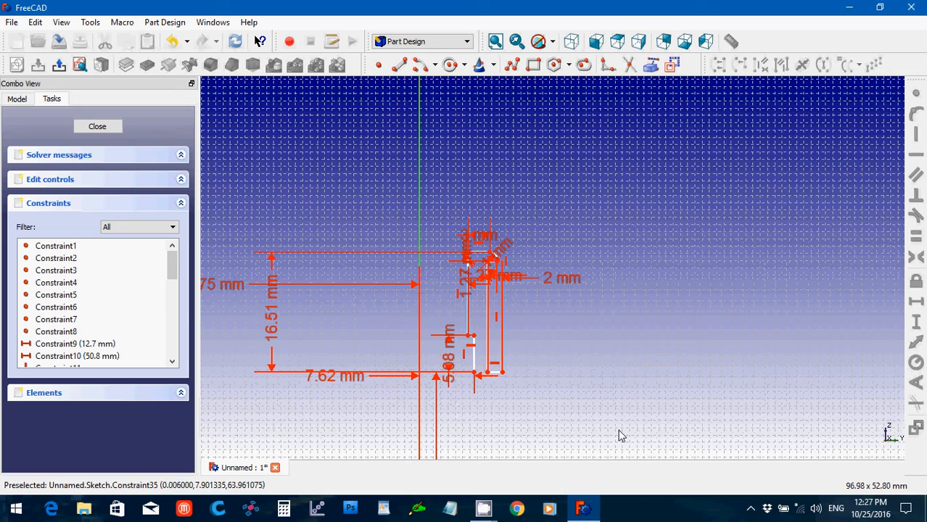
scroll(620, 433, down, 4)
scroll(620, 432, down, 3)
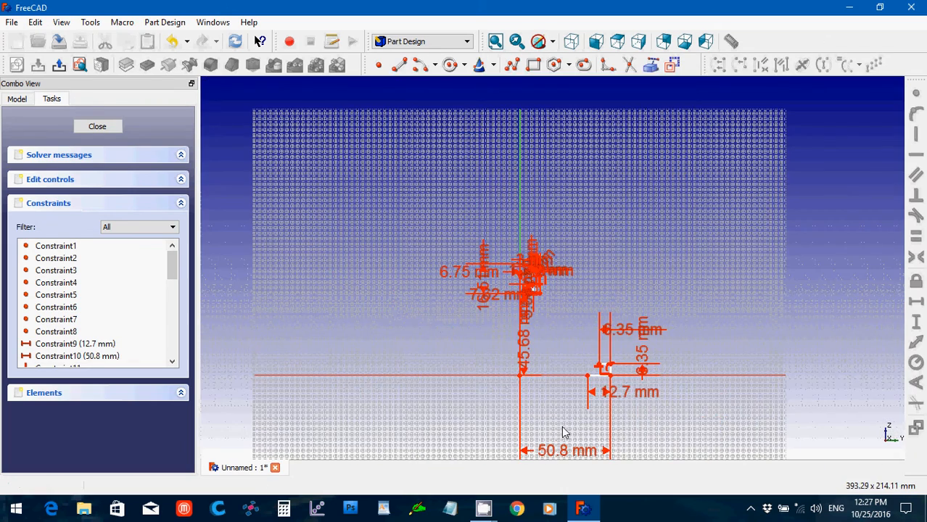
scroll(564, 432, up, 2)
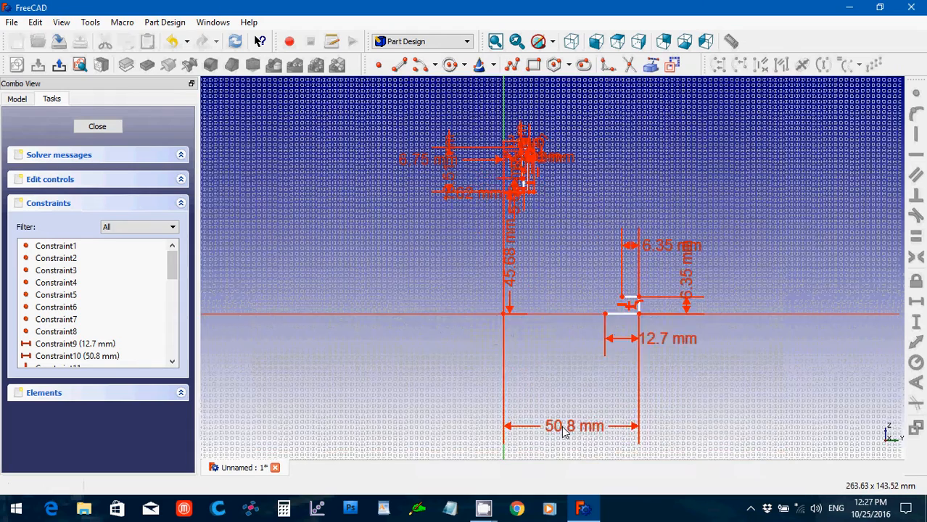
scroll(564, 432, up, 3)
key(Up)
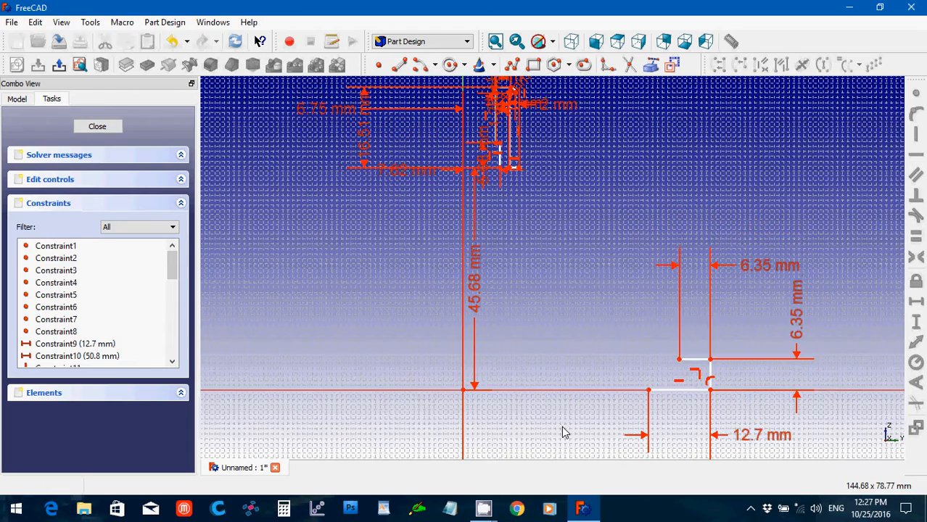
scroll(564, 432, up, 1)
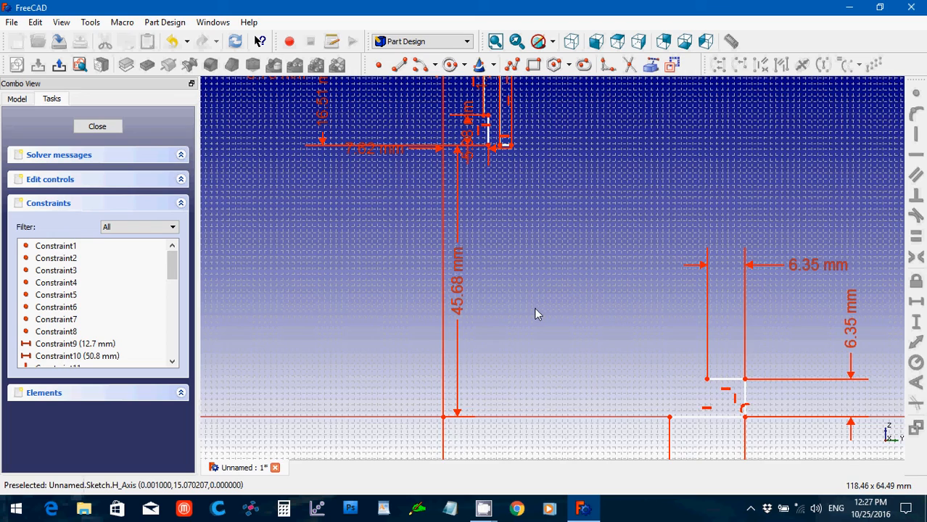
key(Up)
key(Up)
key(Up)
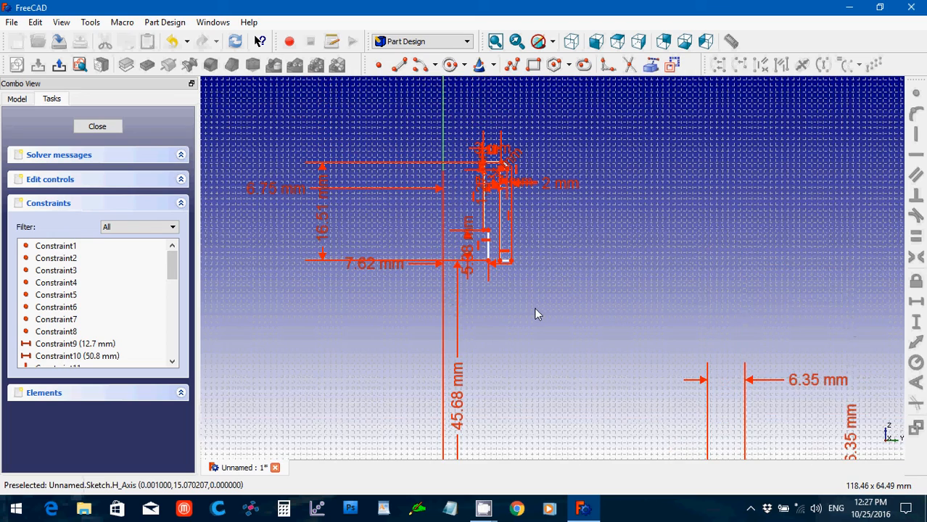
scroll(536, 314, up, 6)
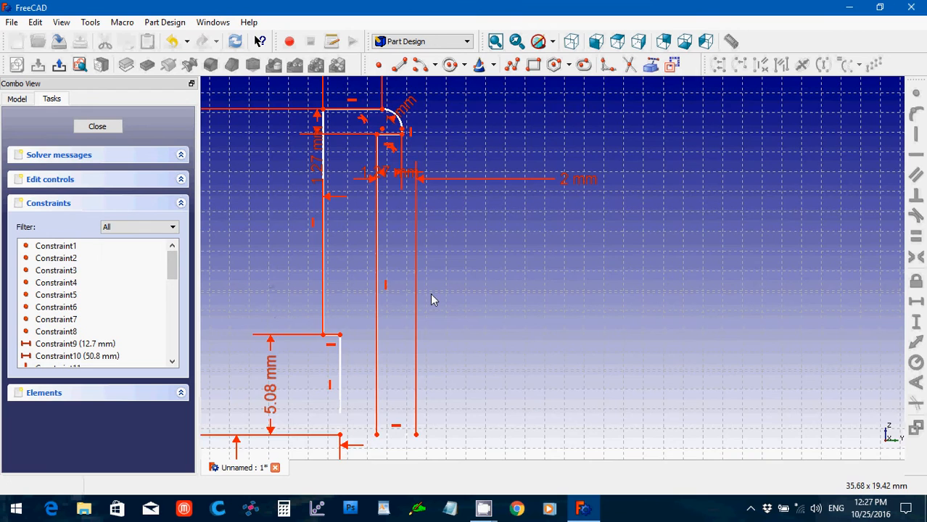
key(Up)
scroll(431, 300, down, 2)
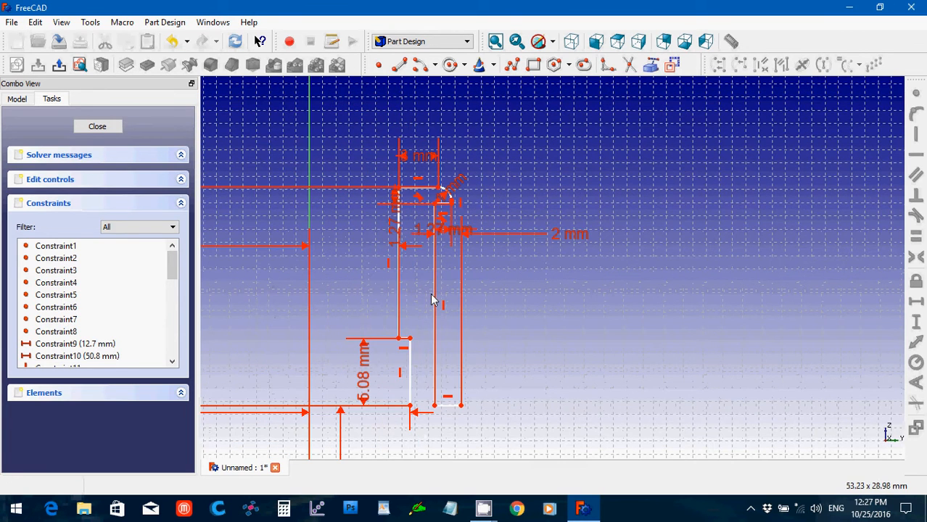
scroll(490, 329, down, 2)
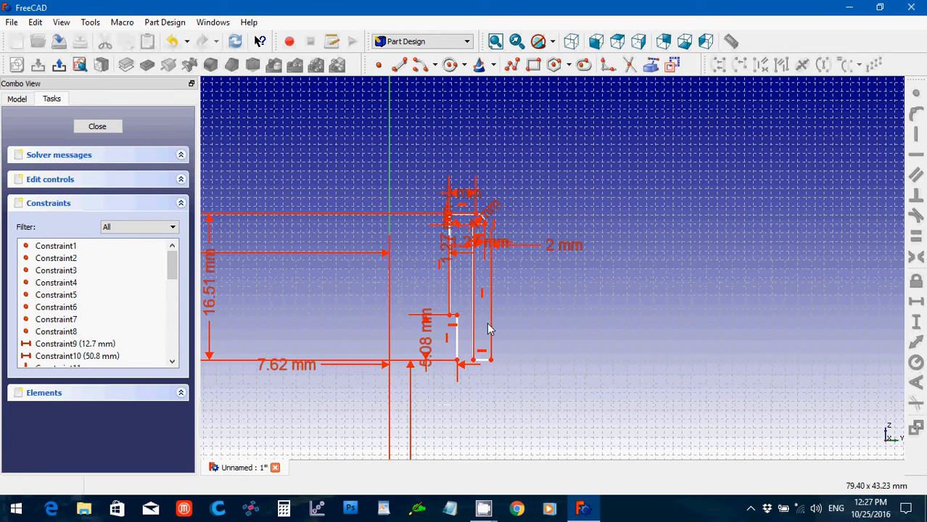
Set the vertical distance from the fillet's upper endpoint to the bottom-right edge to 10.16 mm and move the dimension right of the profile
scroll(488, 328, up, 2)
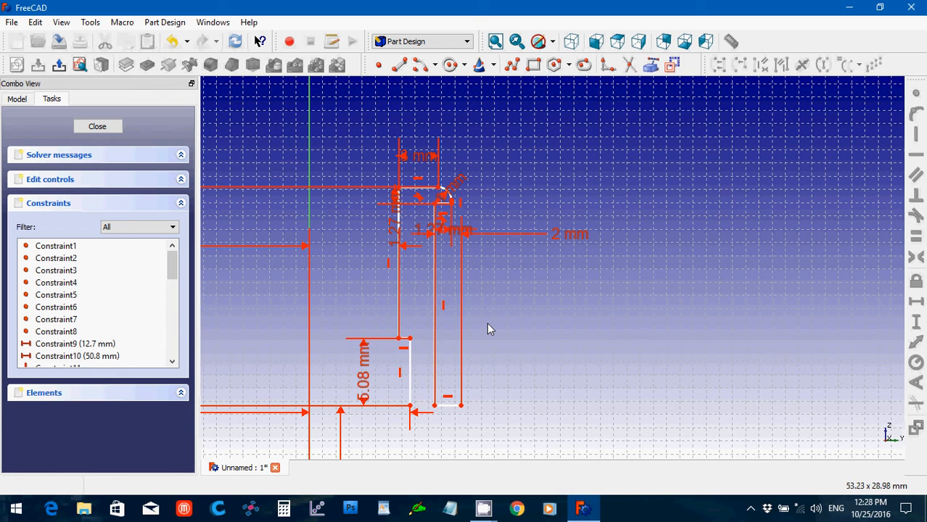
click(439, 192)
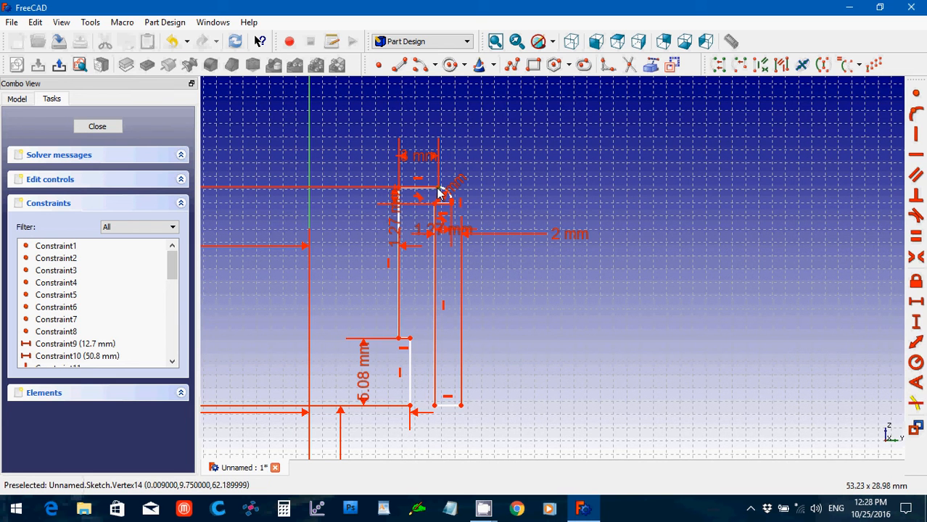
click(434, 406)
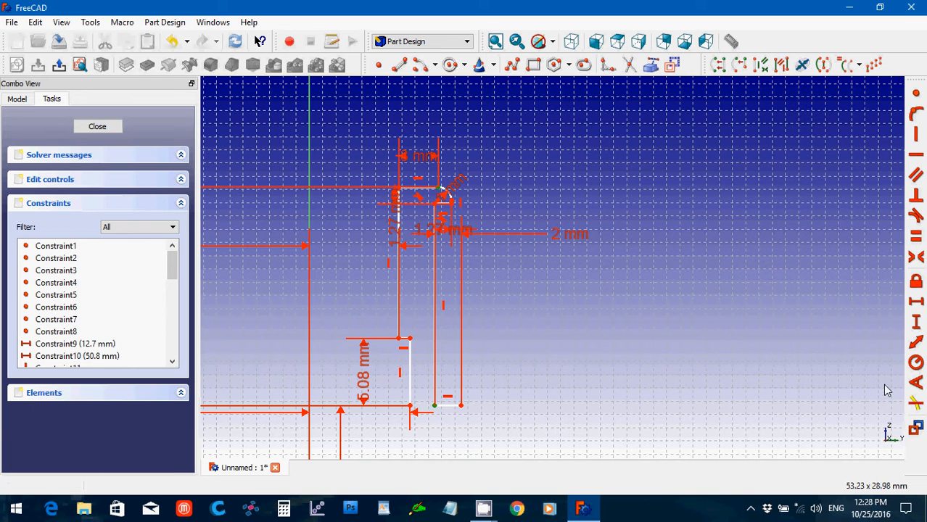
click(916, 325)
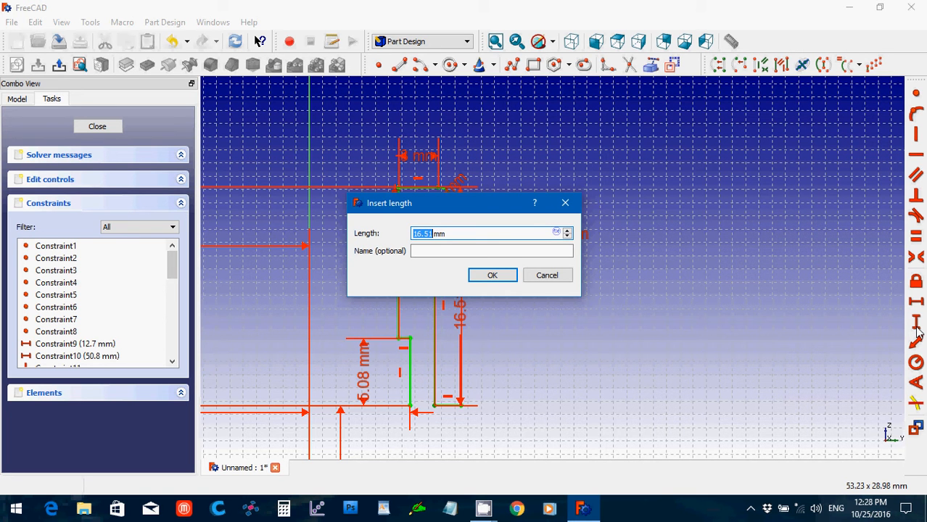
text(10.16)
key(Return)
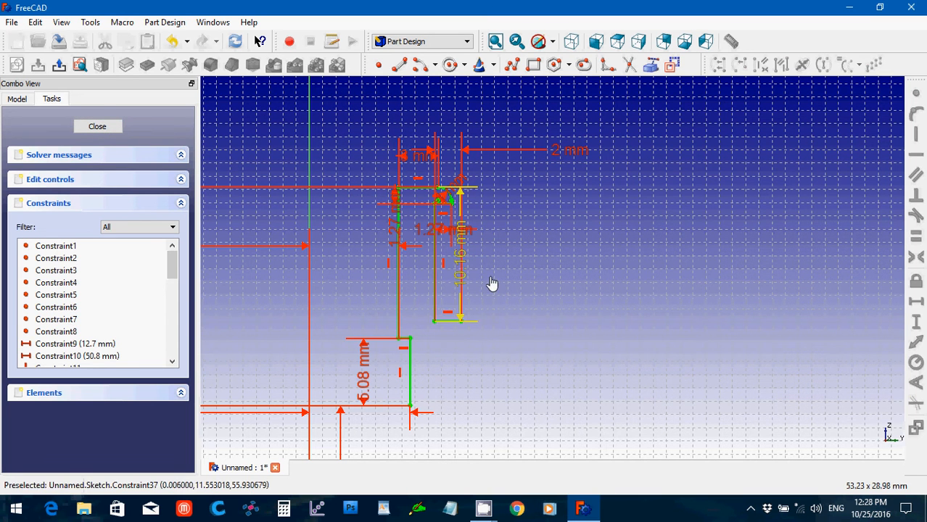
mouse_move(492, 283)
mouse_down()
mouse_move(606, 296)
mouse_move(660, 398)
mouse_up()
Draw an outer three-point arc of about 41 mm radius from the upper profile's bottom-right endpoint to the lower profile's upper-left endpoint
scroll(649, 411, down, 2)
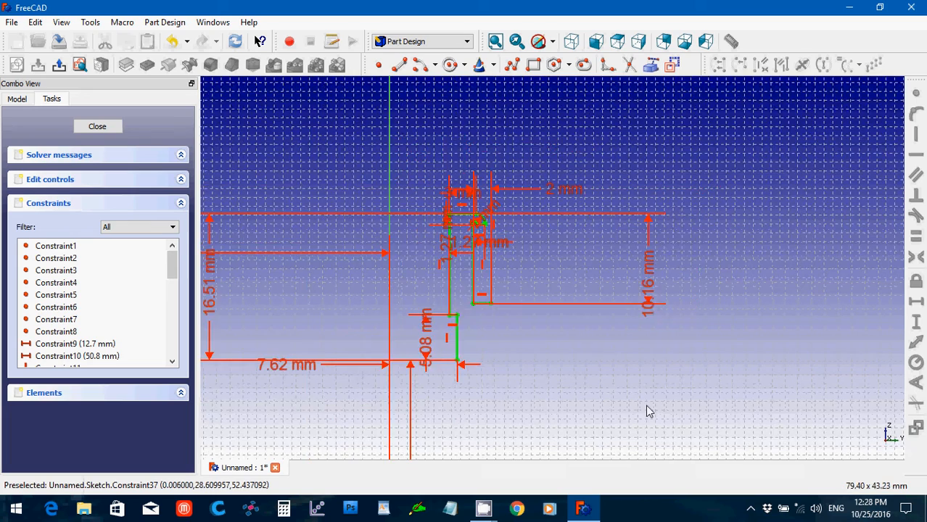
scroll(649, 411, down, 3)
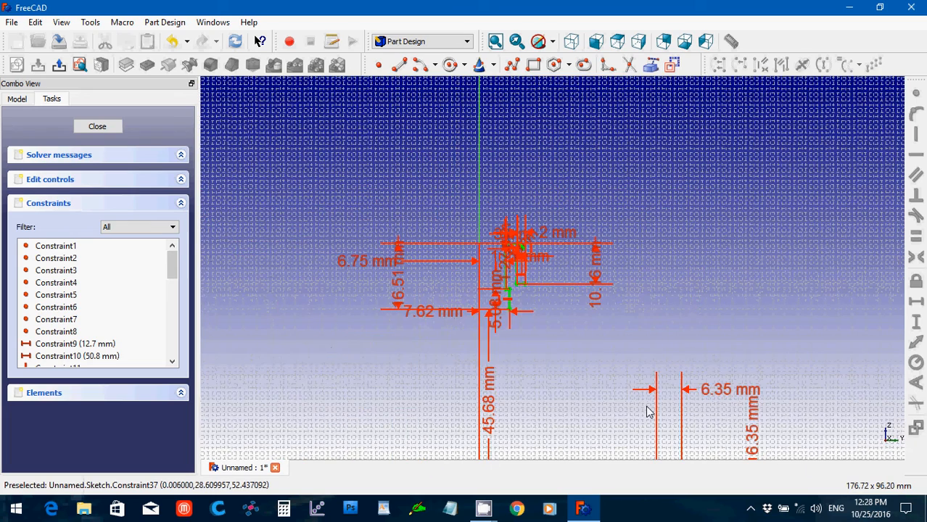
scroll(647, 412, up, 3)
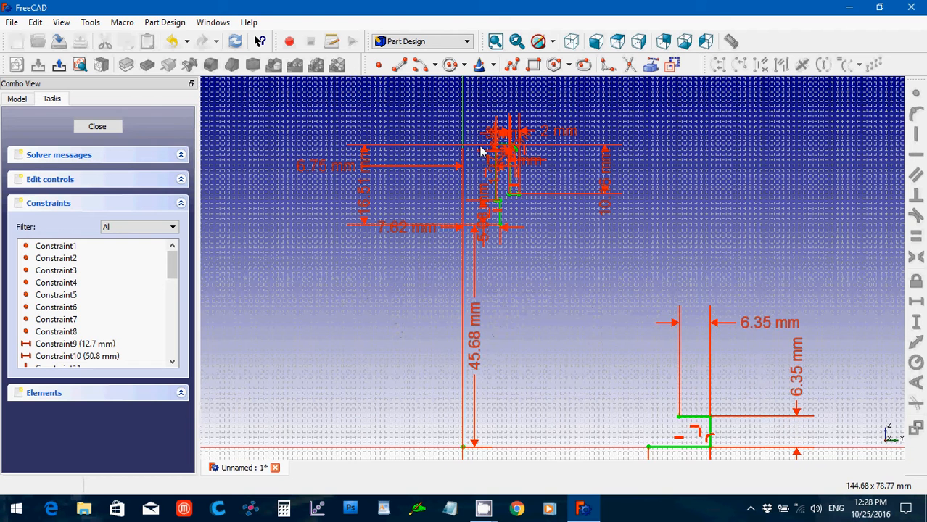
click(435, 66)
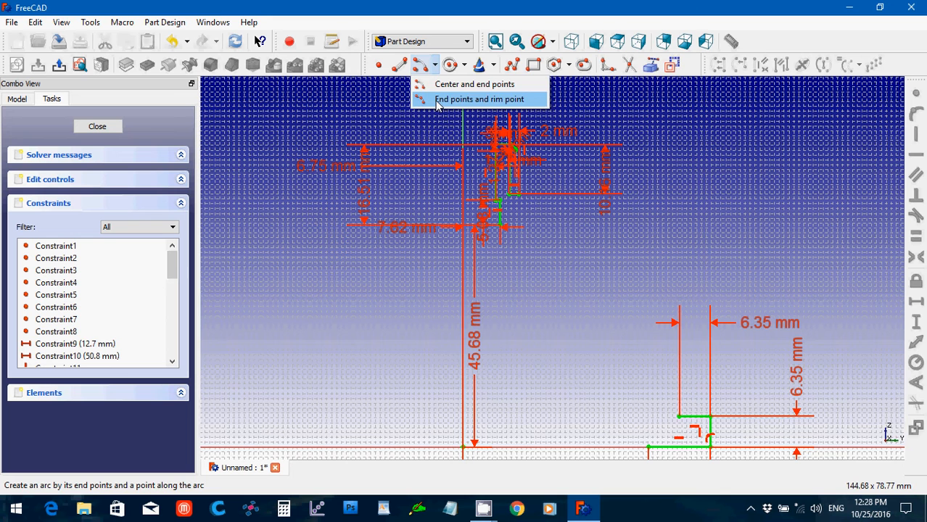
click(438, 101)
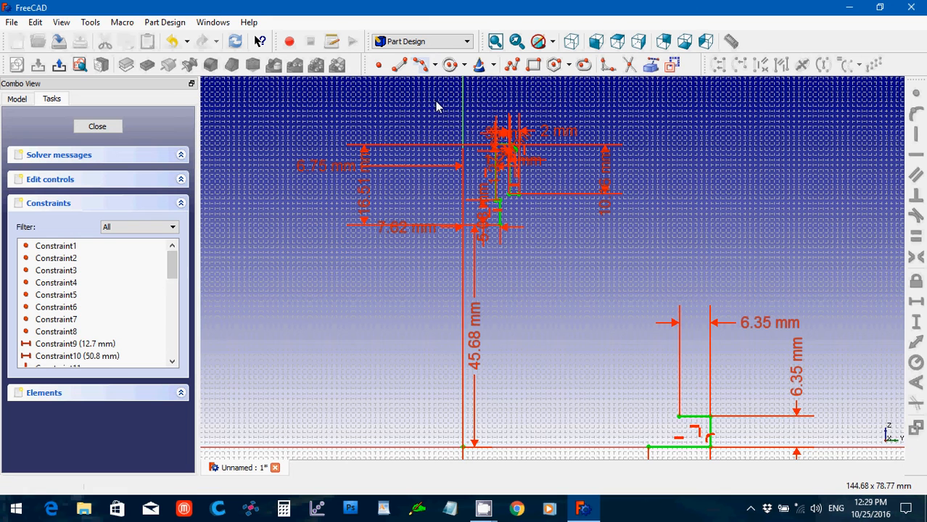
click(516, 194)
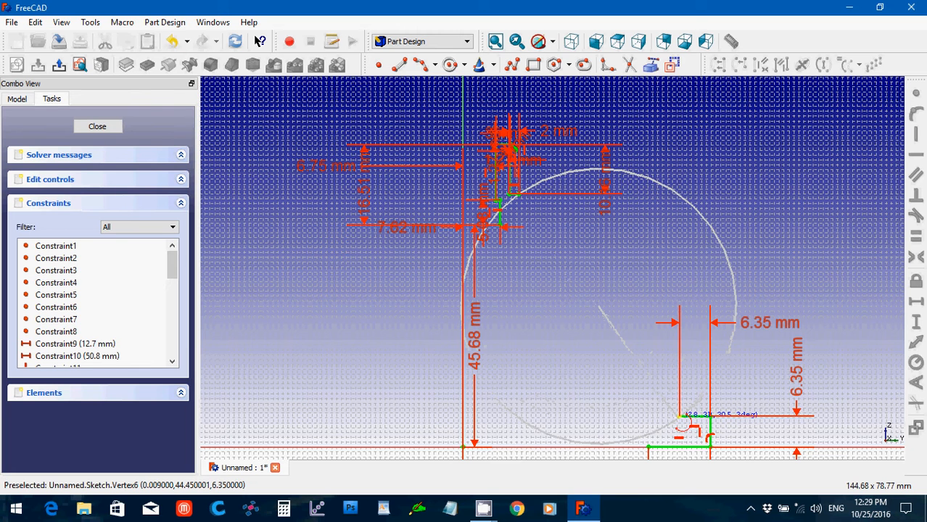
click(680, 417)
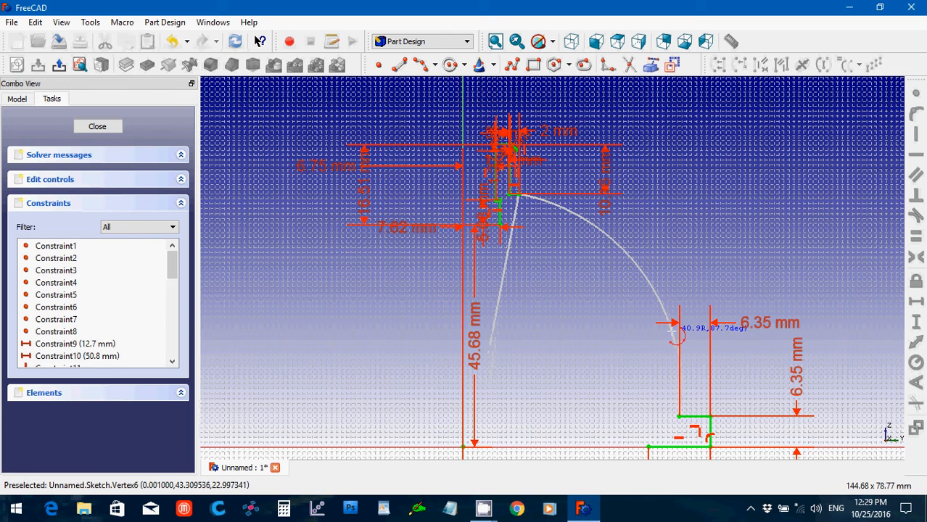
click(676, 341)
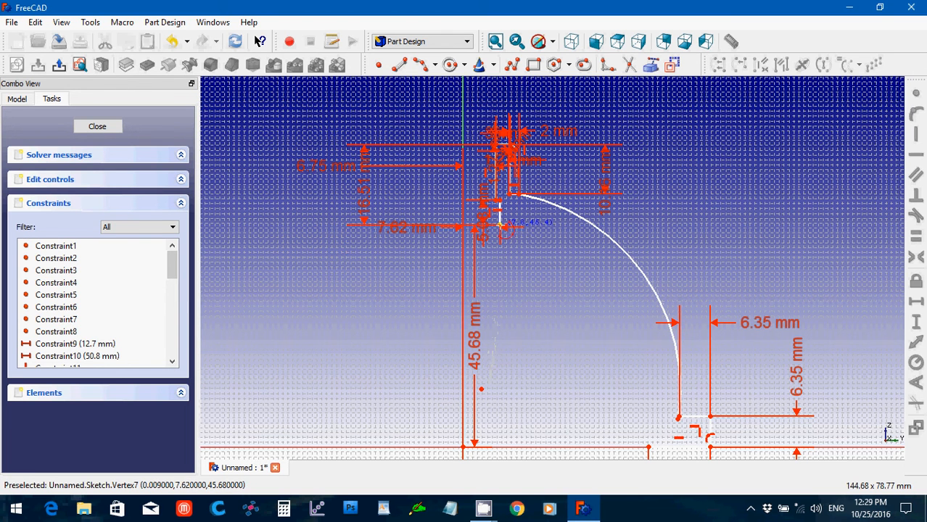
Draw an inner three-point arc of about 41 mm radius from the upper profile's lower-left endpoint to the lower profile's left endpoint on the horizontal axis
click(505, 227)
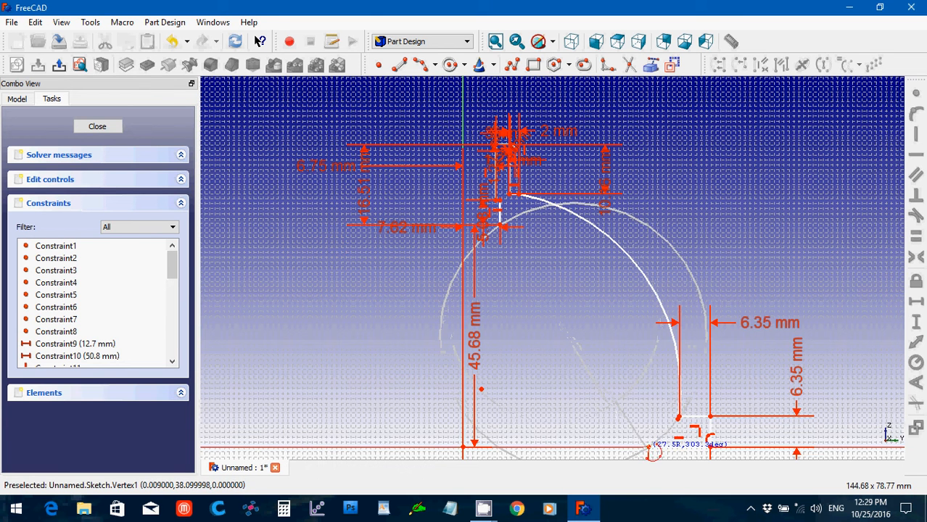
click(651, 448)
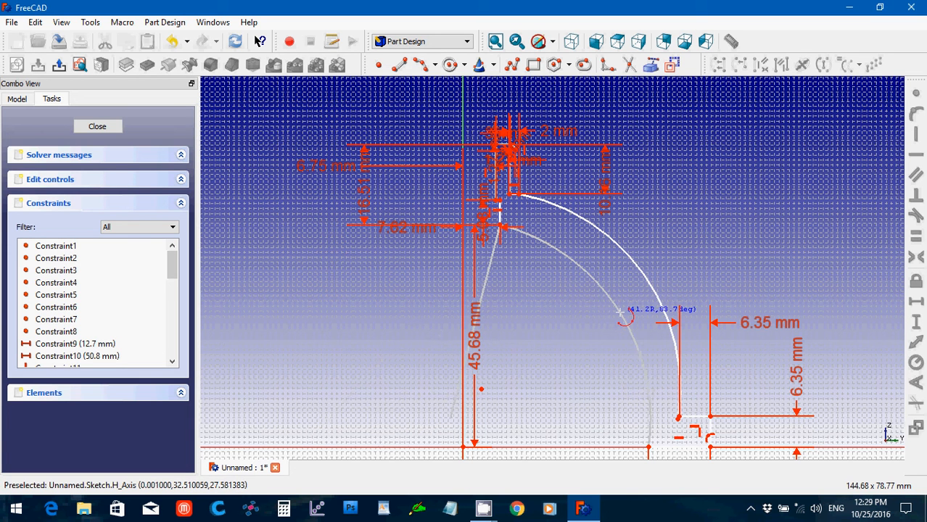
click(622, 312)
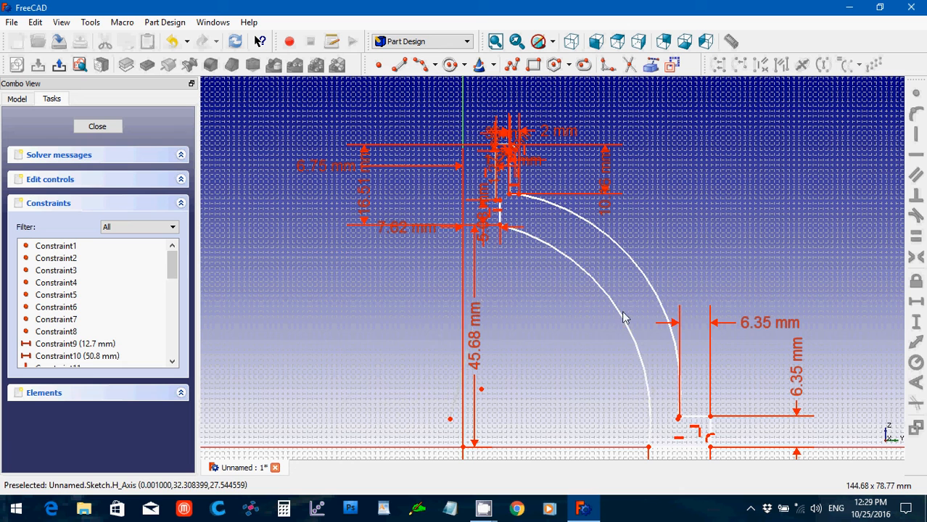
Try to make the inner arc's centre coincident with the sketch origin while the outer arc is also selected
click(650, 277)
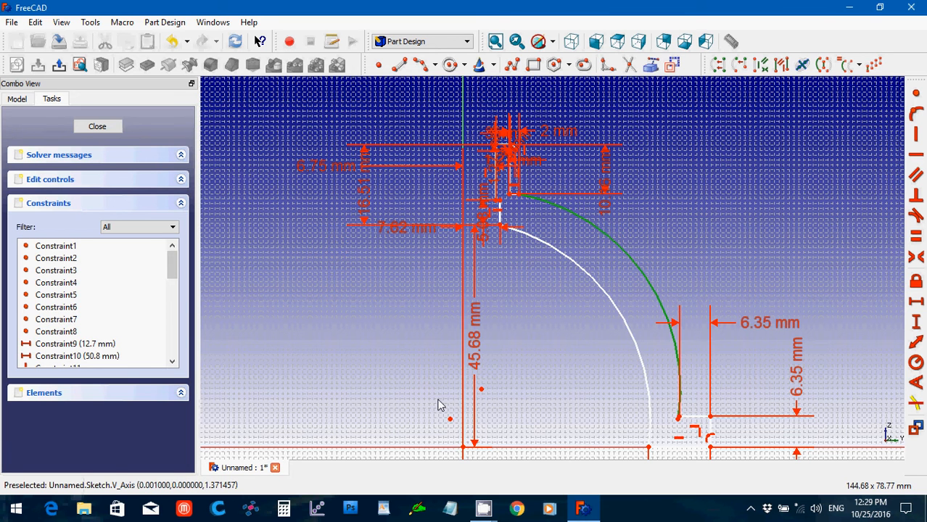
drag(438, 405, 473, 462)
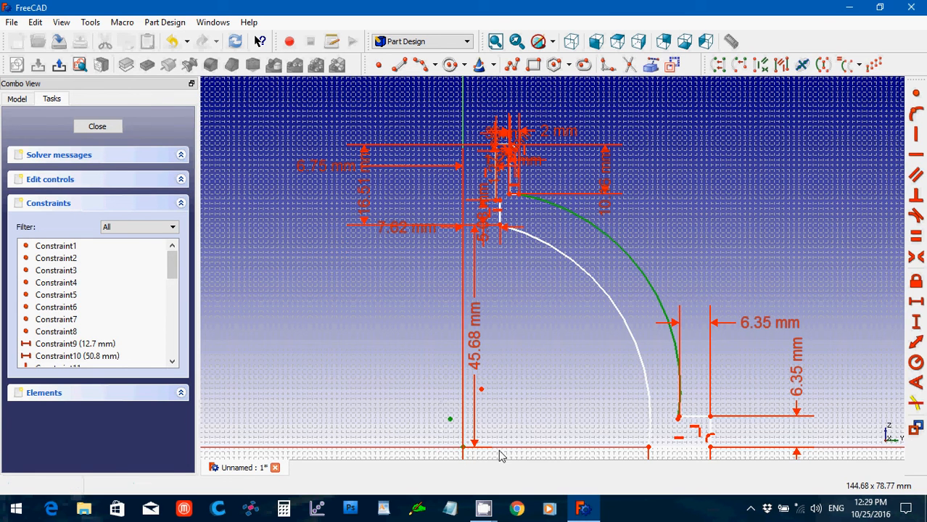
click(917, 90)
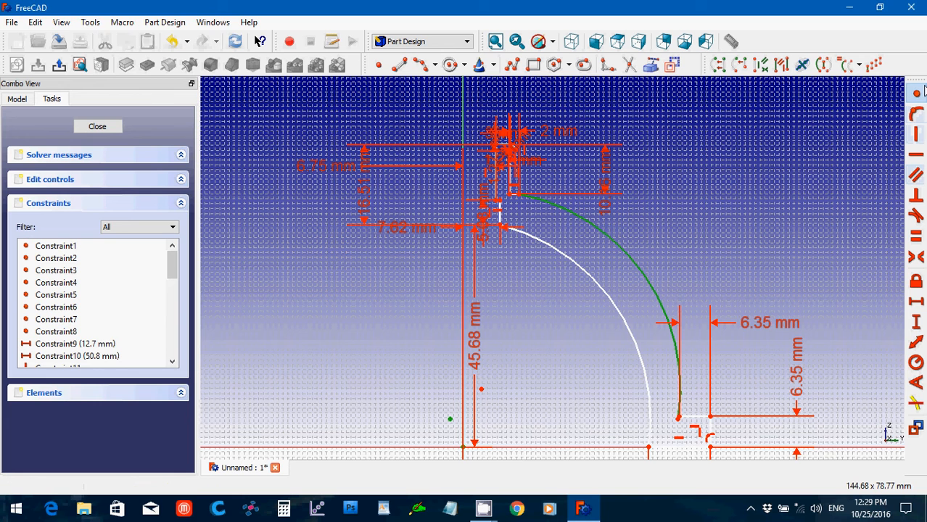
click(534, 273)
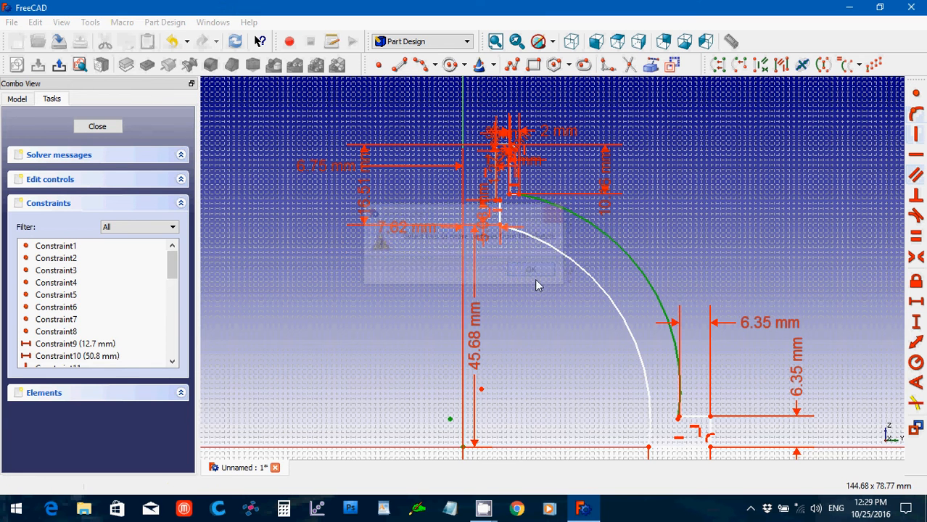
click(536, 327)
Make the centres of both the inner and outer arcs coincident with the sketch origin
mouse_move(428, 410)
mouse_down()
mouse_move(481, 464)
mouse_move(480, 507)
mouse_up()
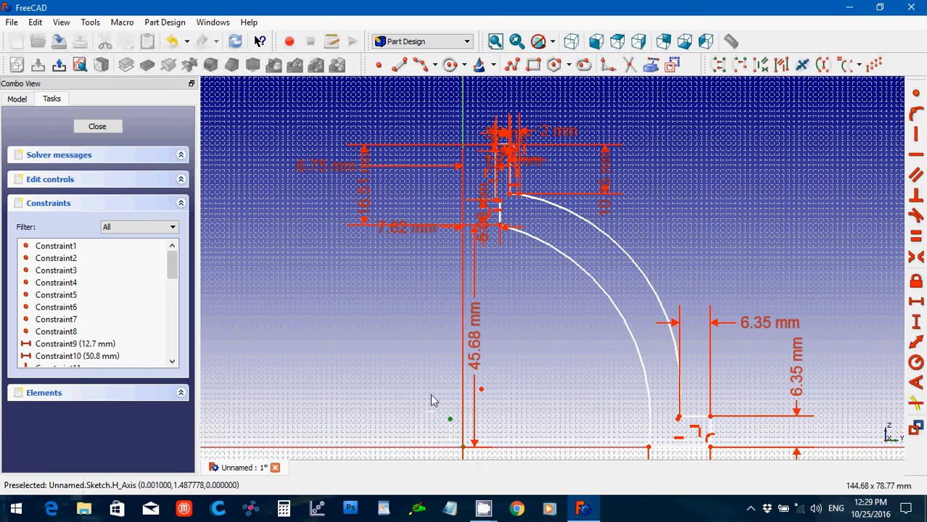
drag(404, 342, 507, 466)
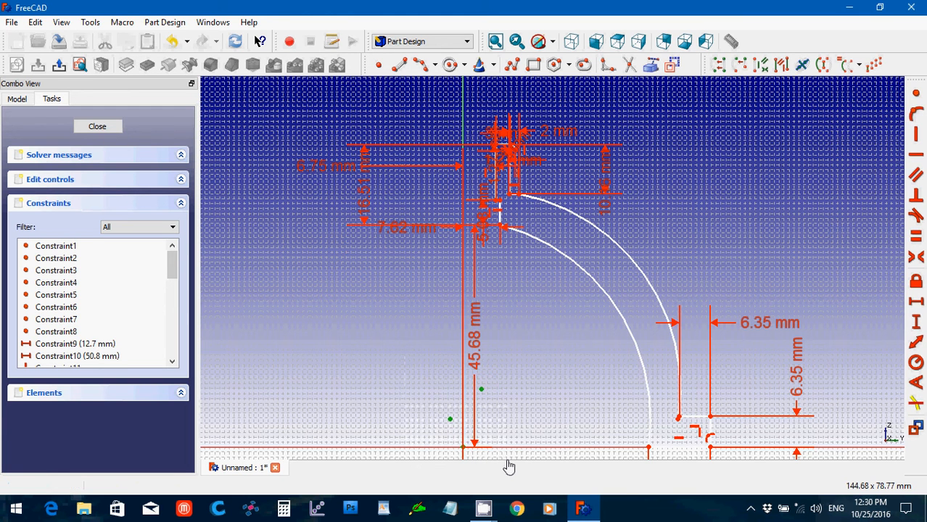
click(916, 100)
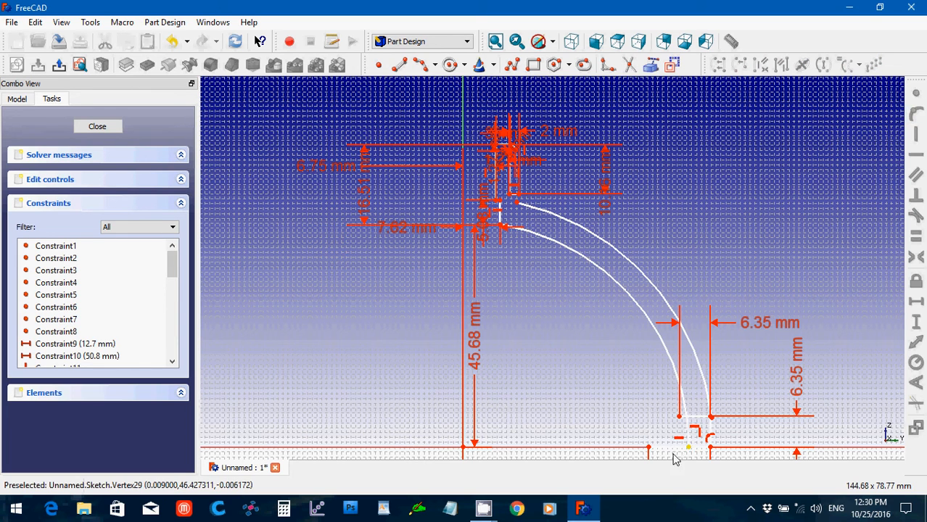
Constrain the outer arc's radius to 50.8 mm
scroll(599, 411, up, 3)
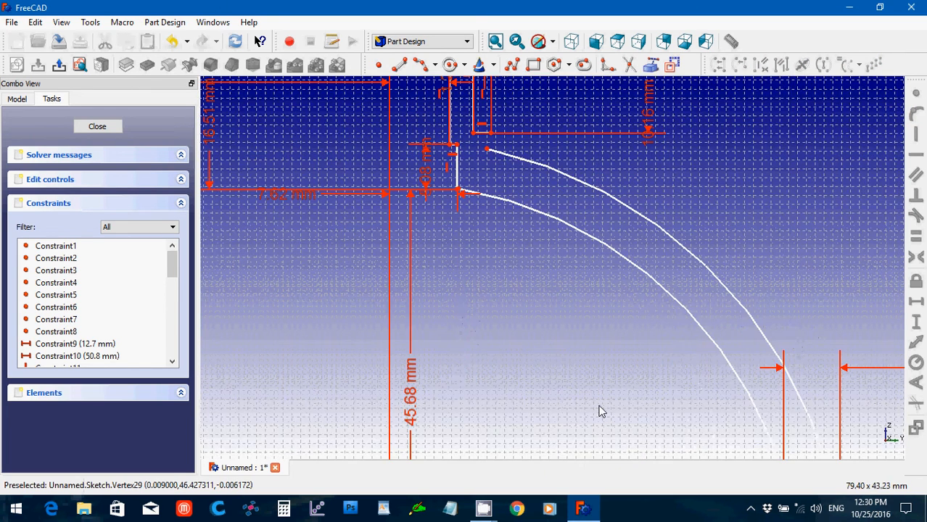
key(Up)
key(Up)
key(Up)
key(Up)
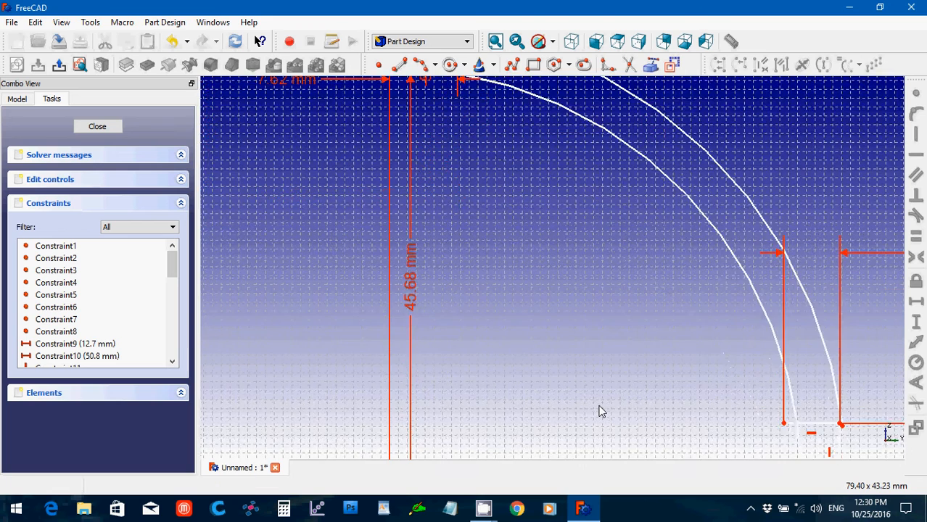
scroll(599, 406, down, 2)
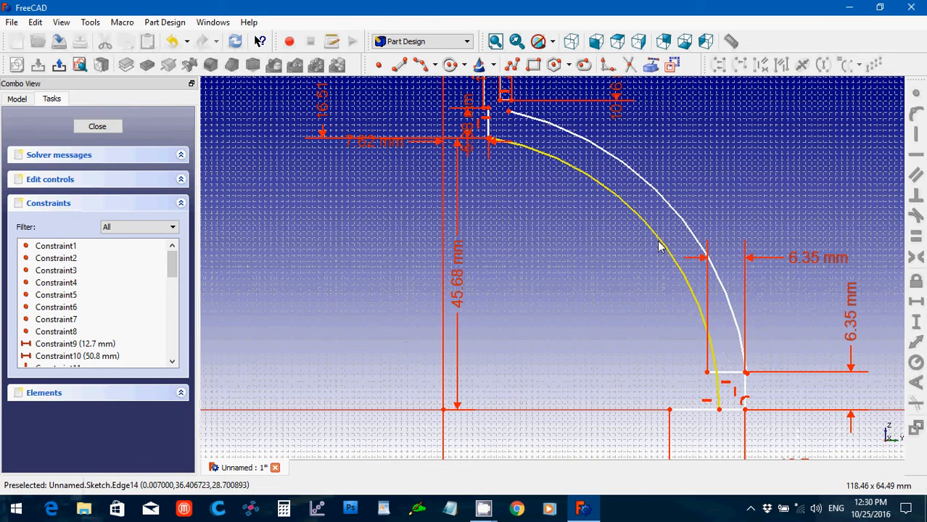
click(681, 220)
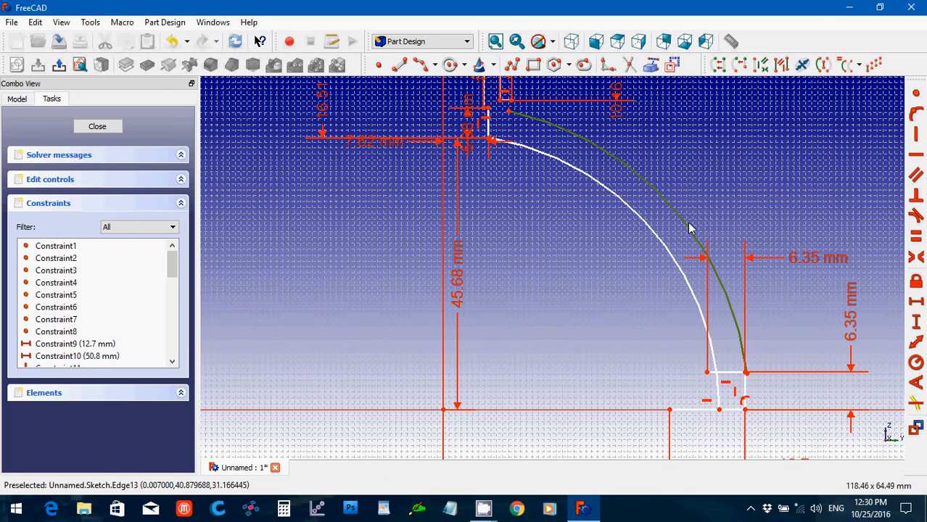
click(916, 365)
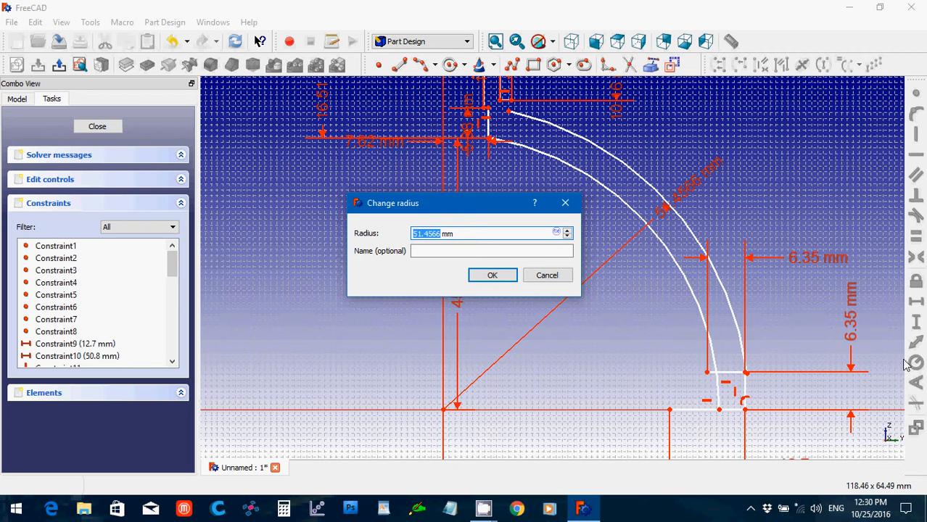
text(50.8)
key(Return)
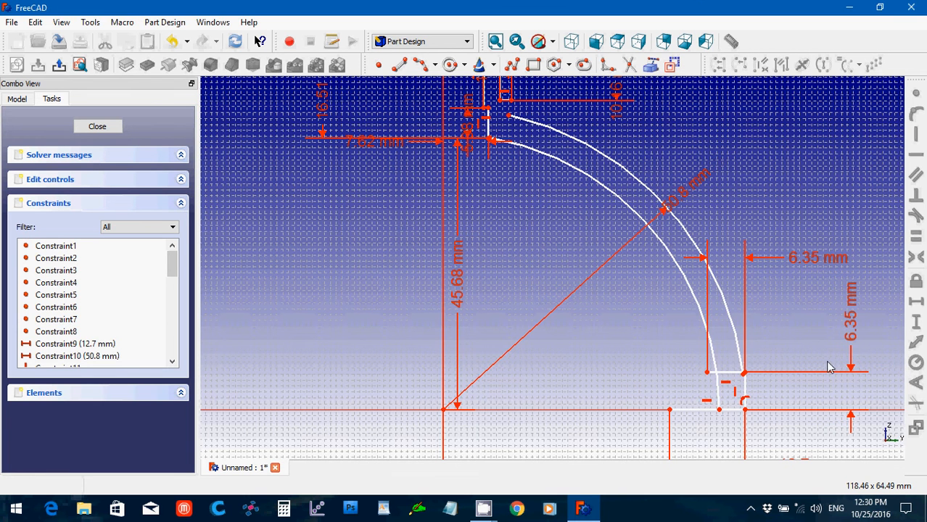
Constrain the inner arc's radius to 44.45 mm
click(631, 208)
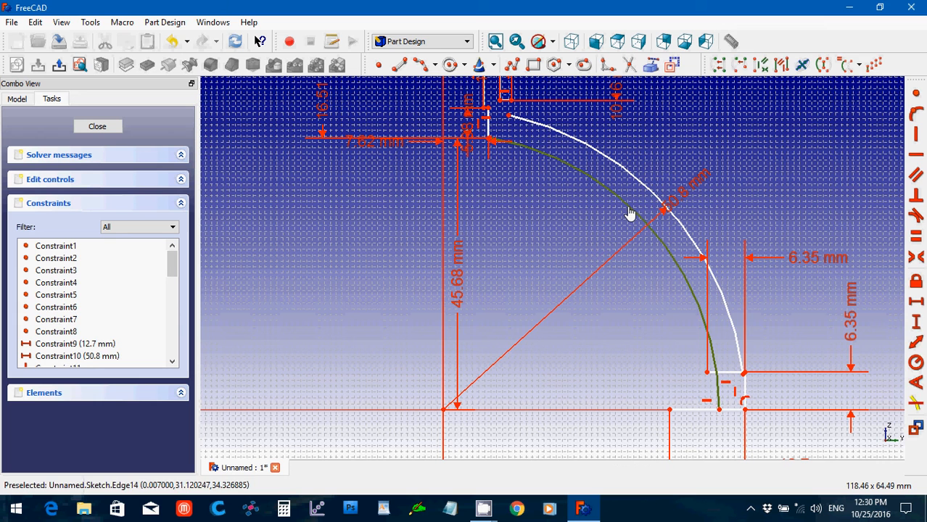
click(917, 365)
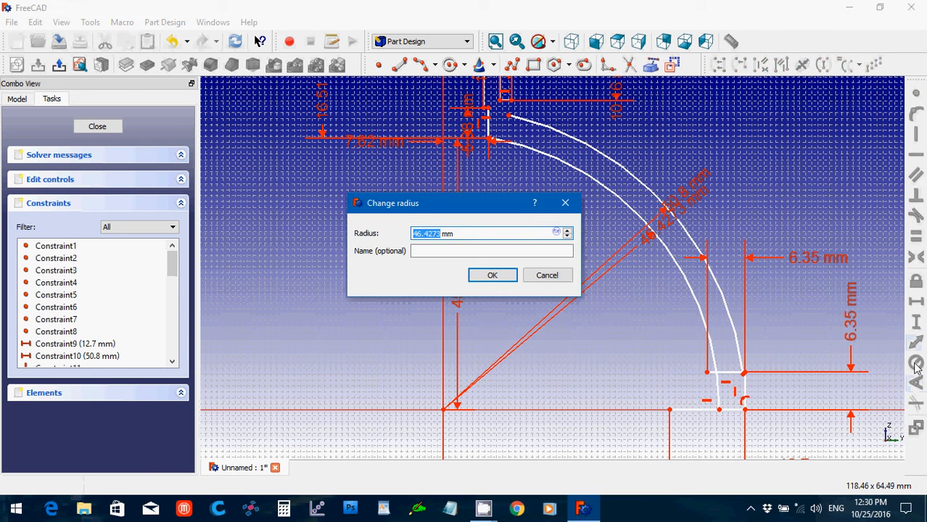
text(50.8)
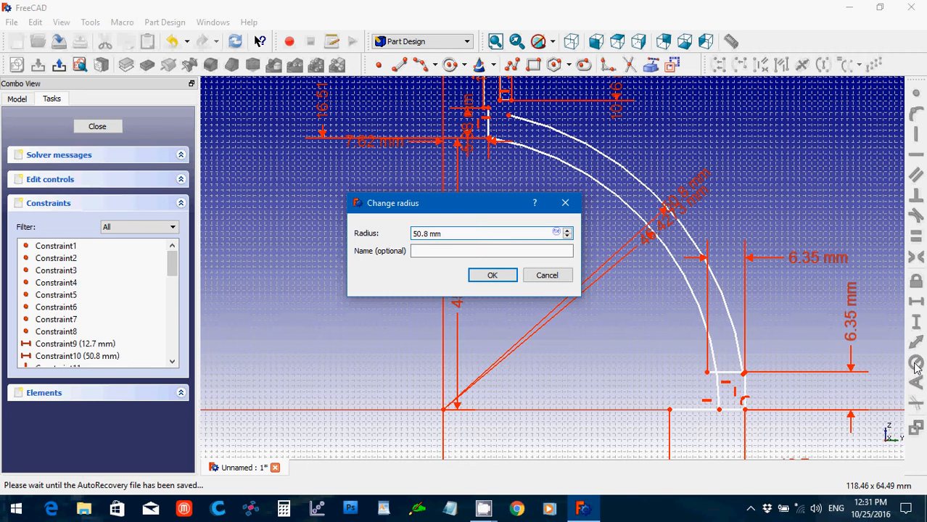
text(44)
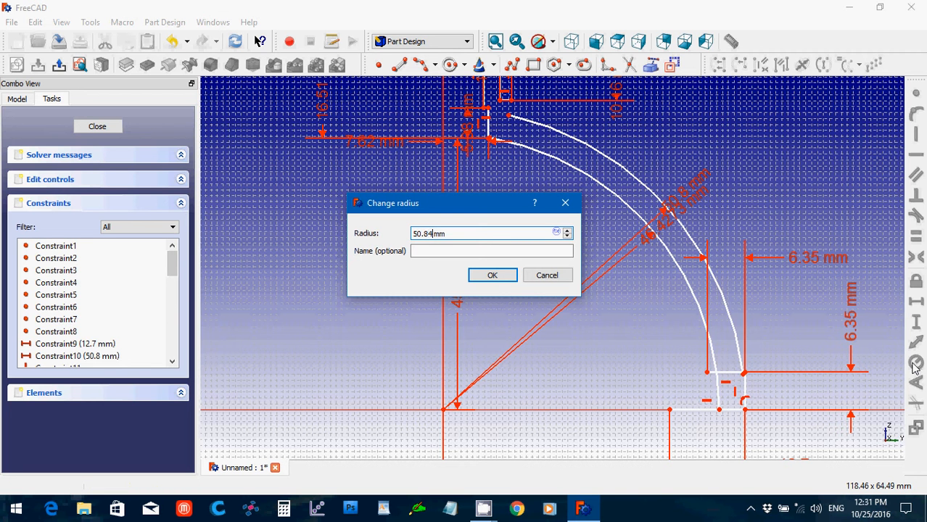
key(BackSpace)
key(BackSpace)
key(BackSpace)
key(BackSpace)
key(BackSpace)
key(BackSpace)
text(44.45)
key(Return)
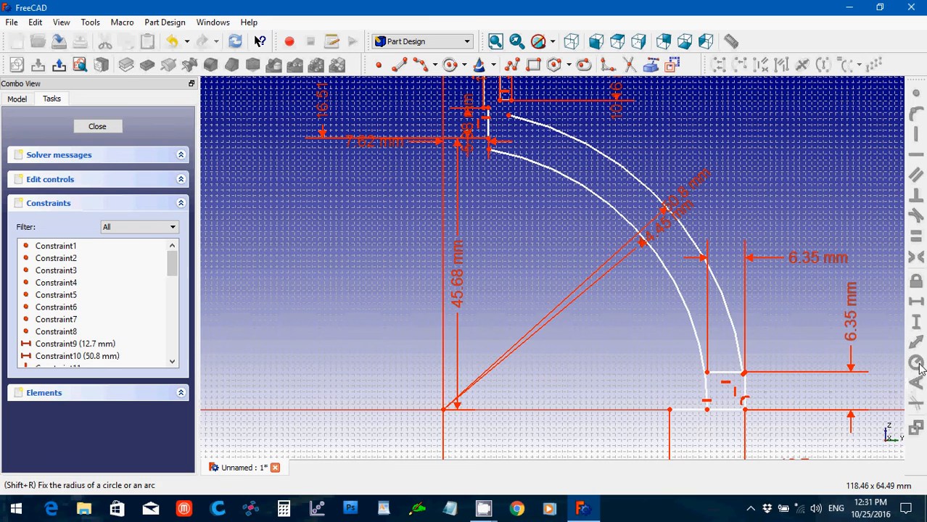
Separate the two radius dimensions, placing the inner arc's label inside the arcs and the outer arc's label outside them
scroll(839, 261, up, 1)
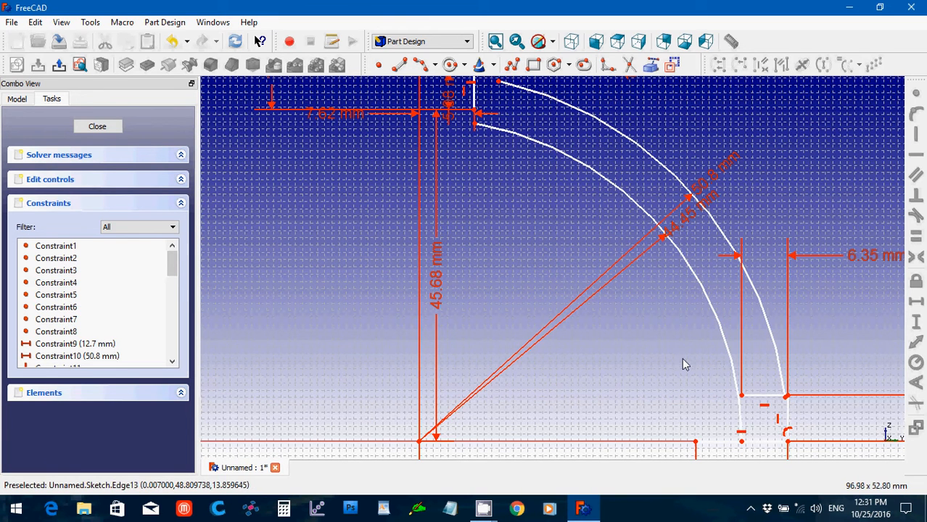
drag(673, 237, 554, 334)
drag(707, 186, 822, 120)
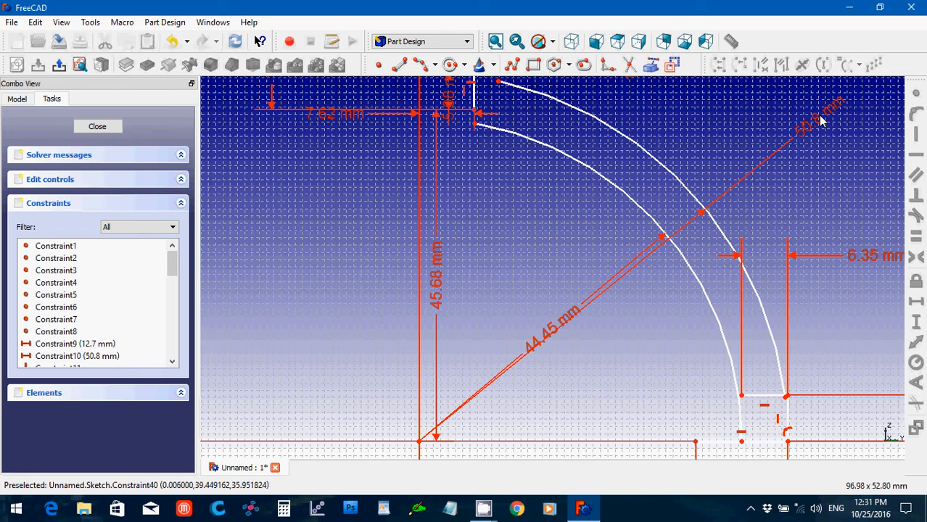
click(769, 323)
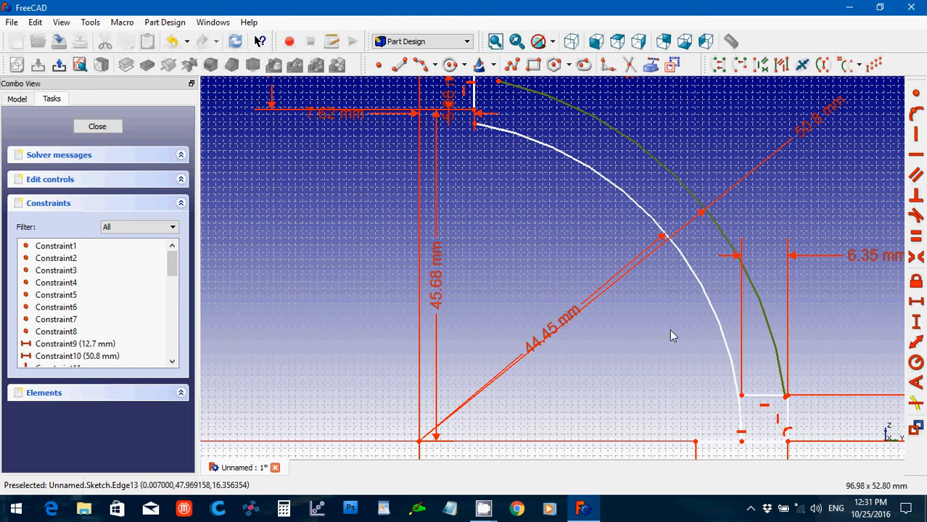
click(649, 348)
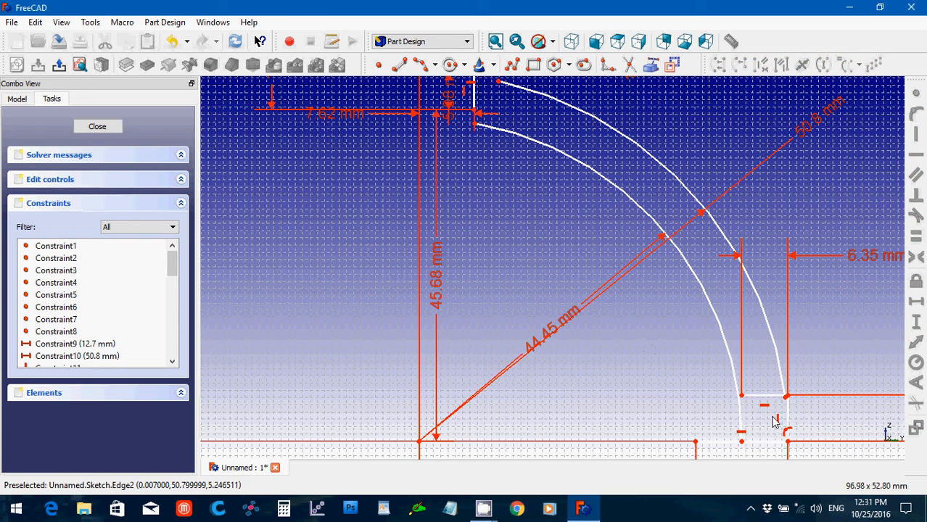
Set the horizontal distance from the origin to the lower profile's right edge to 57.15 mm
scroll(775, 422, down, 2)
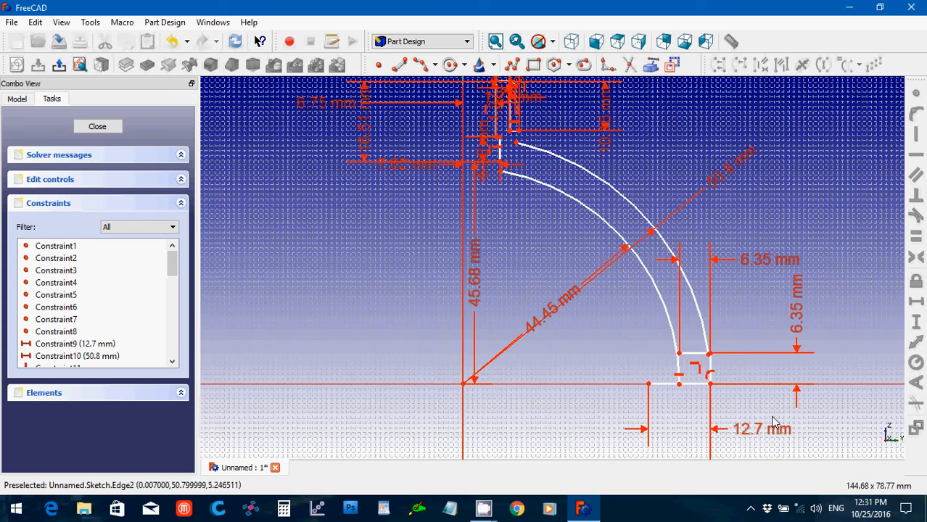
scroll(775, 422, down, 1)
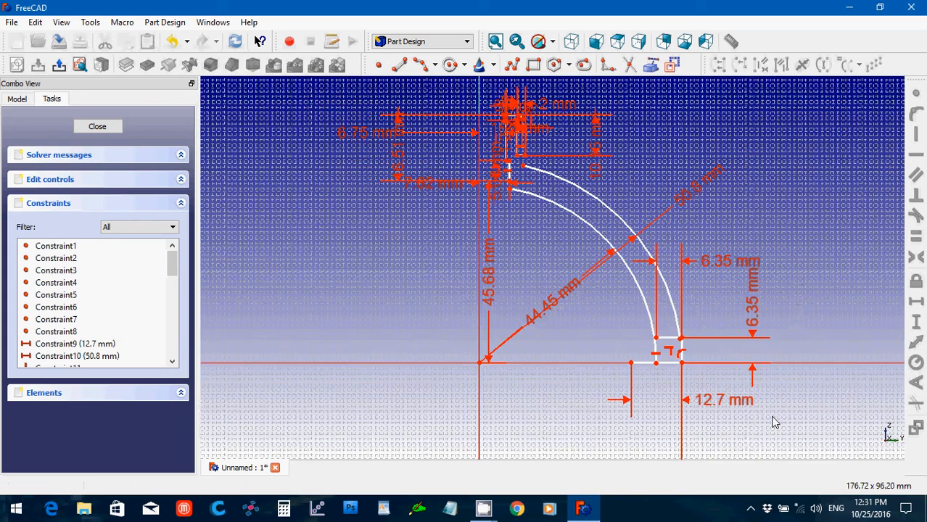
scroll(775, 422, down, 2)
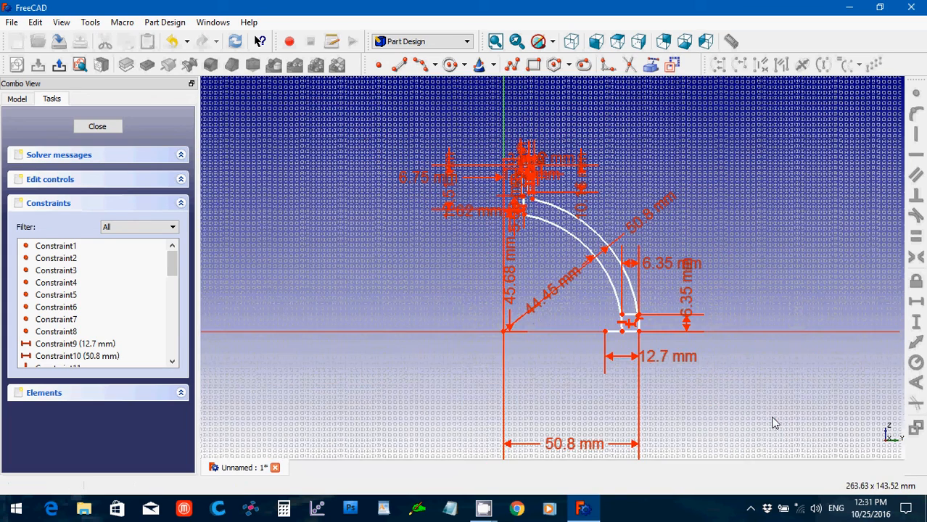
double_click(558, 447)
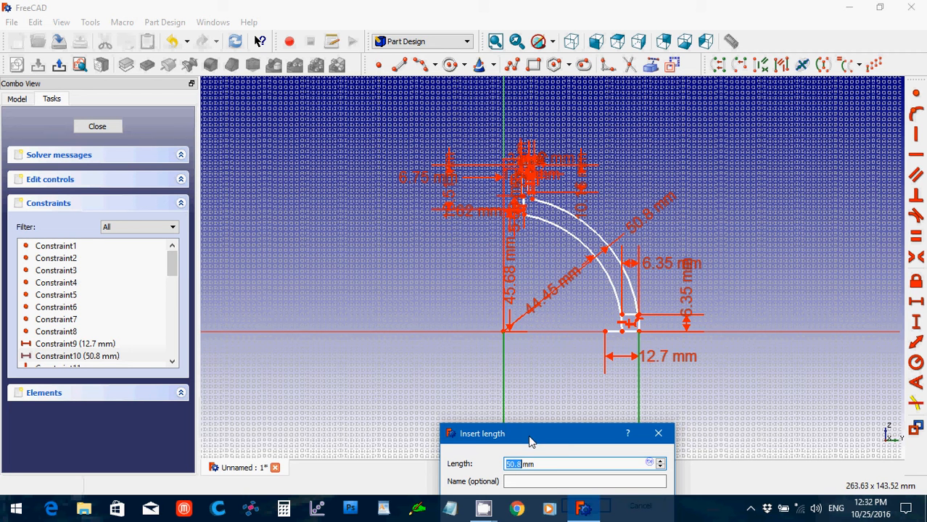
text(57.15)
key(Return)
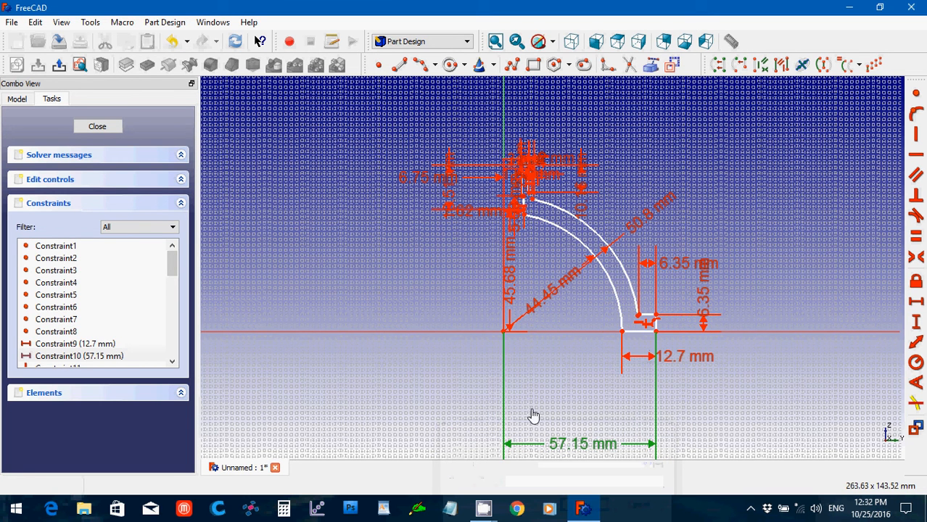
Try to make the outer arc's lower endpoint coincident with the lower profile's upper-left corner
scroll(534, 415, up, 3)
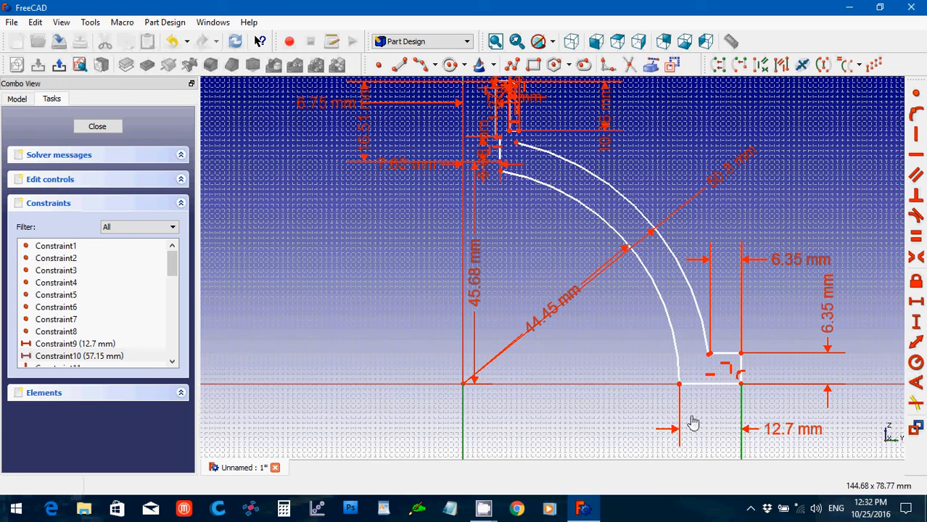
scroll(646, 429, up, 2)
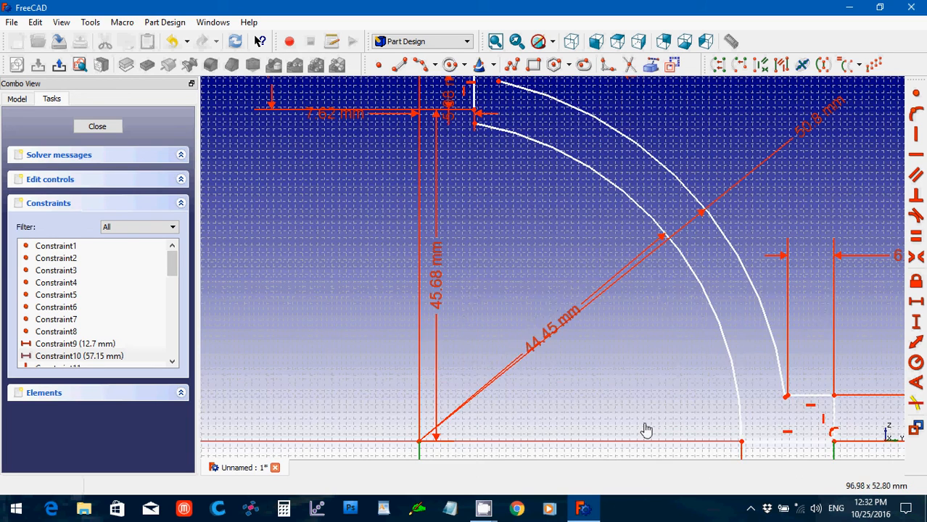
key(Left)
key(Left)
key(Left)
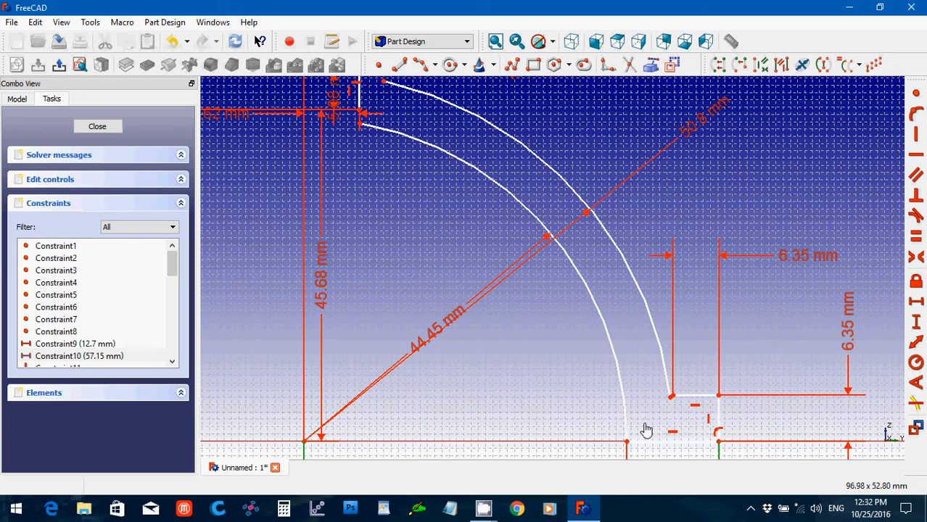
key(Left)
key(Down)
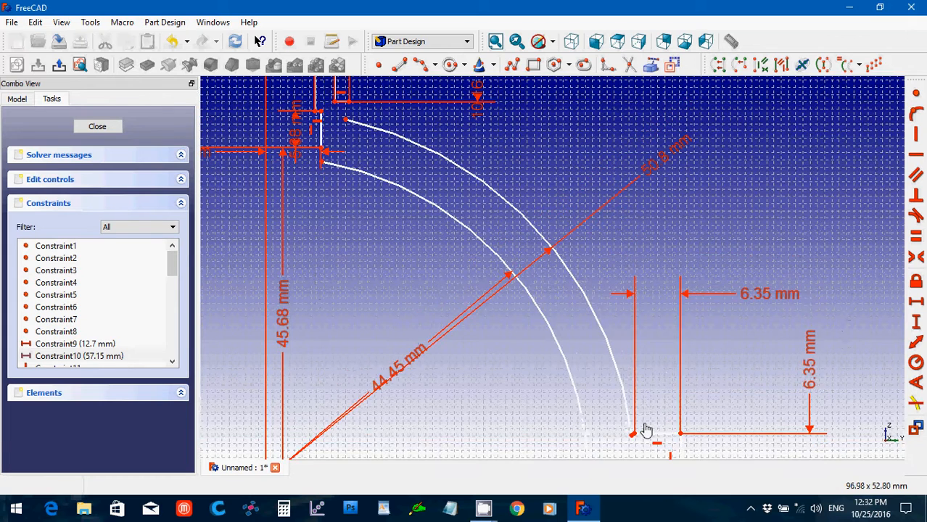
key(Up)
key(Up)
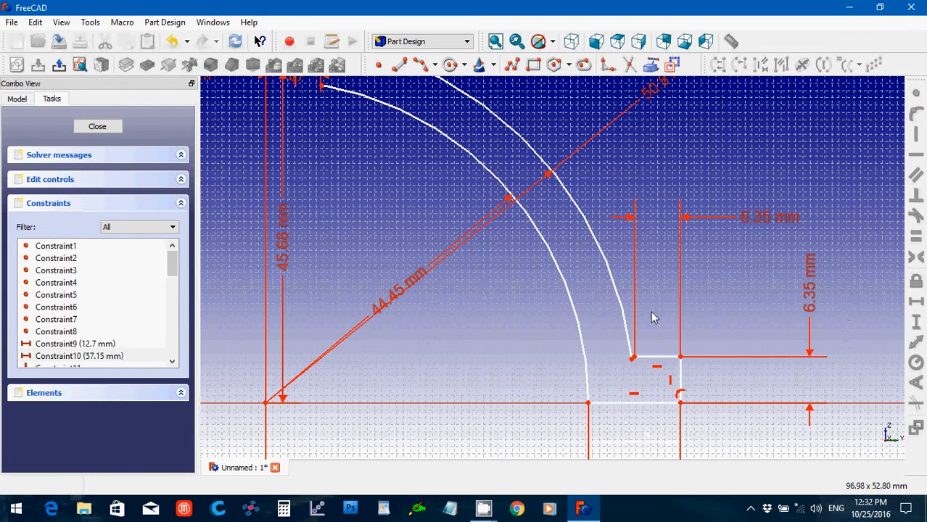
click(632, 357)
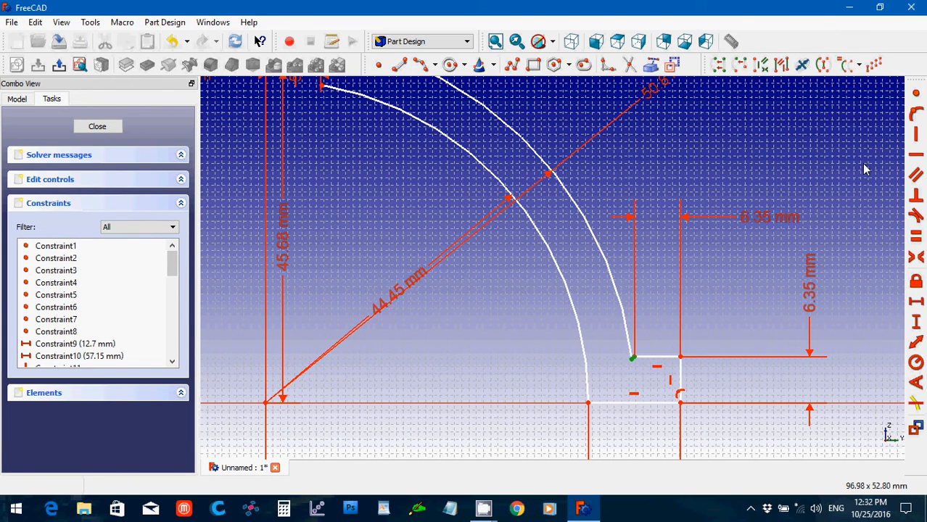
click(917, 94)
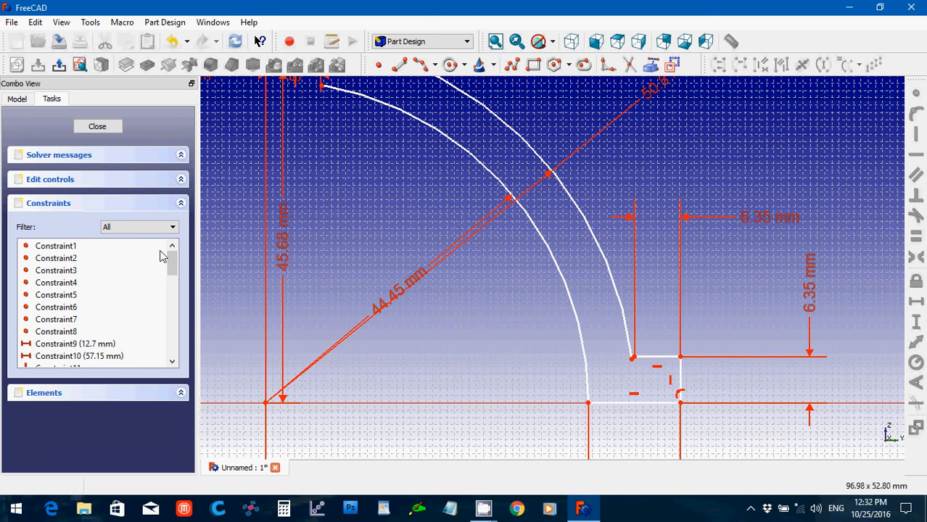
Delete the last coincident constraint, between the outer arc's lower endpoint and the lower profile's corner
drag(173, 265, 174, 356)
click(61, 356)
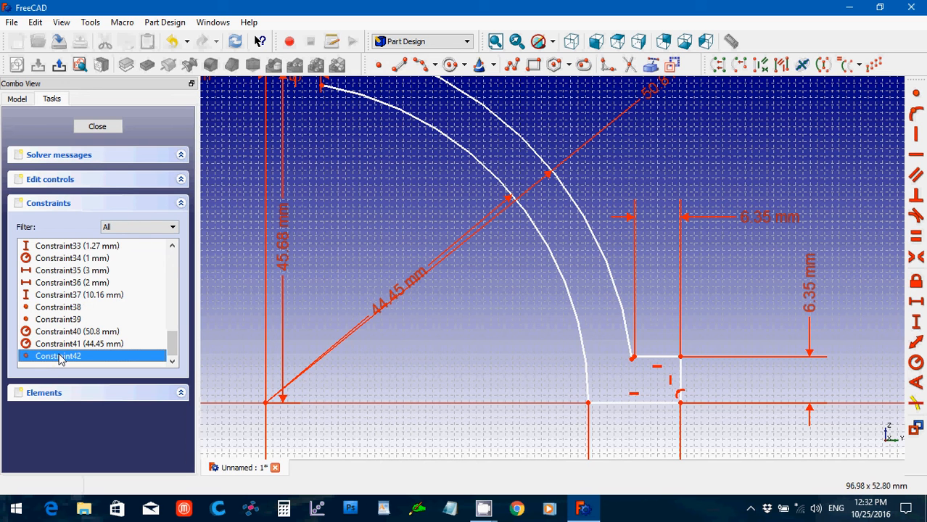
key(Delete)
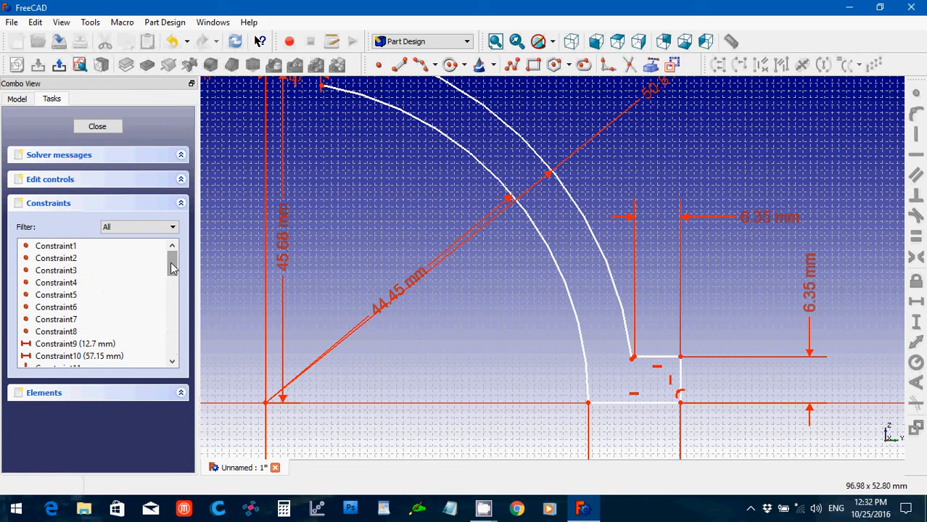
Delete the 50.8 mm and 44.45 mm radius constraints from the two arcs
drag(173, 267, 174, 355)
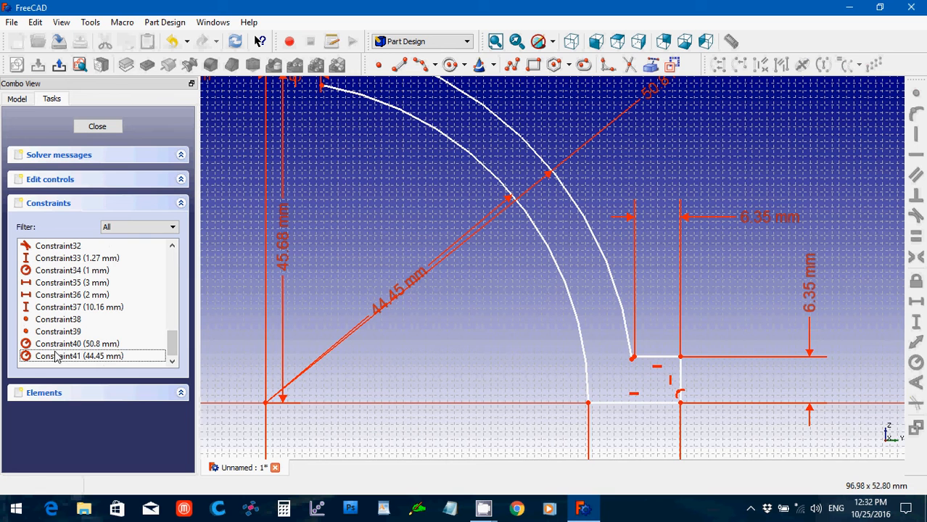
click(57, 356)
ctrl+click(58, 345)
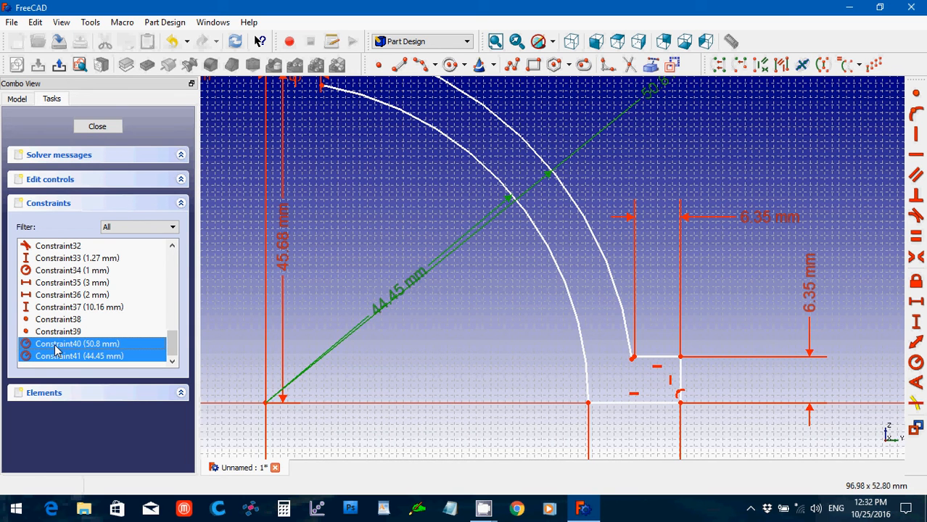
key(Delete)
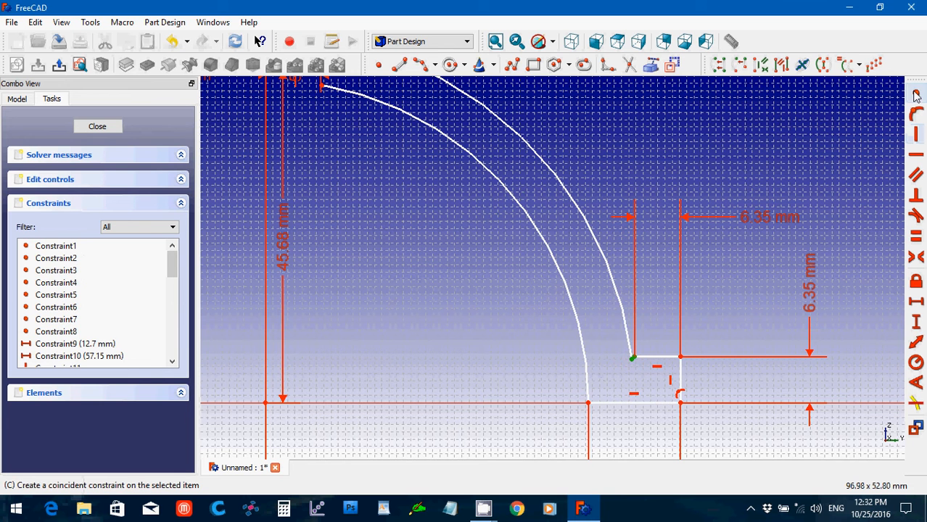
Make the outer arc's lower endpoint coincident with the lower profile's upper-left corner and the inner arc's with its lower-left corner
click(915, 93)
scroll(646, 193, down, 2)
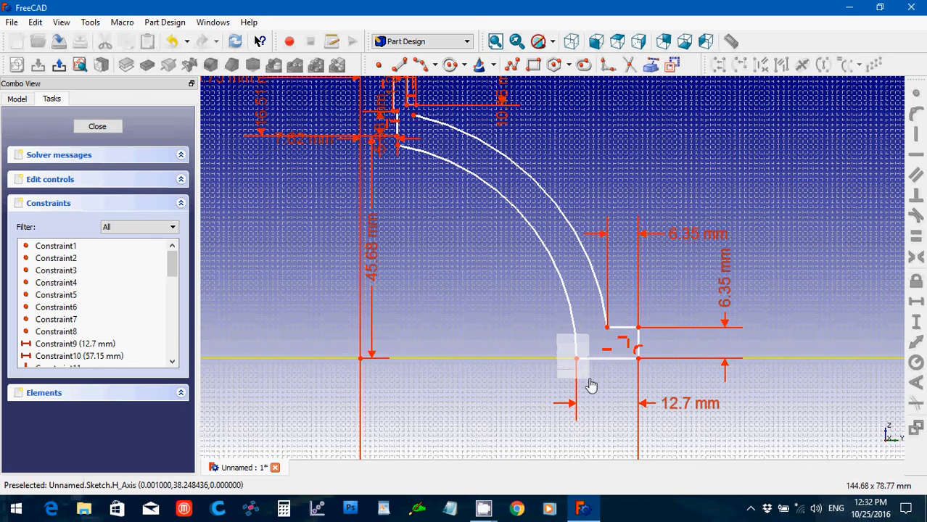
click(576, 358)
click(916, 96)
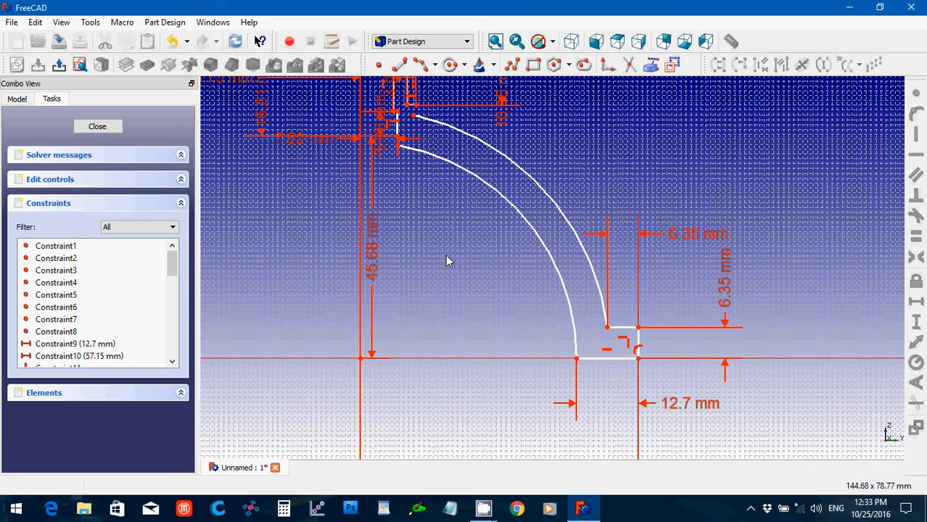
Try to make the inner arc's upper endpoint coincident with the lower end of the upper profile's 5.08 mm edge
scroll(446, 261, up, 6)
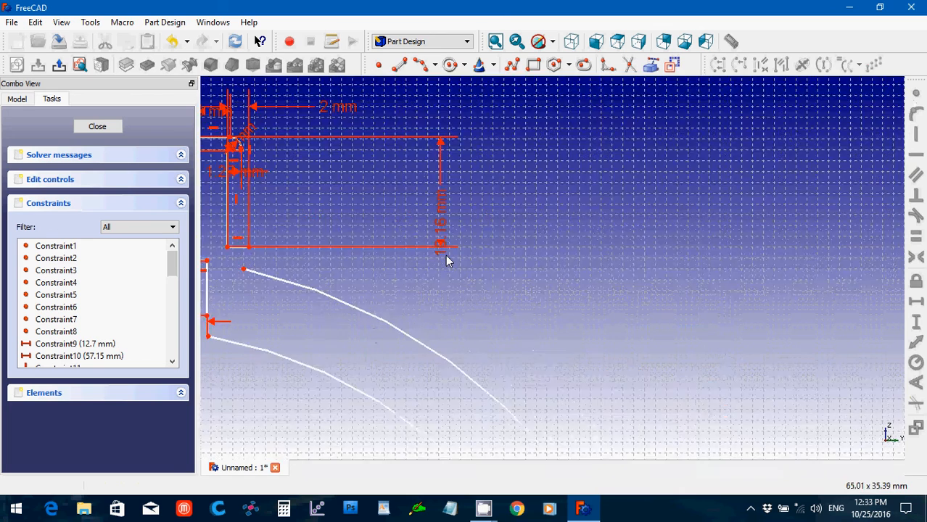
scroll(446, 261, down, 4)
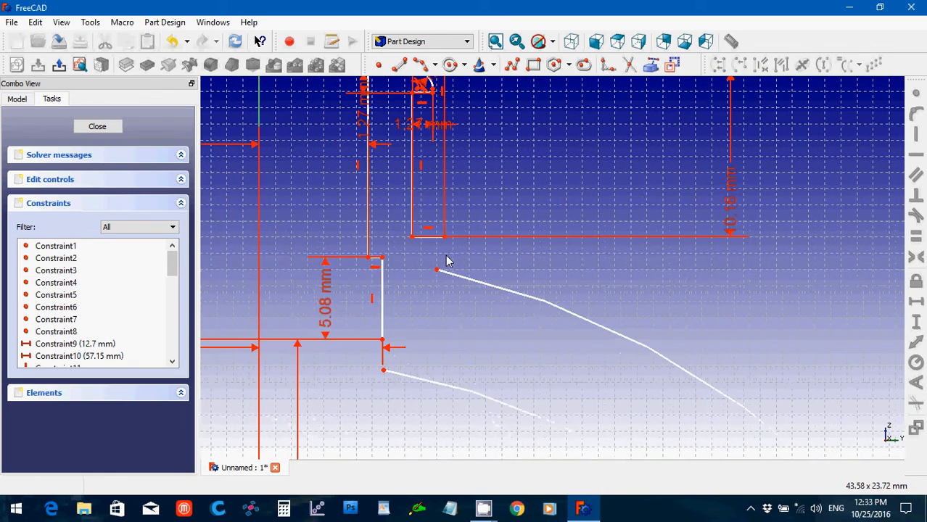
key(Right)
key(Right)
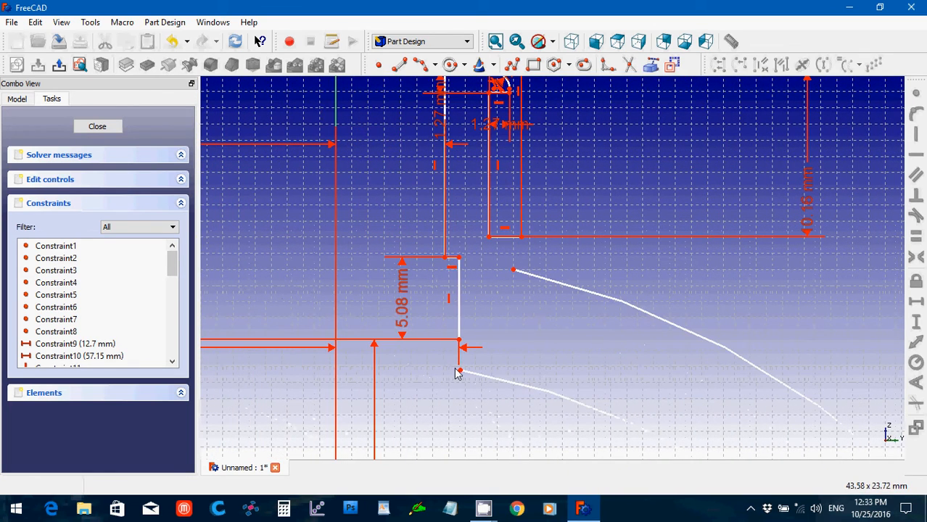
drag(440, 322, 485, 399)
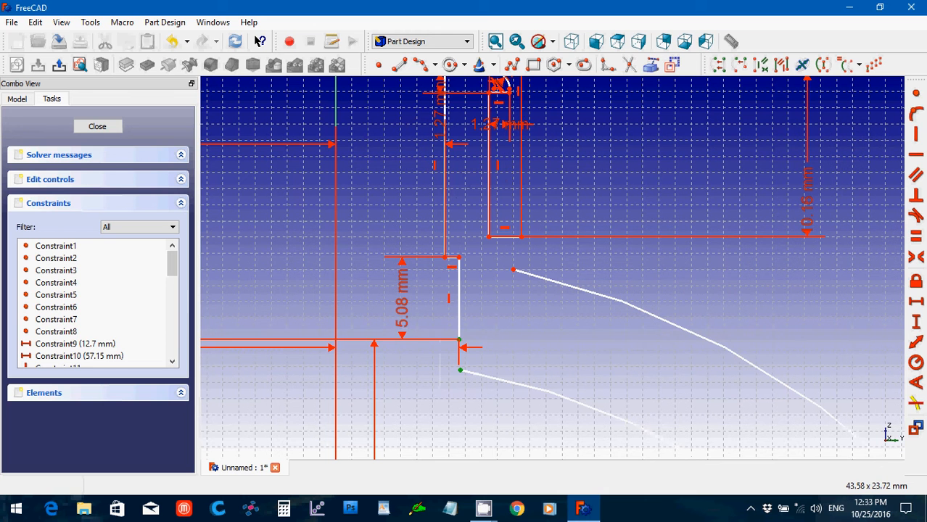
click(916, 96)
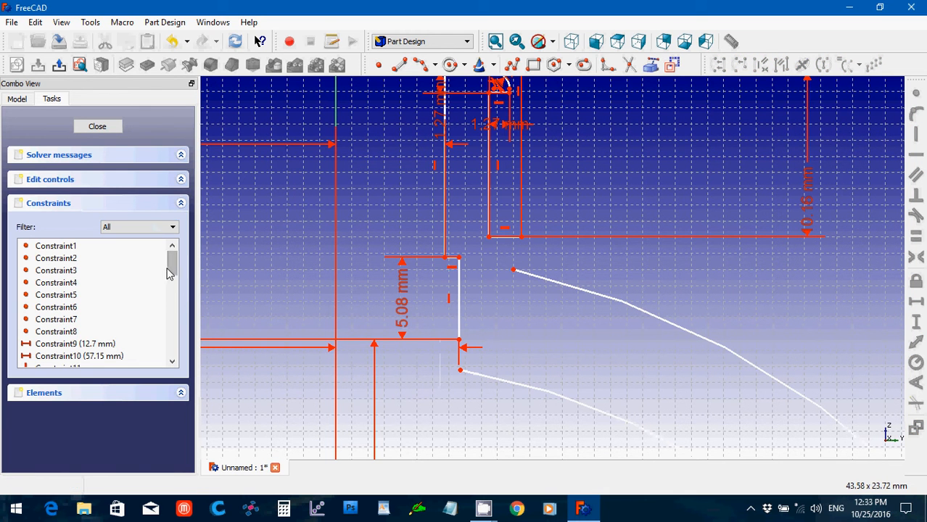
Delete the last coincident constraint, Constraint42, from the sketch
drag(173, 273, 173, 359)
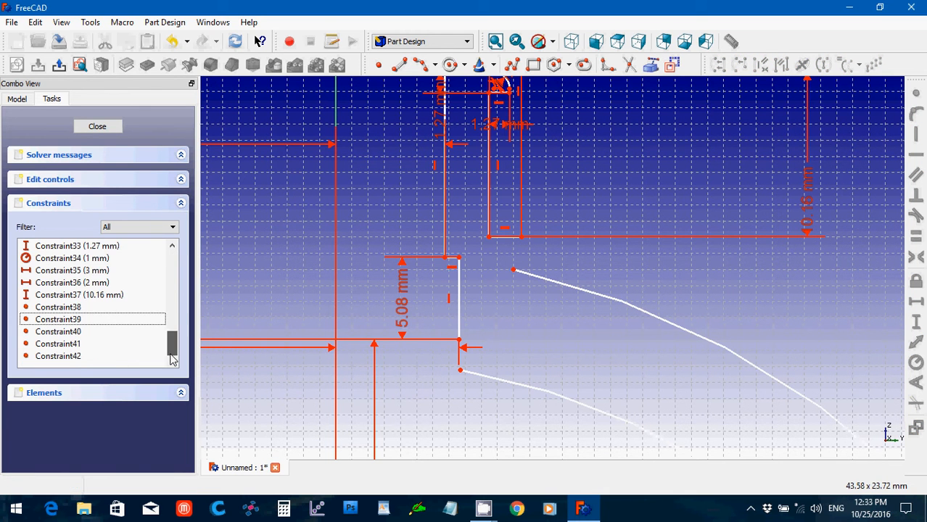
click(76, 357)
key(Delete)
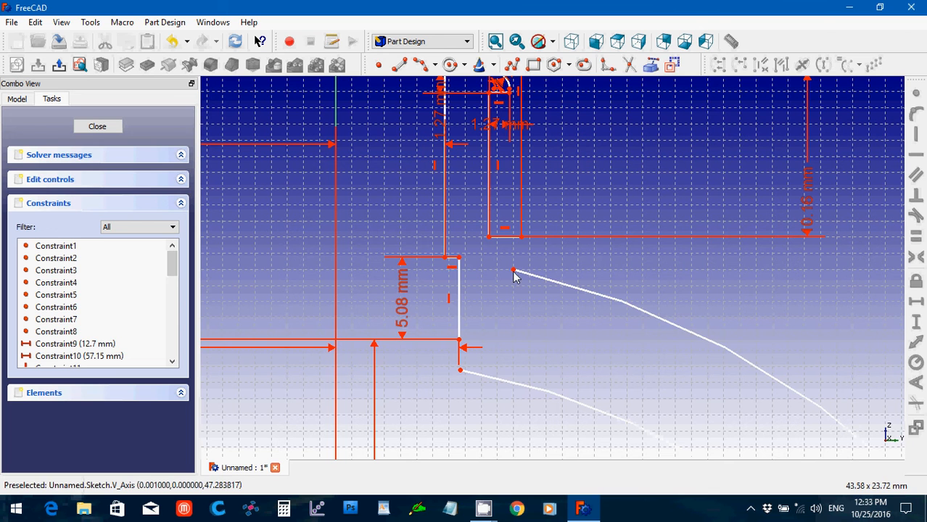
Move the outer arc's upper endpoint slightly outward and delete the arcs' coincident constraints, Constraint38 through Constraint41
drag(514, 271, 537, 247)
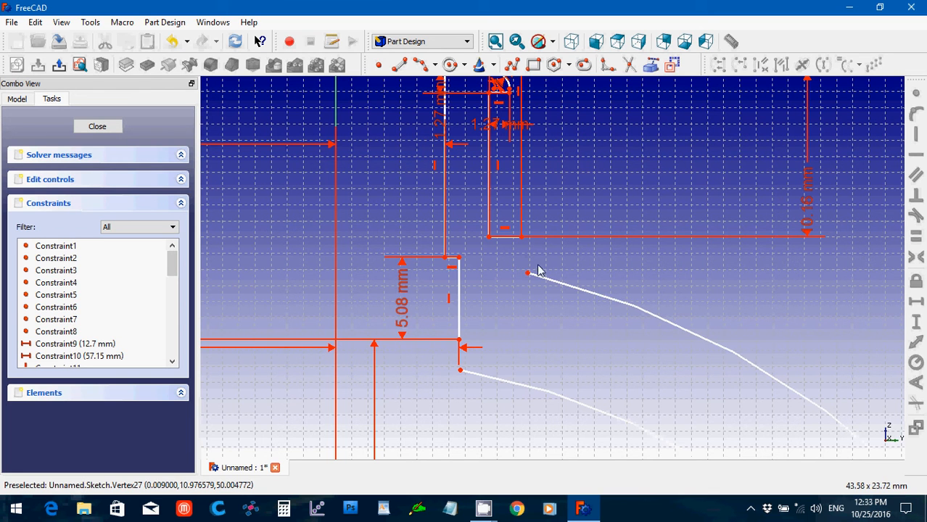
scroll(538, 274, down, 6)
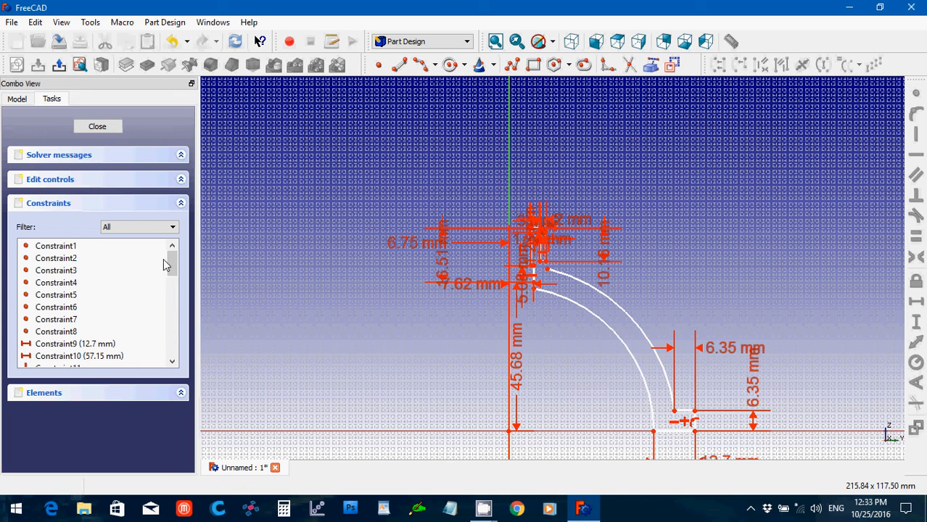
drag(165, 265, 168, 347)
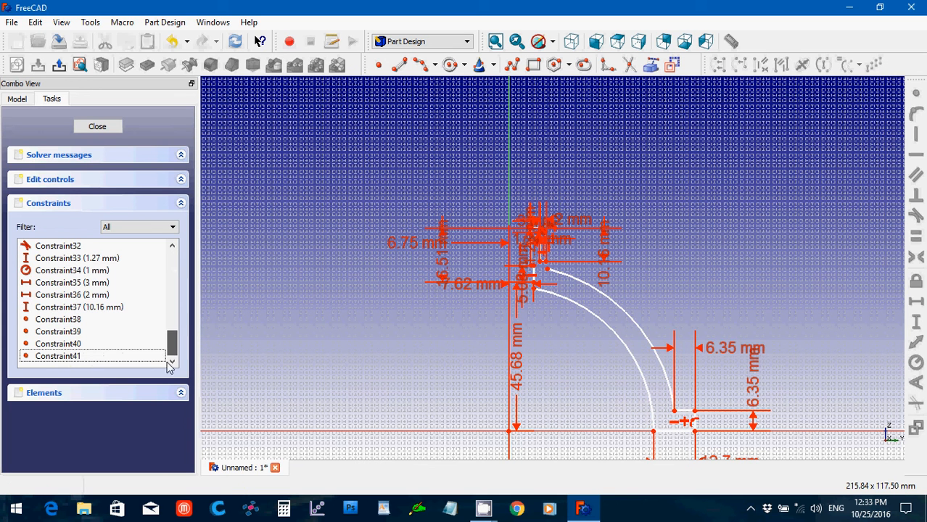
click(96, 322)
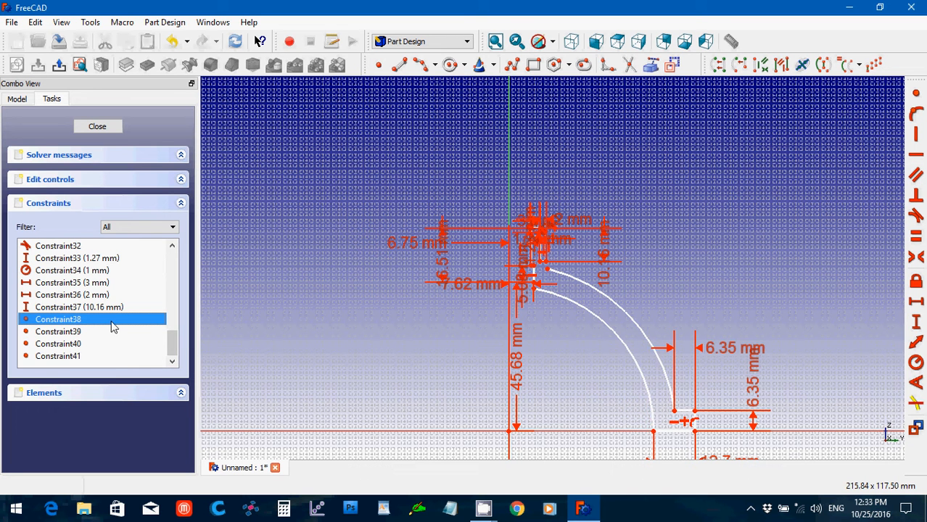
drag(112, 328, 112, 364)
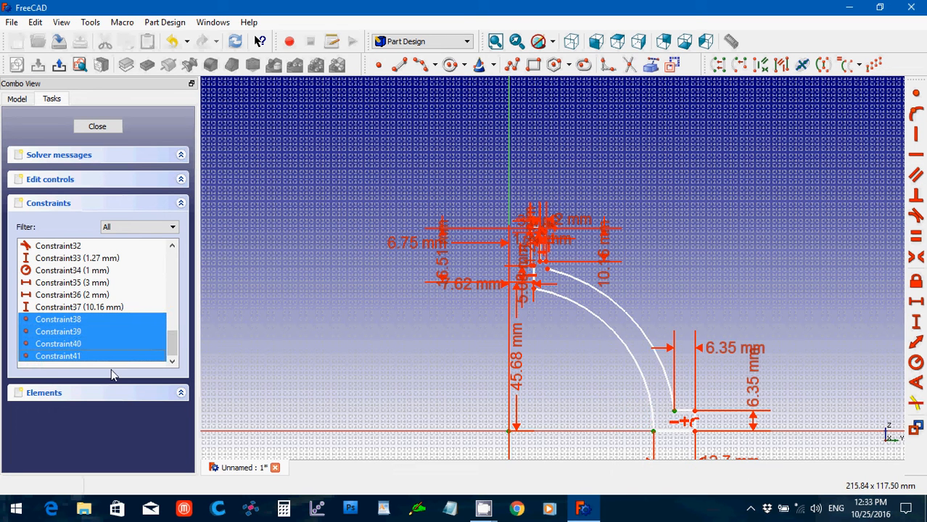
key(Delete)
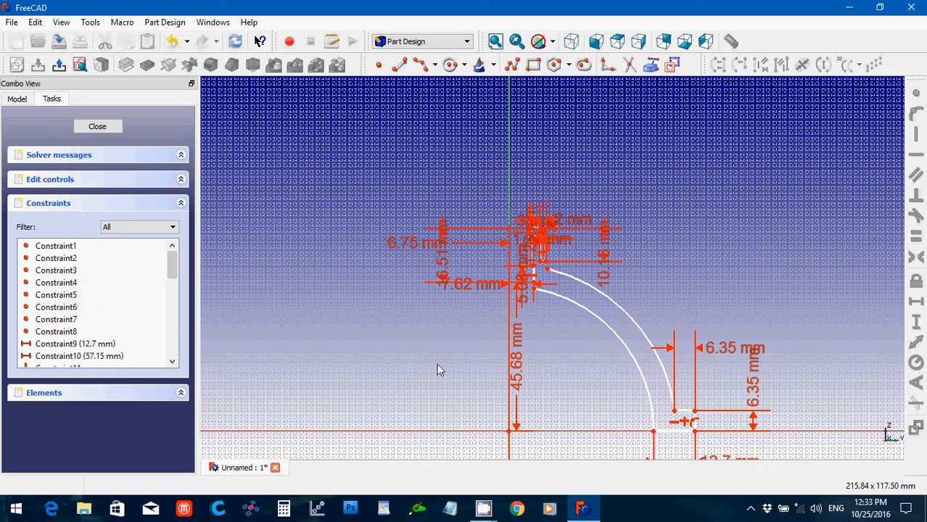
Make the arcs' upper endpoints coincident with the upper profile: outer at its lower-right corner, inner at the 5.08 mm edge's lower end
scroll(478, 368, up, 5)
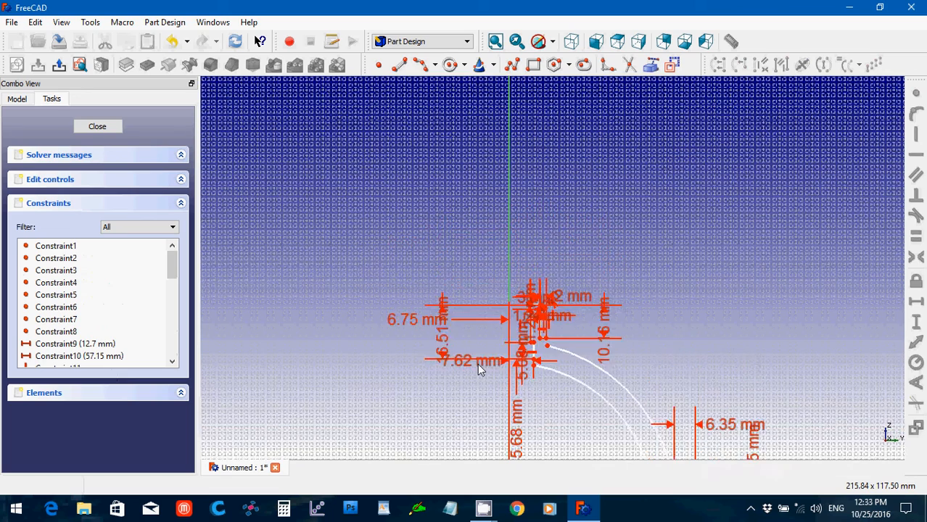
scroll(477, 369, up, 3)
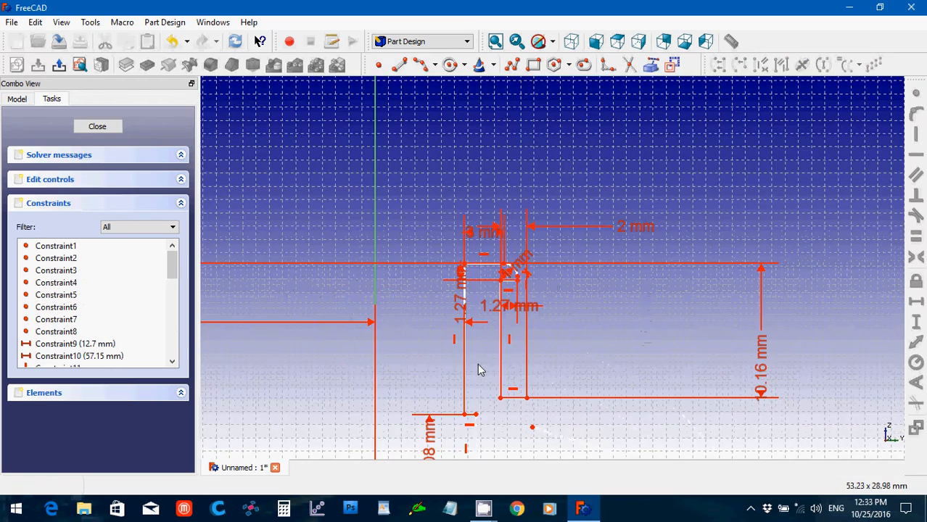
key(Down)
key(Down)
key(Up)
key(Up)
key(Up)
key(Up)
key(Up)
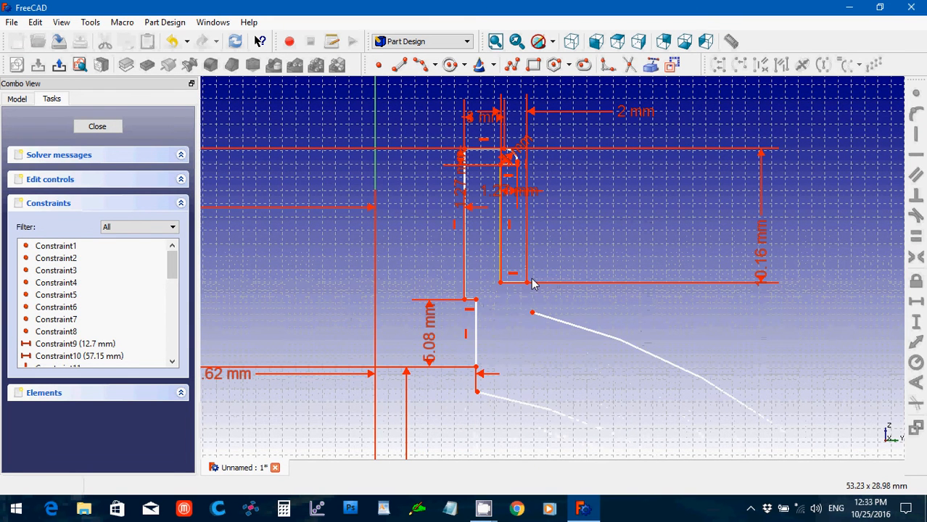
drag(518, 264, 548, 348)
click(916, 97)
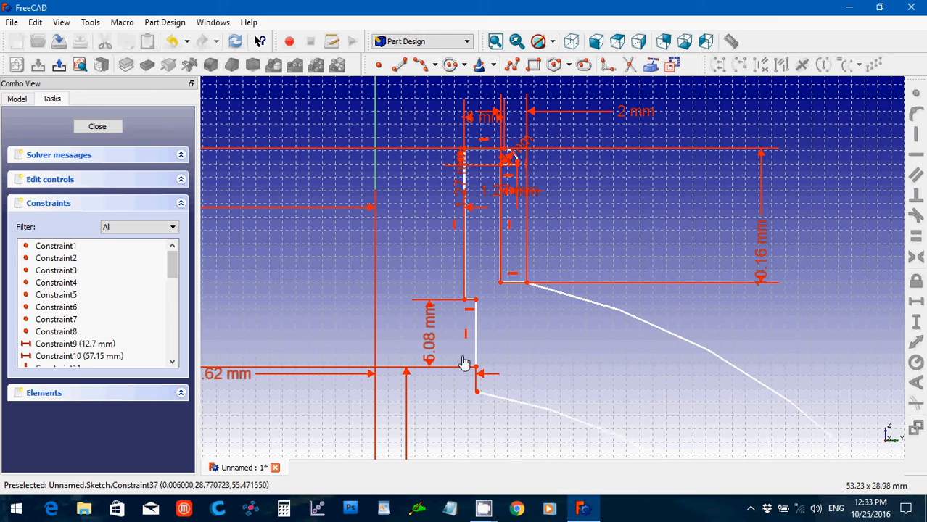
drag(458, 349, 494, 424)
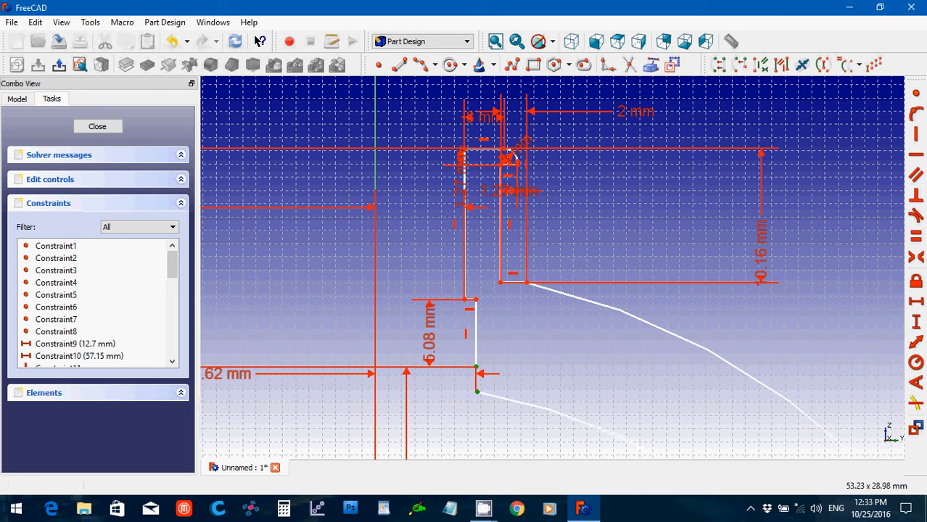
click(917, 97)
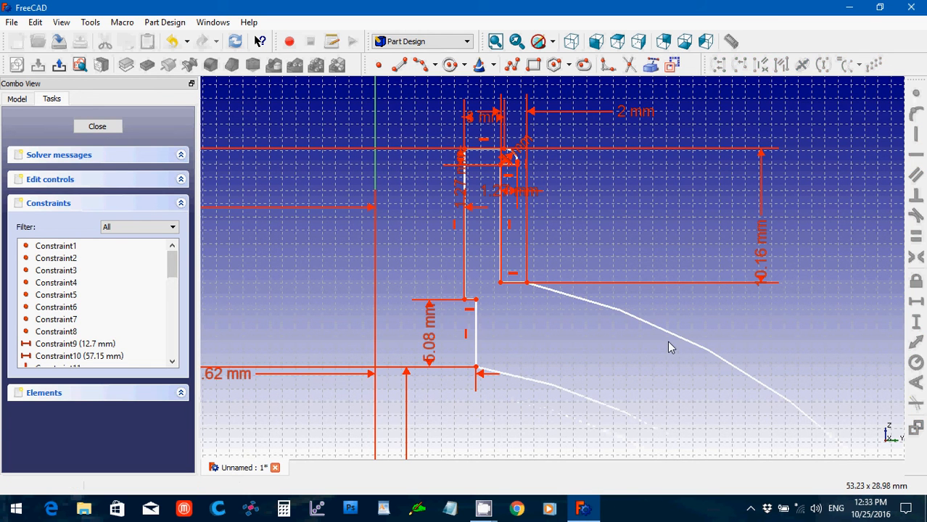
Make the arcs' lower endpoints coincident with the lower profile: outer arc at its upper-left corner, inner arc at its lower-left corner
key(Down)
key(Down)
key(Down)
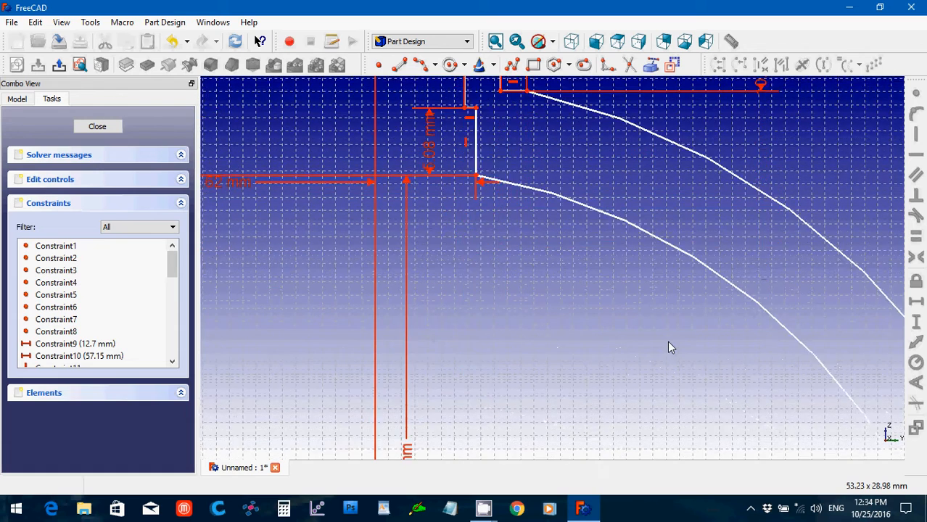
key(Down)
key(Down)
key(Down)
key(Right)
key(Right)
key(Right)
key(Right)
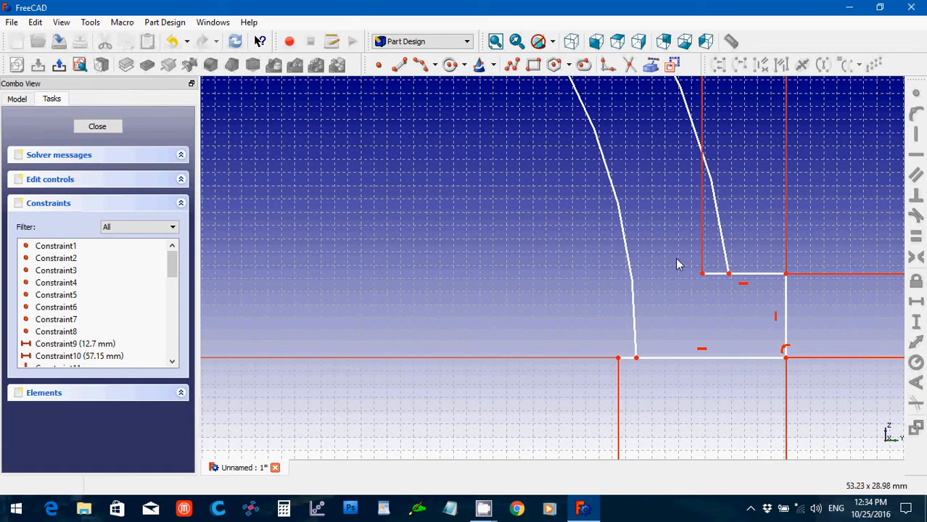
mouse_move(676, 245)
mouse_down()
mouse_move(750, 286)
mouse_move(797, 294)
mouse_up()
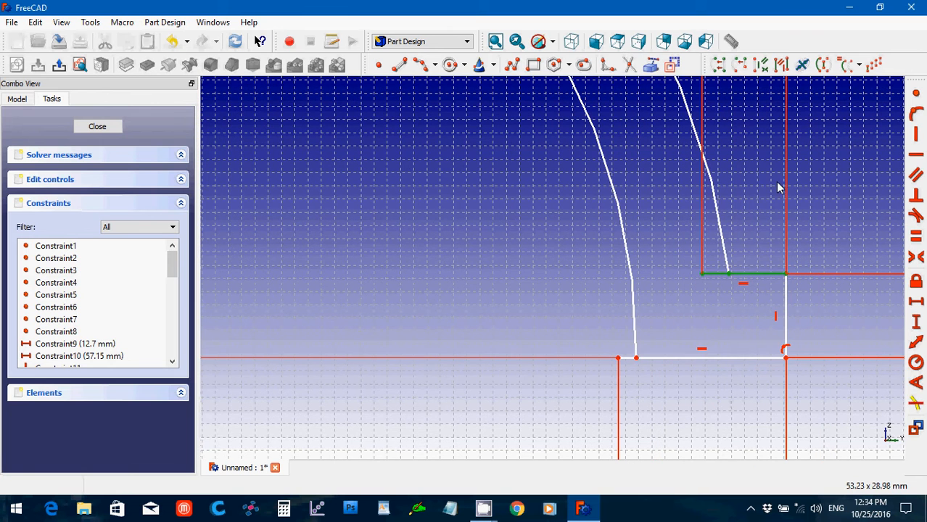
click(747, 205)
drag(689, 259, 734, 296)
click(916, 95)
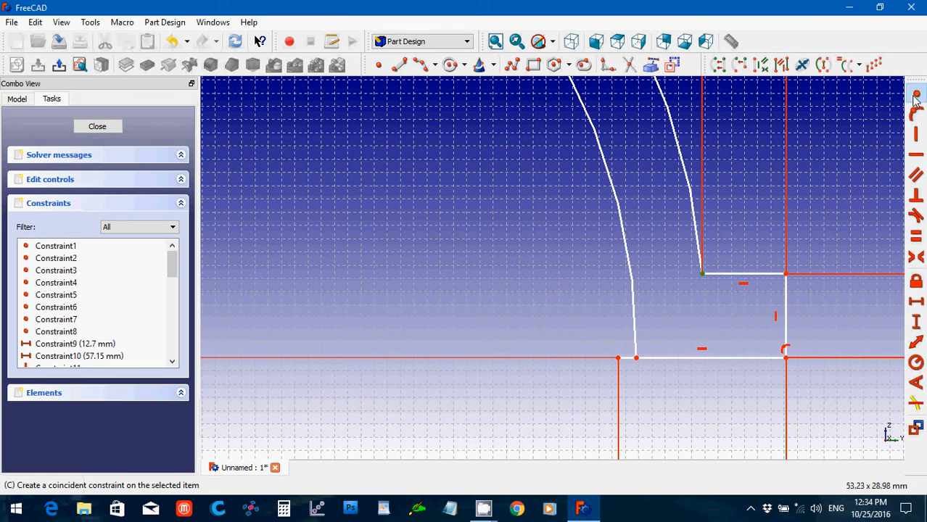
drag(627, 366, 646, 376)
click(919, 96)
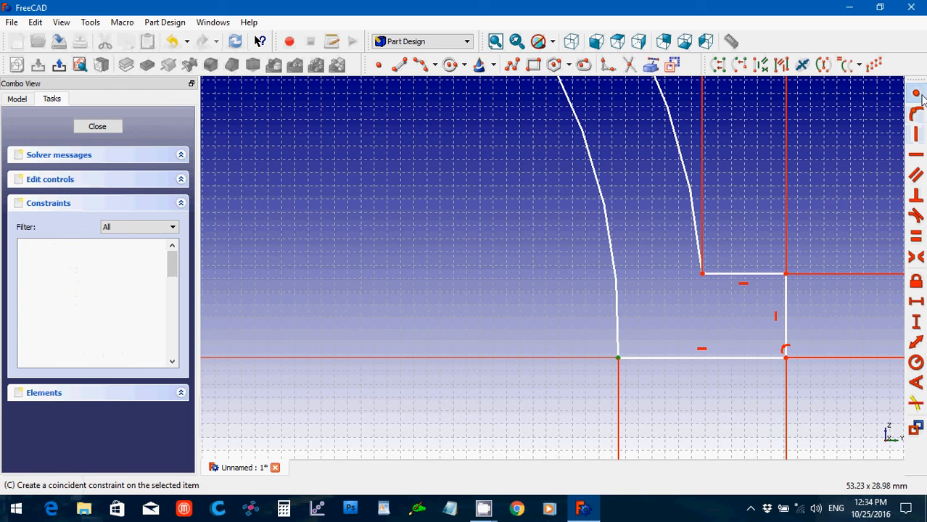
Examine the arcs' centres near the origin and the arcs' connections to the upper and lower profile parts
scroll(546, 290, down, 2)
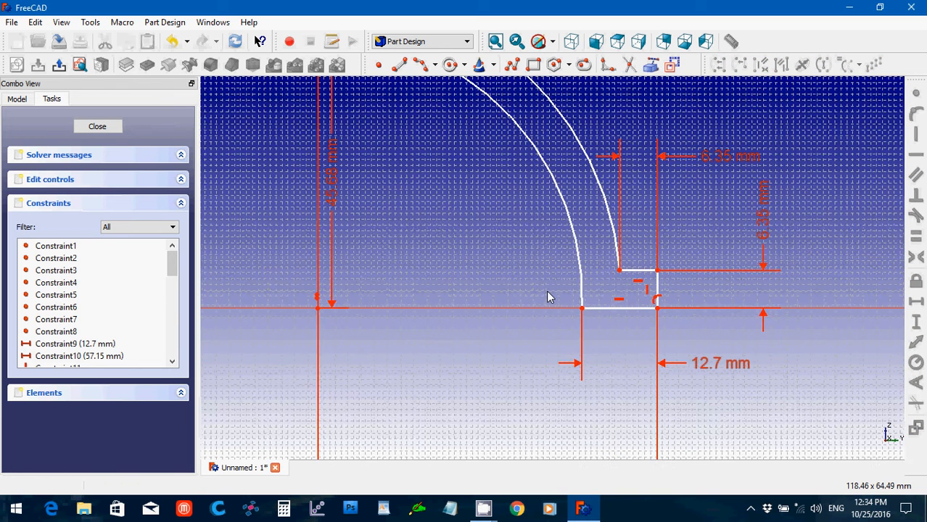
scroll(515, 277, down, 2)
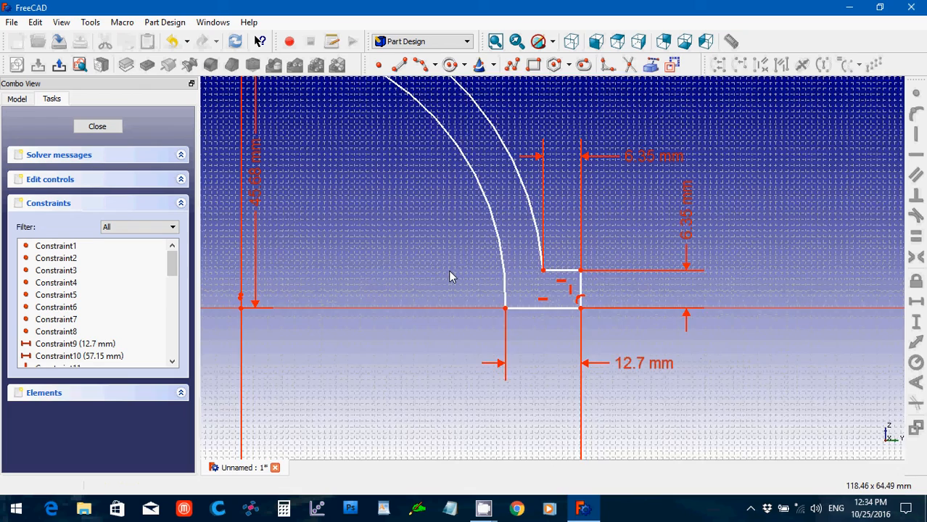
scroll(448, 275, down, 1)
scroll(448, 276, down, 1)
scroll(449, 276, up, 3)
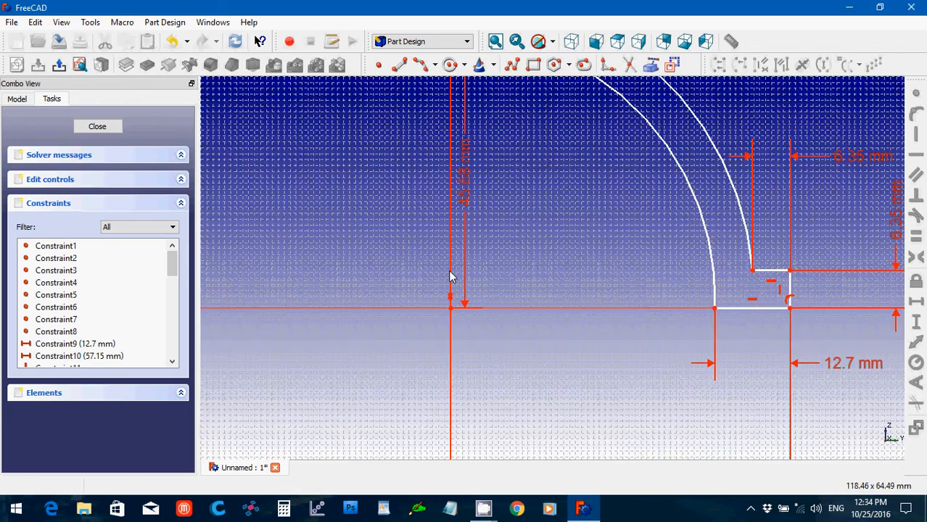
scroll(450, 276, down, 2)
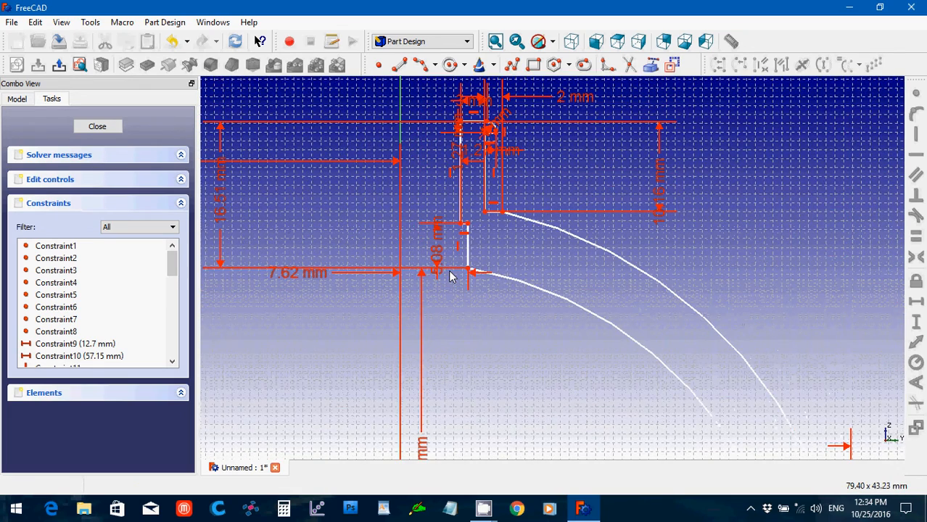
key(Up)
key(Up)
key(Up)
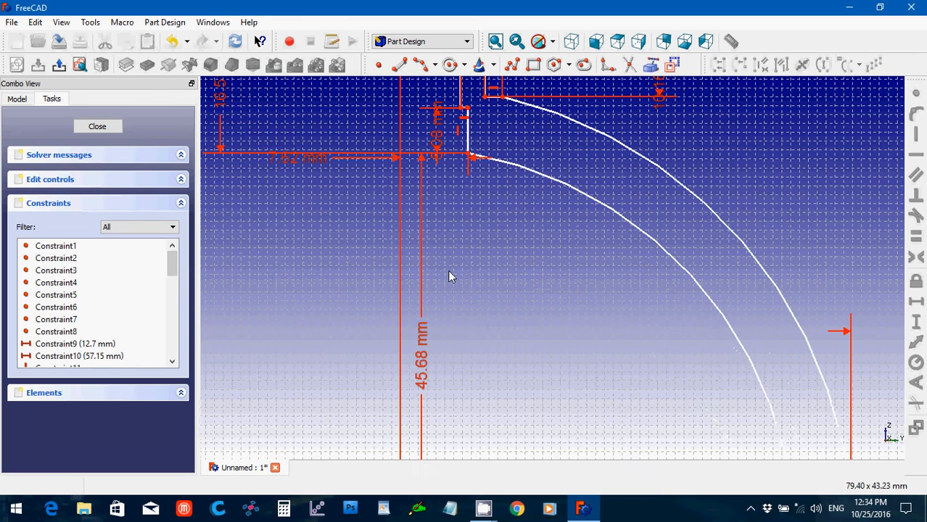
Finish editing the sketch, bring the whole profile into view and display the model tree
click(105, 128)
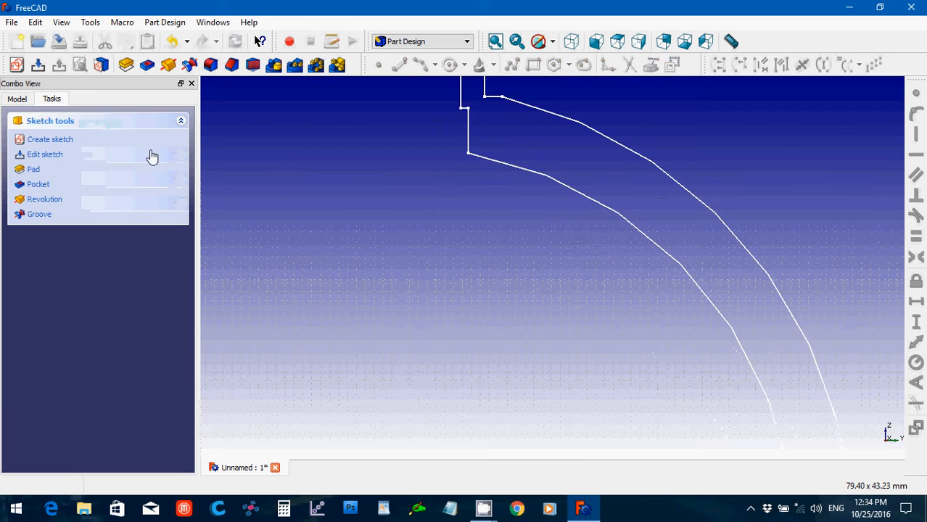
scroll(477, 319, down, 2)
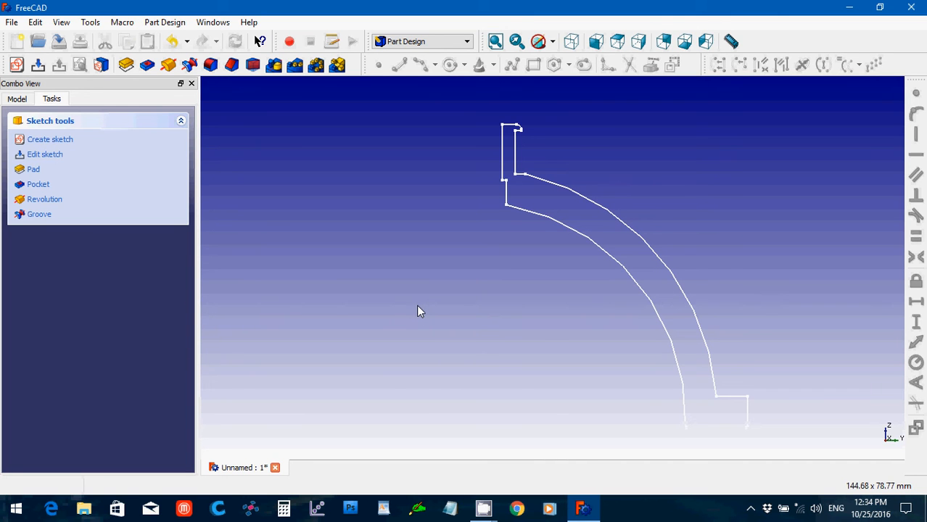
scroll(369, 249, down, 3)
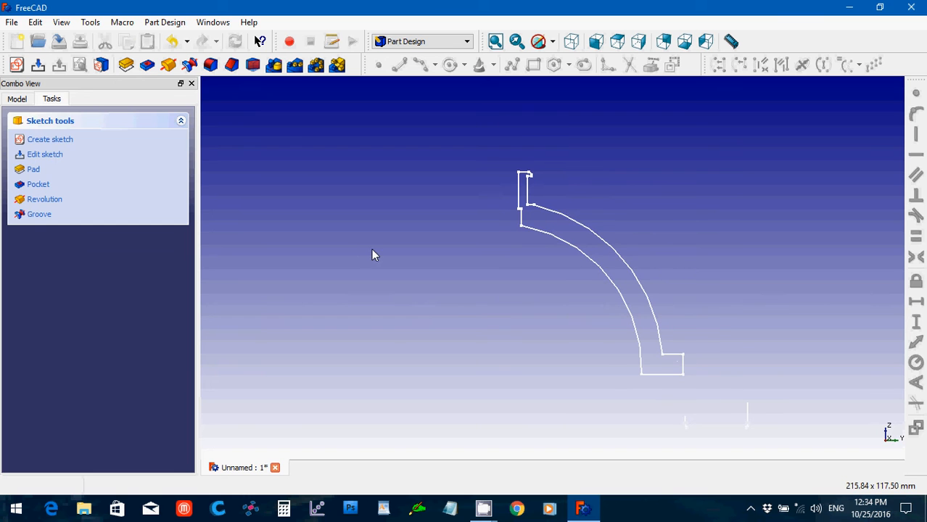
click(14, 100)
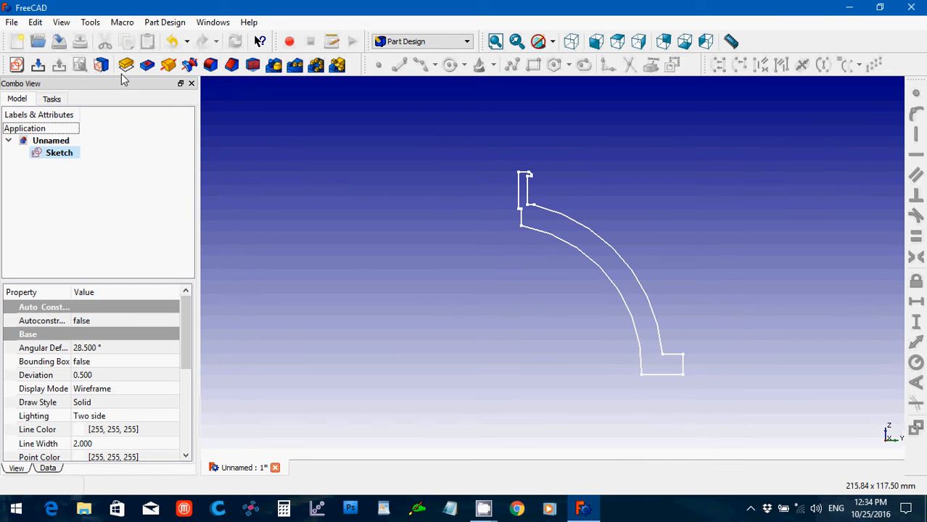
Revolve the profile 360° about the vertical sketch axis, reversed, and inspect the resulting dome from its open underside
click(168, 65)
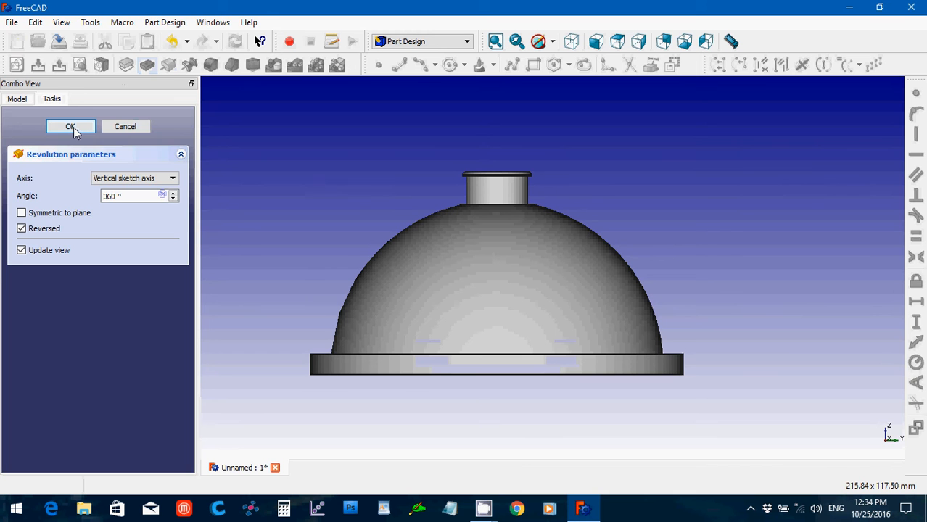
click(71, 127)
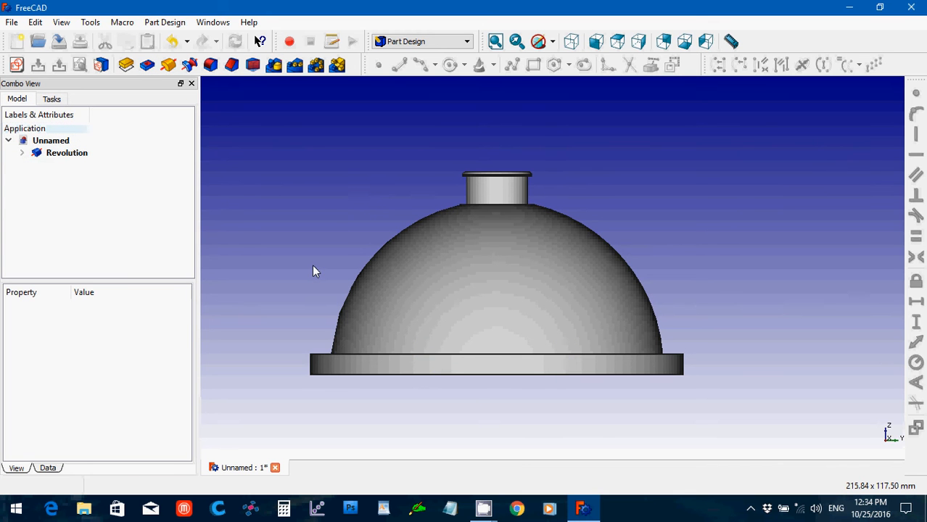
middle_drag(327, 230, 675, 167)
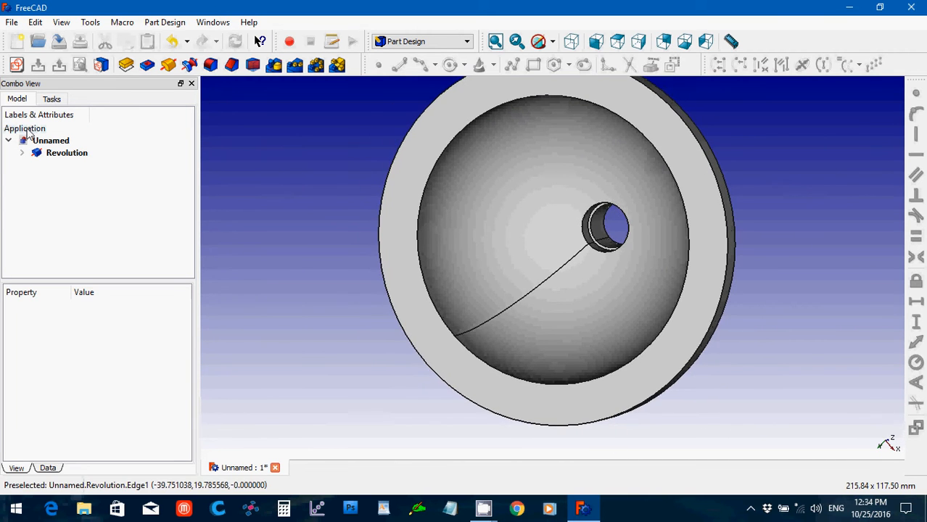
Rename the revolved solid as Lens and hide it
click(46, 158)
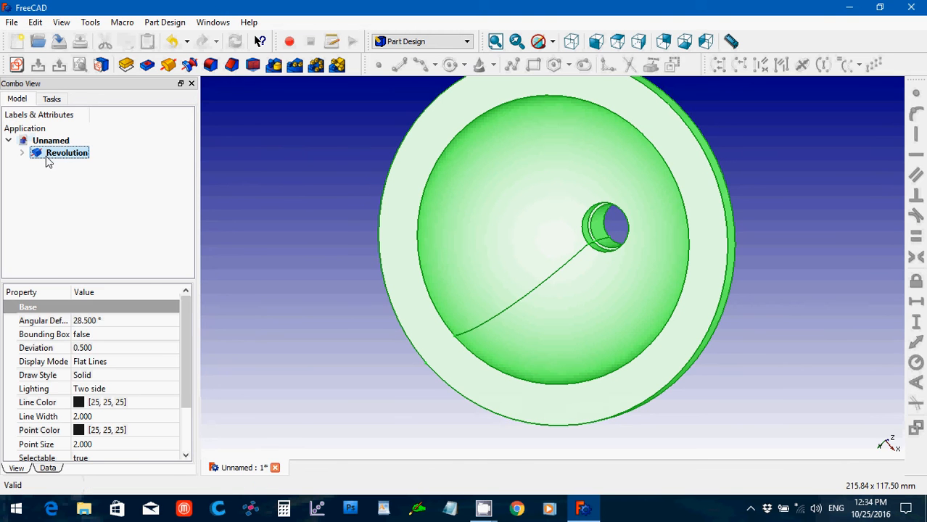
right_click(46, 158)
click(94, 384)
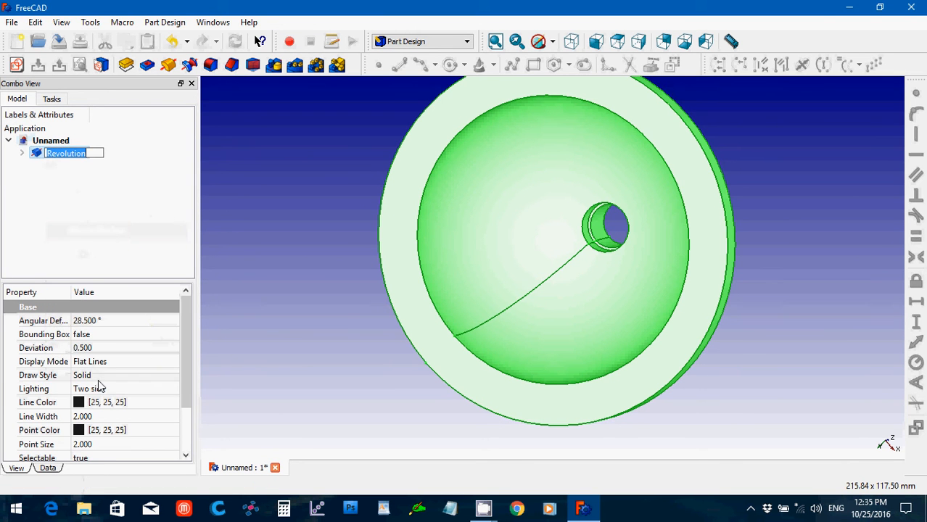
text(Lens)
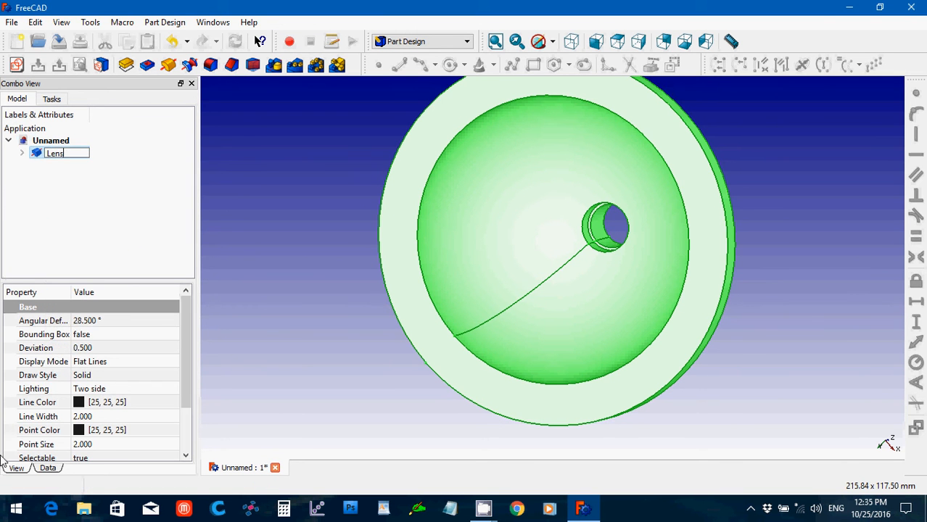
key(Return)
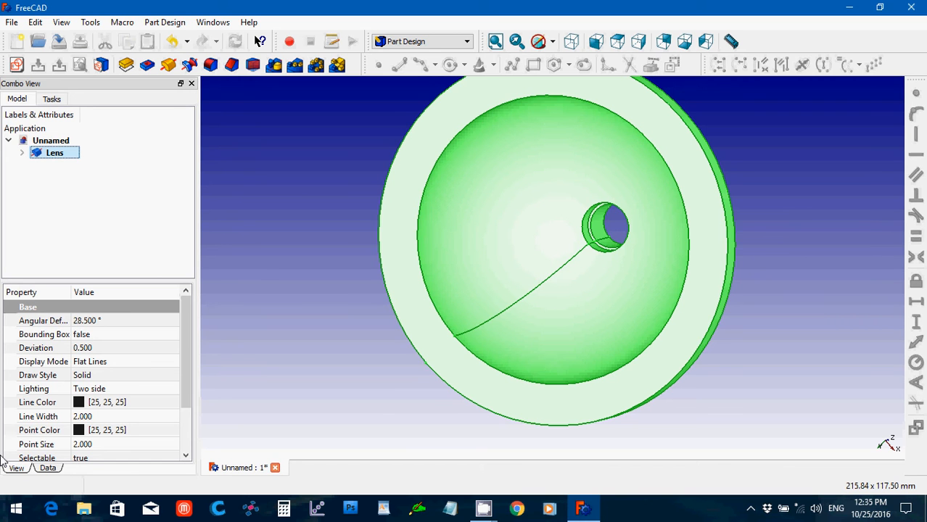
key(space)
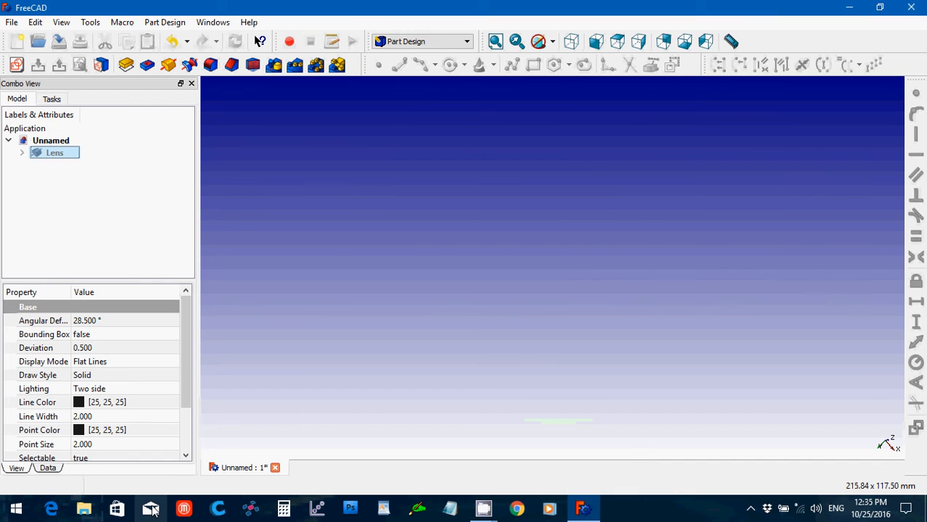
Create a new sketch on the YZ plane with a 0 mm offset
click(19, 70)
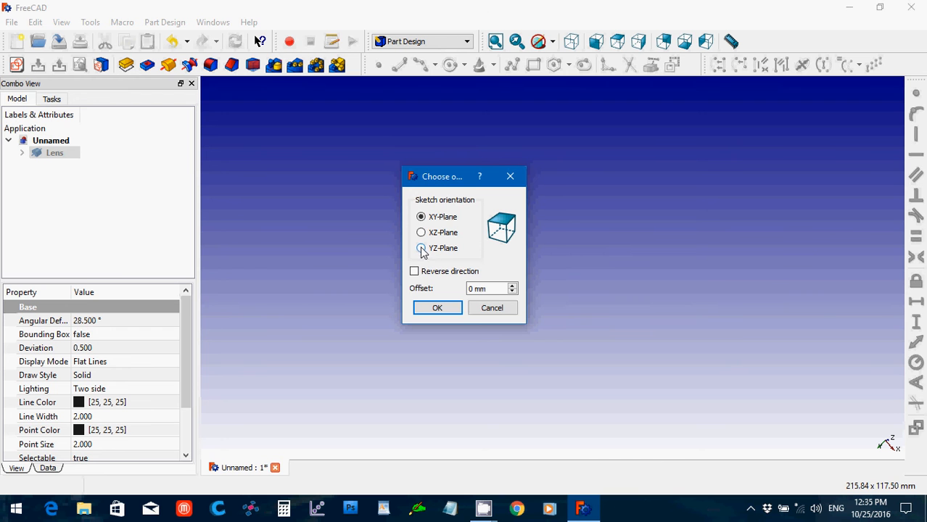
click(421, 248)
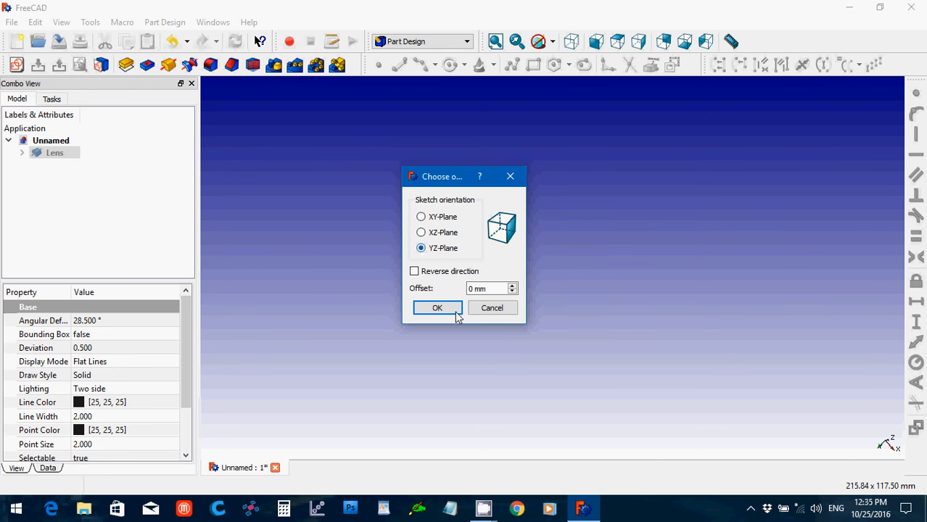
click(454, 312)
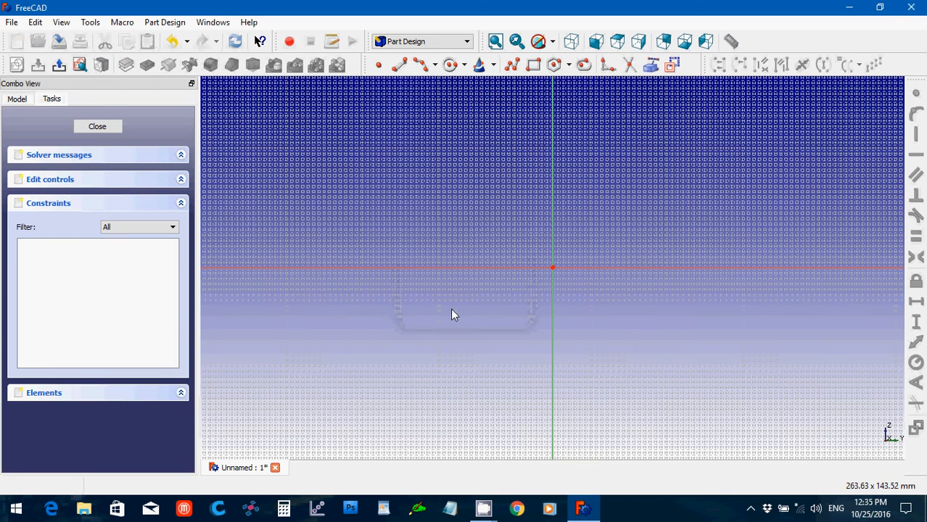
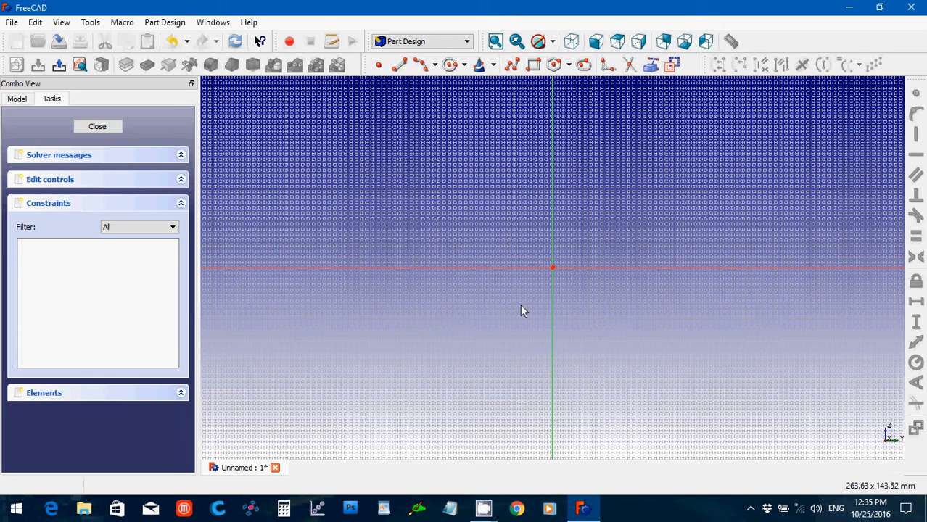
Draw a closed nine-edge stepped polyline above the origin, its long edge along the vertical axis and a flange reaching about 18 mm out
click(511, 69)
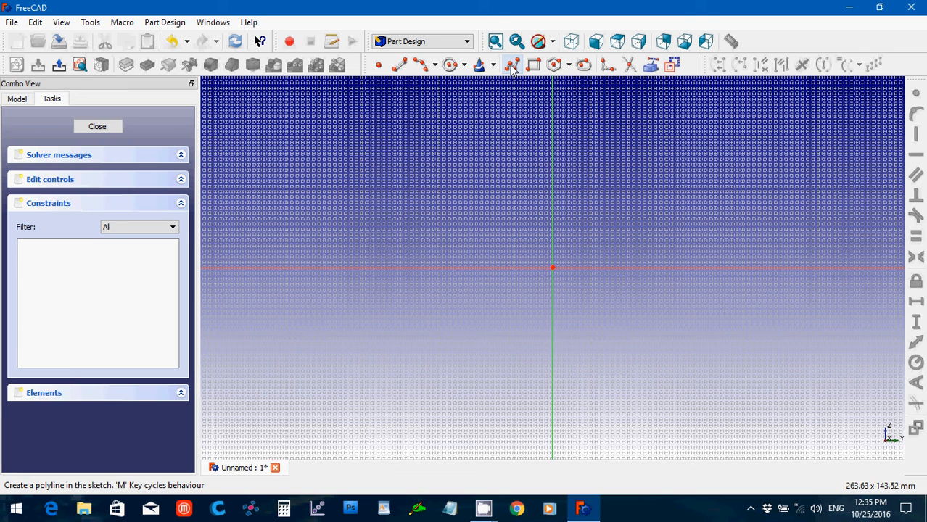
click(512, 67)
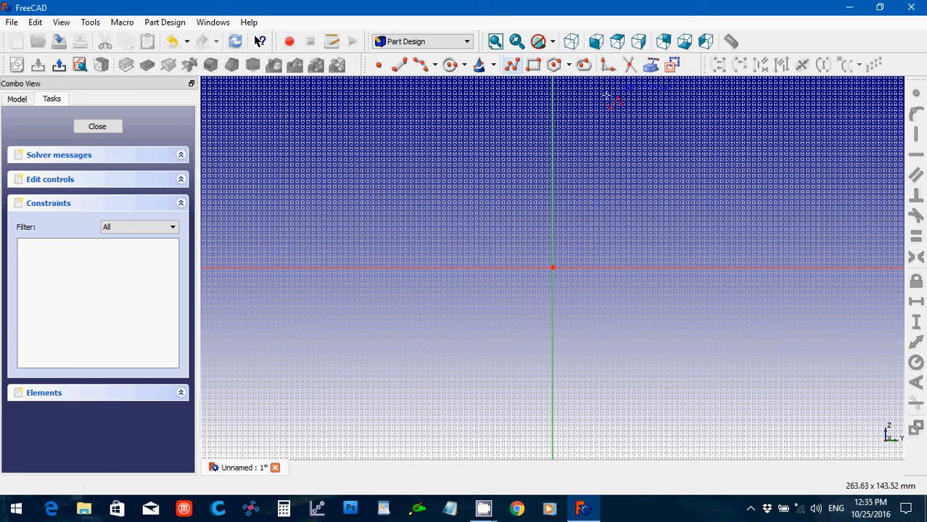
click(553, 88)
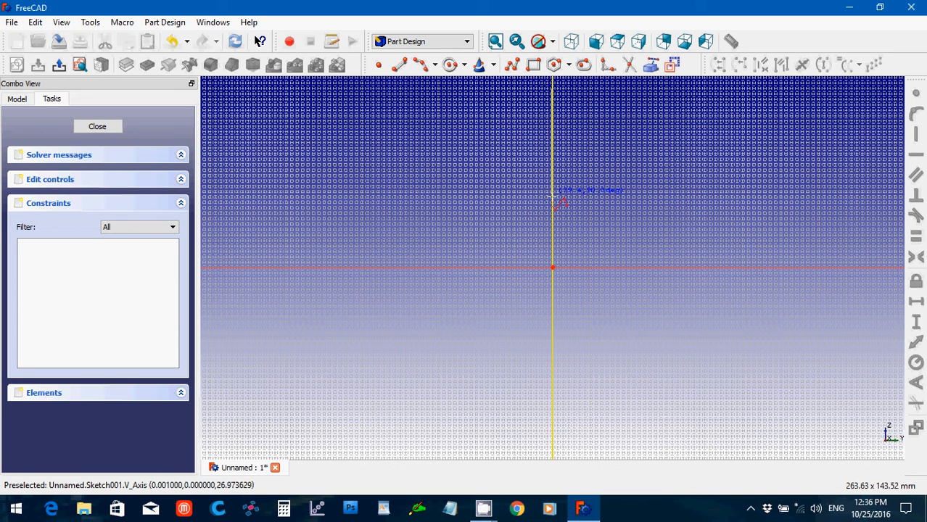
click(552, 212)
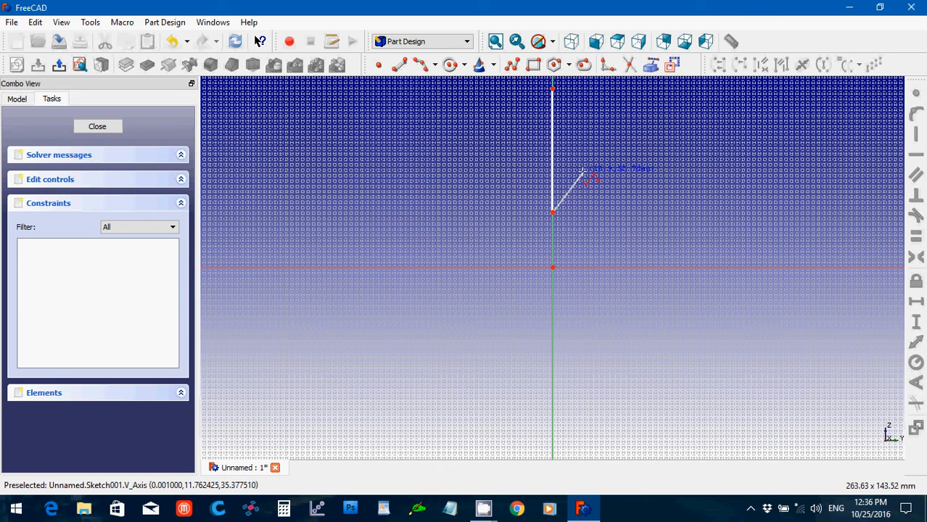
click(583, 172)
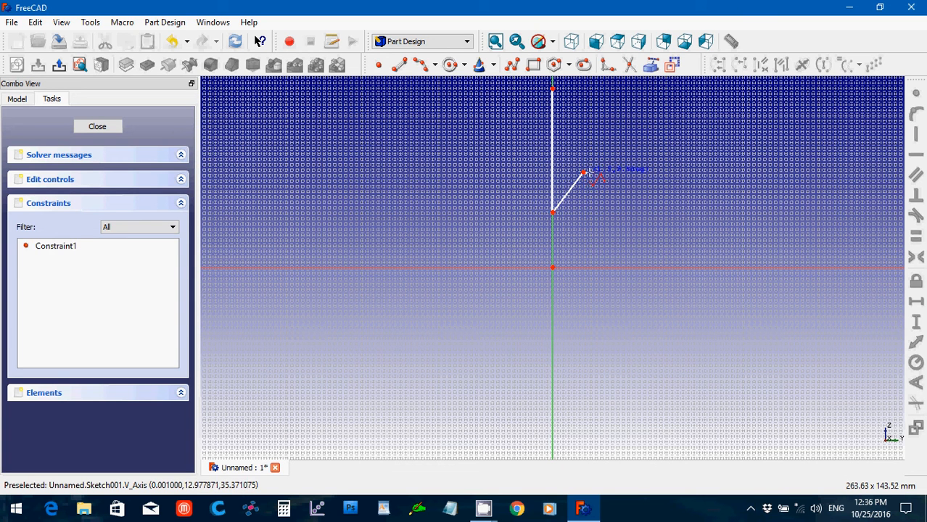
click(599, 172)
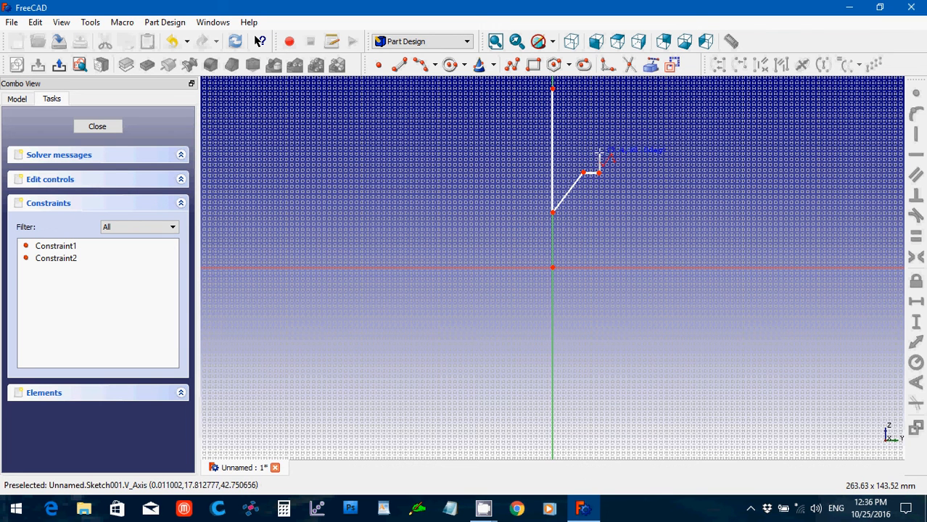
click(599, 154)
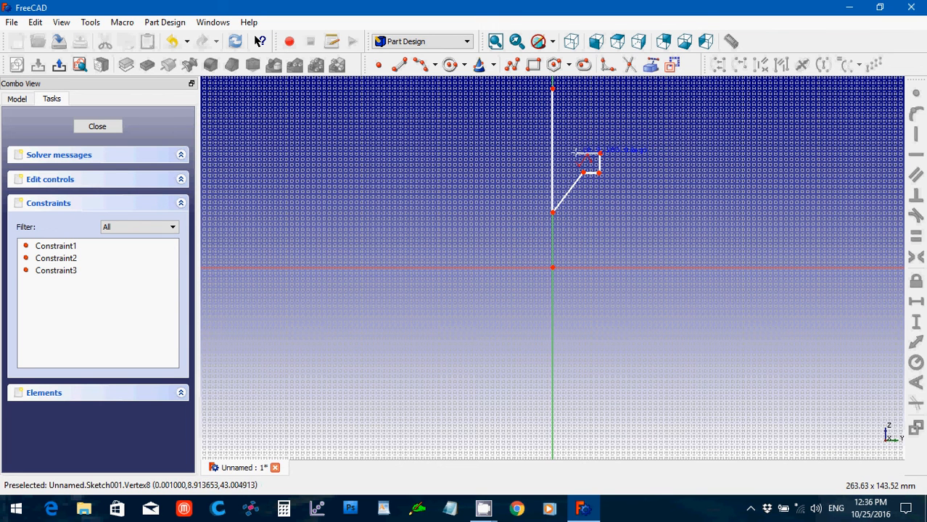
click(577, 154)
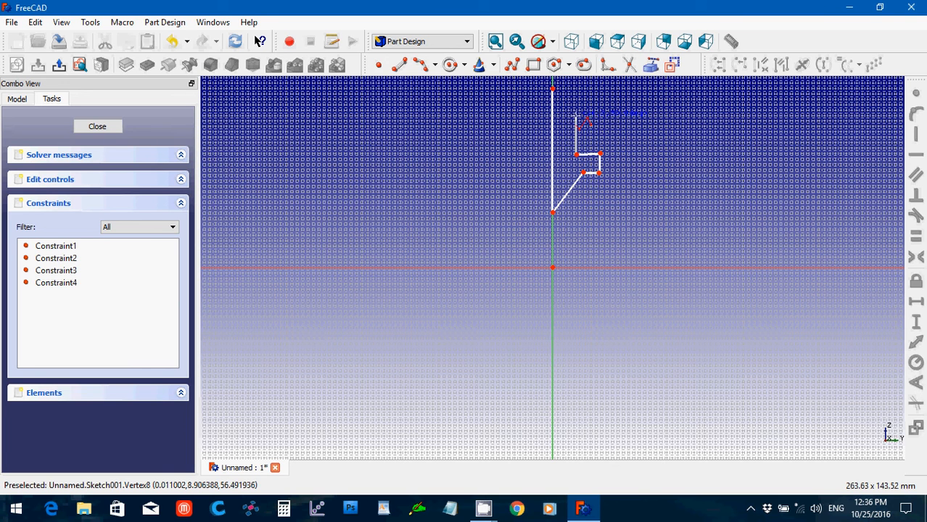
click(576, 116)
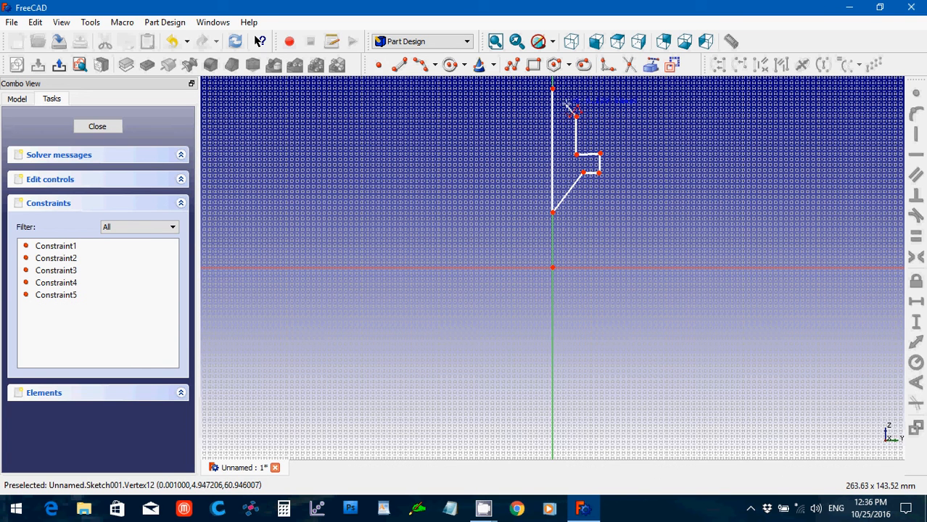
click(567, 104)
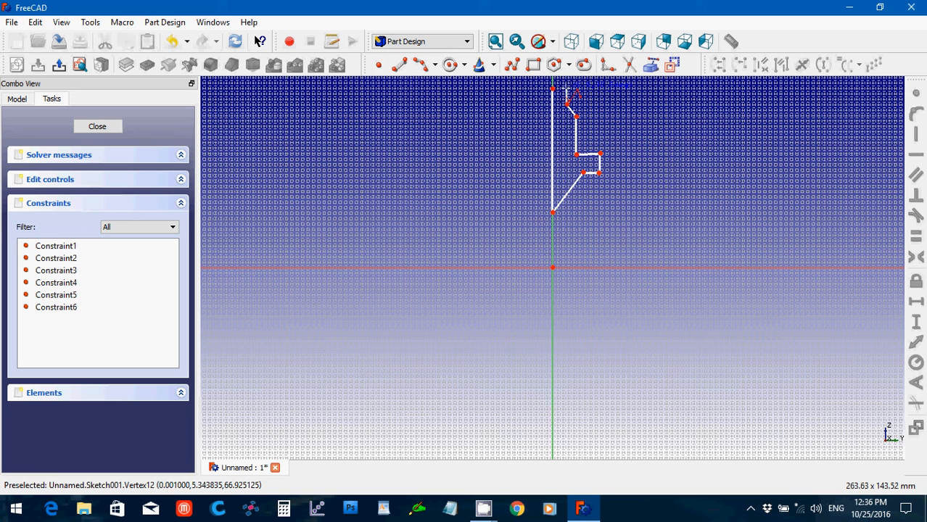
click(564, 89)
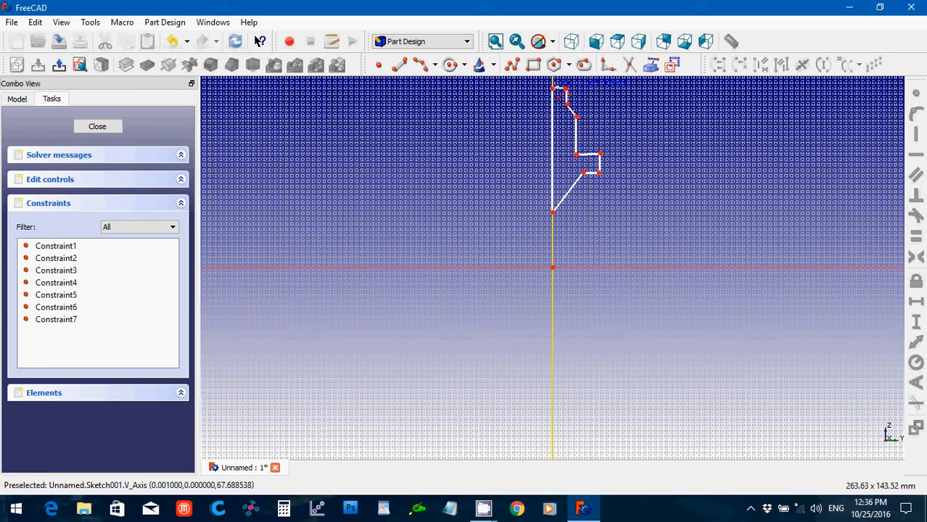
click(553, 89)
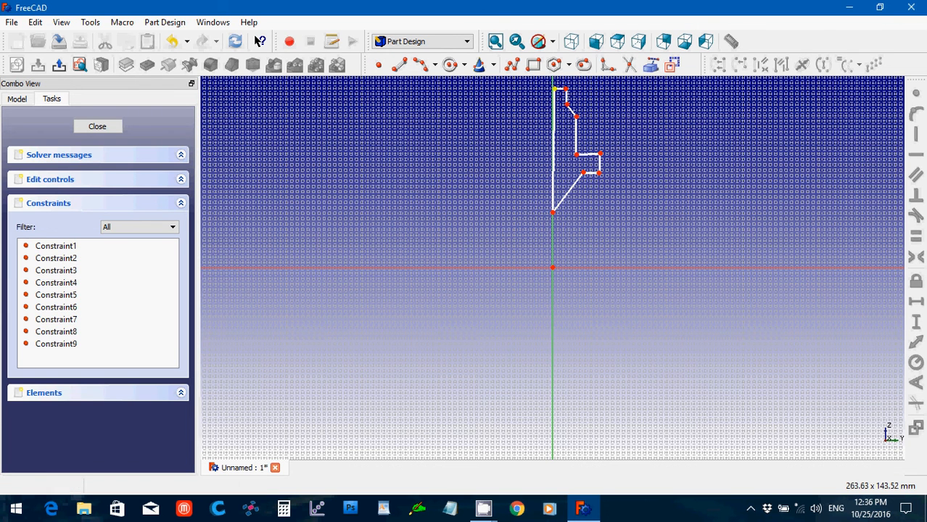
Constrain the profile's long inner edge to be vertical and fix its lower endpoint onto the vertical axis
click(554, 118)
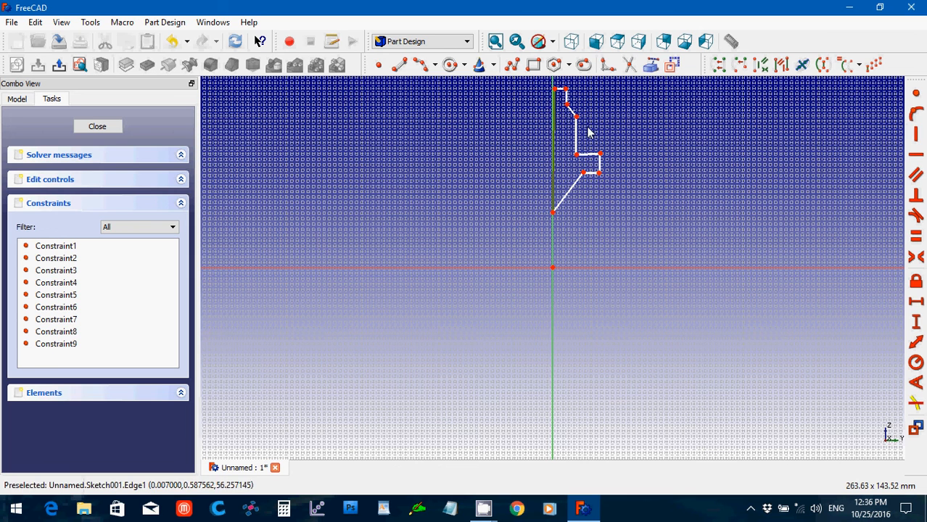
click(915, 134)
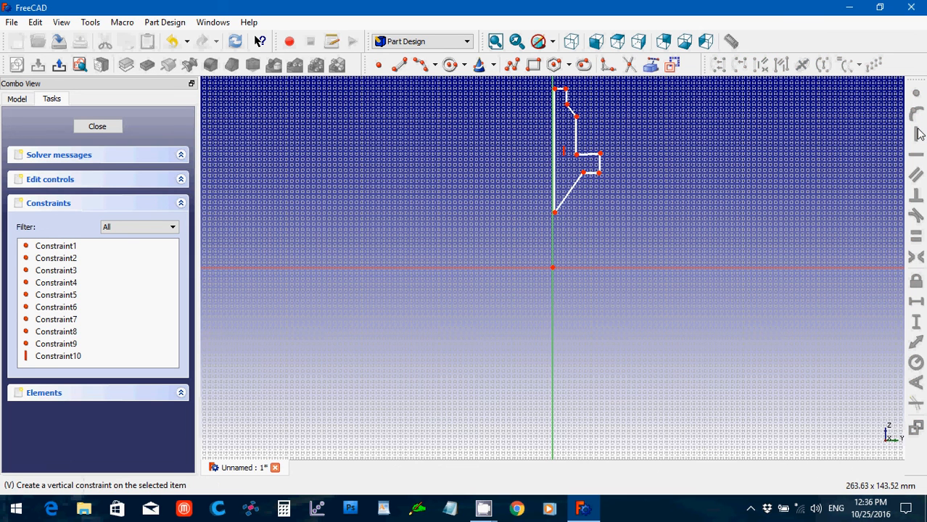
click(554, 213)
click(554, 227)
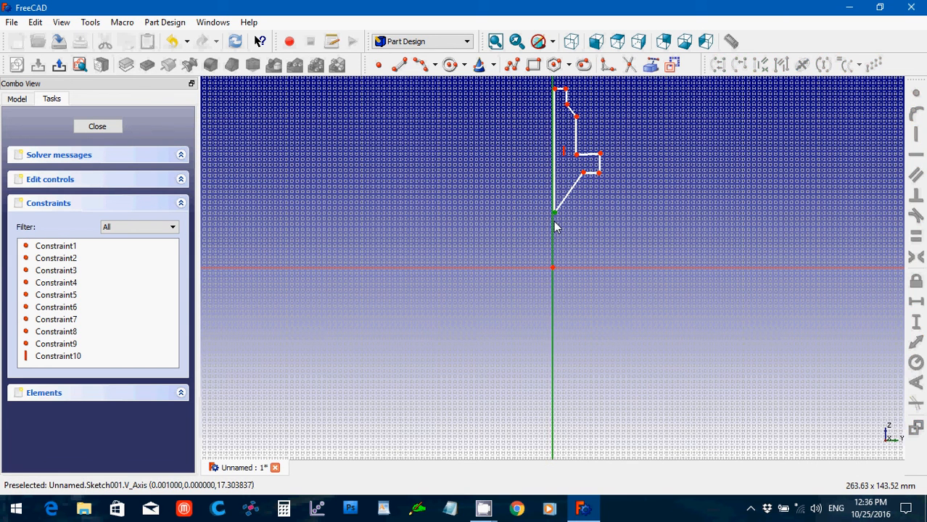
click(916, 119)
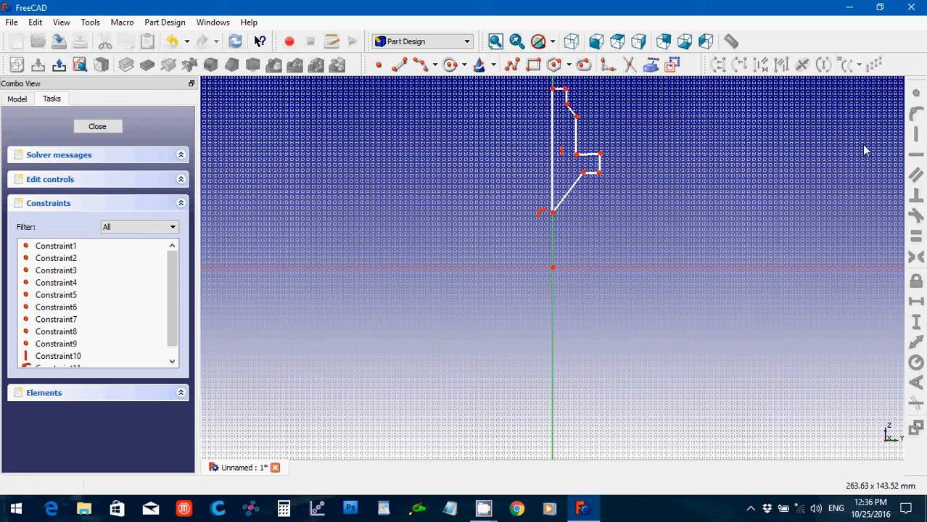
Delete the slanted edge joining the lower end of the long vertical edge to the flange's underside
scroll(647, 242, up, 3)
key(Down)
key(Down)
key(Down)
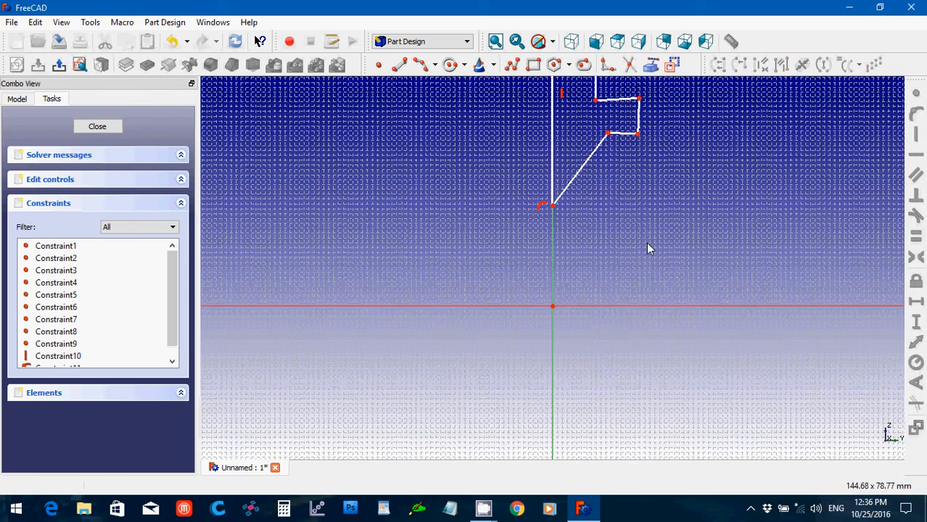
click(588, 247)
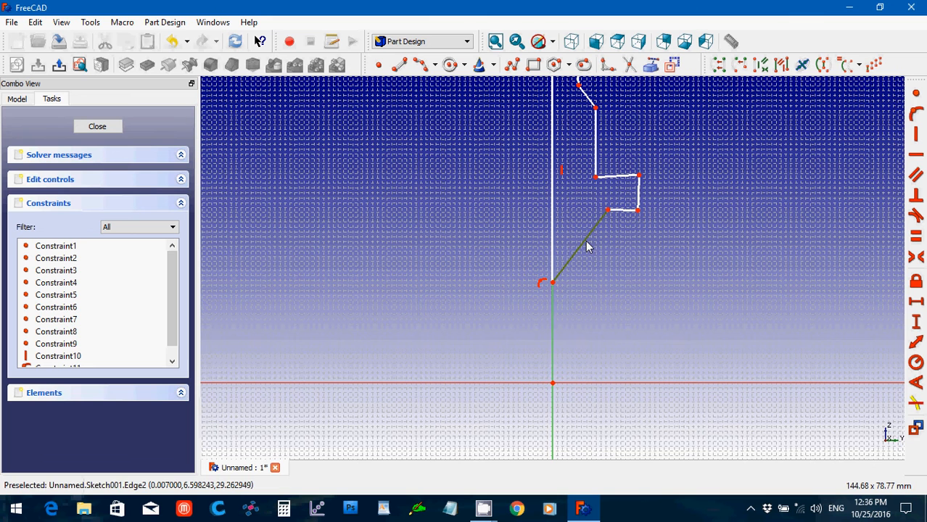
key(Delete)
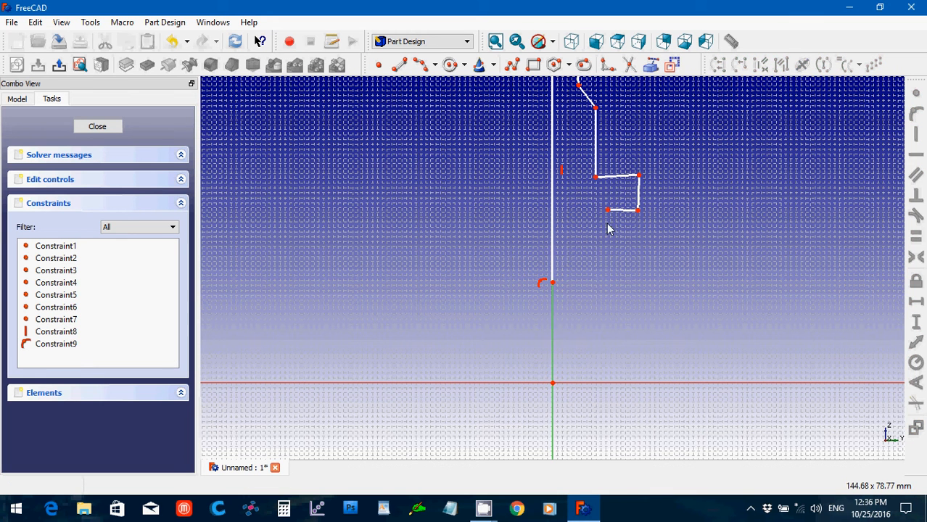
Constrain the flange's lower and upper edges to be horizontal and its outer edge to be vertical
click(620, 210)
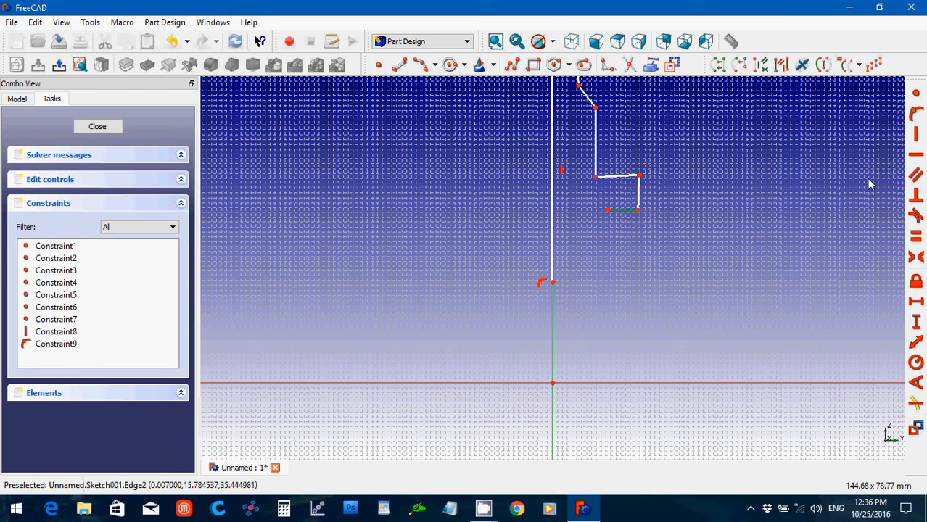
click(915, 161)
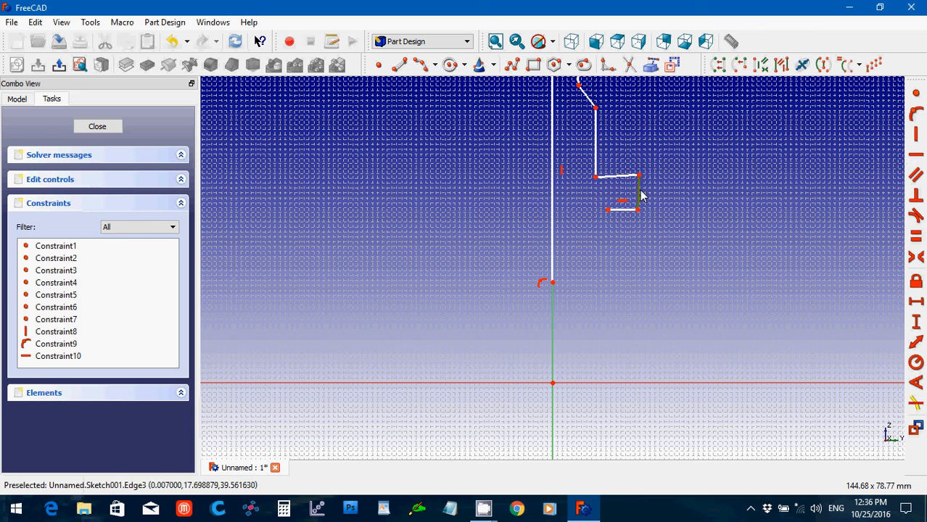
click(916, 136)
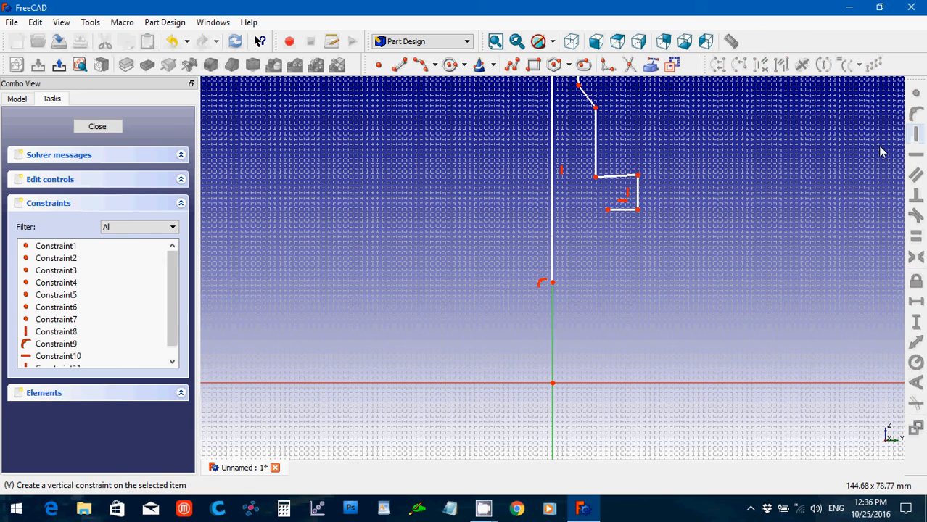
click(625, 181)
click(915, 161)
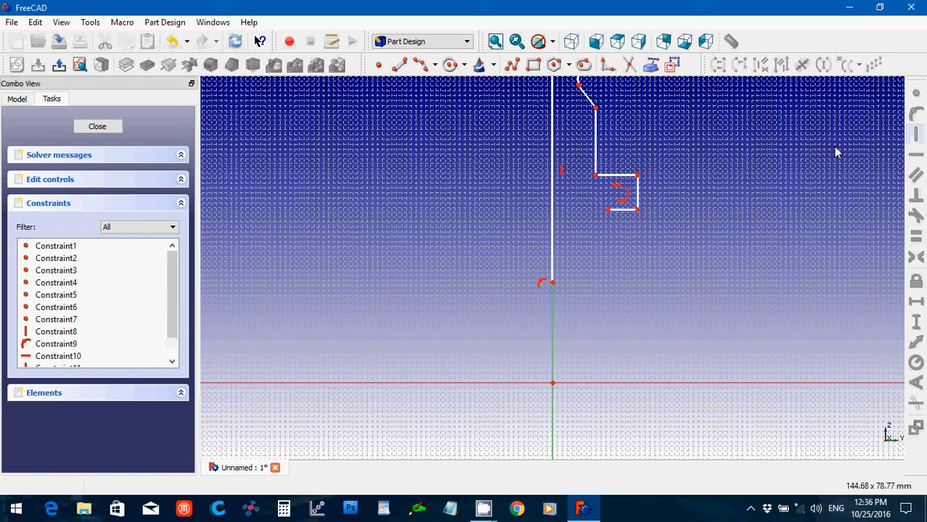
Fix the vertical length of the flange's outer edge at 2.54 mm
click(641, 200)
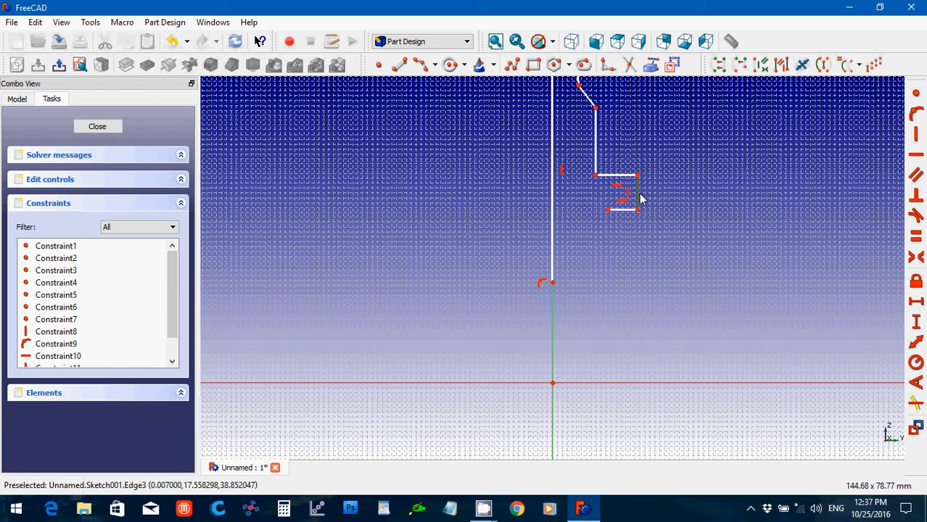
click(916, 324)
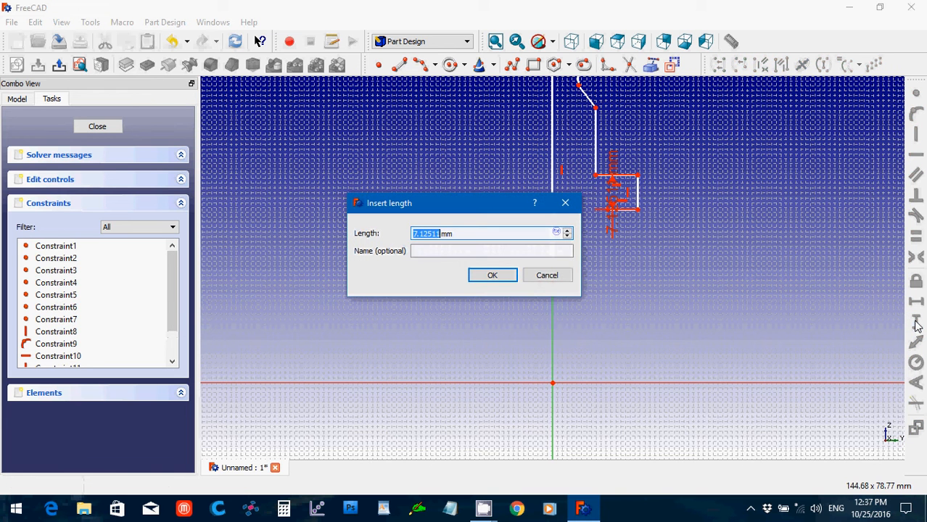
text(2.5)
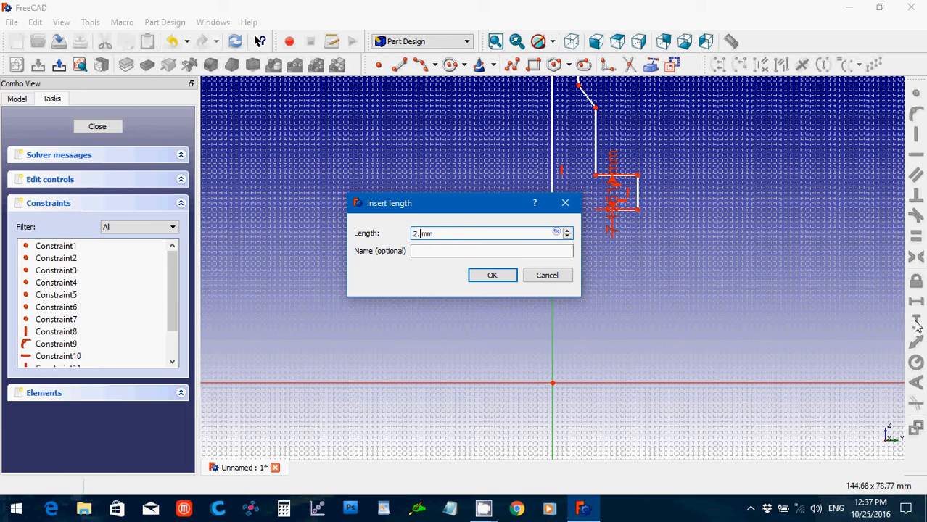
key(Return)
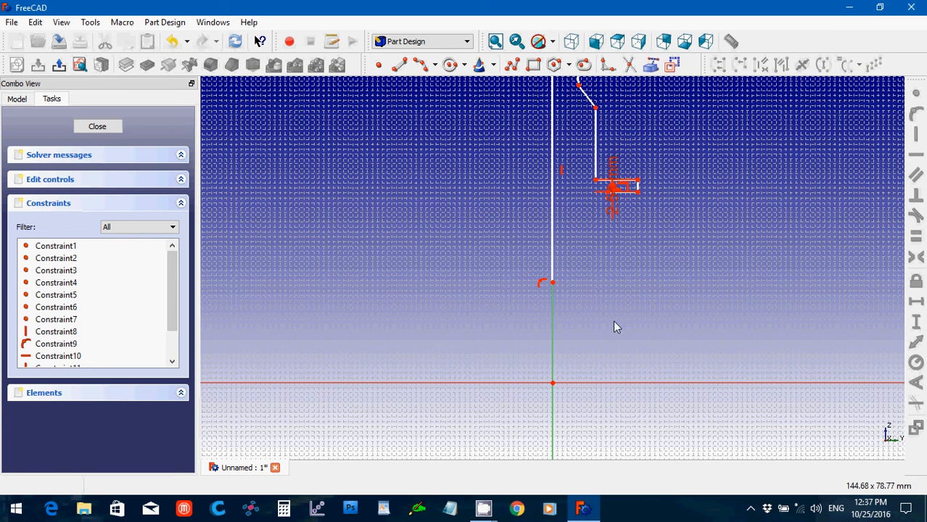
Constrain the short, nearly upright edge just below the profile's top edge to be vertical
scroll(612, 320, up, 3)
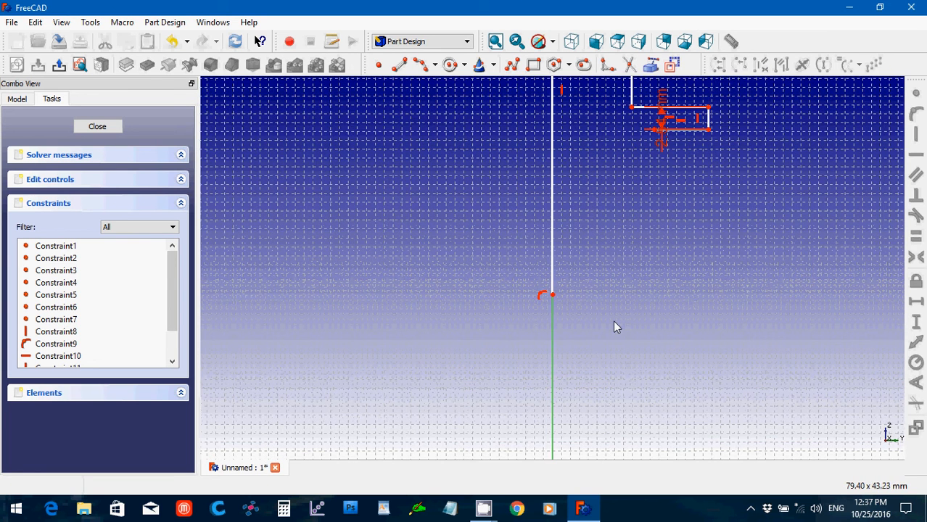
key(Up)
key(Up)
key(Up)
key(Up)
key(Up)
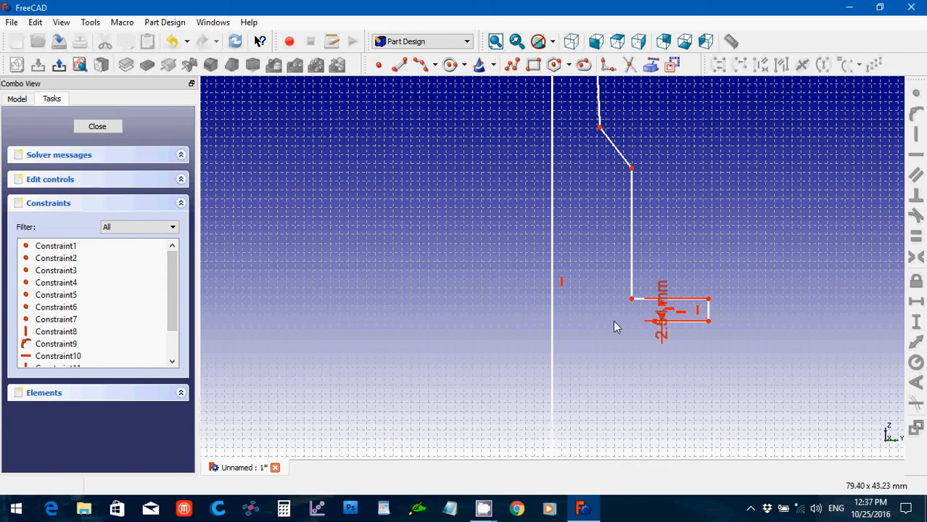
scroll(614, 322, up, 3)
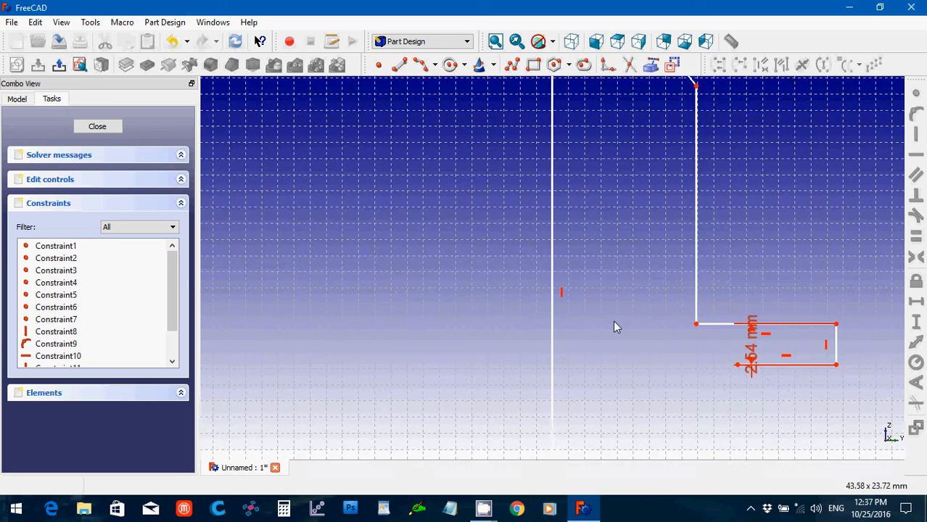
scroll(614, 321, down, 3)
key(Down)
key(Down)
key(Down)
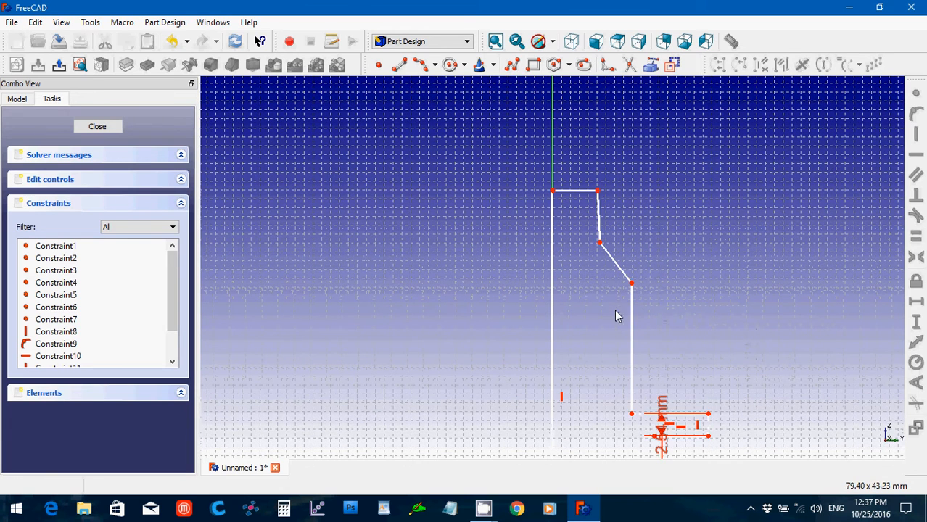
click(599, 214)
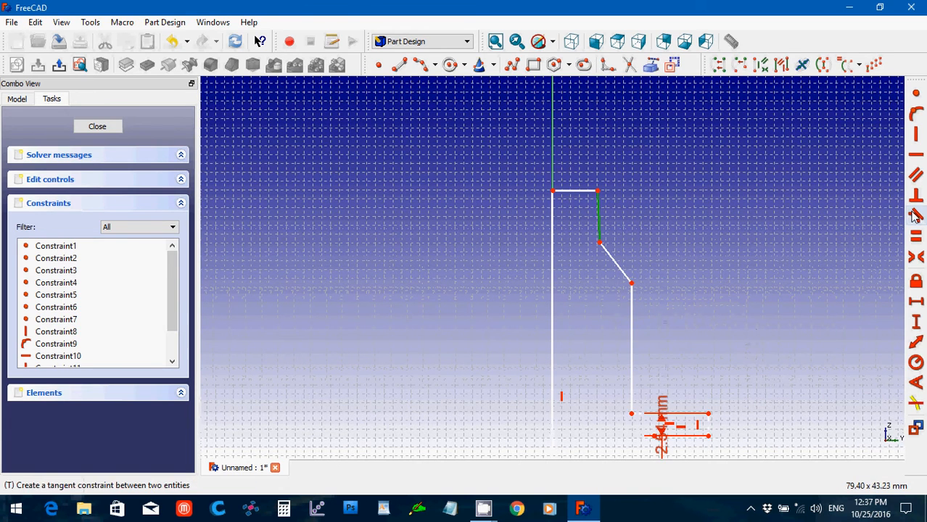
click(917, 143)
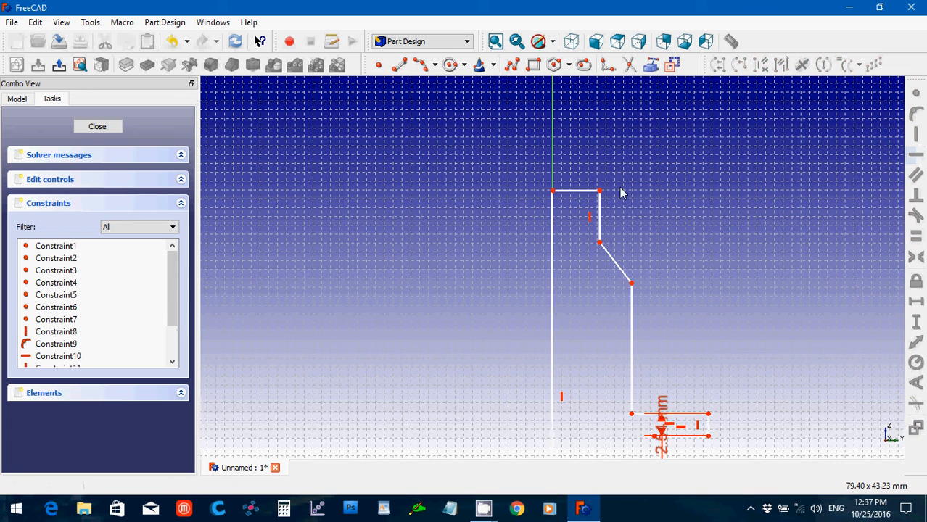
Fix the horizontal length of the profile's top edge at 3.3 mm and place the dimension above the profile
click(567, 193)
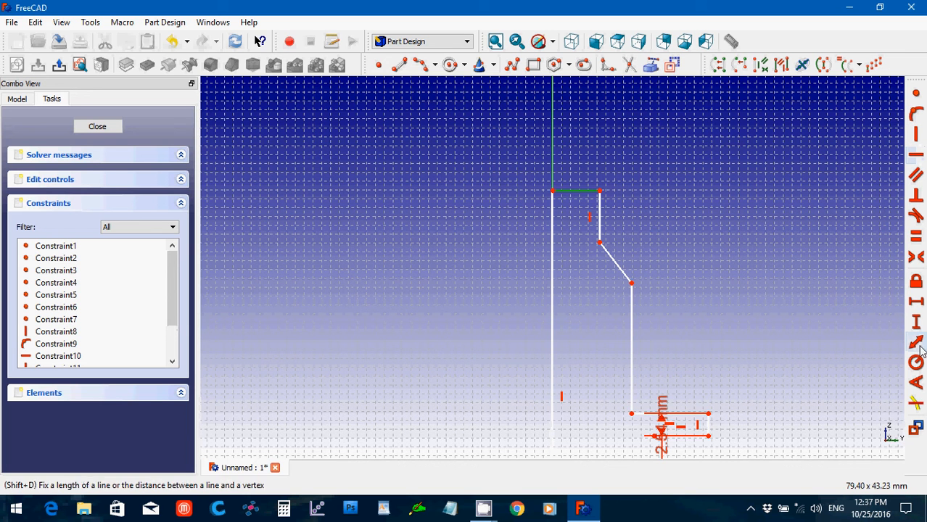
click(915, 305)
text(3.35)
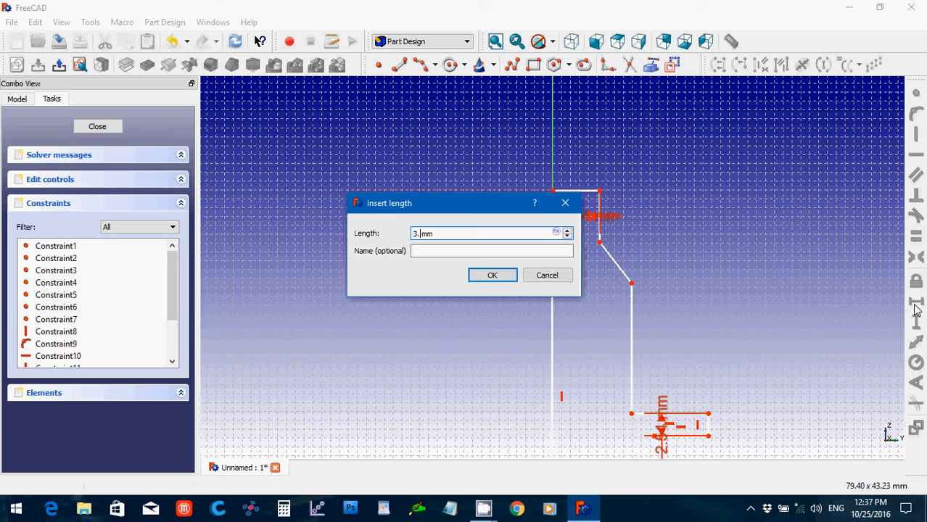
key(Return)
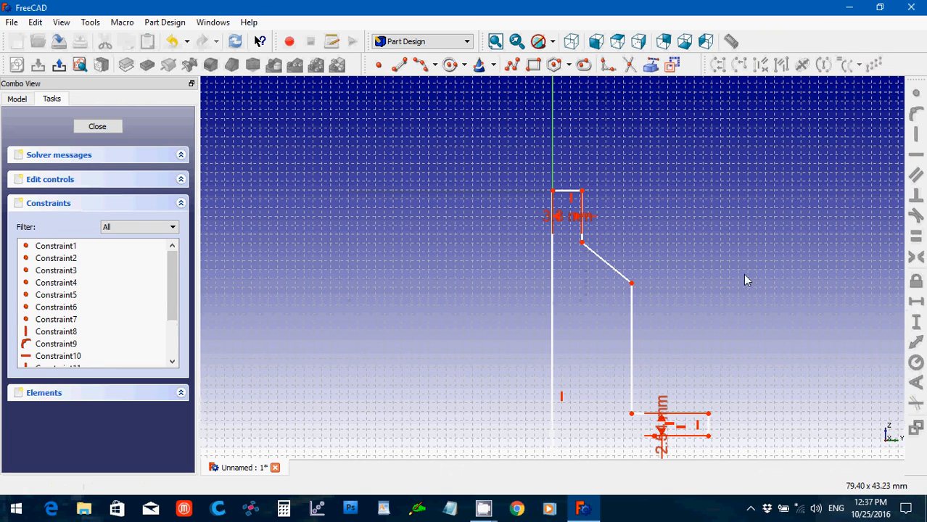
drag(569, 213, 571, 128)
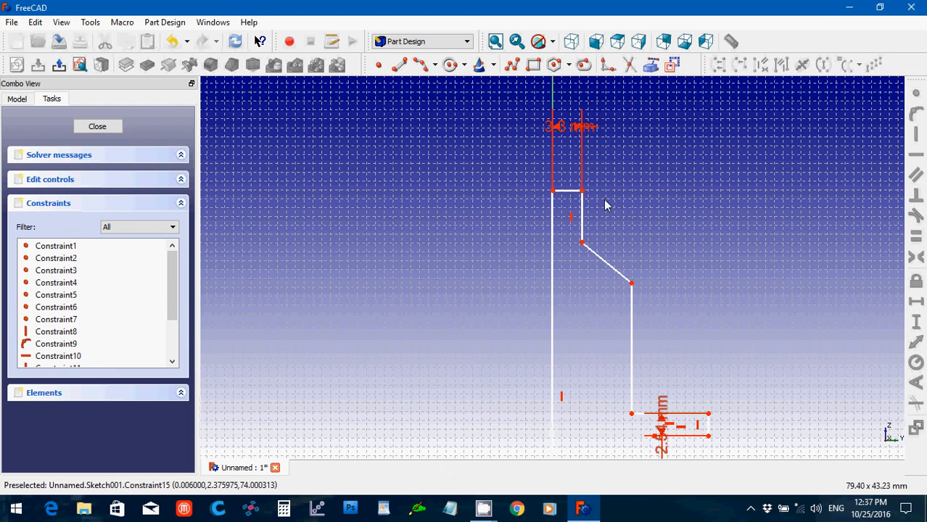
Fix the short upper vertical edge's length at 1.78 mm and place the dimension outside the profile
click(581, 218)
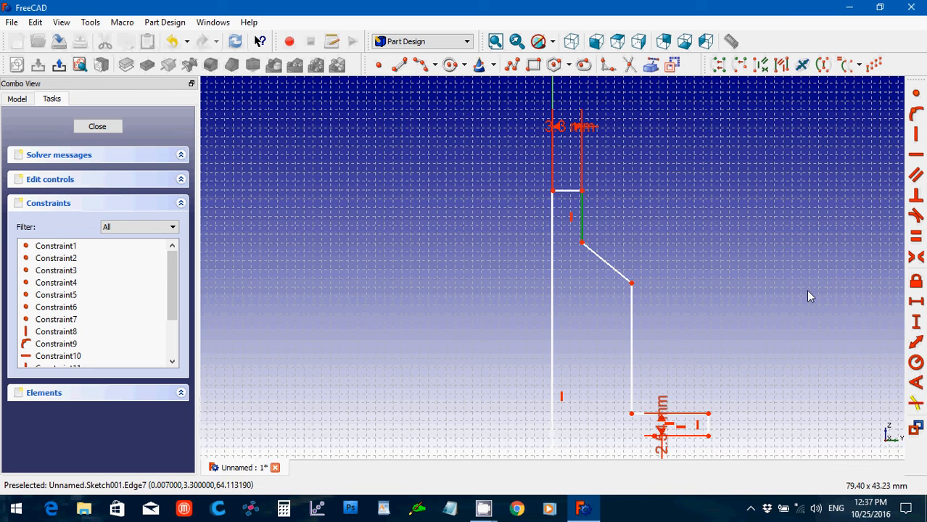
click(916, 323)
text(1.78mm)
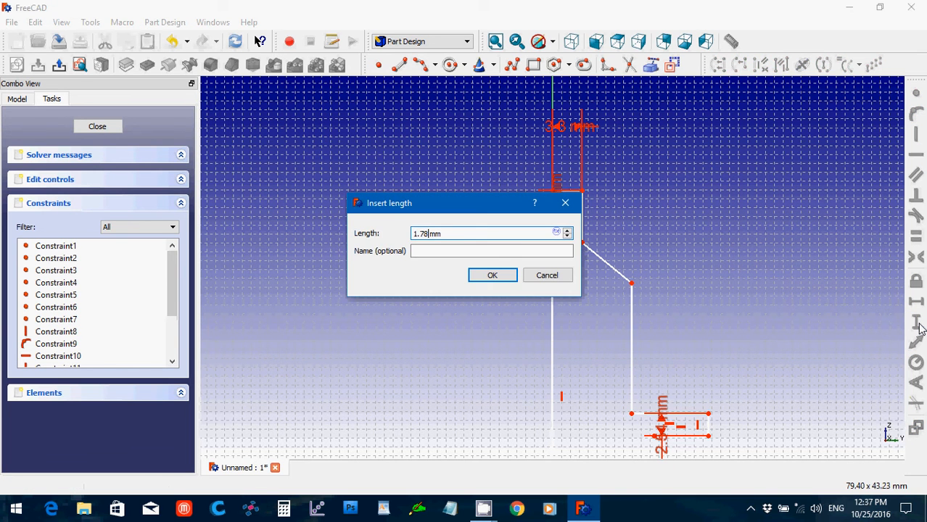
key(Return)
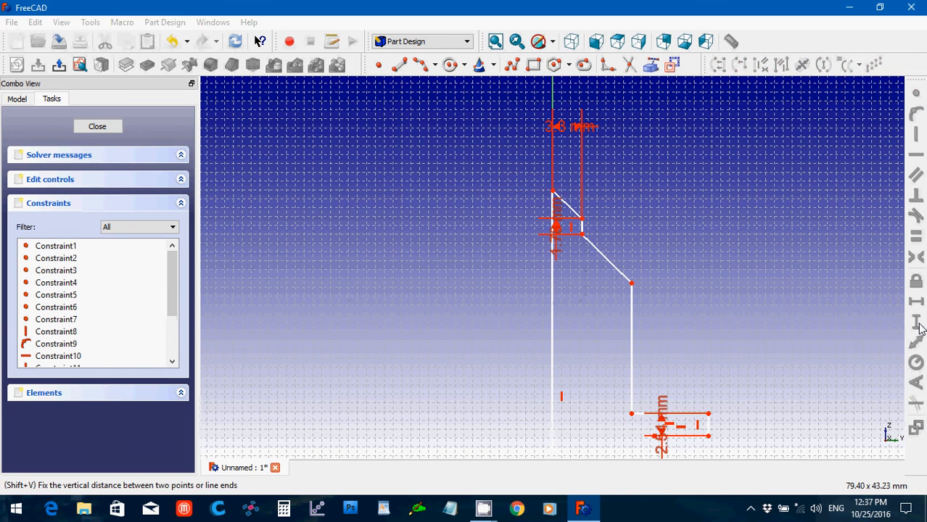
click(554, 243)
drag(588, 243, 728, 234)
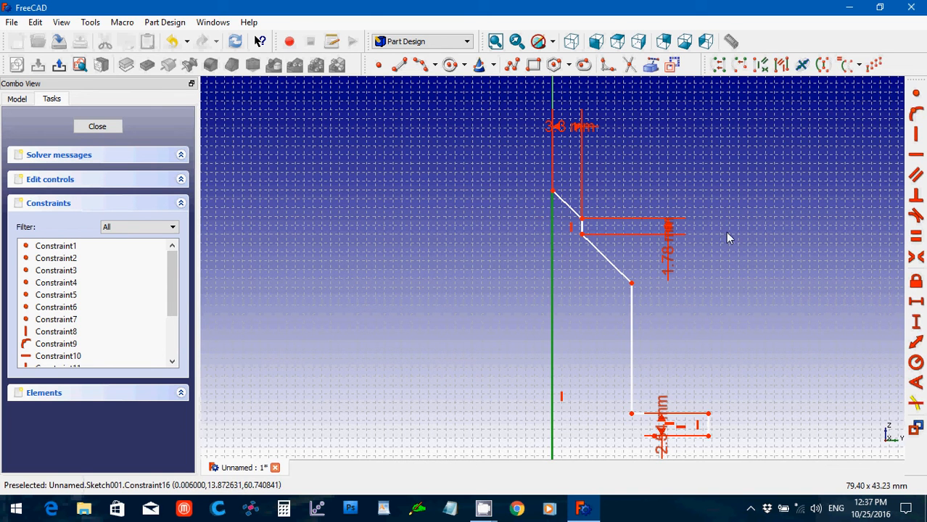
Constrain the slanted top edge of the profile to be horizontal
click(573, 210)
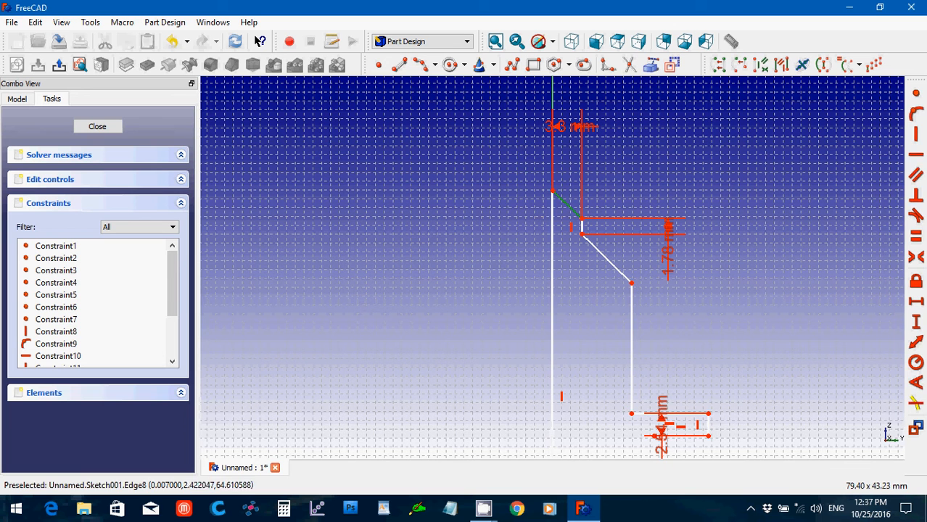
click(915, 154)
Fix the vertical length of the profile's long inner edge at 31.02 mm
scroll(752, 333, down, 3)
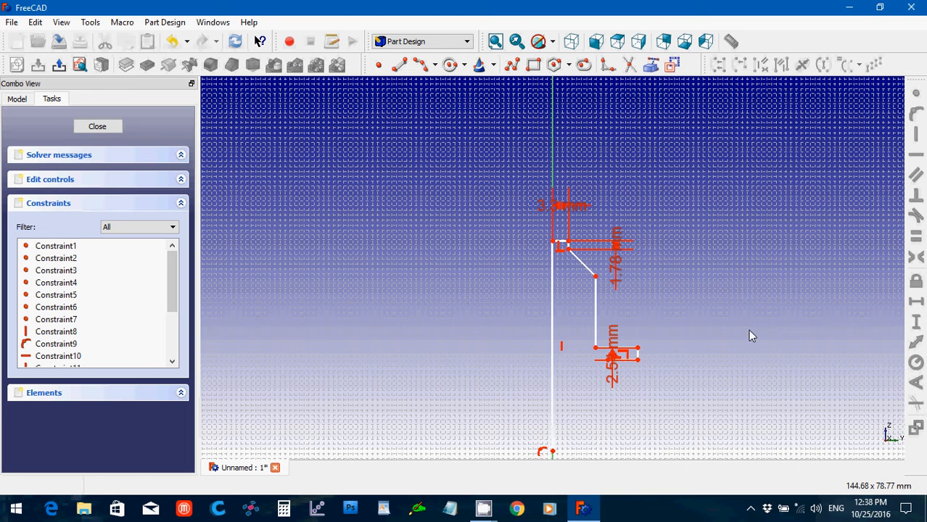
click(553, 363)
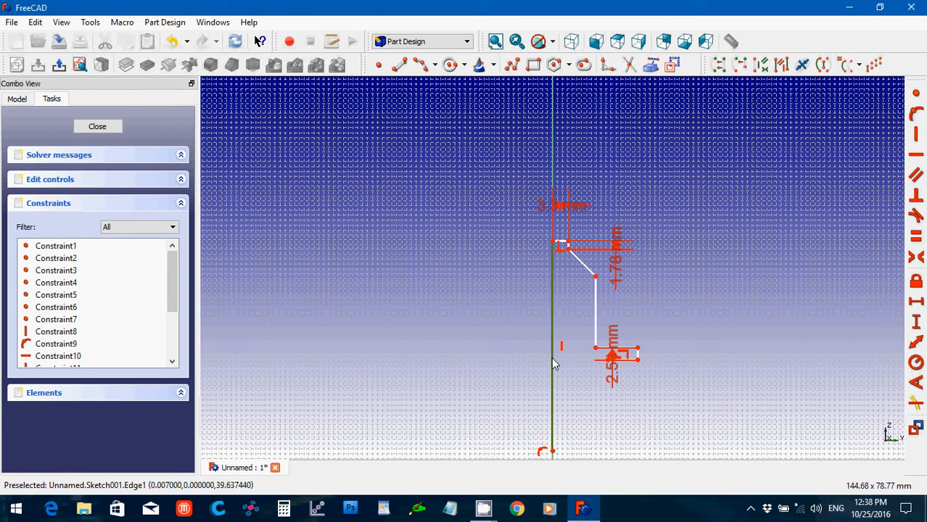
click(916, 323)
text(31.)
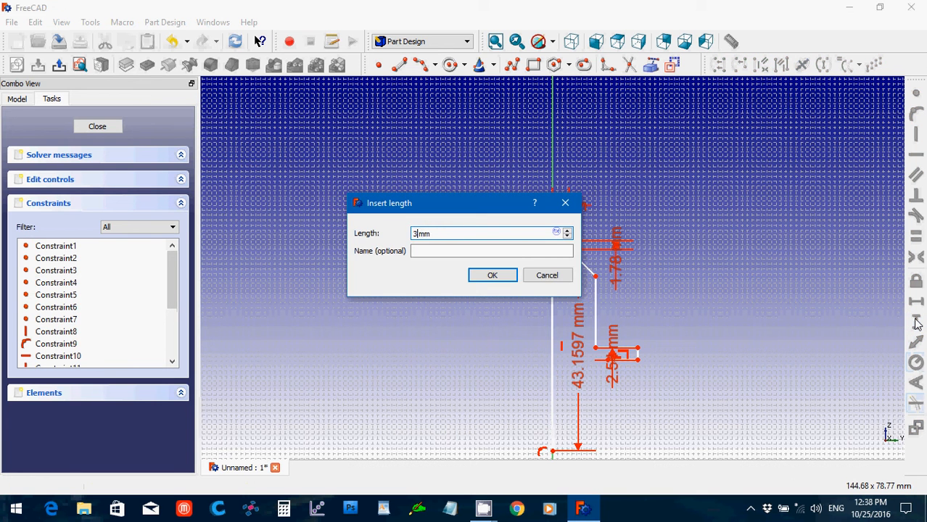
text(02)
key(Return)
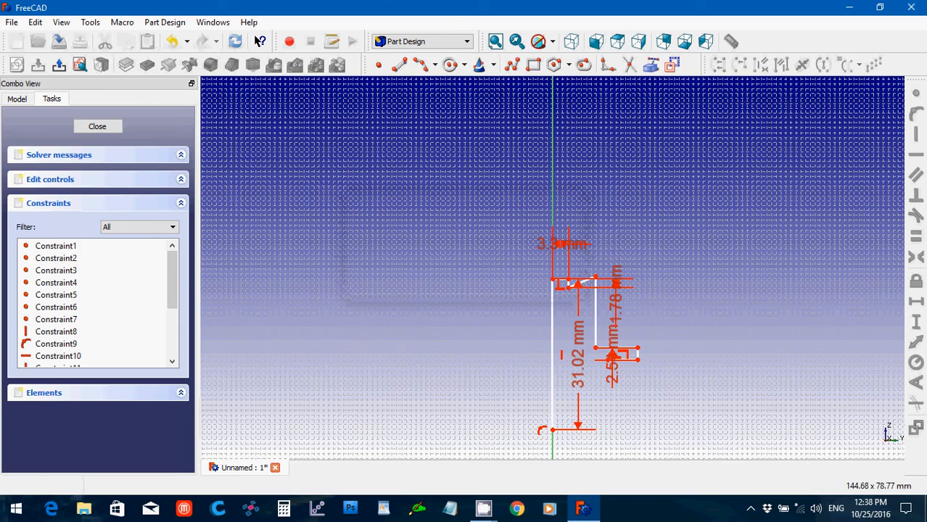
Move the 31.02 mm dimension outside the profile beyond the vertical axis and the 2.54 mm dimension beyond the flange's outer edge
scroll(708, 353, up, 1)
key(Down)
key(Down)
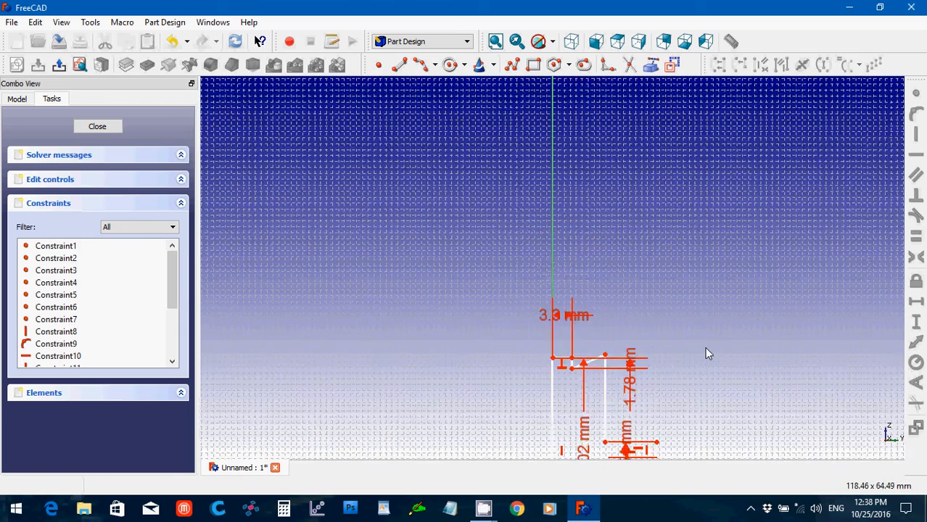
key(Up)
key(Up)
key(Up)
key(Up)
key(Up)
scroll(705, 348, up, 3)
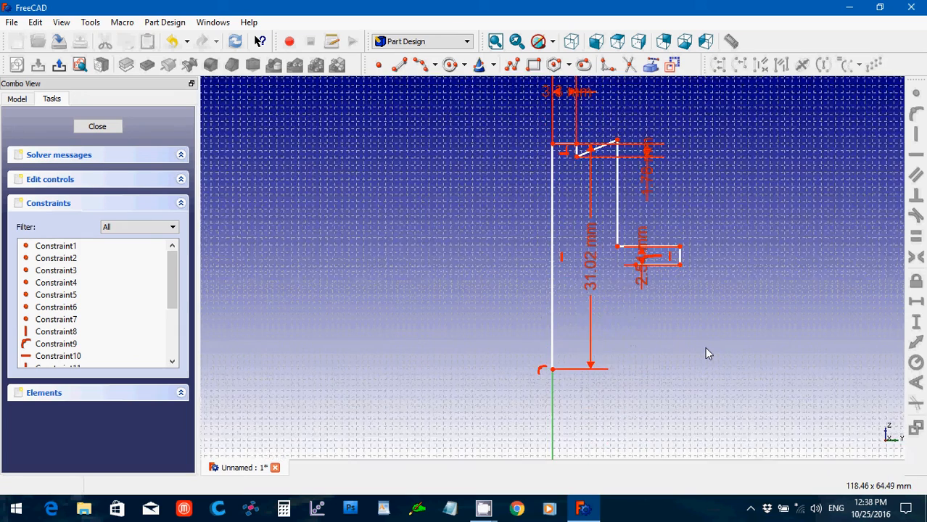
key(Up)
key(Down)
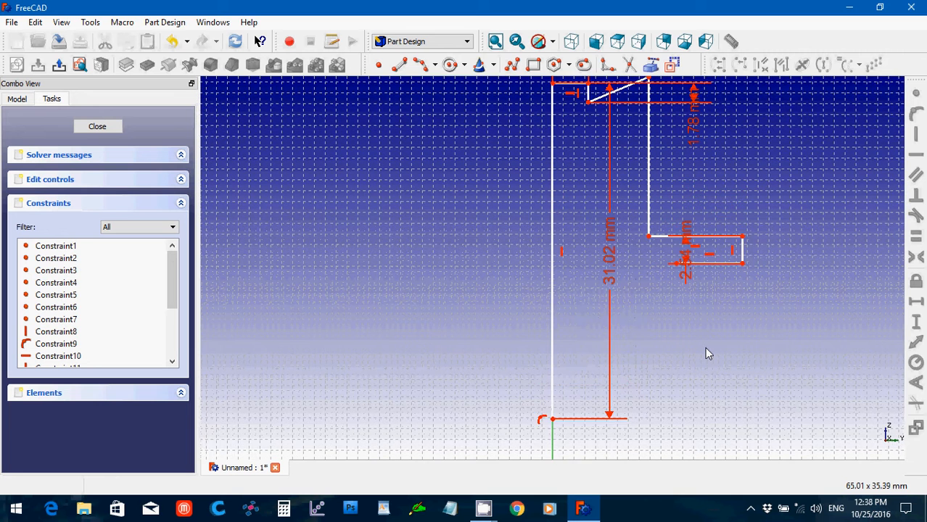
key(Down)
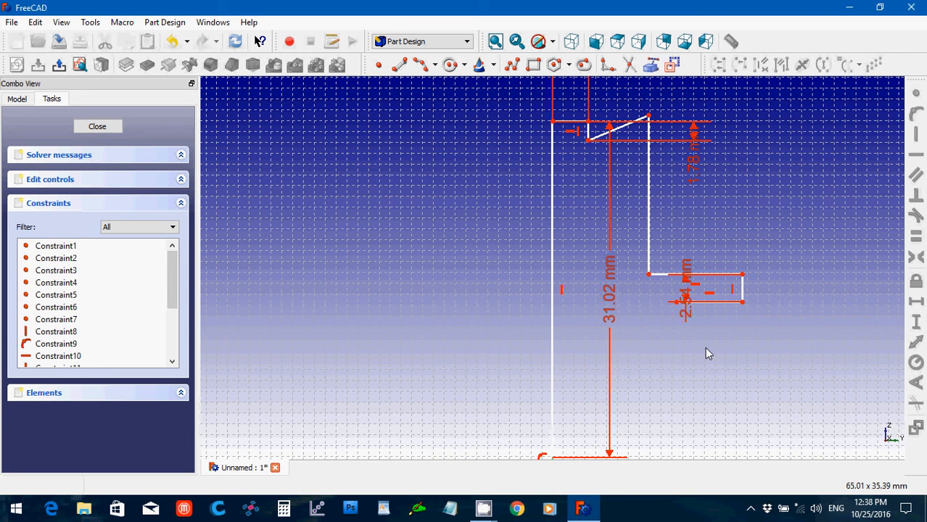
drag(606, 316, 453, 313)
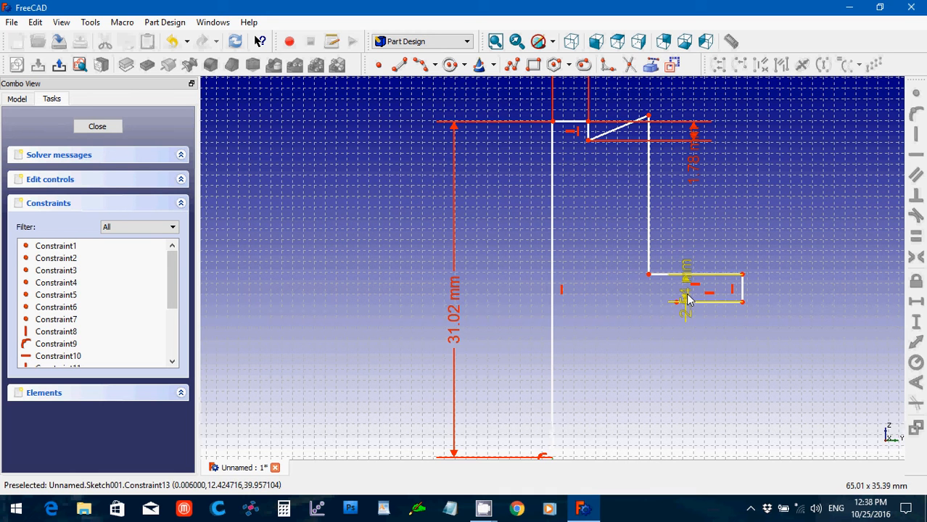
drag(688, 300, 841, 312)
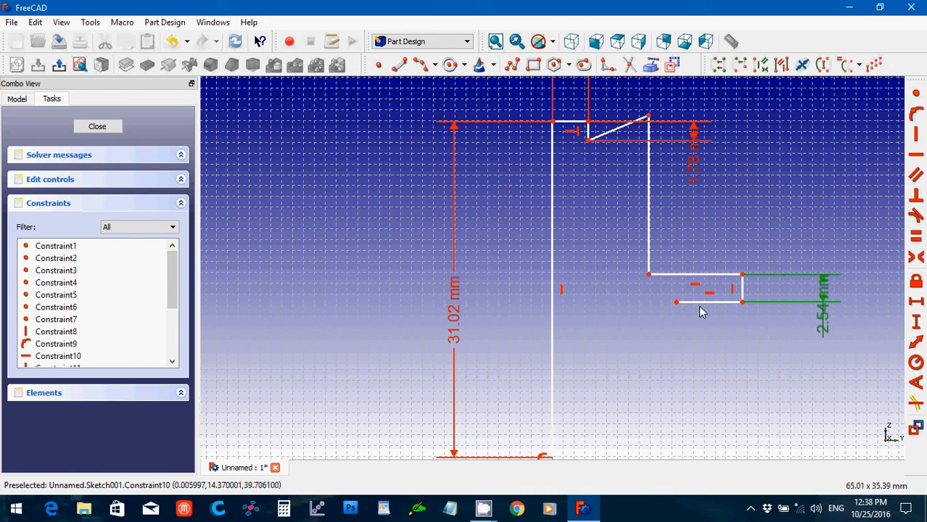
Add a horizontal length dimension to the flange's lower edge
click(703, 302)
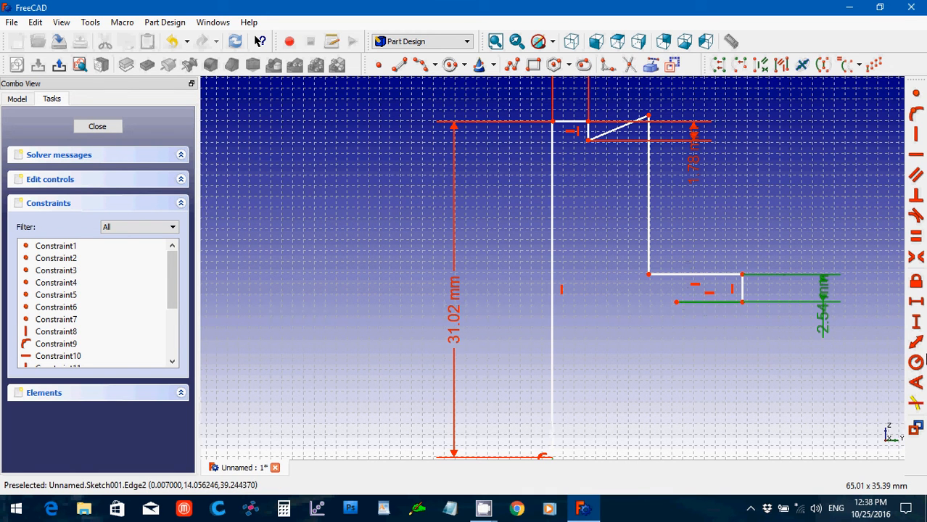
click(915, 309)
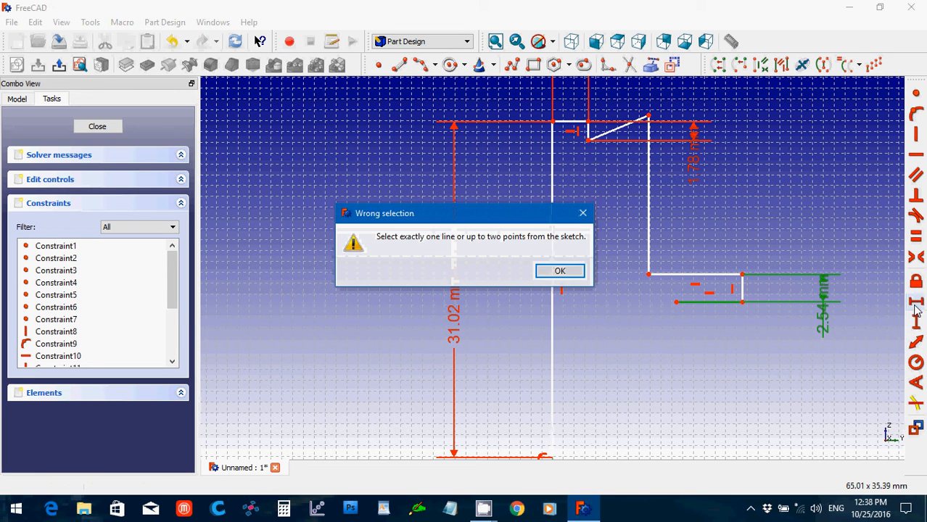
click(574, 272)
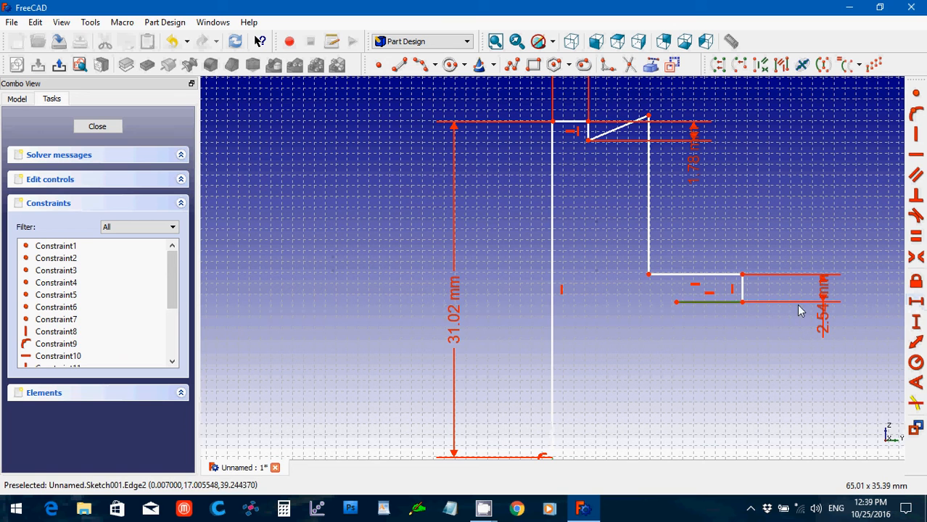
click(914, 304)
text(3)
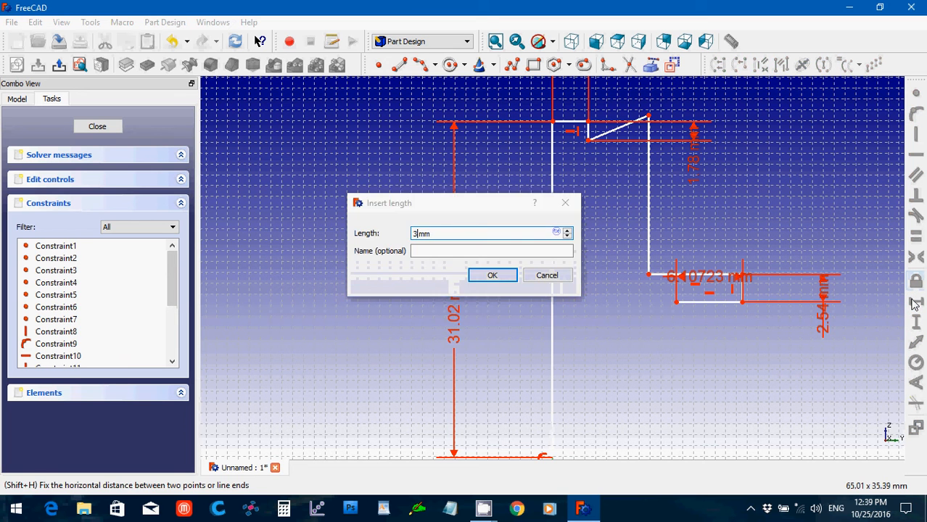
Set the bottom ledge line to 3 mm and its outer corner 14.99 mm horizontally from the vertical axis, placing both dimensions below the ledge
key(Return)
drag(711, 289, 716, 374)
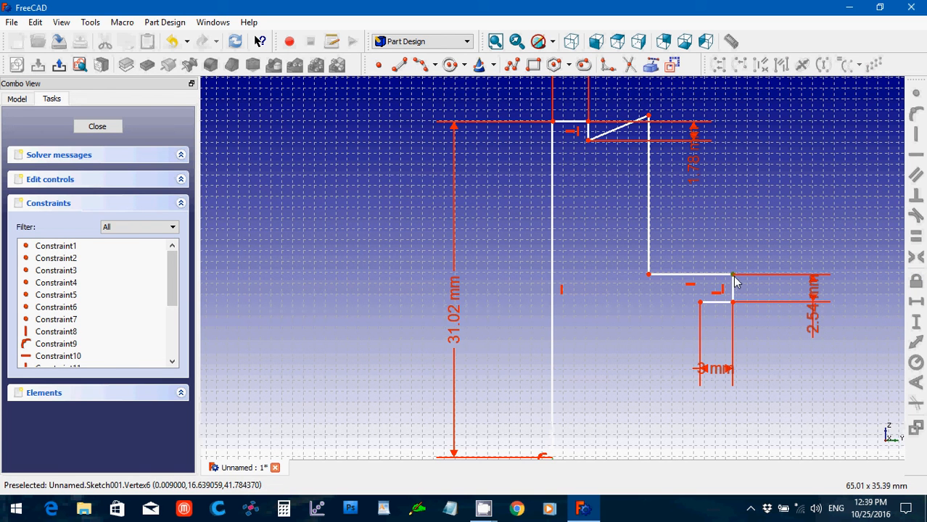
scroll(668, 387, down, 2)
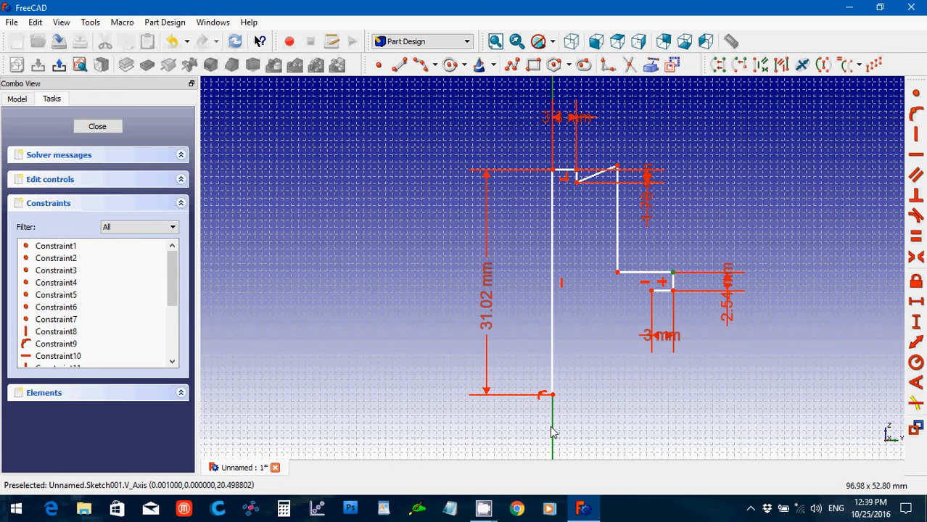
click(916, 305)
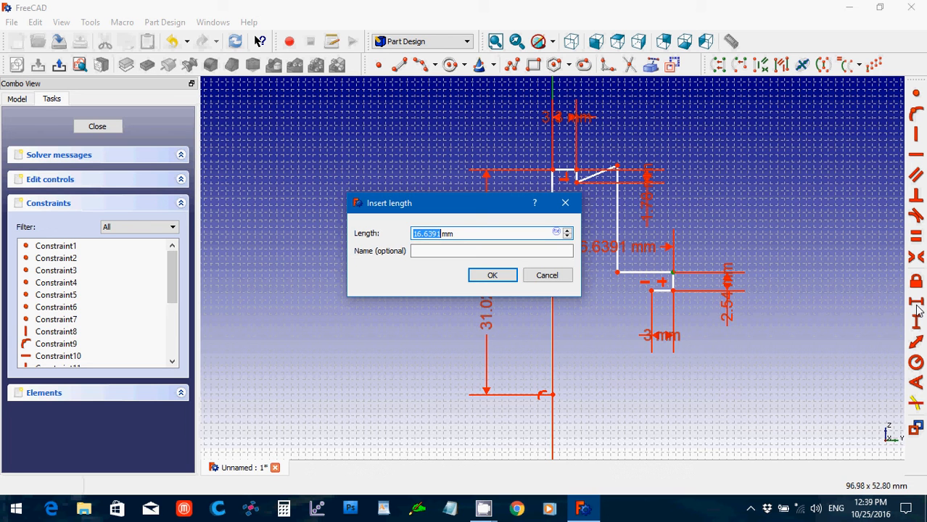
text(14.99)
key(Return)
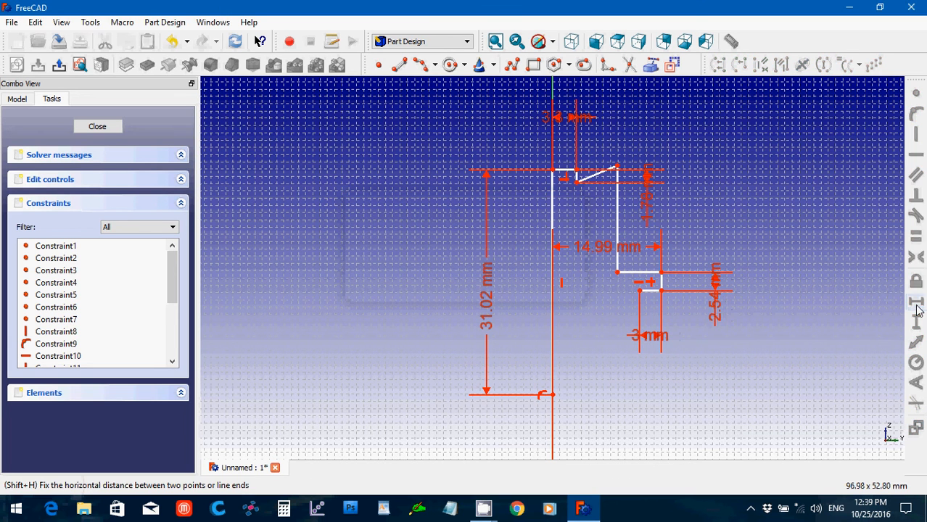
drag(596, 252, 592, 463)
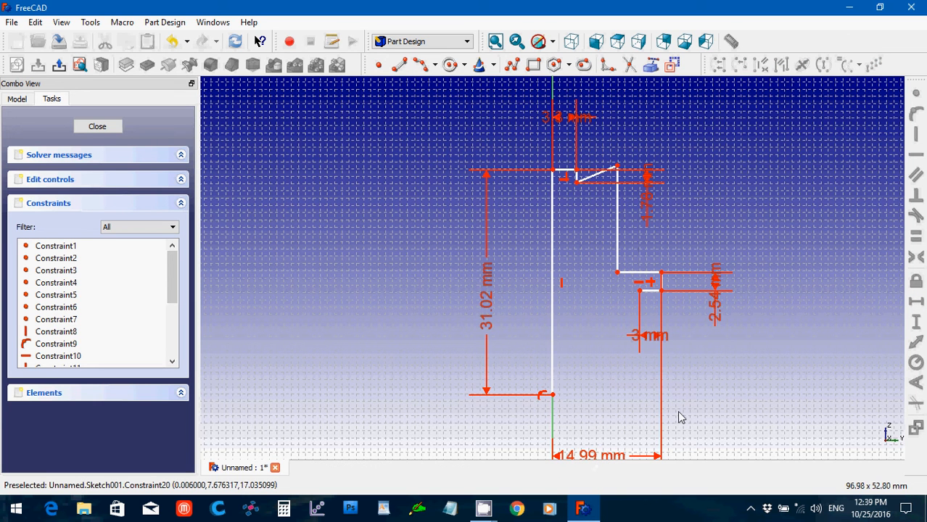
Constrain the ledge's upper inner corner to 10.16 mm horizontally from the vertical axis and place the dimension below the profile
click(617, 273)
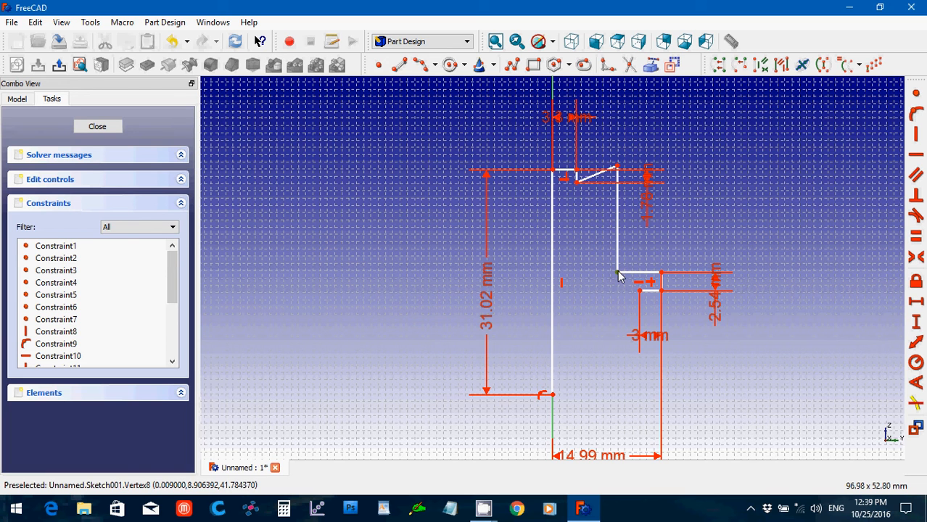
click(553, 422)
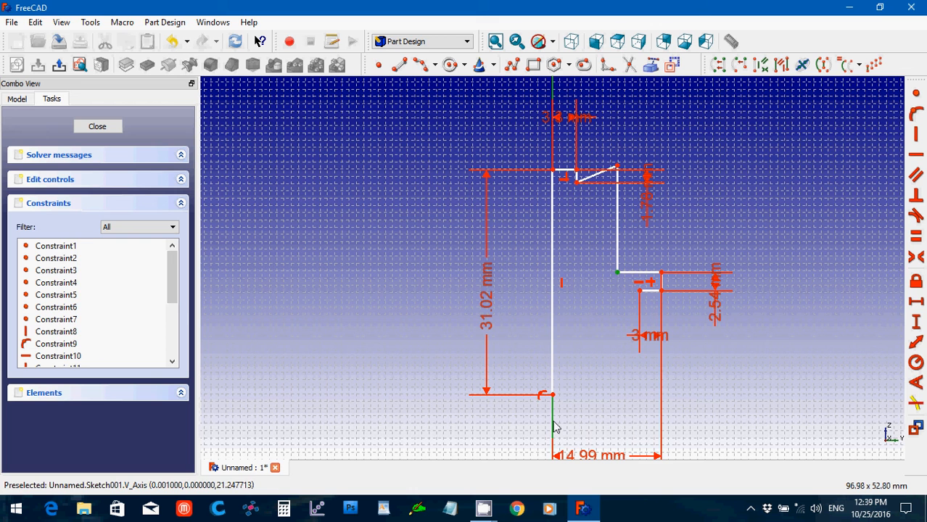
click(916, 303)
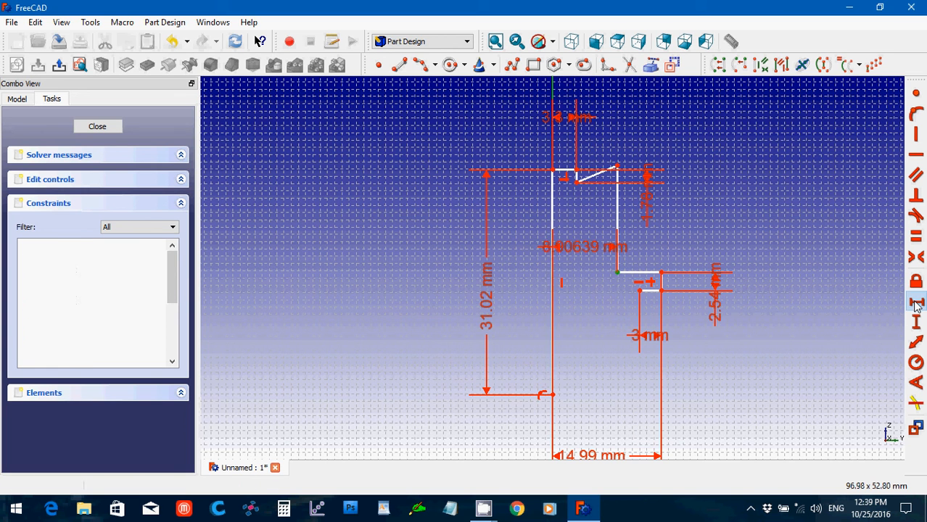
text(10.16mm)
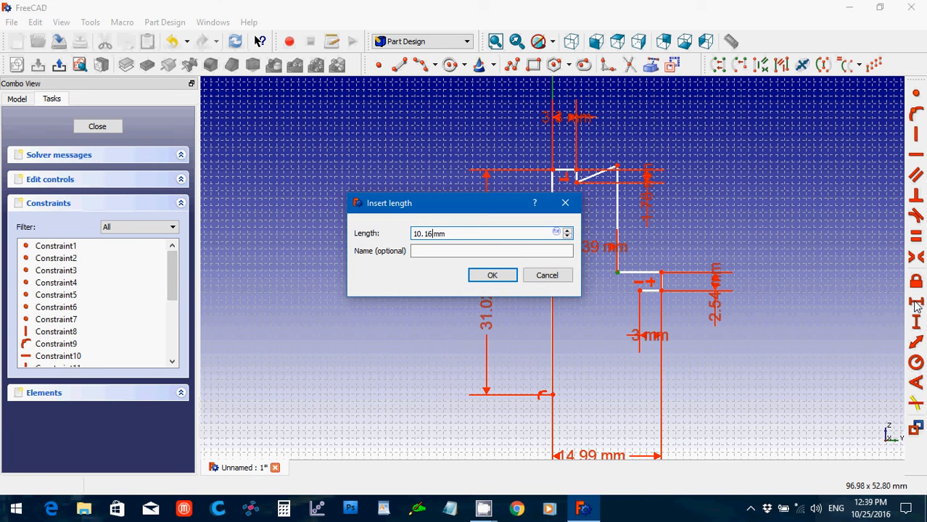
key(Return)
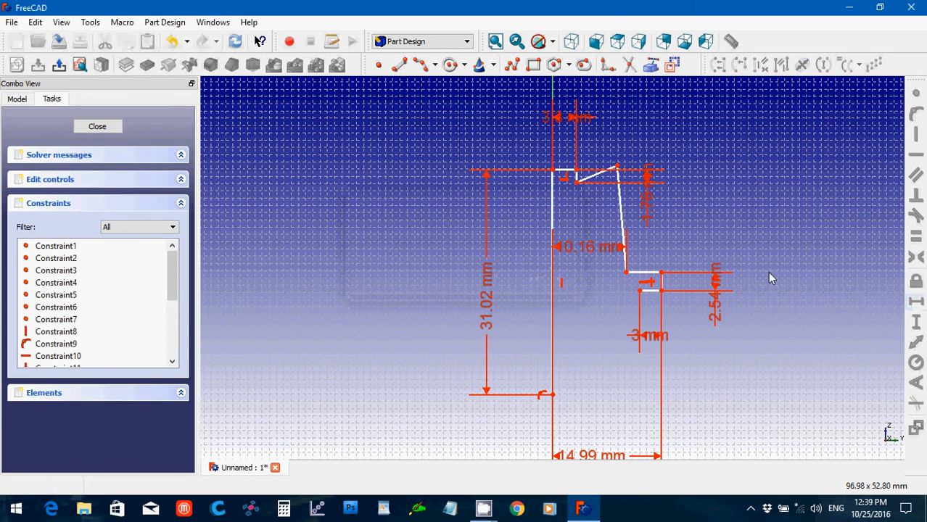
drag(593, 252, 618, 436)
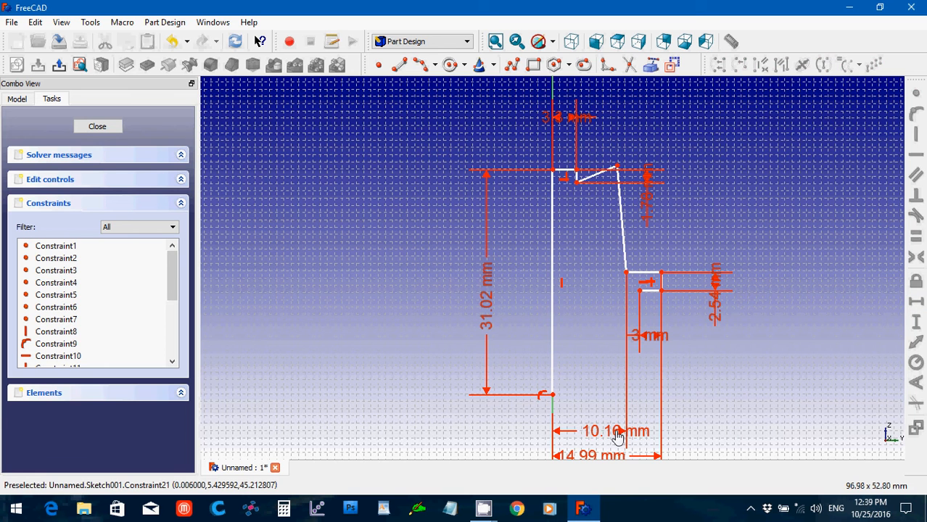
Constrain the slanted line rising from the ledge's inner corner to be vertical and set its length to 10.92 mm
click(622, 229)
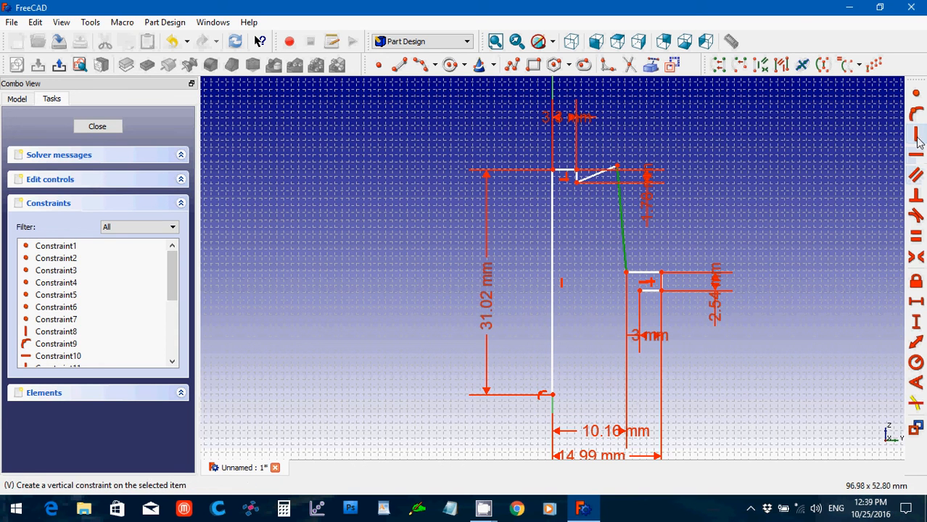
click(916, 136)
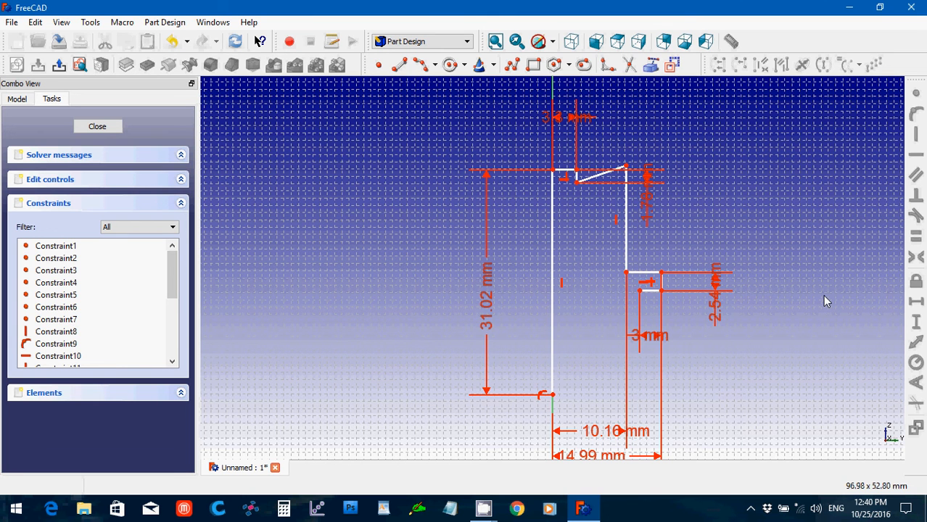
click(628, 248)
click(916, 322)
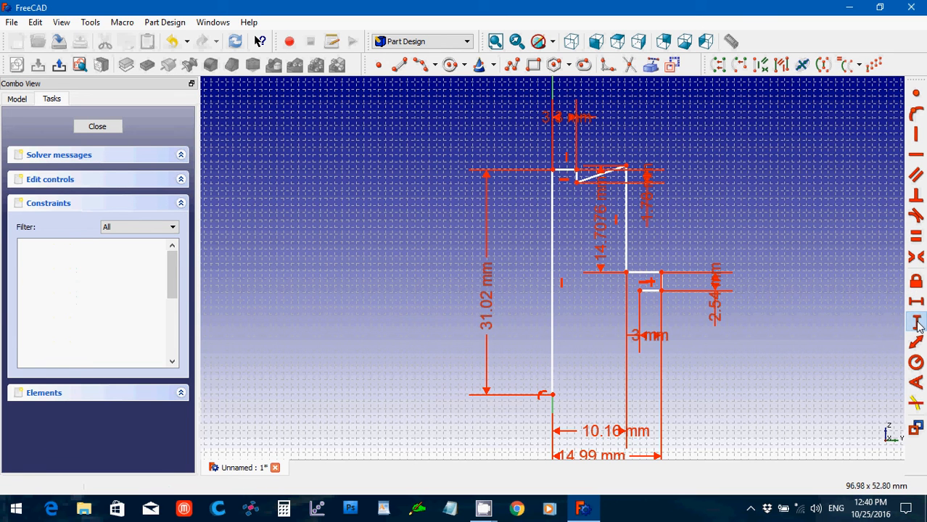
text(10.92)
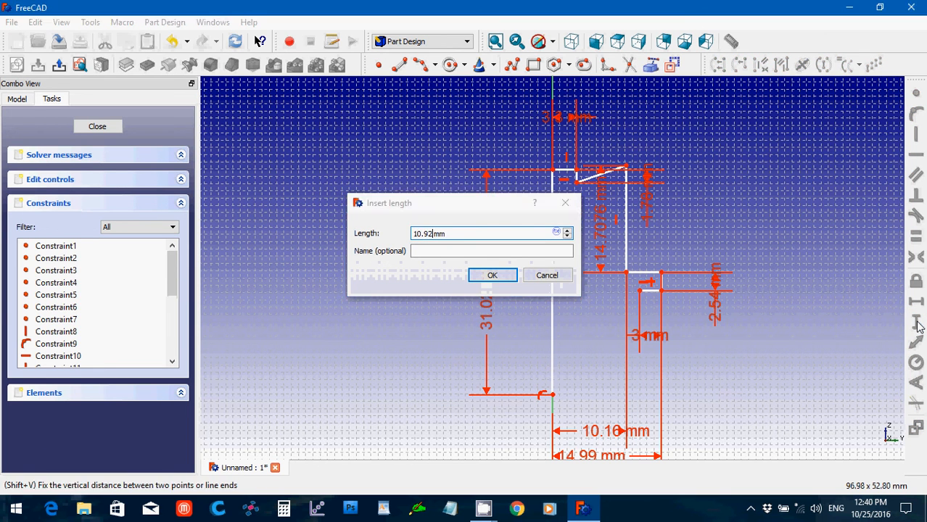
key(Return)
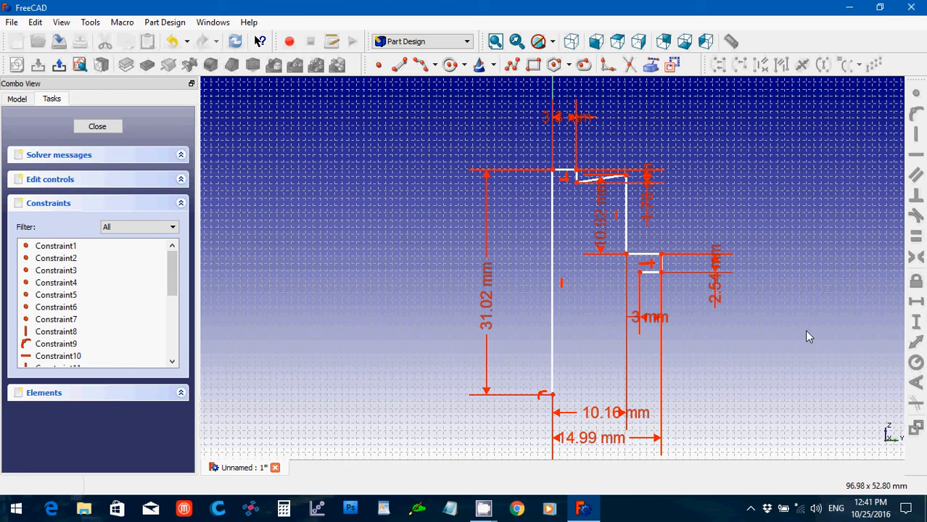
Dimension the vertical distance from the ledge's lower outer corner to the horizontal axis and move the dimension clear of the profile
scroll(665, 286, down, 1)
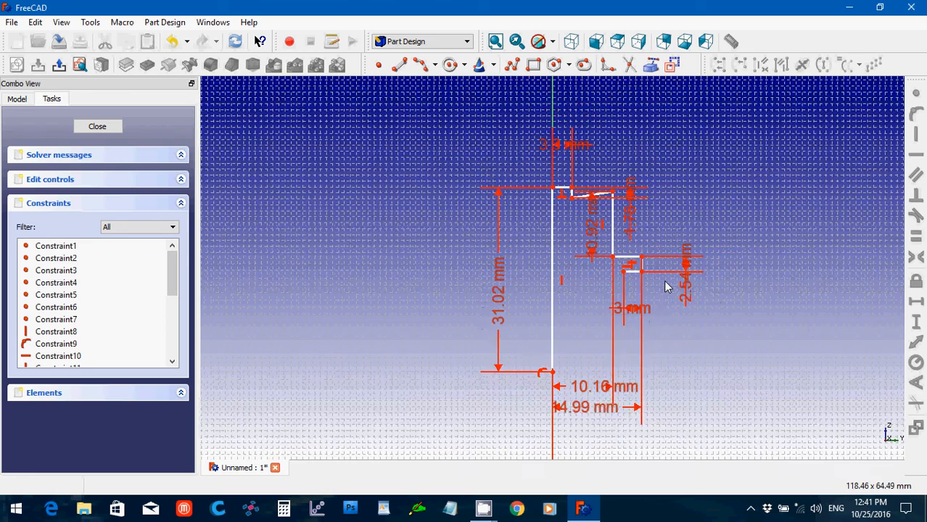
scroll(665, 286, down, 1)
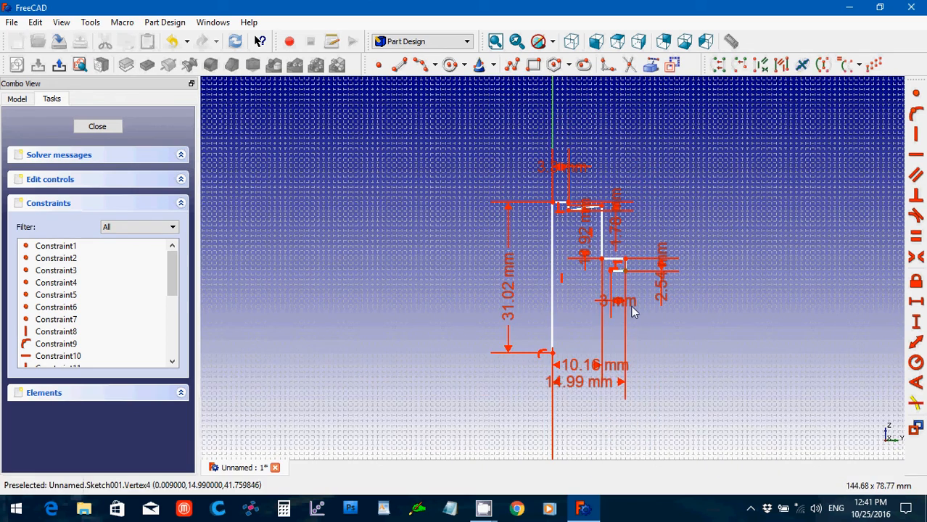
scroll(633, 312, down, 3)
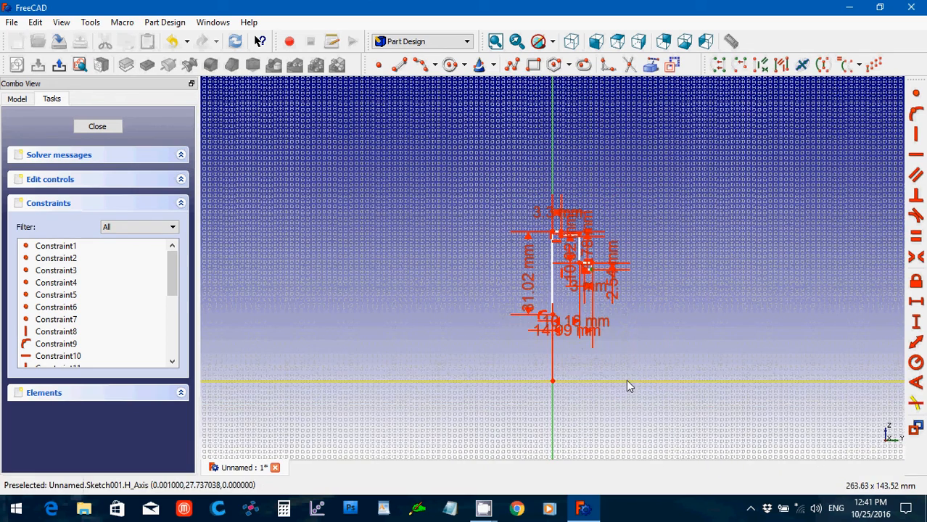
click(916, 326)
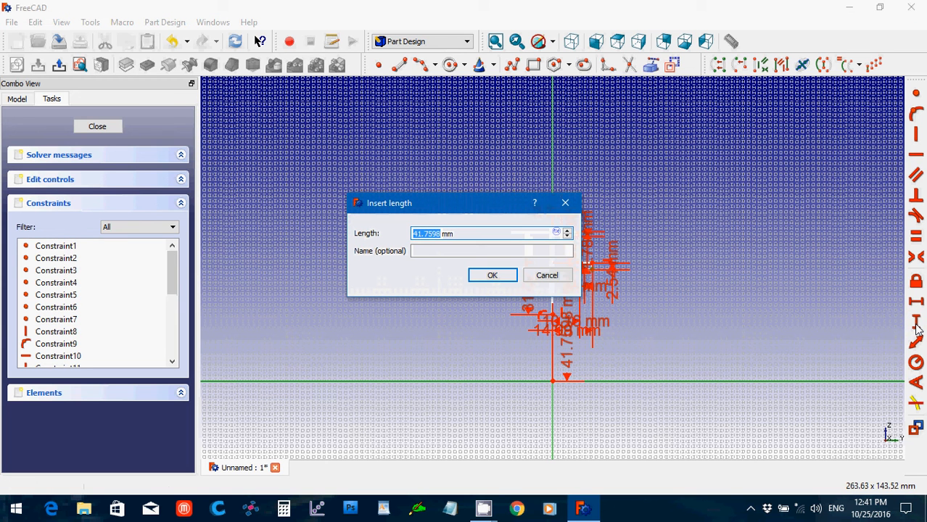
text(31.02)
key(Return)
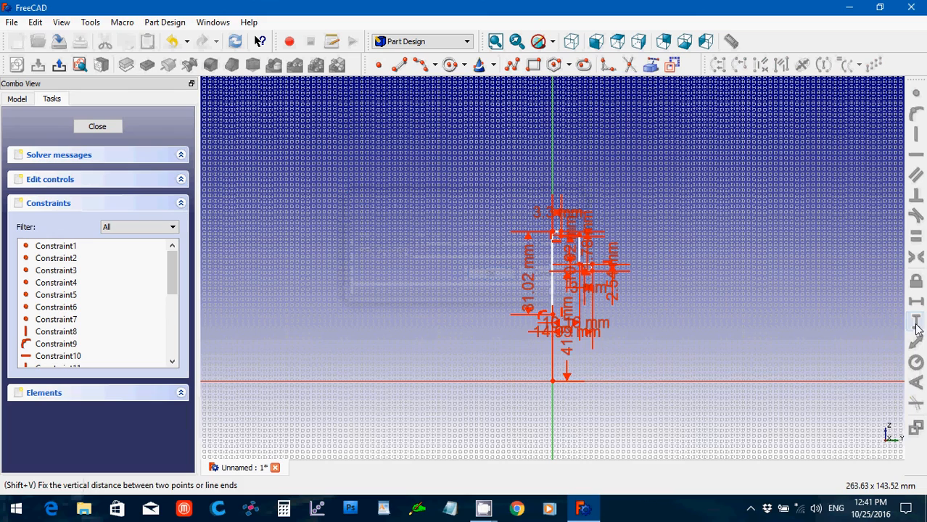
drag(567, 352, 719, 361)
scroll(669, 402, up, 6)
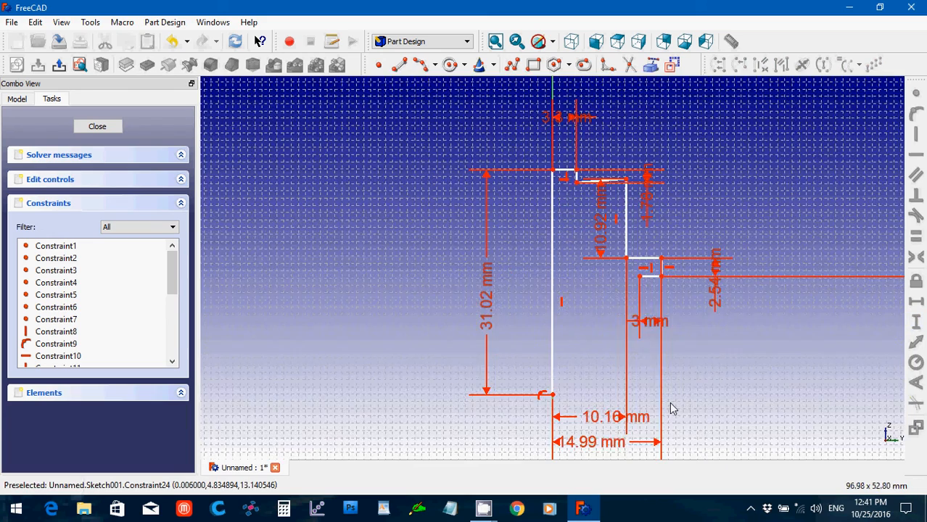
Move the 10.92 mm dimension out of the profile to the outer side of the vertical line
key(Down)
key(Down)
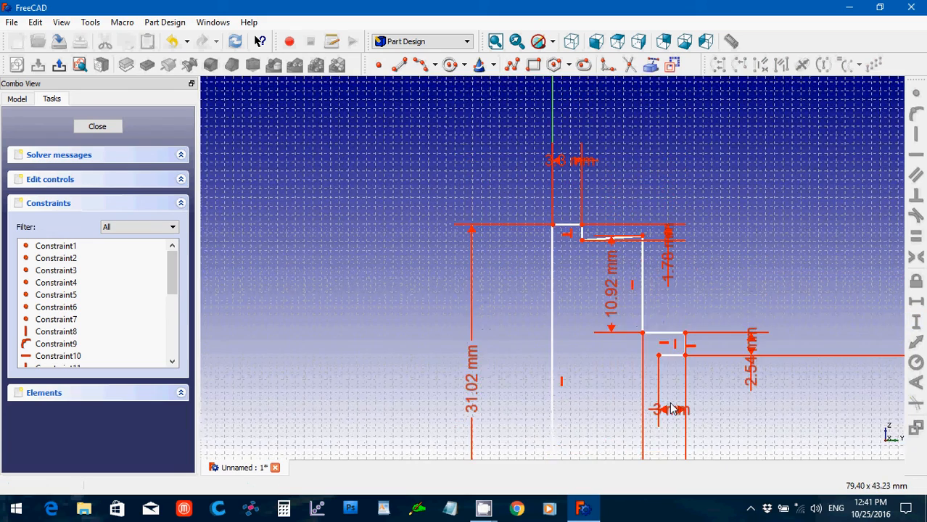
scroll(670, 408, up, 1)
scroll(671, 408, up, 1)
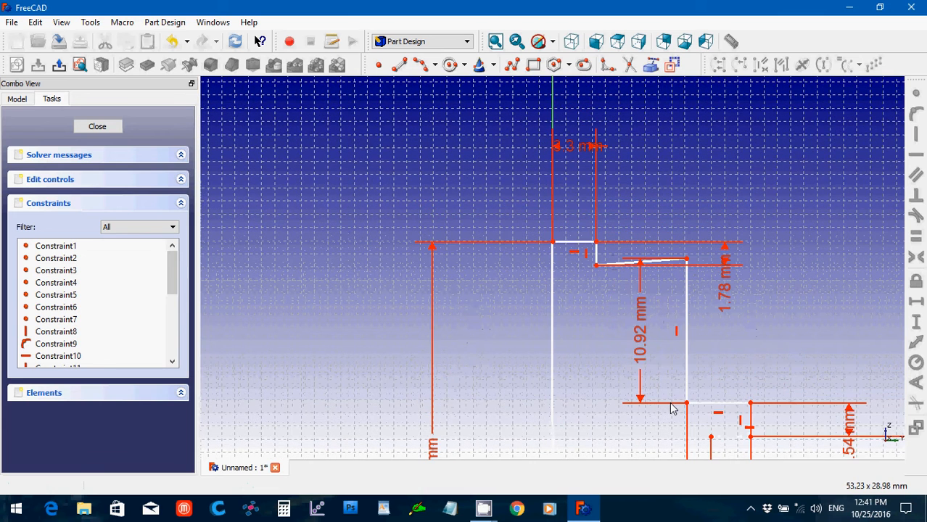
key(Up)
key(Up)
key(Up)
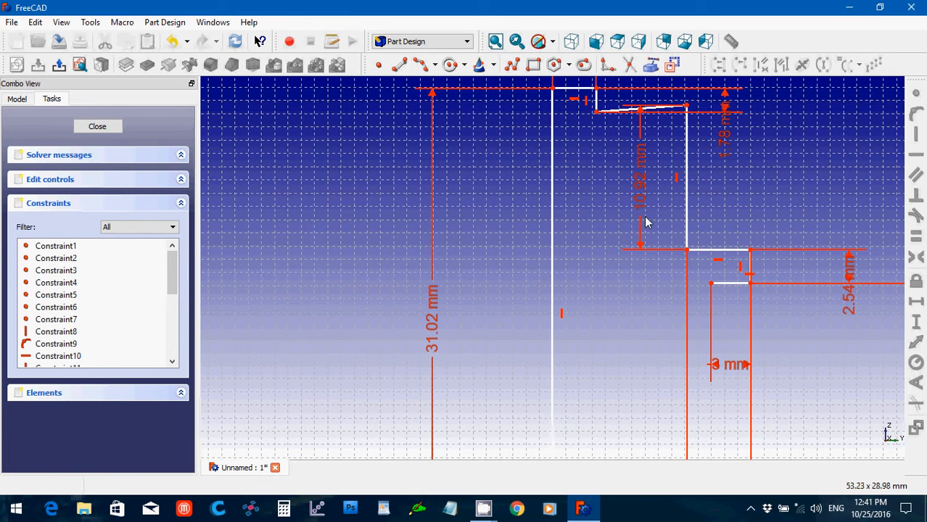
drag(644, 198, 825, 213)
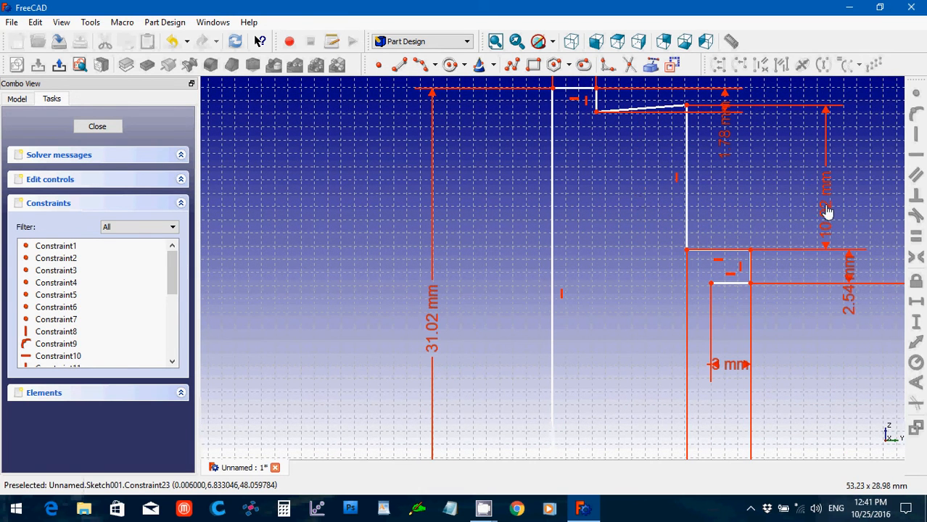
Set the length of the vertical line above the ledge to 8 mm
key(Down)
key(Down)
key(Down)
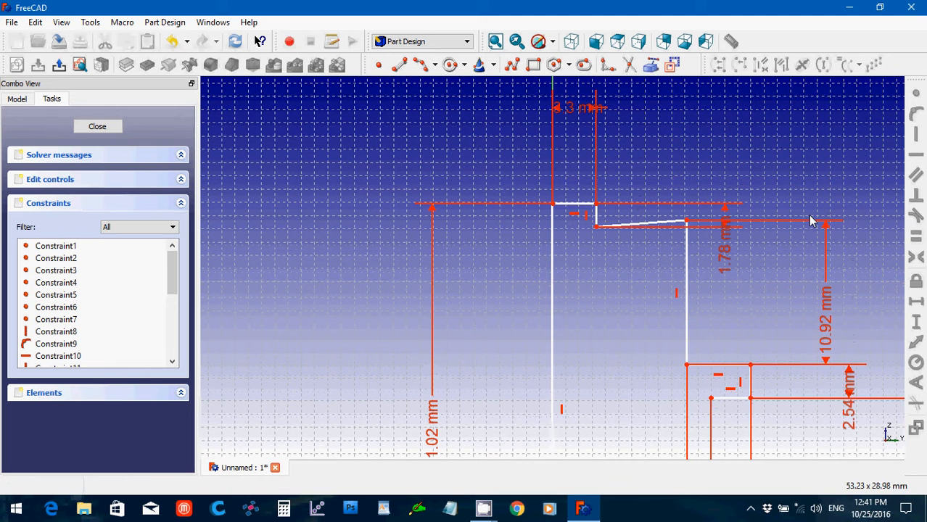
key(Up)
key(Up)
key(Up)
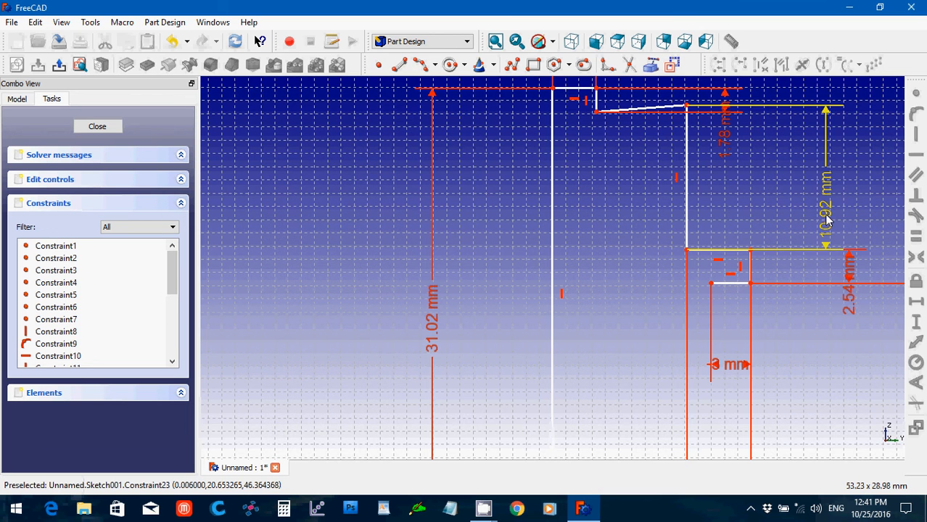
double_click(826, 221)
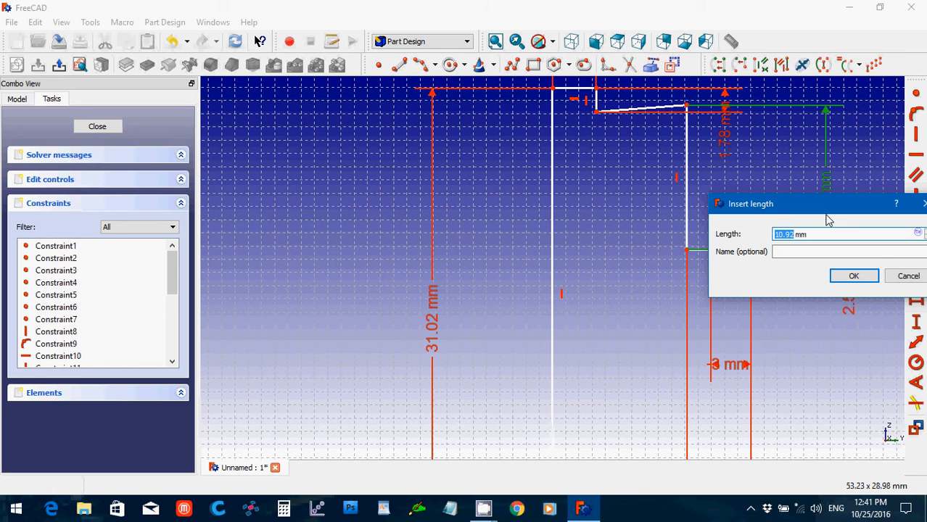
text(8)
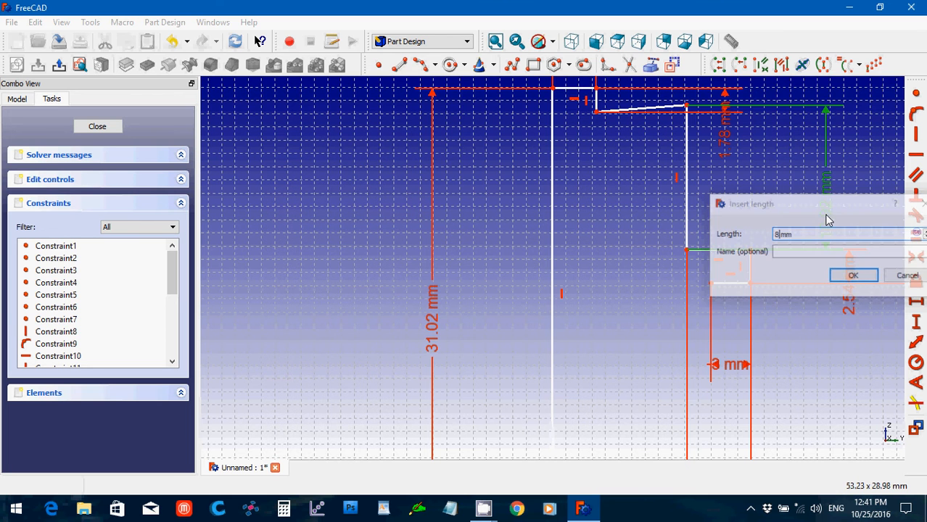
key(Return)
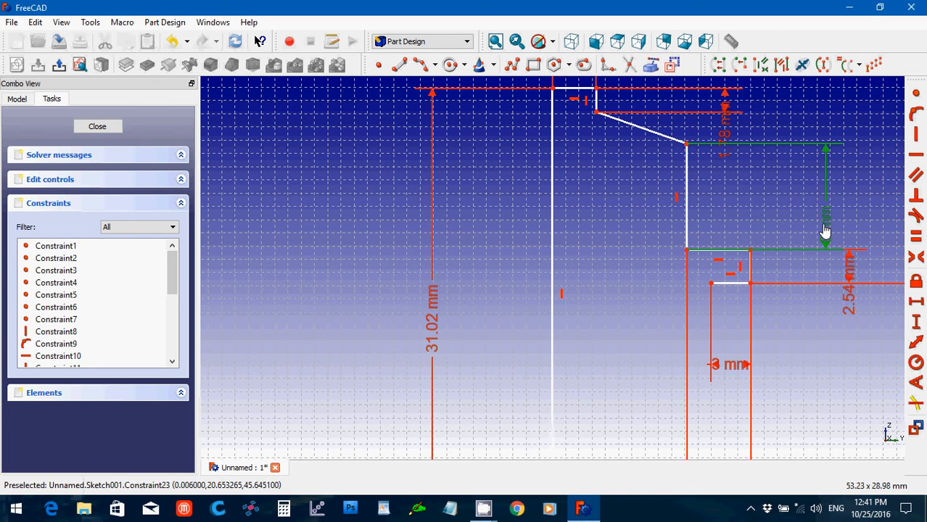
Set the length of the vertical line above the ledge to 6 mm
click(825, 230)
double_click(826, 230)
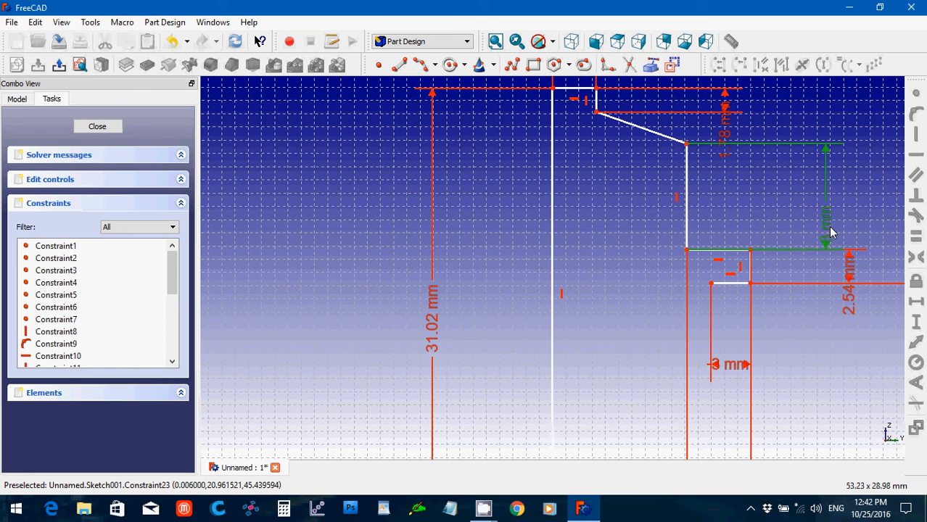
text(6)
key(Return)
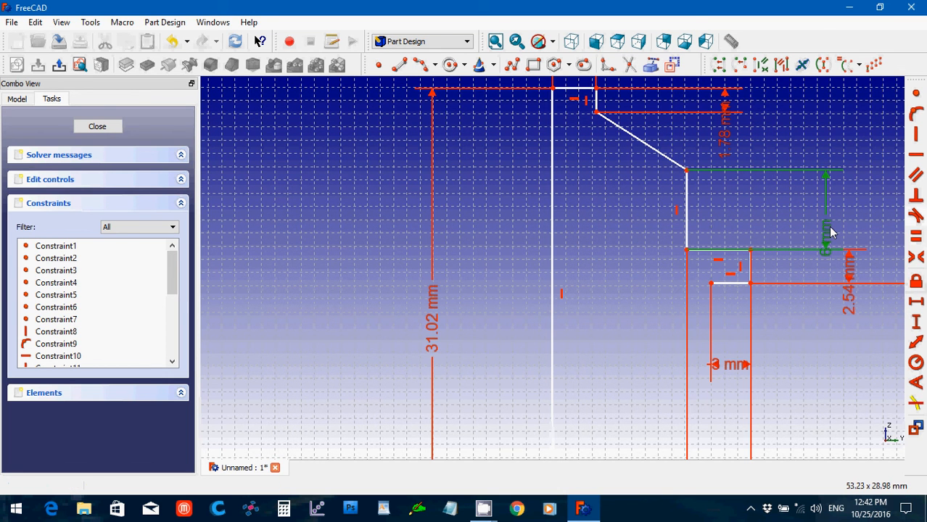
scroll(819, 253, down, 1)
scroll(817, 258, up, 1)
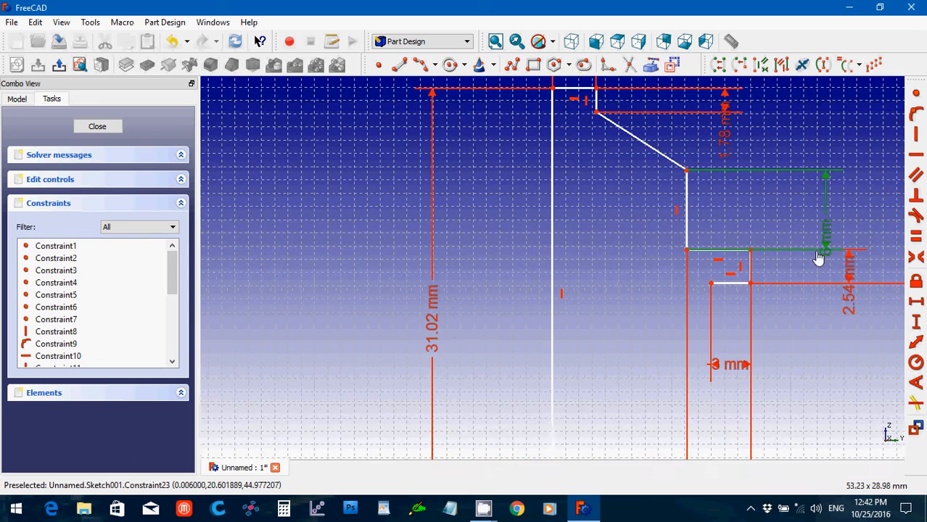
scroll(818, 258, up, 2)
key(Up)
key(Up)
key(Up)
key(Up)
key(Up)
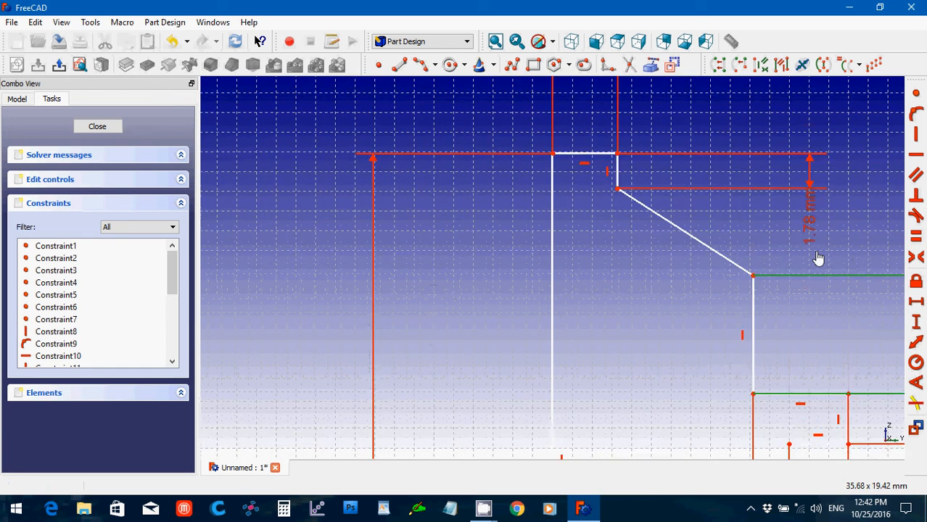
Fillet the profile's upper outer corner, between the short top edge and the short vertical line, with a radius of about 0.25 mm
scroll(818, 259, up, 2)
key(Up)
key(Up)
key(Up)
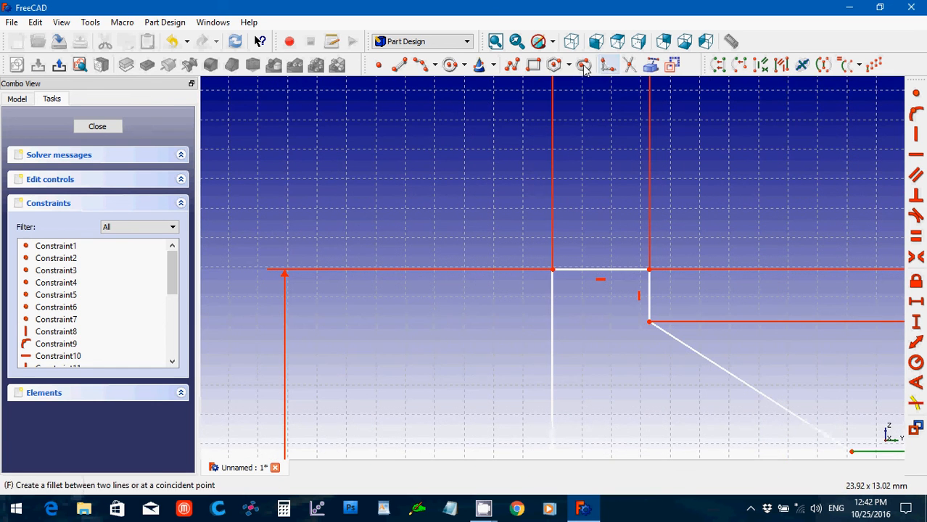
click(606, 67)
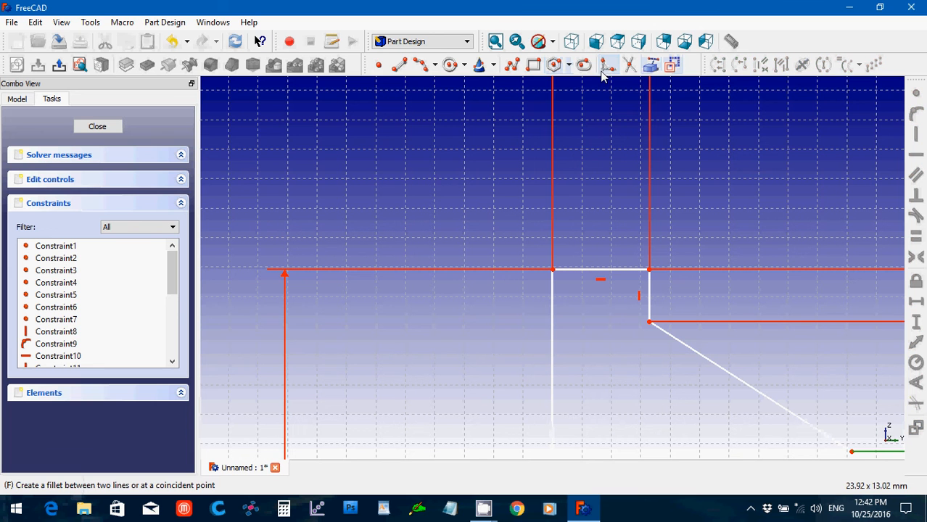
click(649, 269)
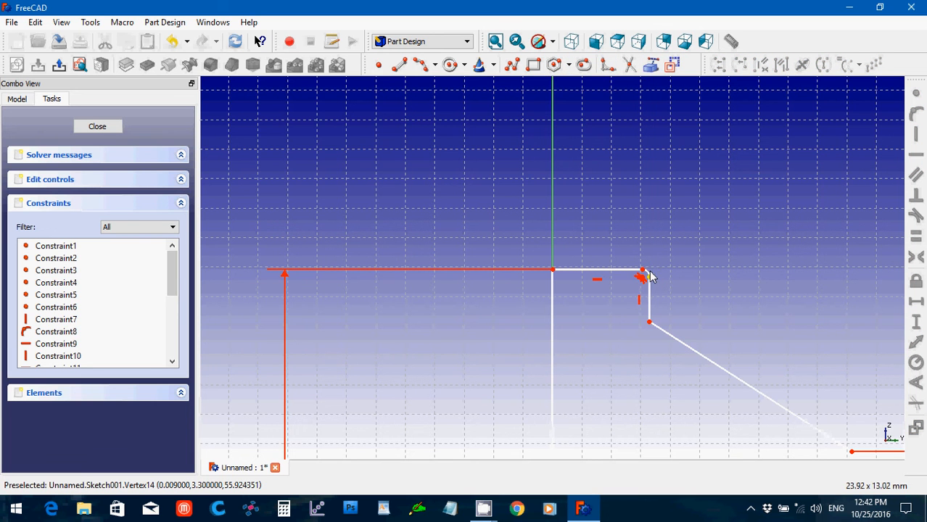
Dimension the vertical distance from the fillet's top-edge endpoint to the sloped line's upper end and move the dimension clear of the profile
click(650, 325)
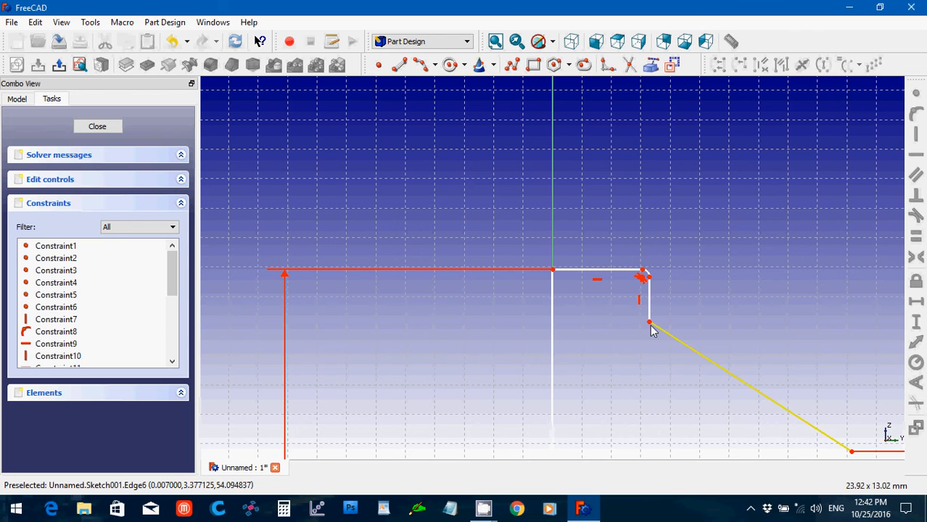
click(650, 323)
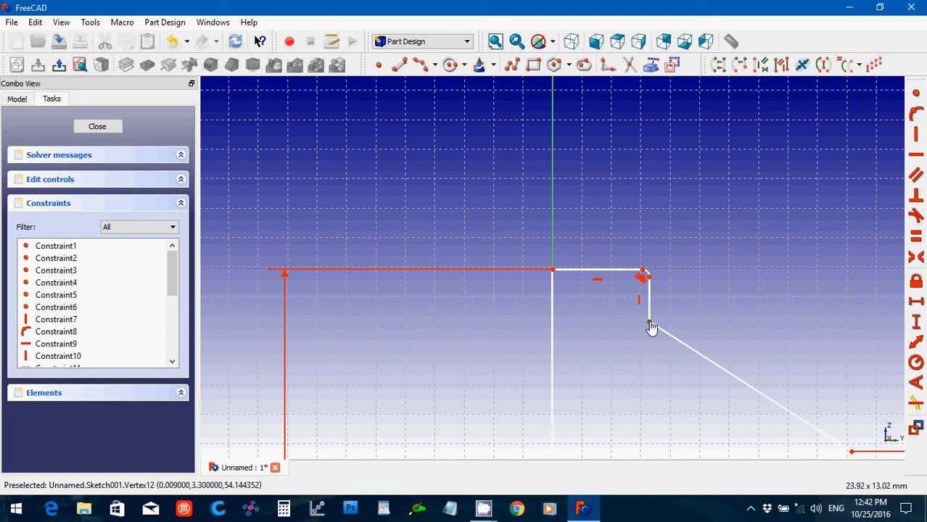
click(643, 272)
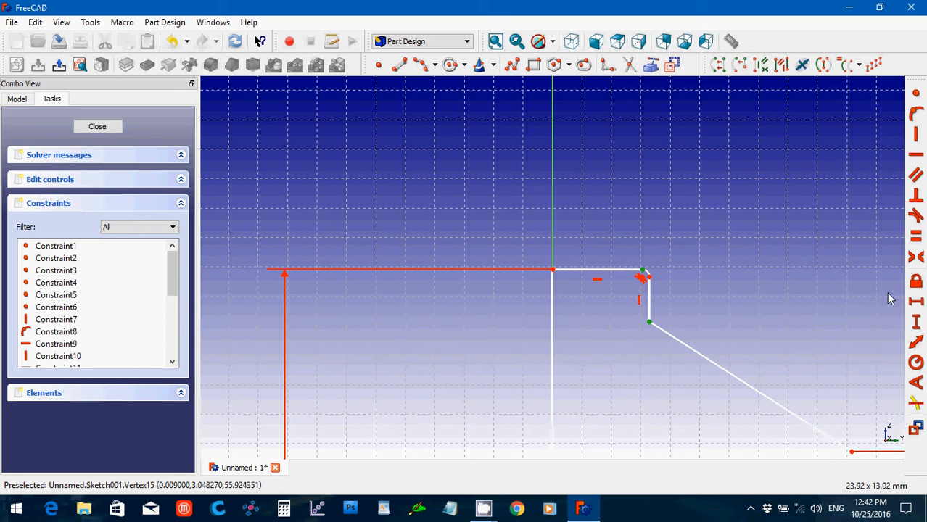
click(915, 322)
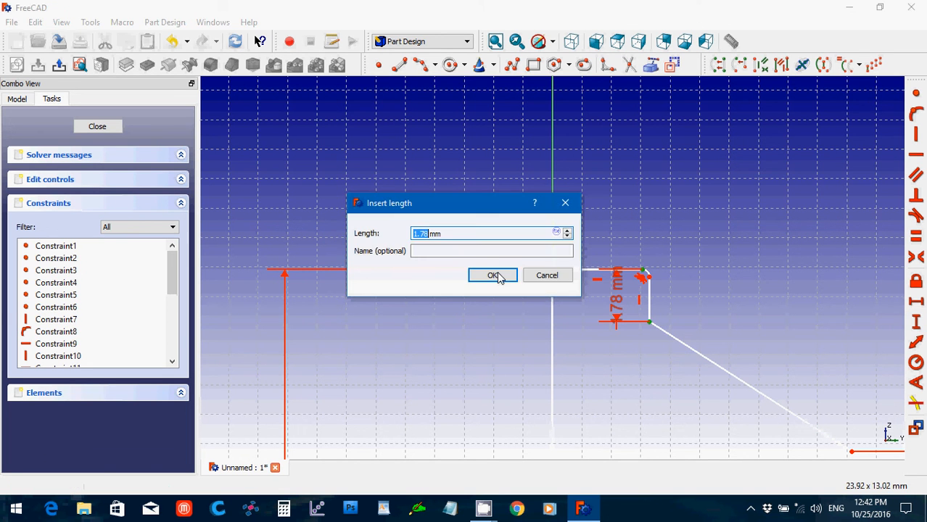
click(496, 274)
drag(622, 304, 814, 304)
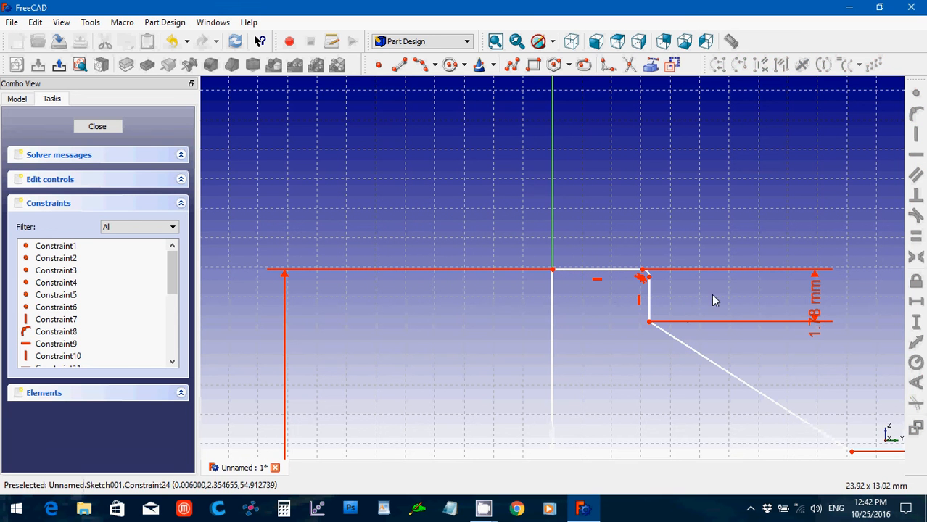
Set the horizontal distance from the vertical axis to the fillet's lower endpoint to 3.3 mm and place the dimension above the profile
click(648, 276)
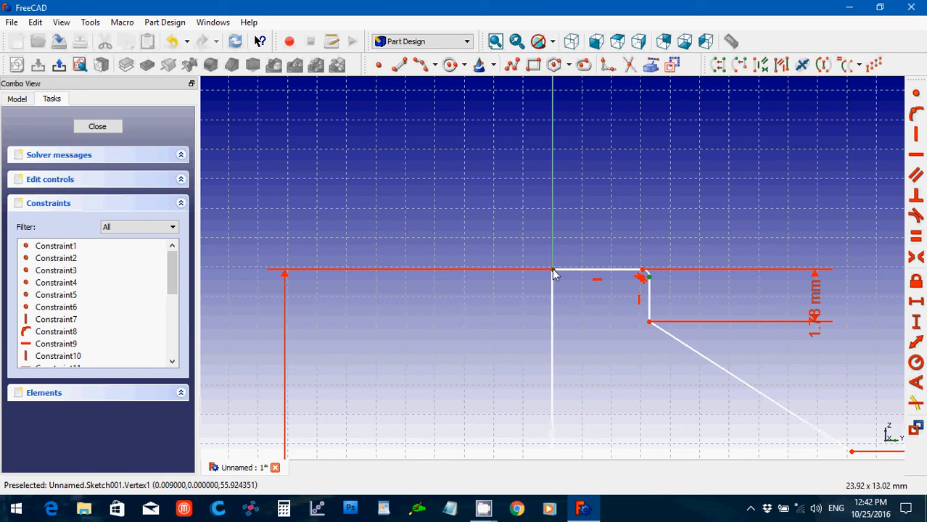
click(915, 301)
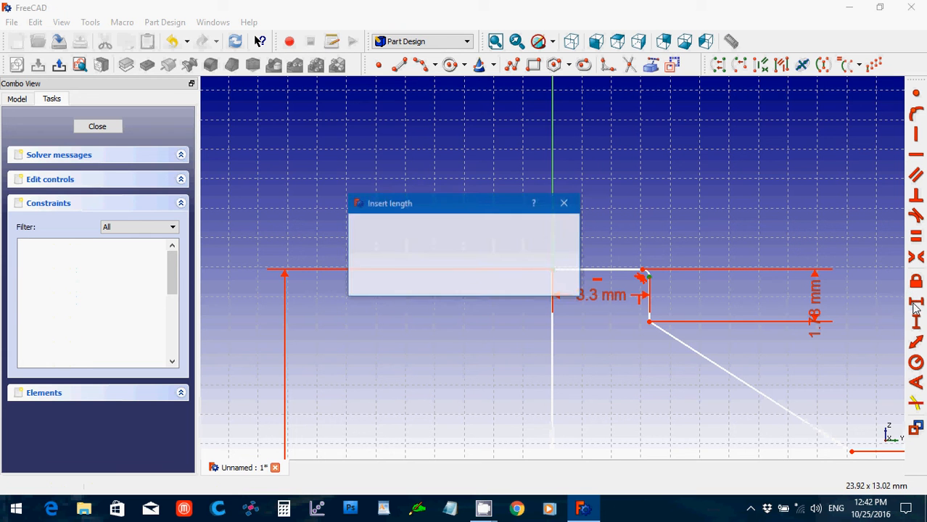
text(3.2)
click(501, 276)
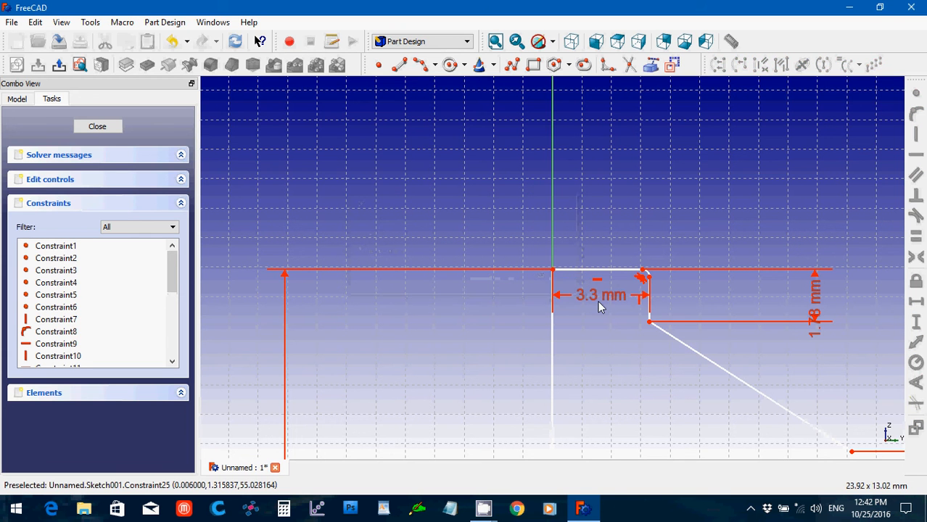
drag(598, 301, 632, 200)
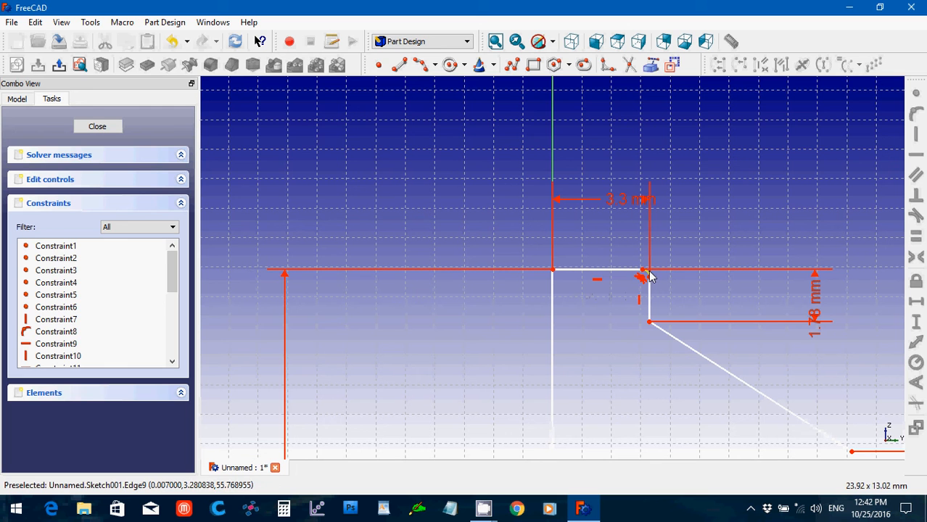
Constrain the radius of the fillet arc at the profile's upper corner to 1.5 mm
click(645, 279)
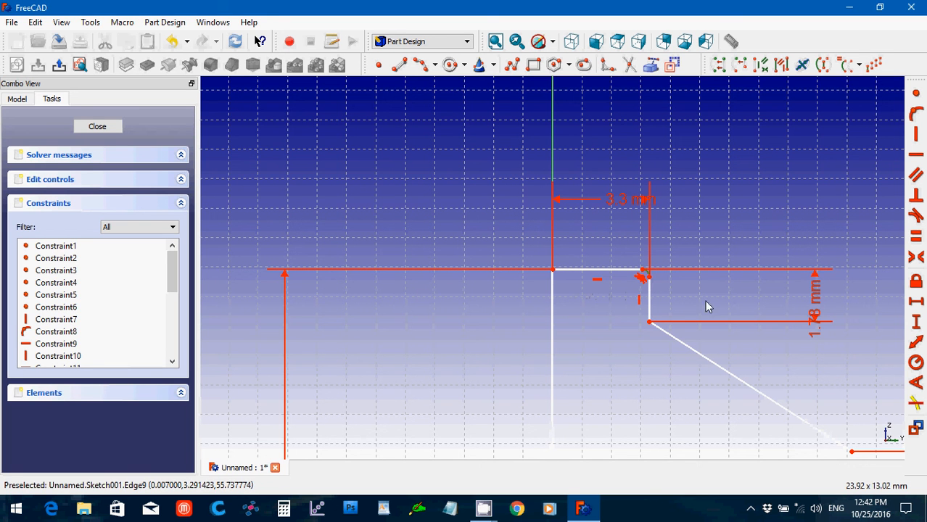
click(915, 364)
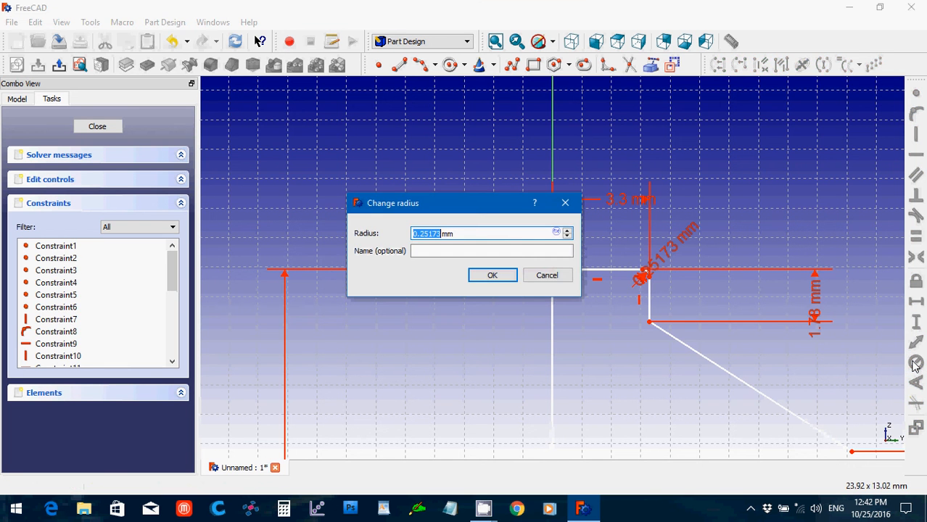
text(1.5)
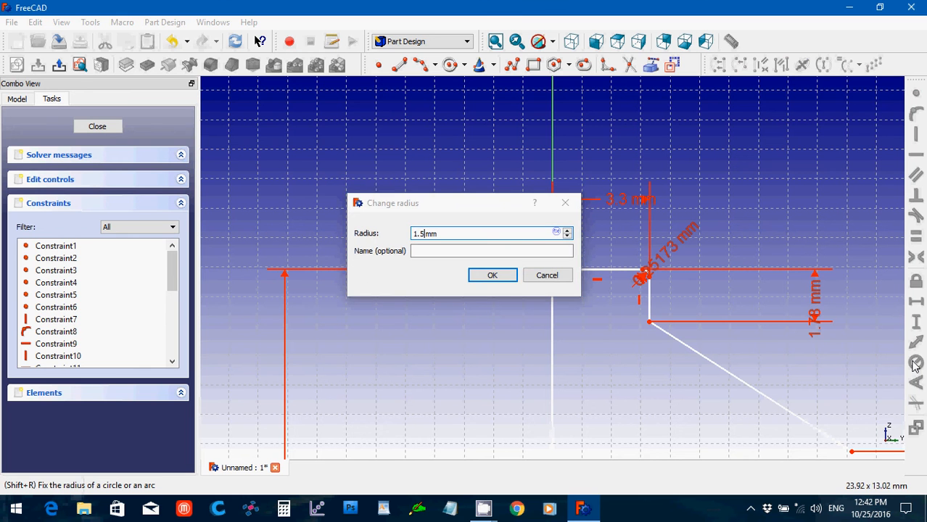
key(Return)
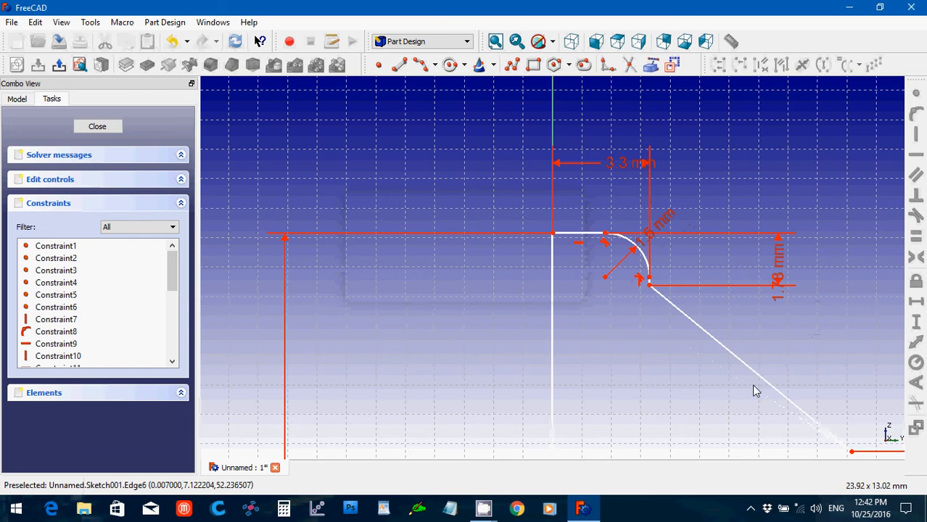
Draw an outward-bulging three-point arc of about 19.8 mm radius from the long vertical line's lower end to the ledge's open lower inner endpoint
scroll(754, 392, down, 5)
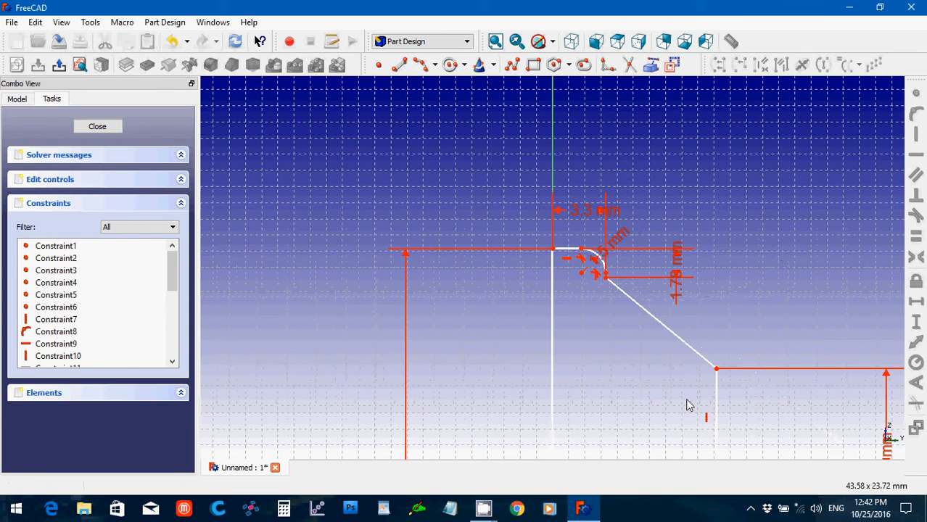
key(Down)
key(Down)
key(Down)
key(Down)
key(Down)
scroll(686, 399, down, 3)
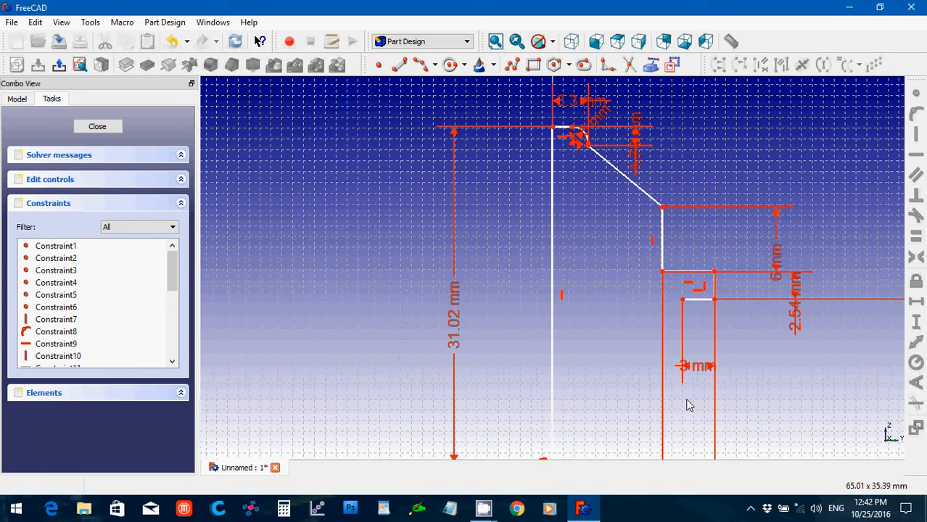
scroll(688, 405, down, 1)
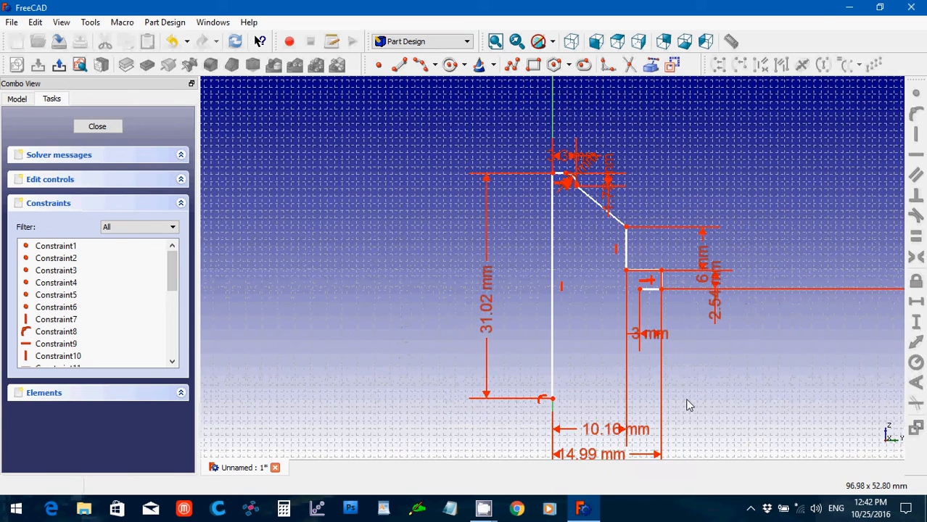
key(Down)
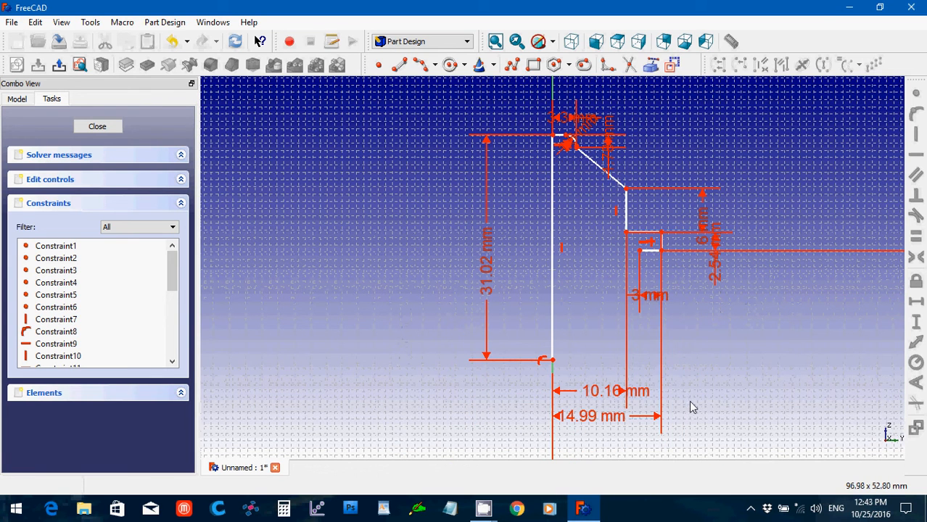
click(423, 65)
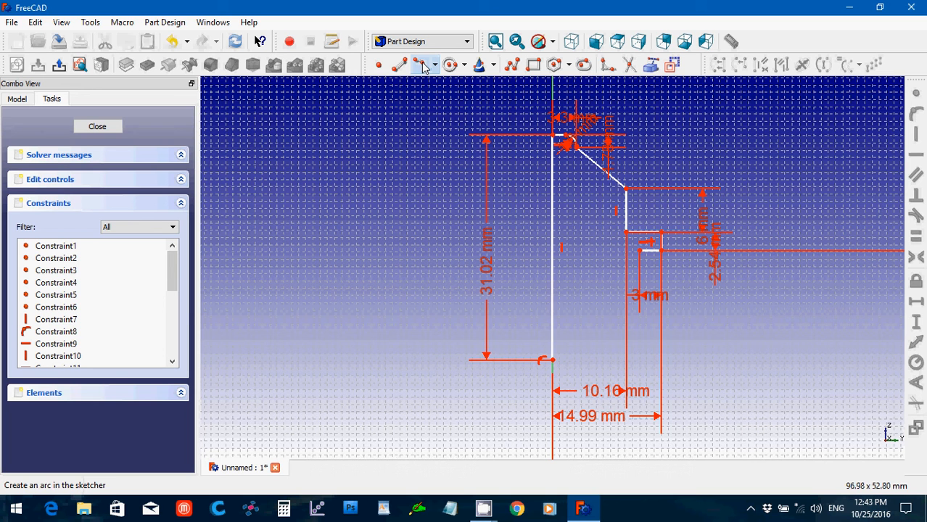
click(553, 360)
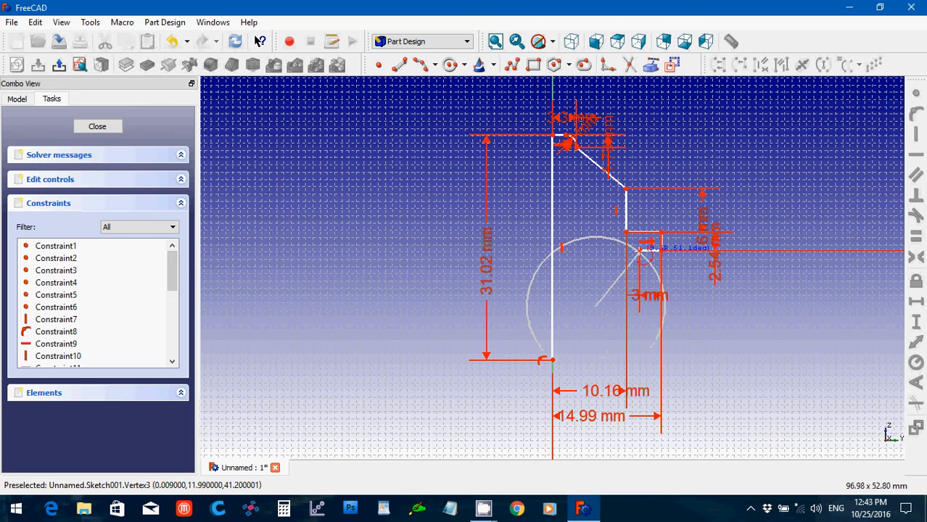
click(638, 251)
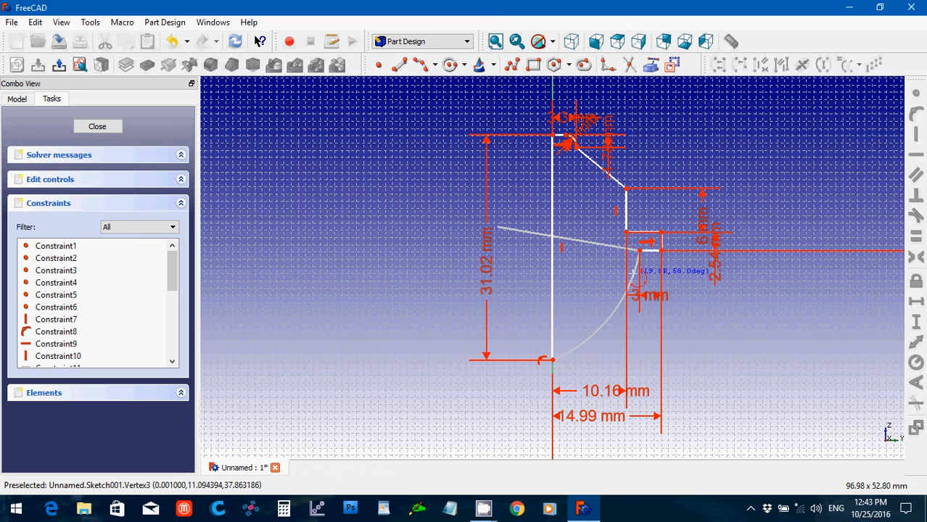
click(635, 262)
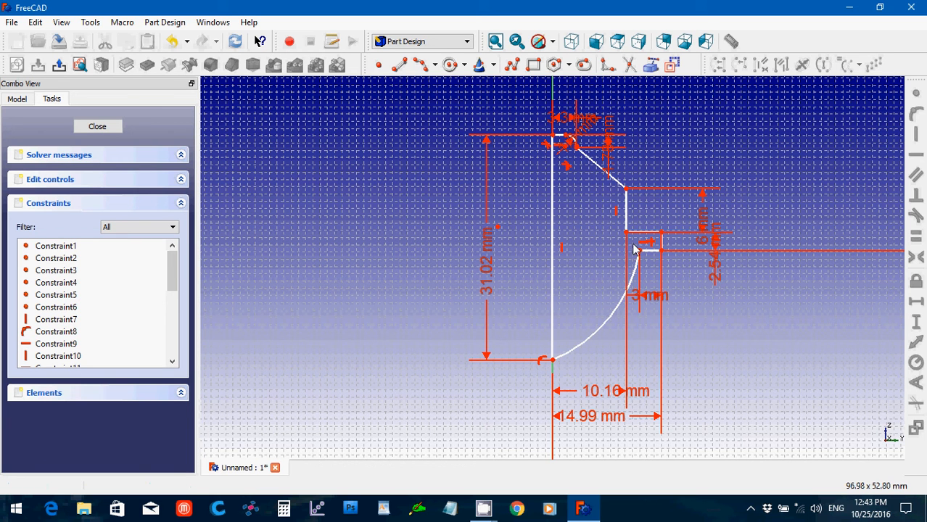
Make both ends of the arc coincident with the adjoining endpoints of the ledge and the long vertical line
click(638, 250)
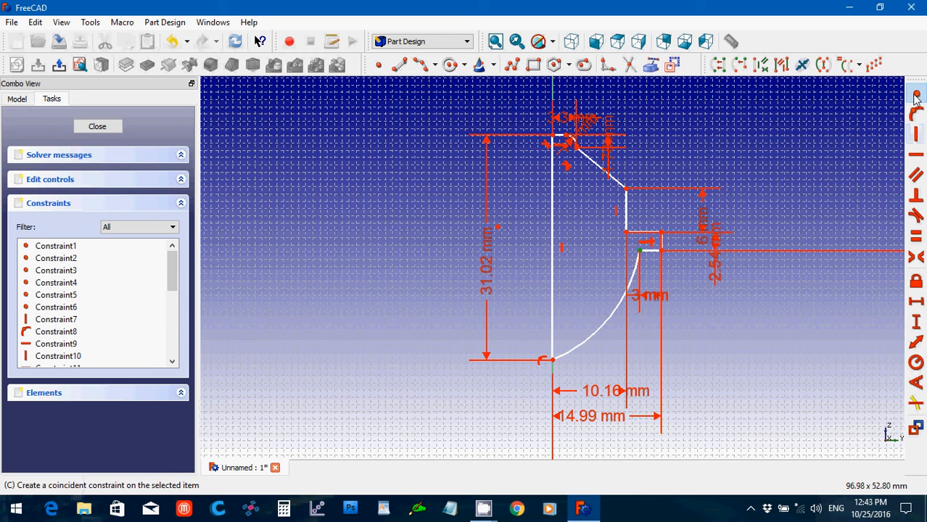
click(553, 360)
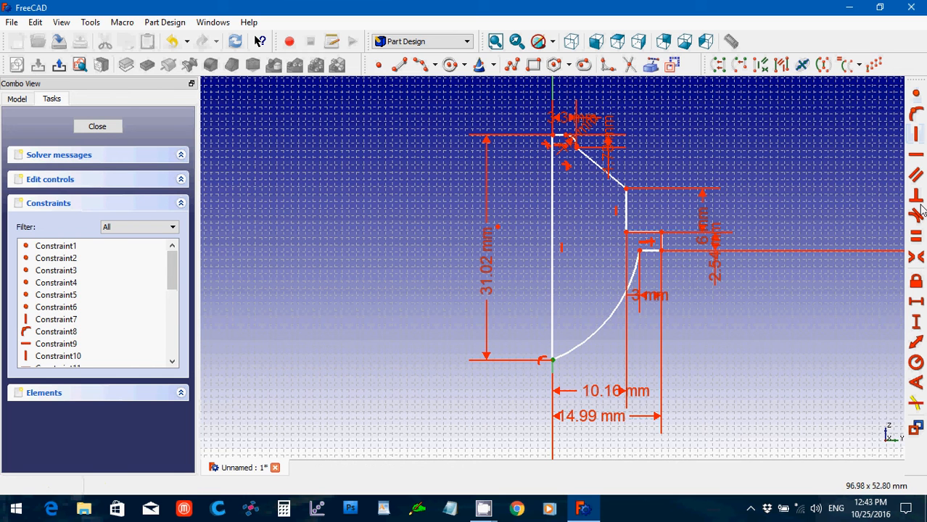
click(920, 100)
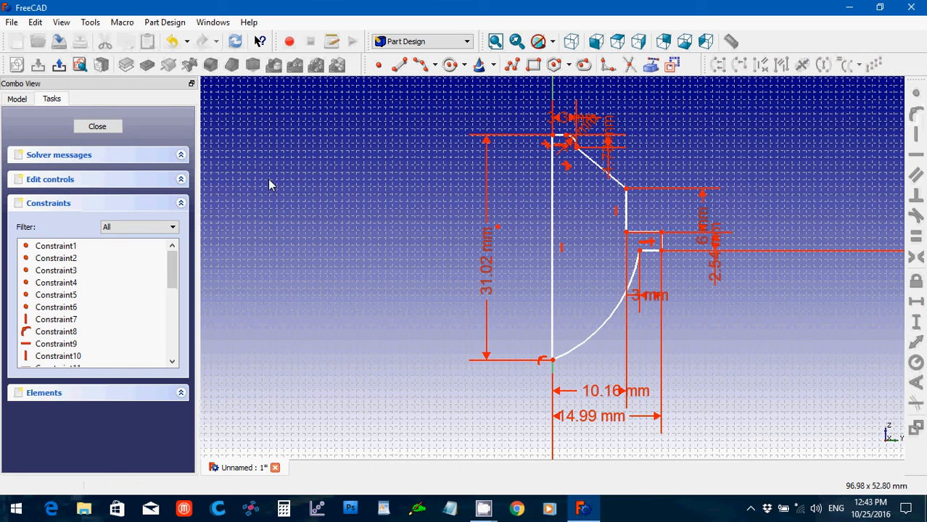
Finish the sketch and revolve the profile 360° around the vertical sketch axis
click(97, 127)
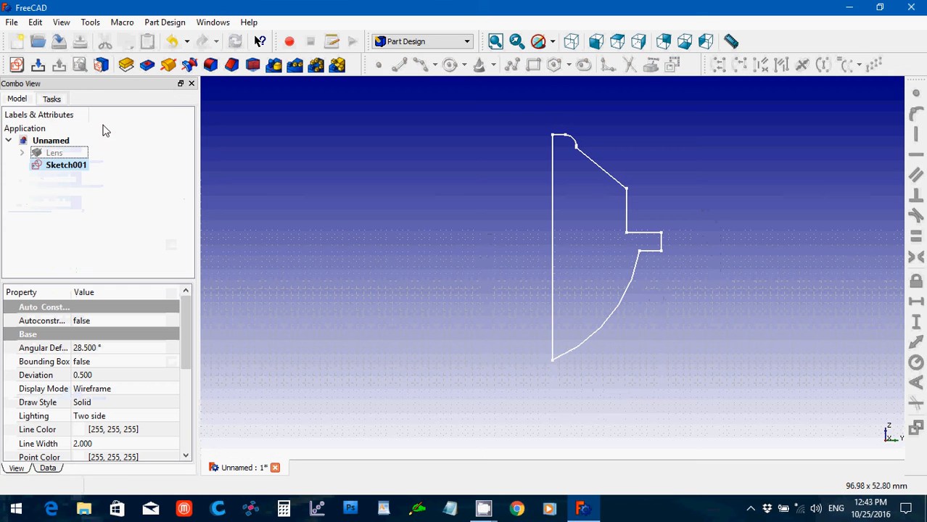
click(175, 66)
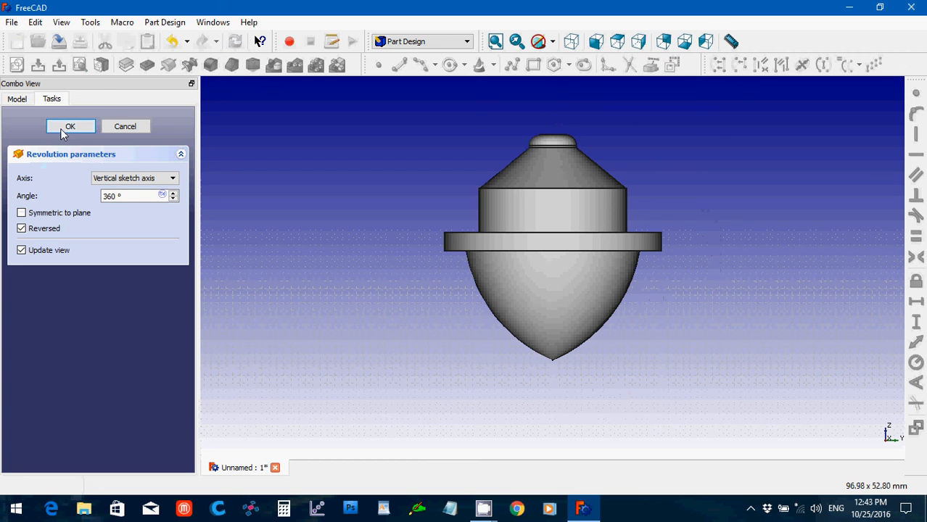
click(65, 128)
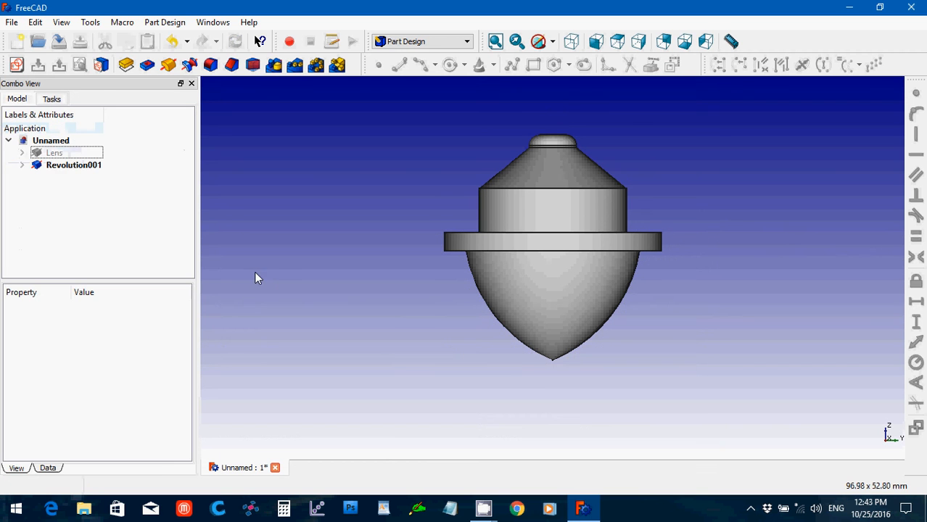
Set the revolved body's shape color to yellow with RGB 255, 255, 0 and deselect it
click(73, 165)
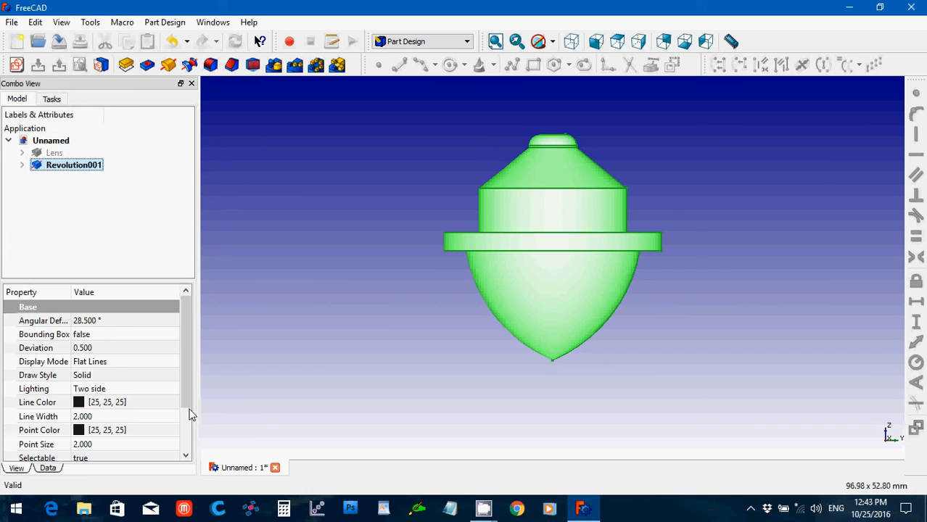
scroll(185, 395, down, 2)
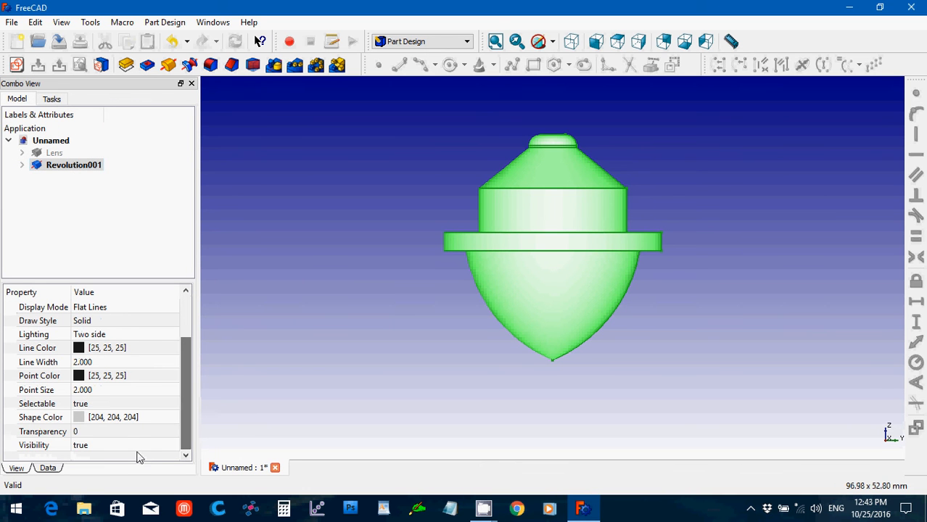
click(98, 419)
click(111, 421)
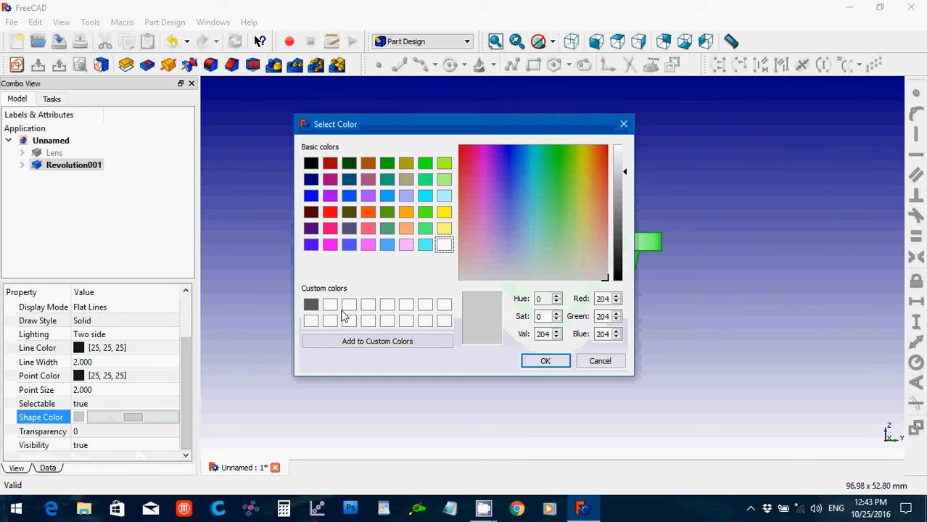
click(444, 213)
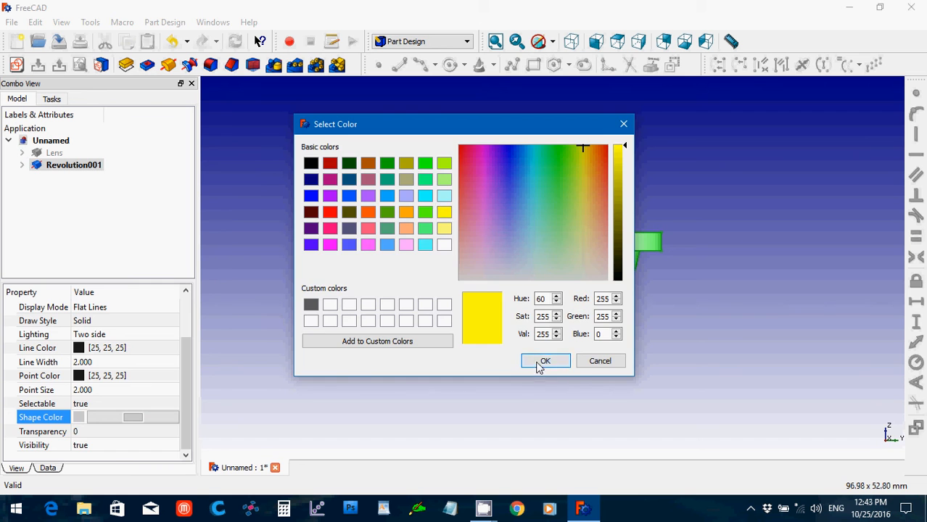
click(544, 361)
click(343, 303)
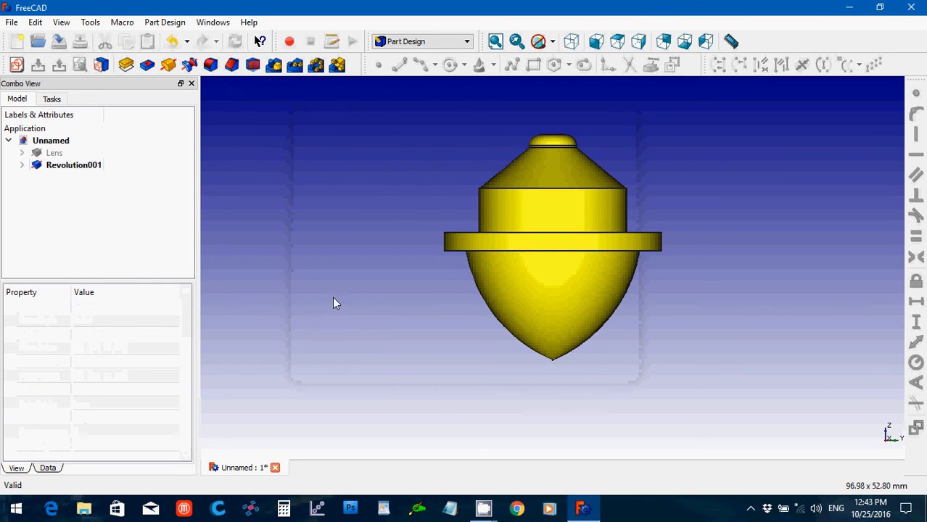
Rename the yellow revolved body as Bulb and deselect it
click(78, 168)
right_click(78, 169)
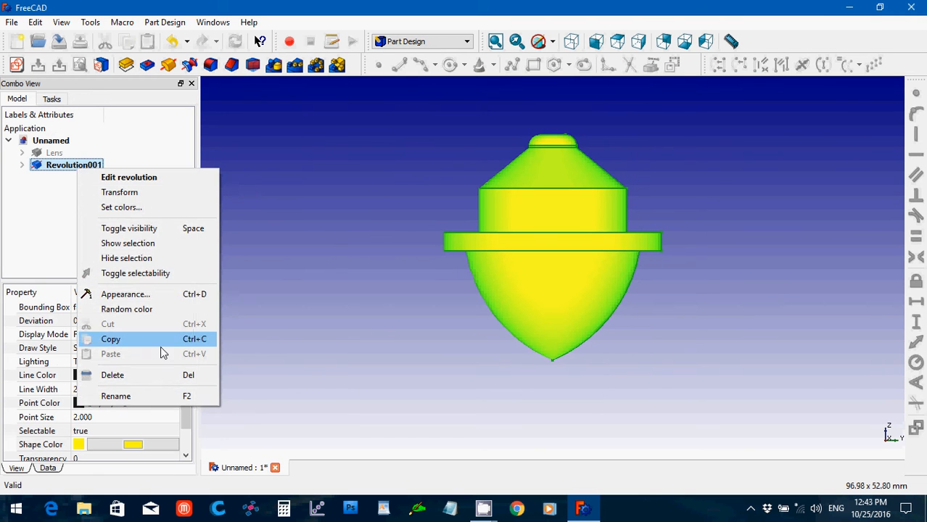
click(167, 397)
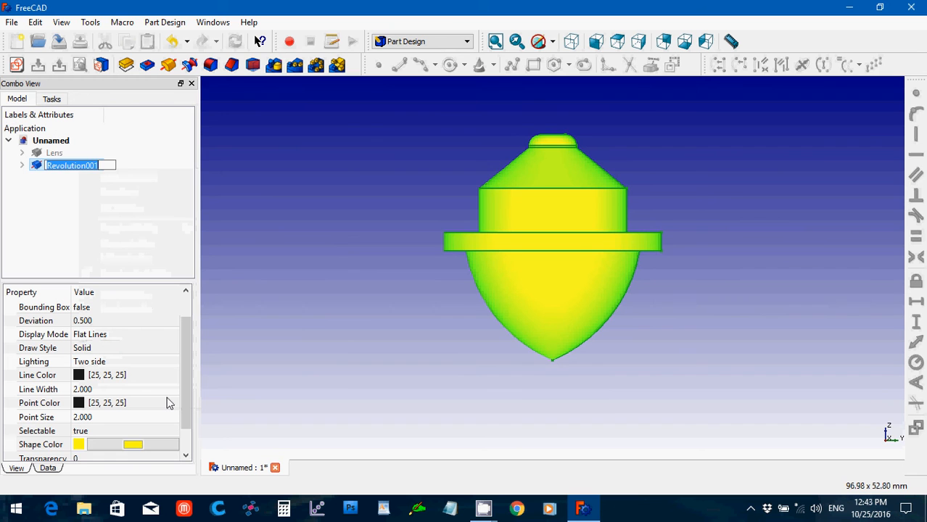
text(Bulb)
key(Return)
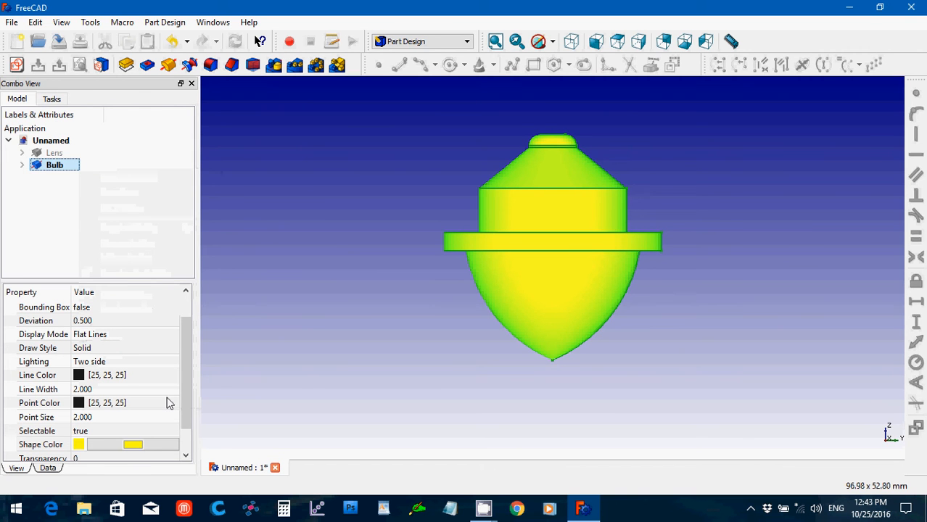
click(11, 22)
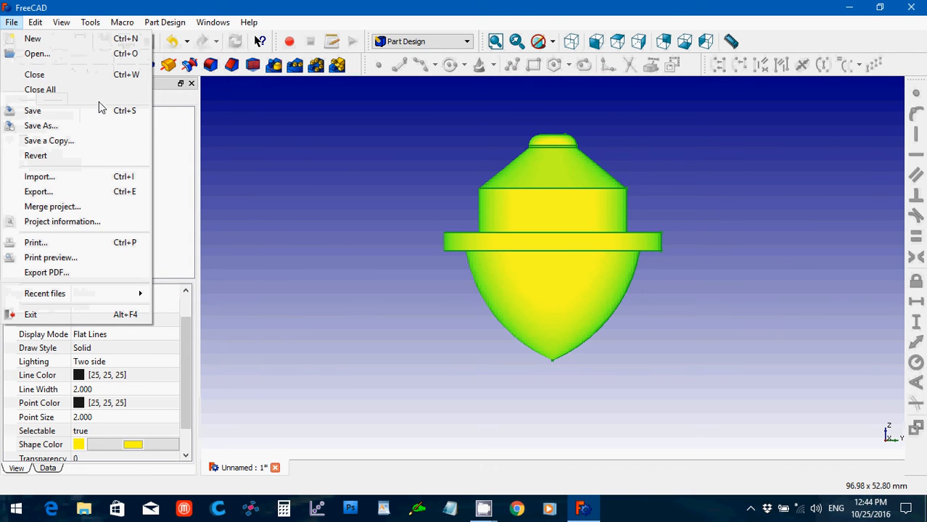
click(409, 211)
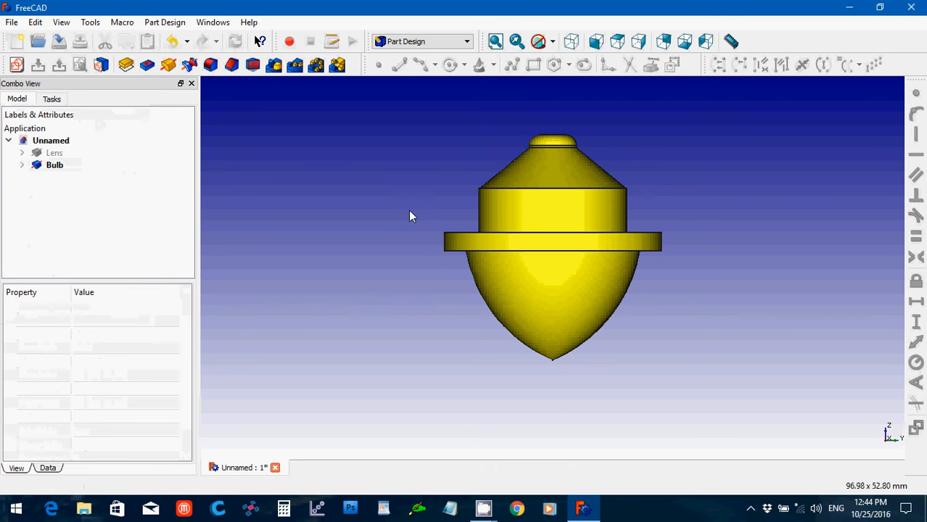
Inspect the Bulb from several angles, showing the Lens to compare how the two fit and hiding it again
click(571, 41)
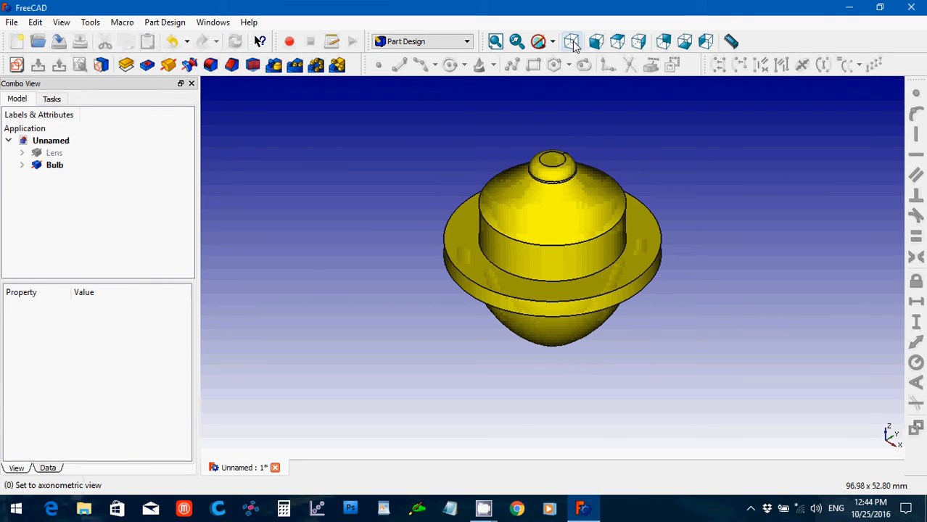
click(602, 43)
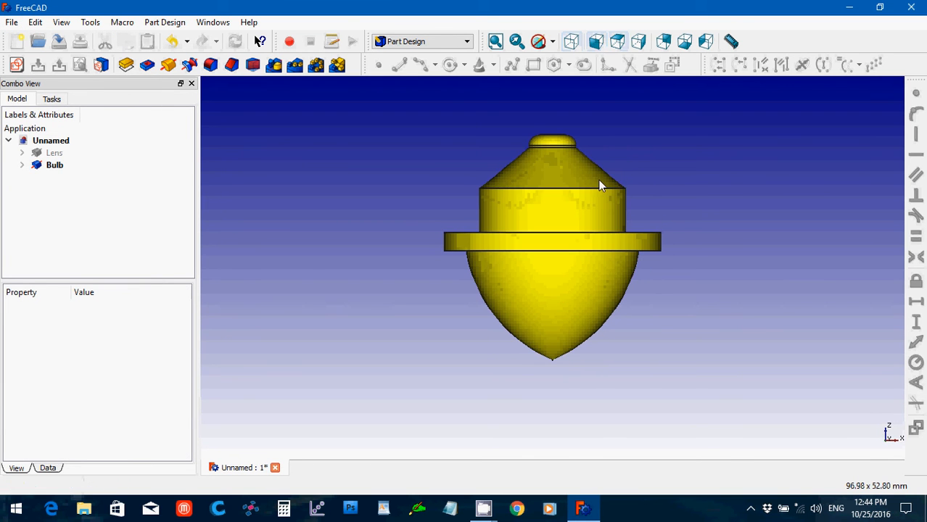
click(58, 154)
key(space)
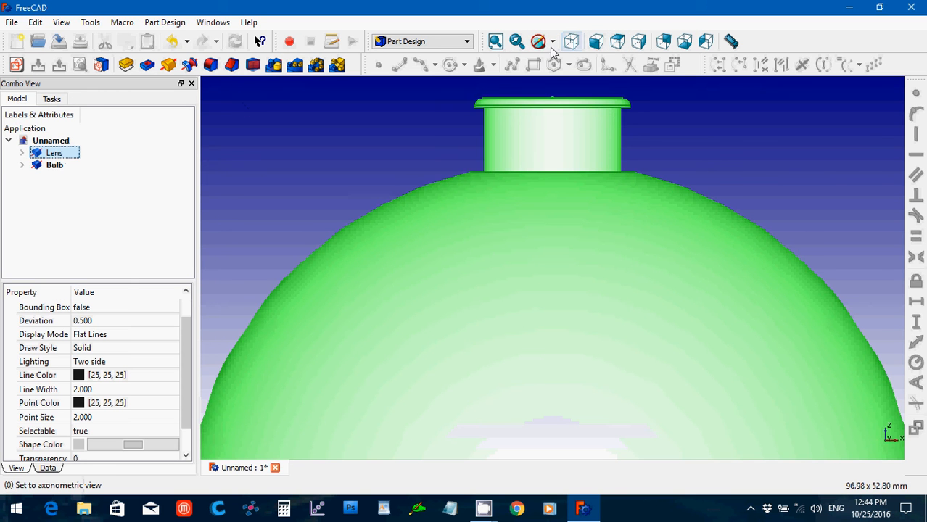
click(578, 43)
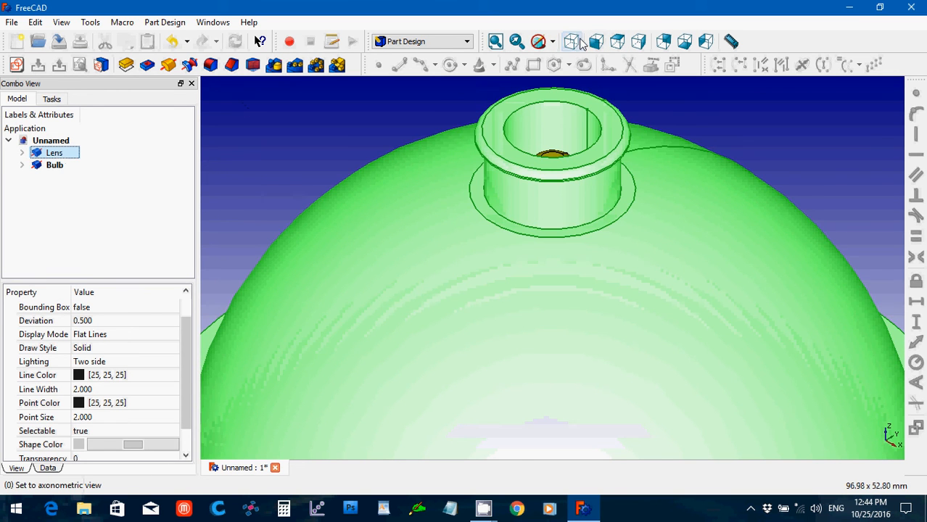
middle_drag(536, 121, 566, 172)
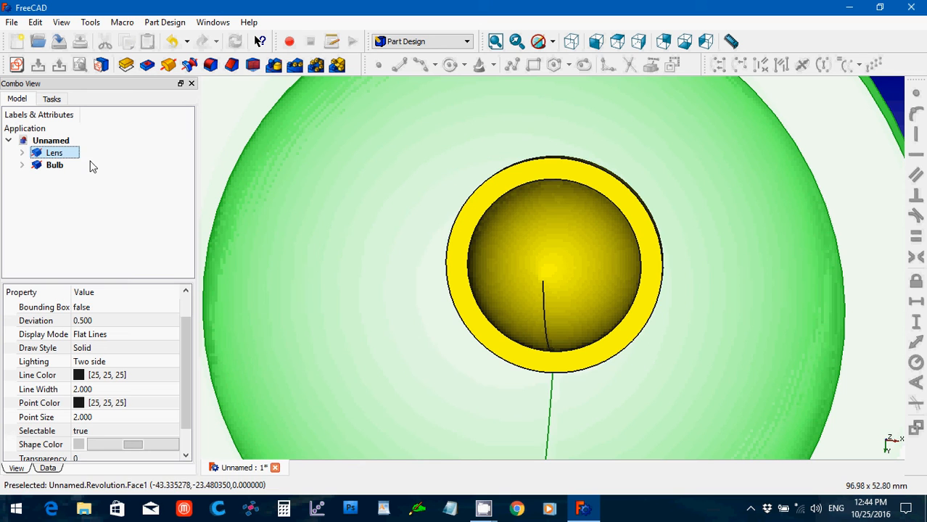
key(space)
click(272, 210)
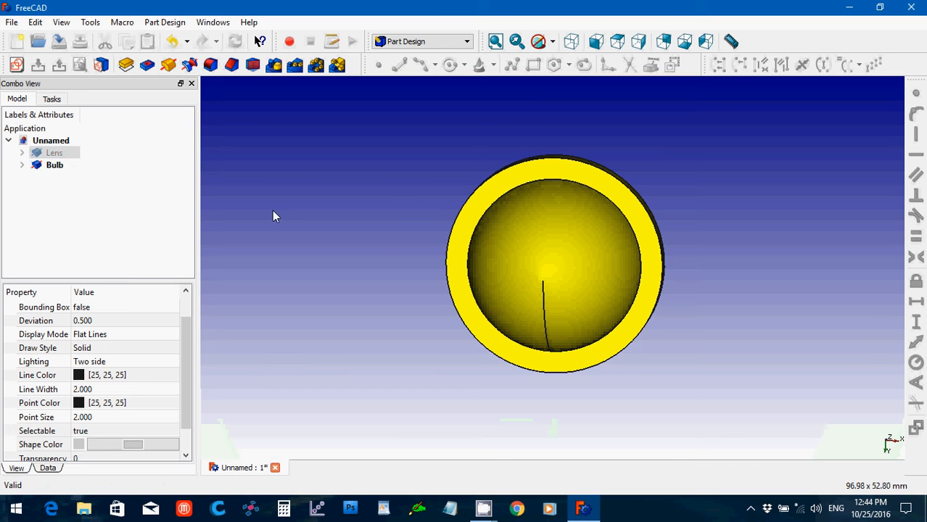
On the Bulb flange's ring-shaped underside, sketch a closed triangle about 3.7 mm wide with its tip pointing inward near the vertical axis
click(550, 175)
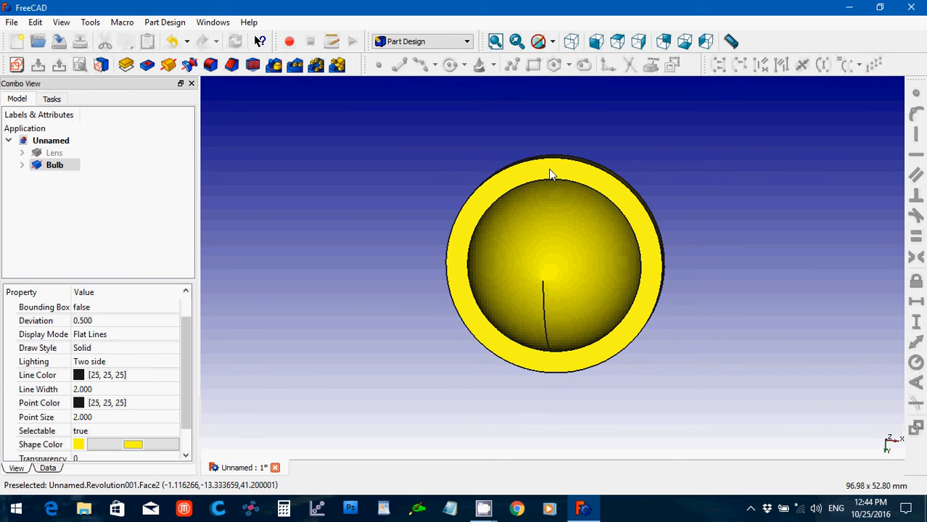
click(16, 65)
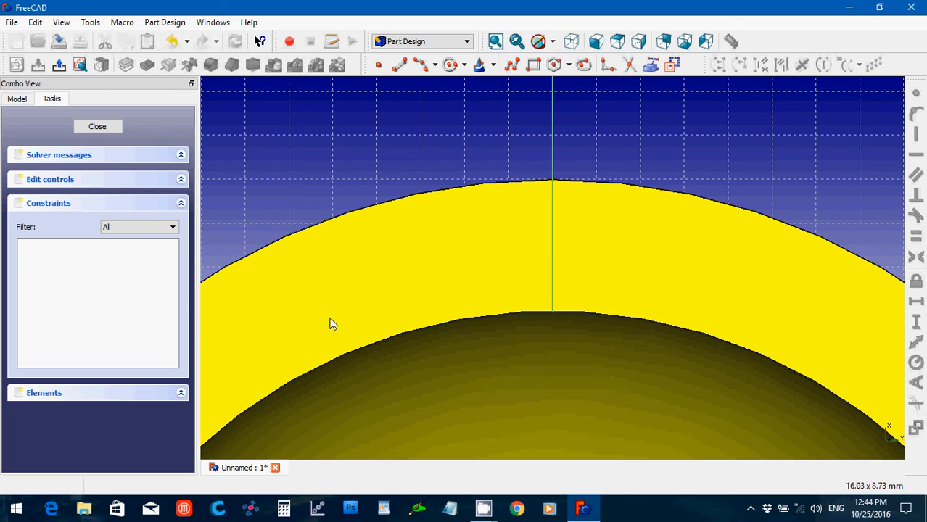
click(512, 65)
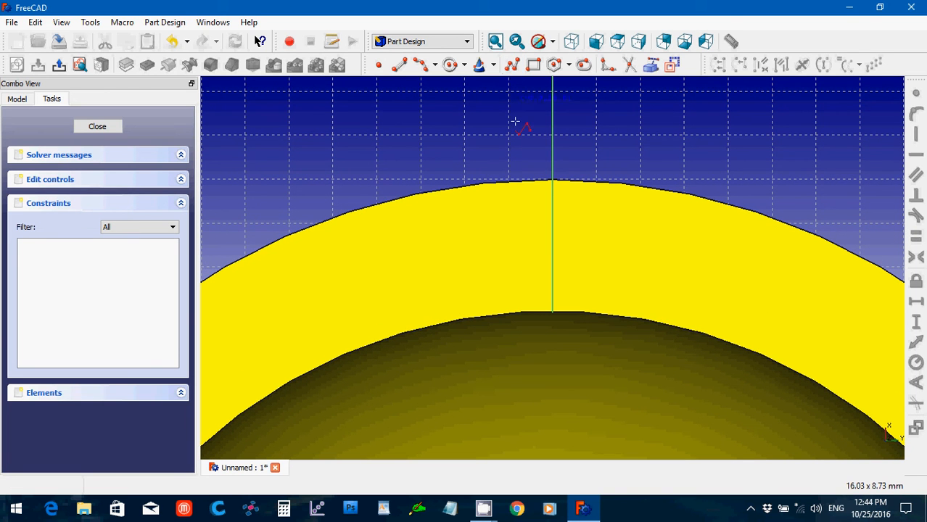
click(476, 180)
click(638, 180)
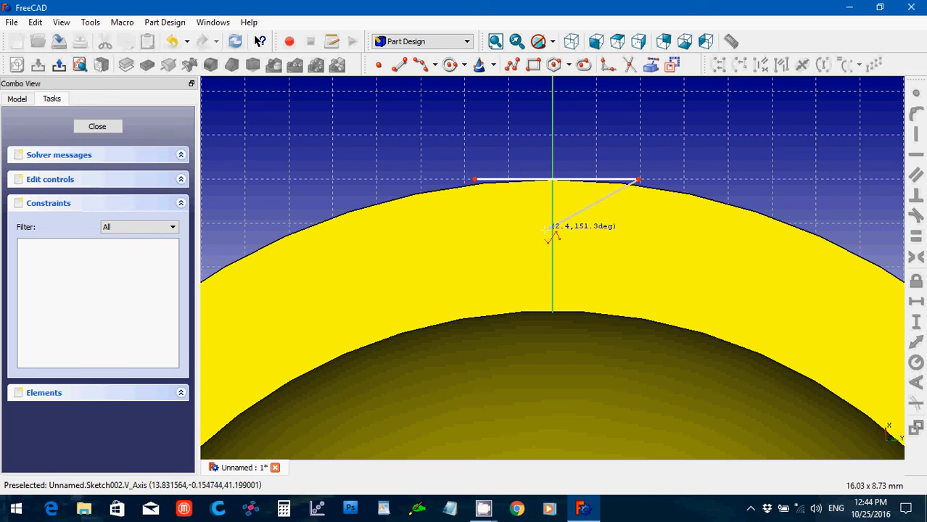
click(552, 257)
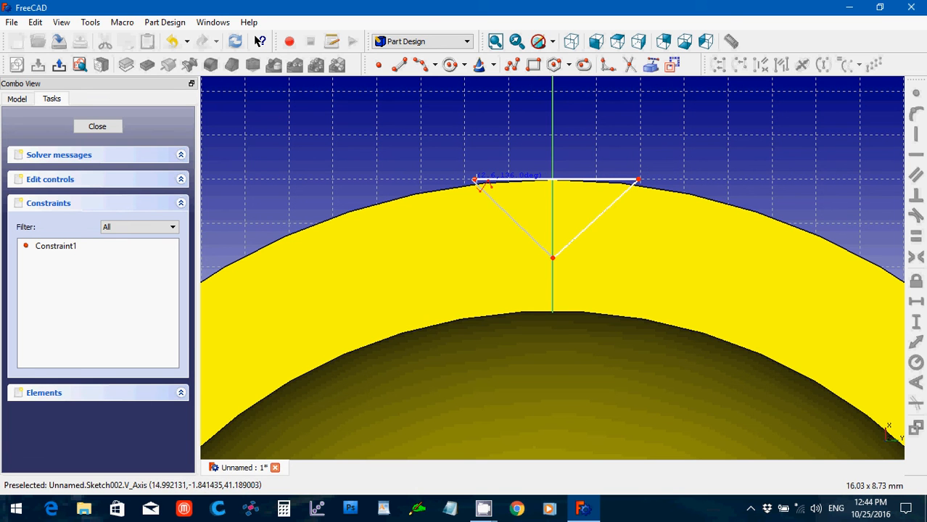
click(475, 180)
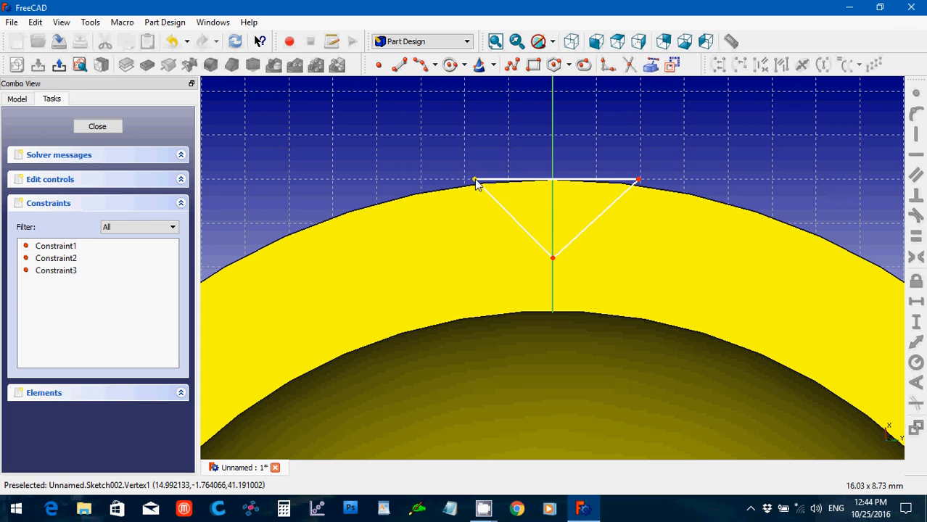
Move the triangle's upper-left corner slightly outward and constrain its outer edge to be horizontal
drag(475, 180, 478, 182)
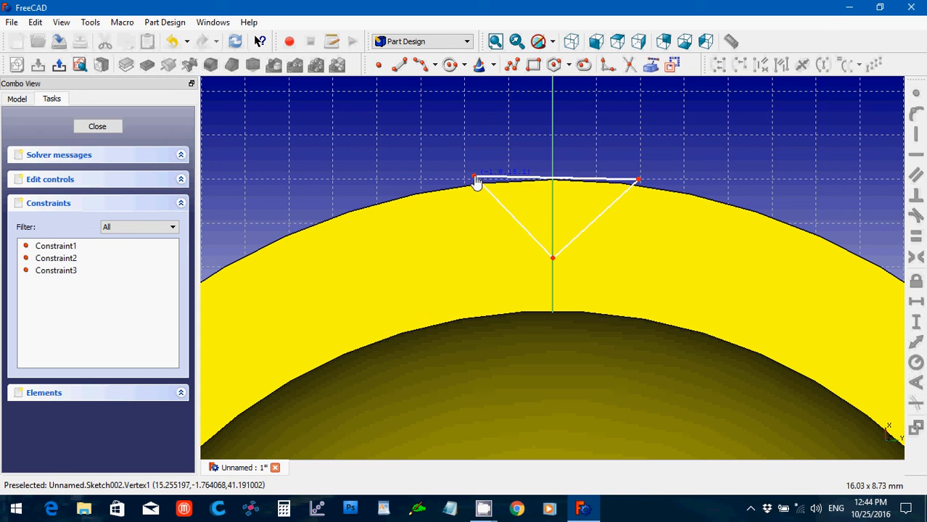
click(511, 182)
click(919, 159)
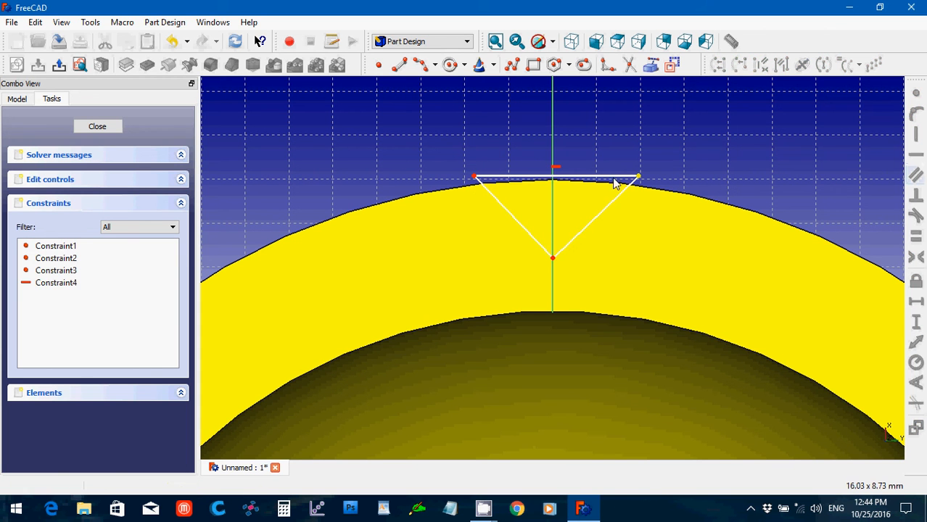
Constrain the triangle's outer edge to a horizontal length of 2 mm, and change that length to 3 mm
click(576, 179)
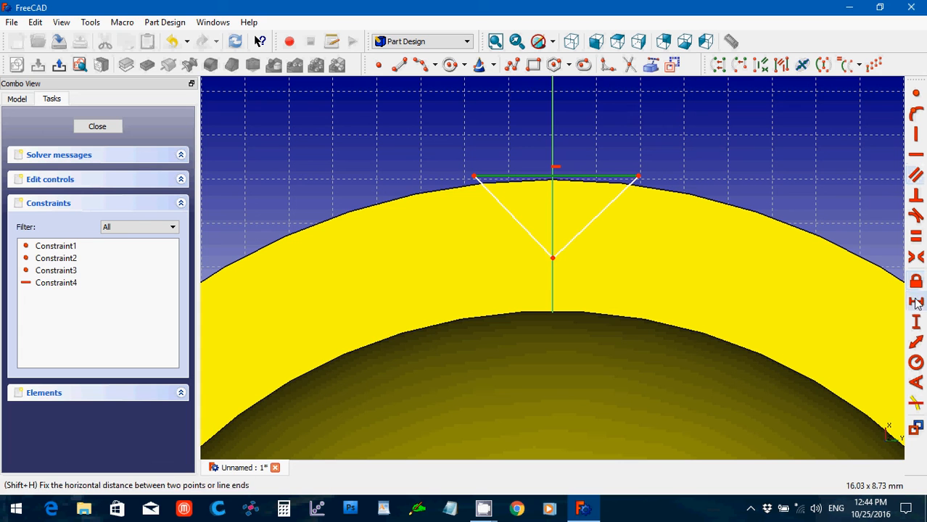
click(917, 302)
text(2)
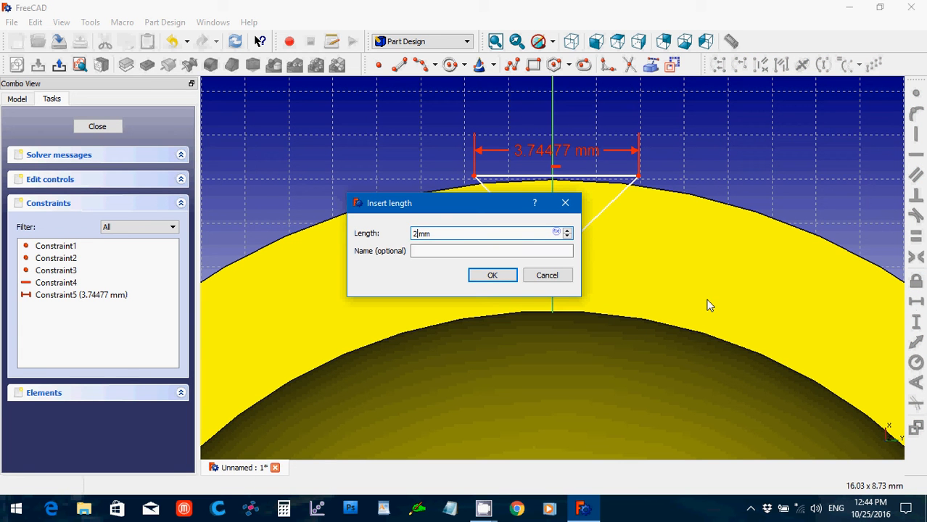
click(493, 276)
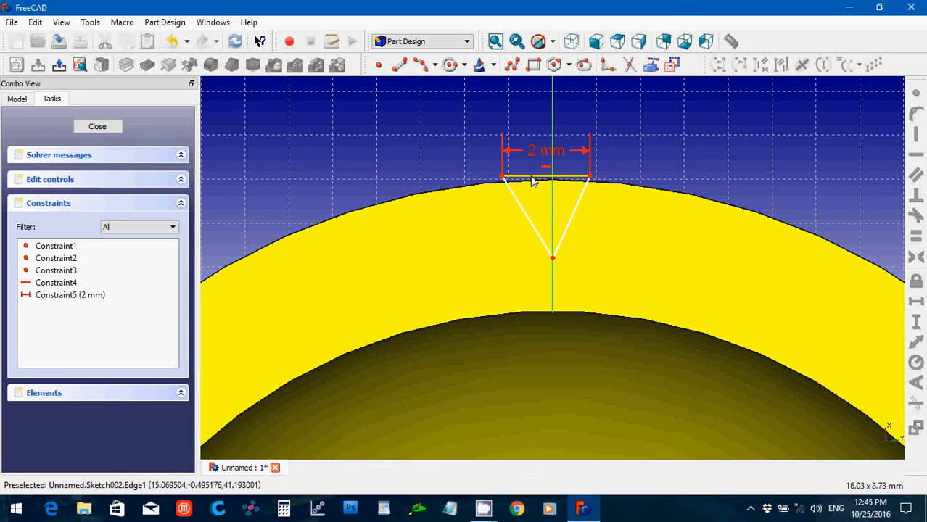
double_click(535, 154)
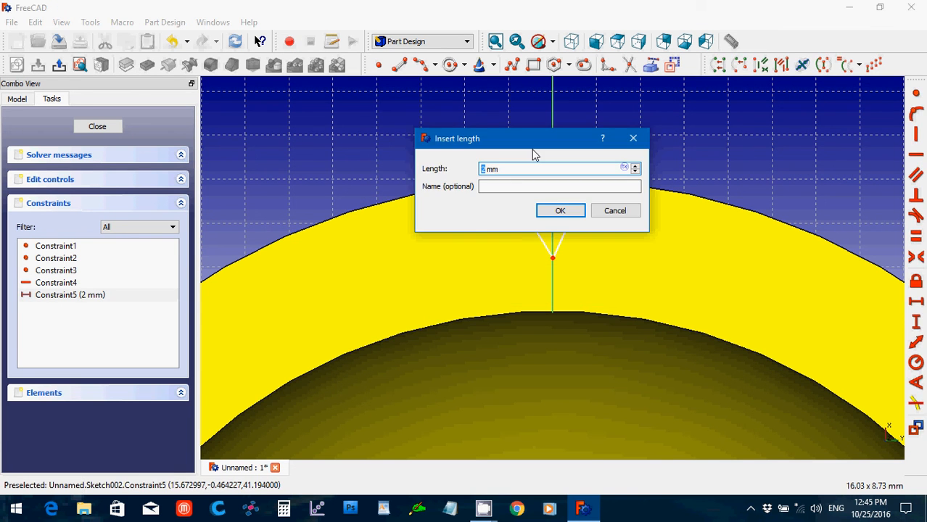
click(560, 211)
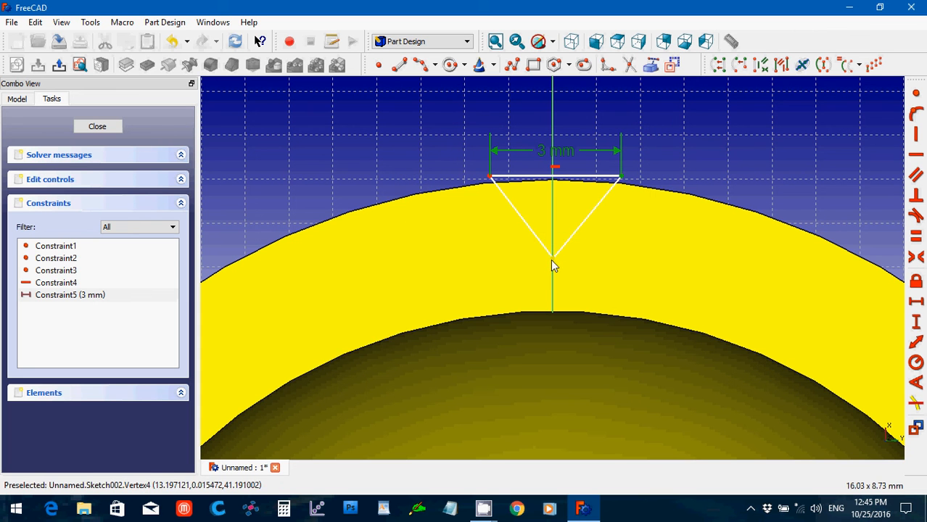
Constrain the vertical distance between the triangle's upper-right corner and its inner tip to 2 mm
click(916, 323)
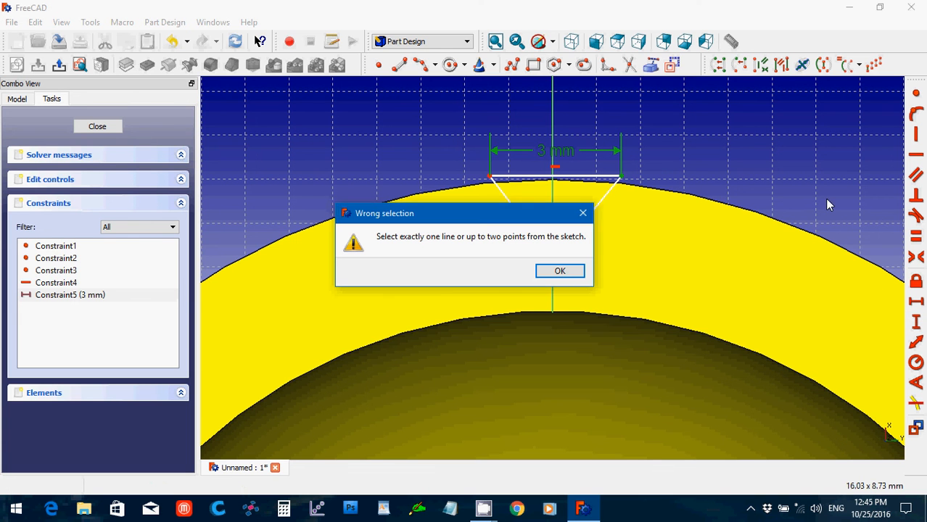
click(559, 270)
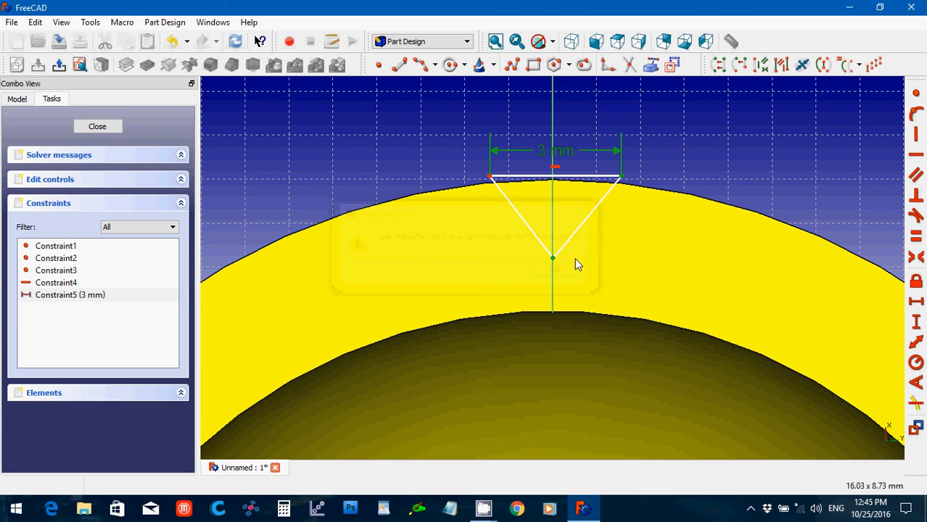
click(725, 142)
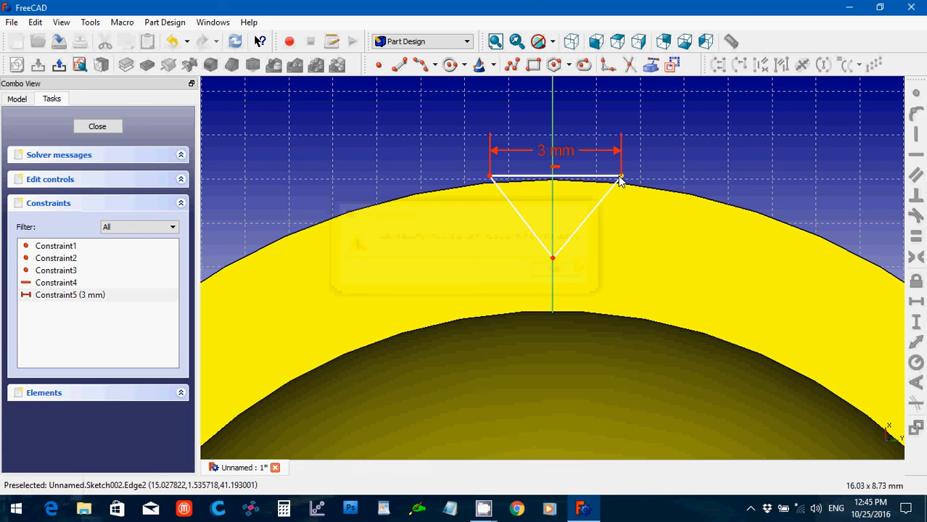
click(621, 177)
click(552, 258)
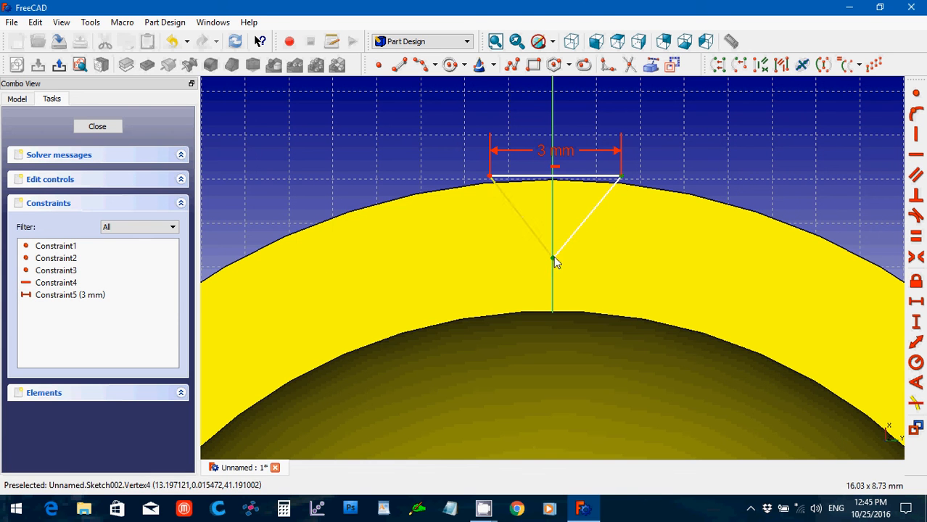
click(920, 323)
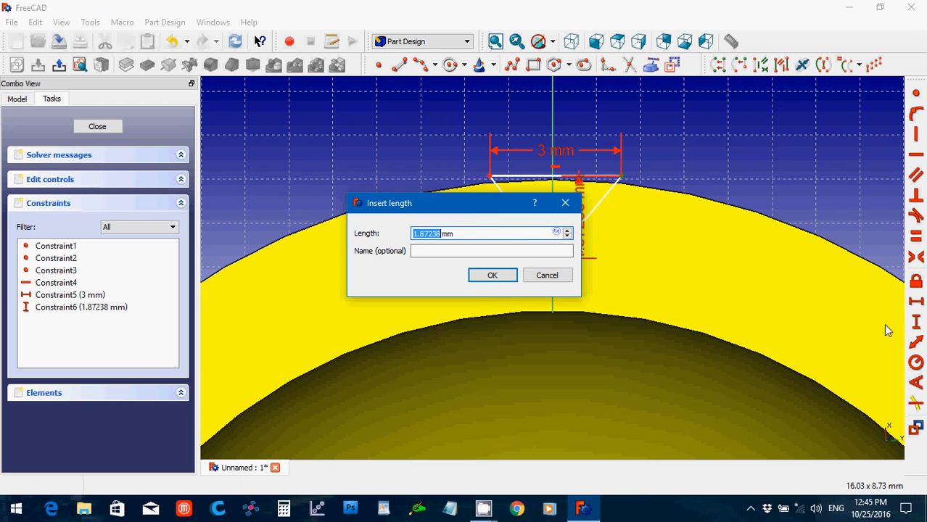
text(2)
key(Return)
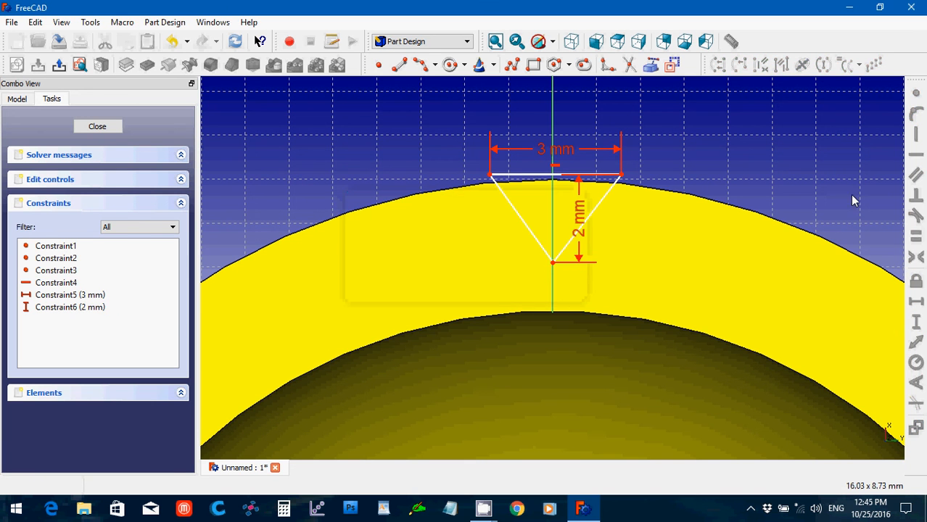
Fix the triangle's inner tip onto the vertical axis and make the two outer corners symmetric about that axis
click(551, 262)
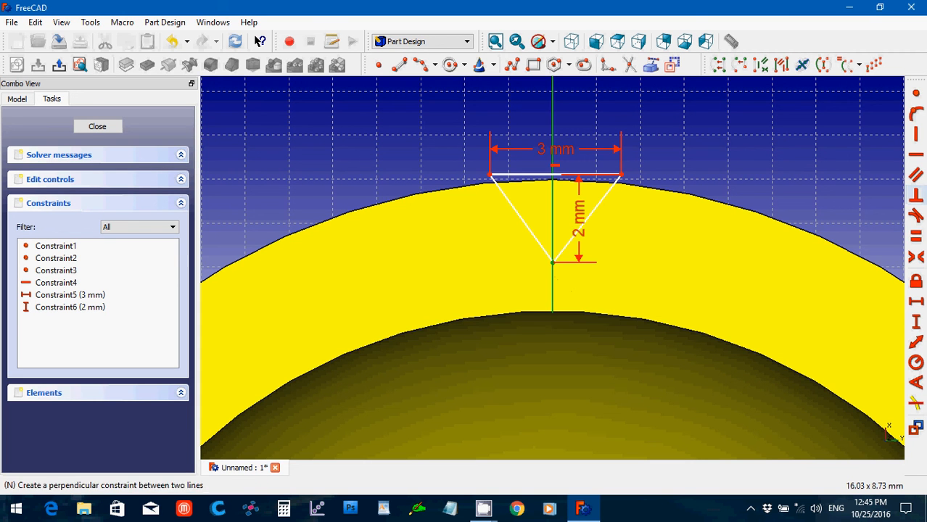
click(915, 114)
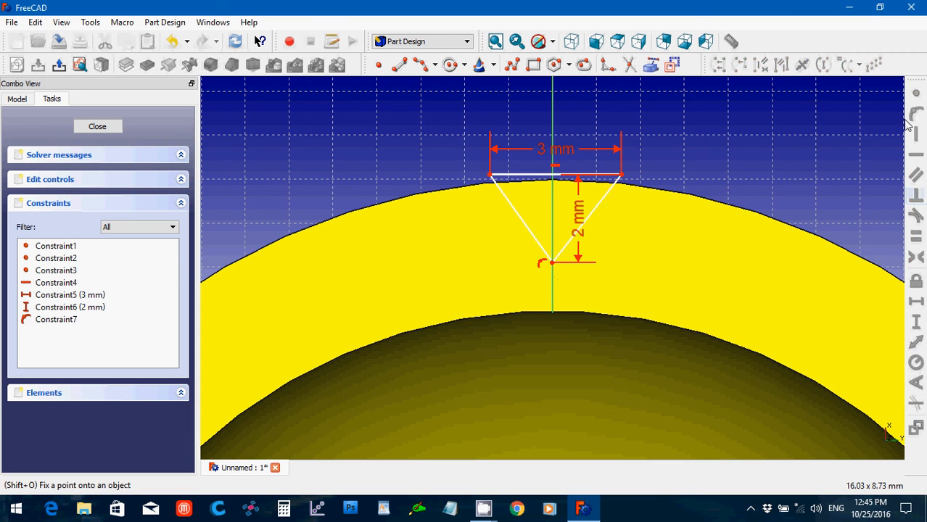
click(618, 178)
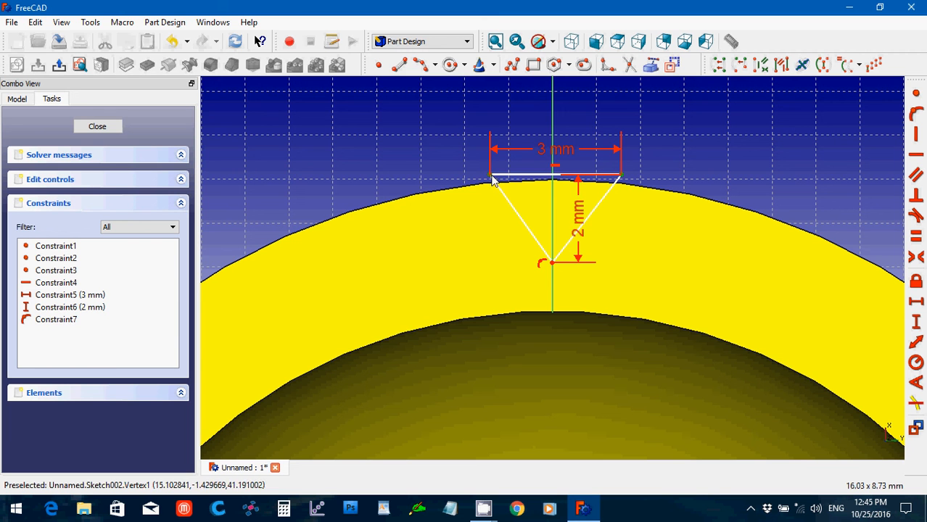
click(552, 129)
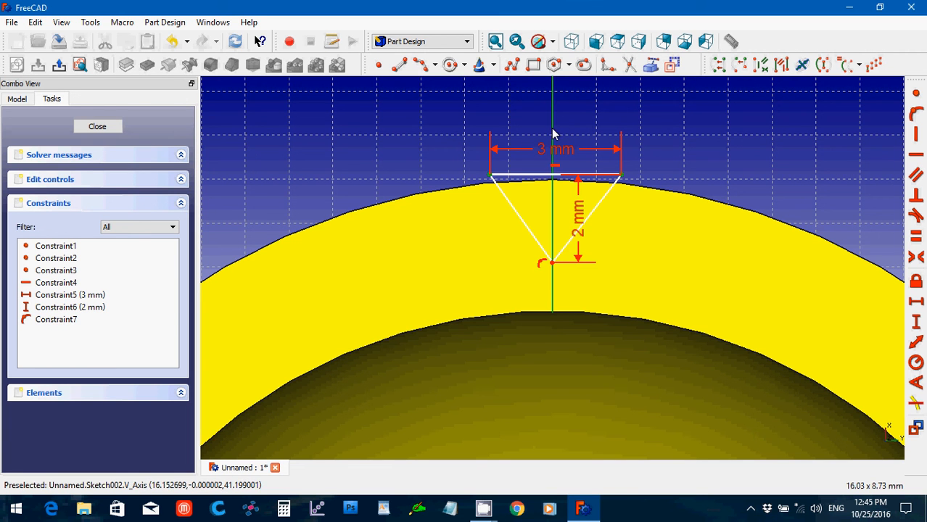
click(915, 256)
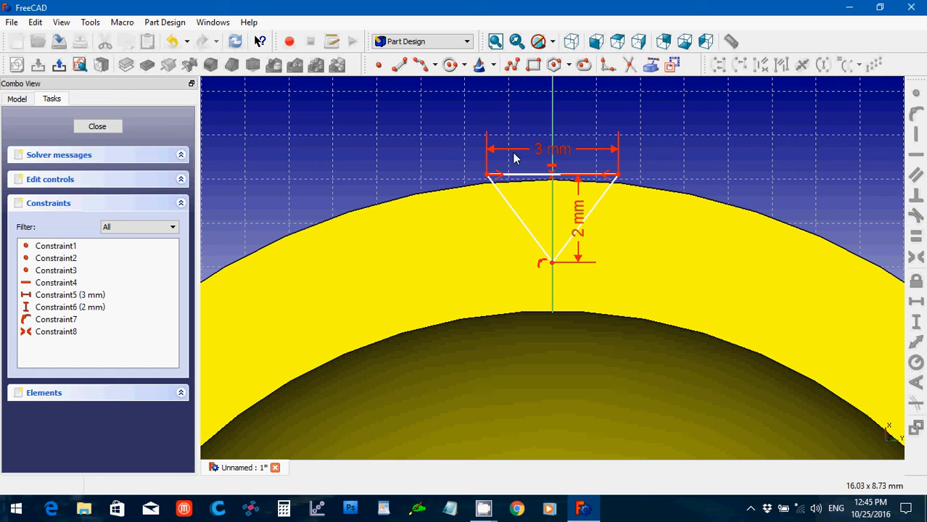
Shift the triangle sketch slightly inward and cut it through the whole bulb flange as a Through all pocket
drag(532, 182, 533, 187)
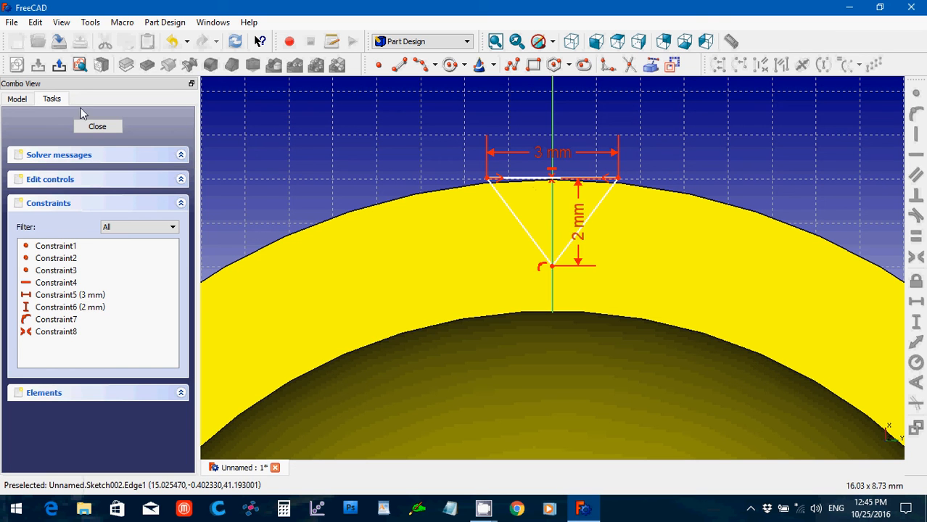
click(97, 127)
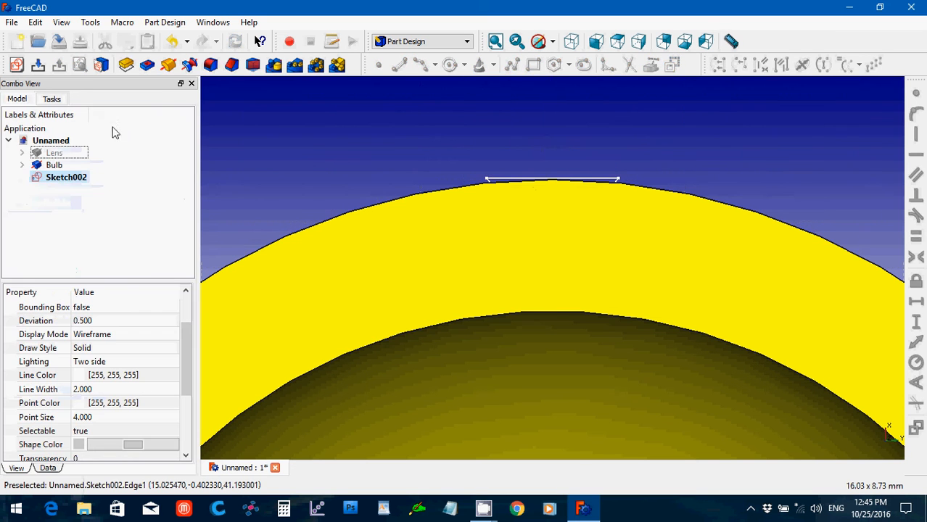
click(148, 68)
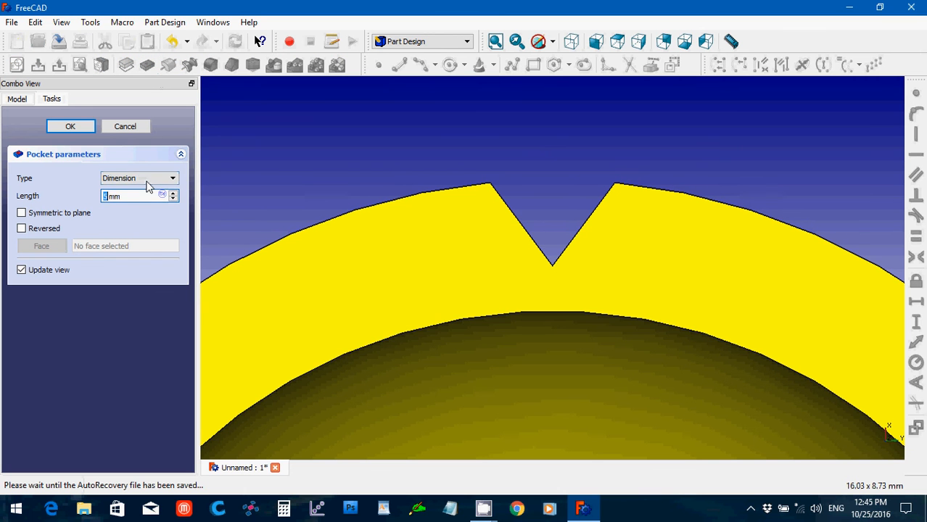
click(145, 180)
click(145, 199)
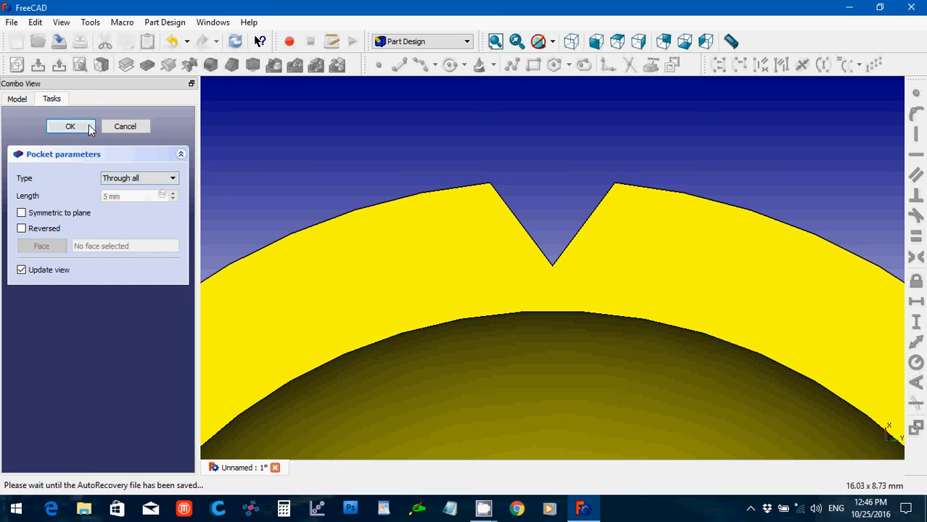
Create a polar pattern of the V-shaped pocket around the normal sketch axis with 8 occurrences over 360°
scroll(391, 161, down, 5)
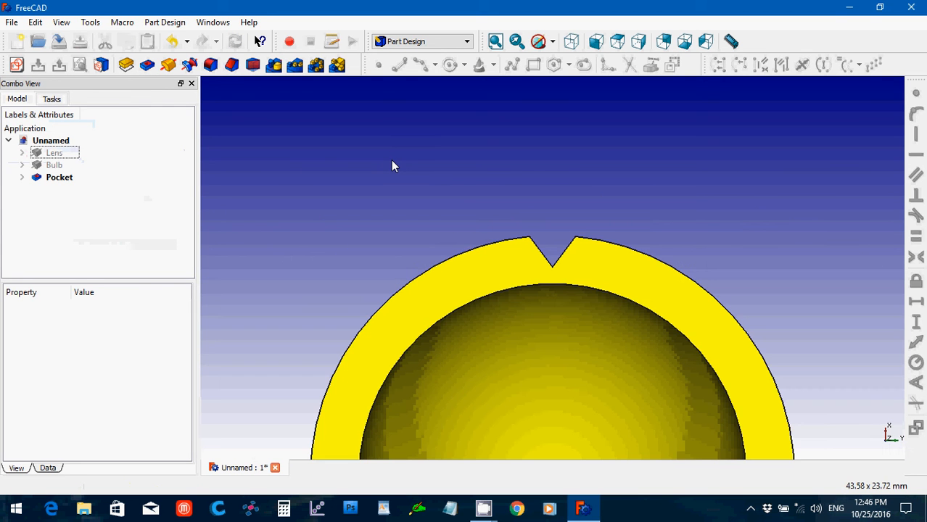
scroll(392, 166, down, 4)
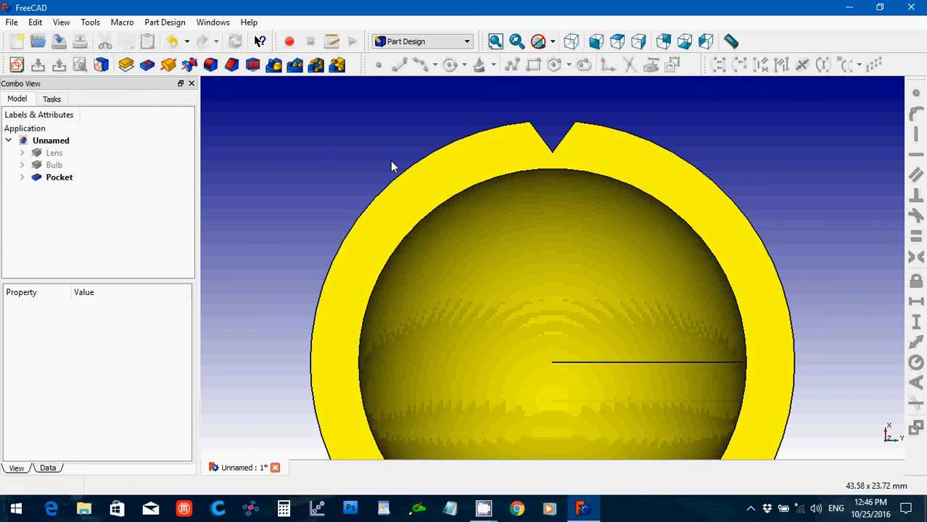
click(317, 66)
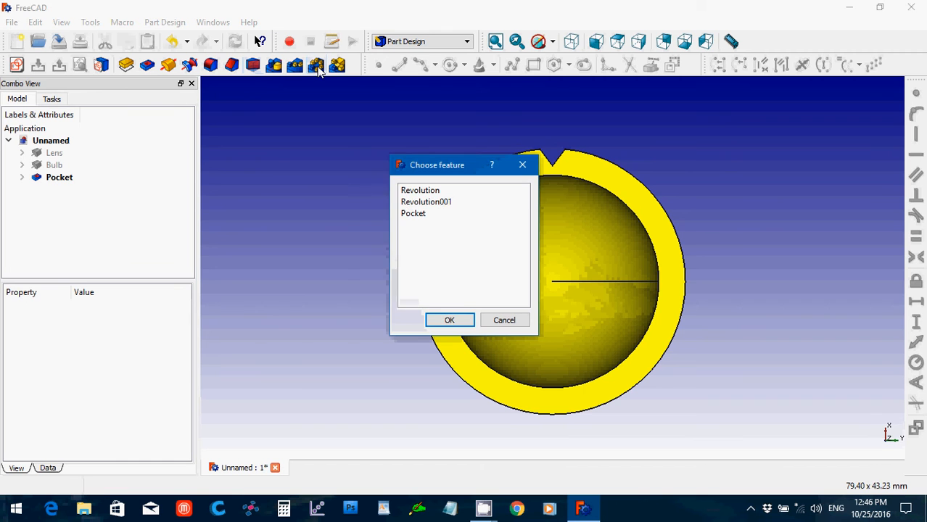
click(409, 215)
click(447, 320)
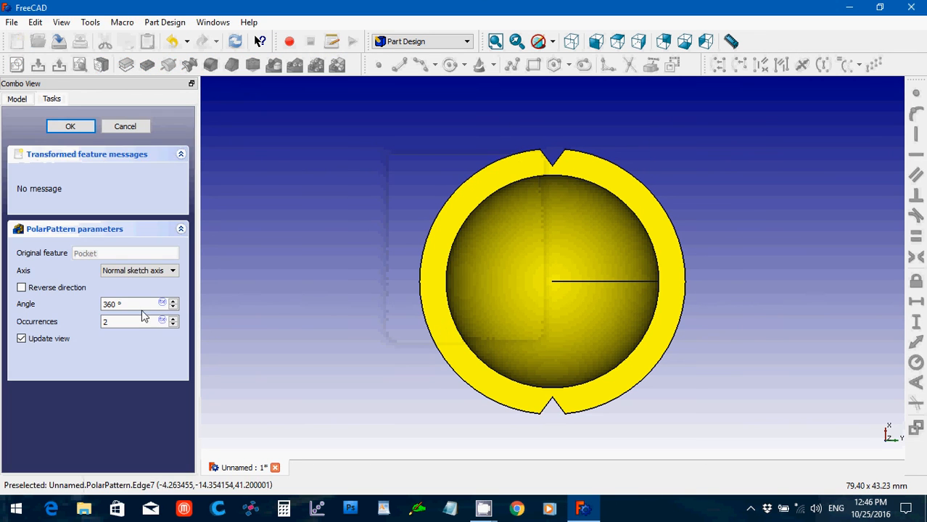
click(132, 322)
drag(131, 324, 82, 325)
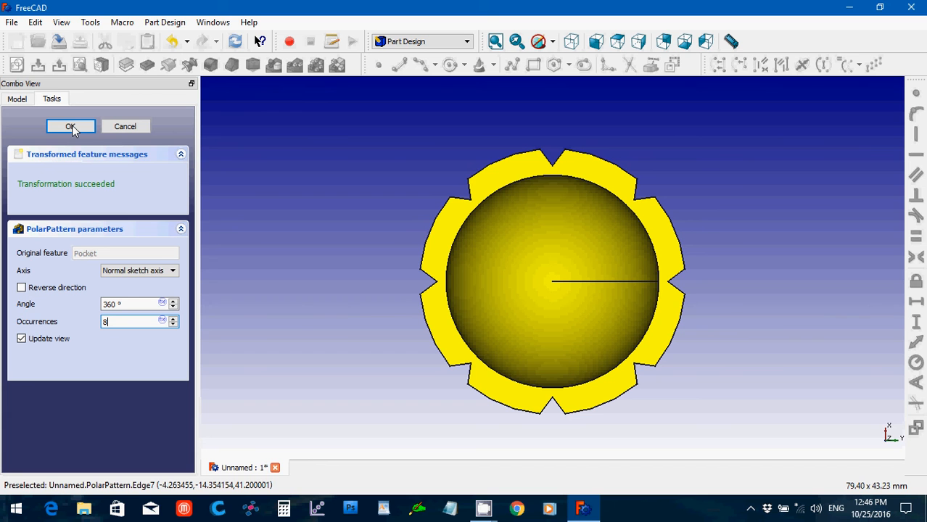
click(71, 127)
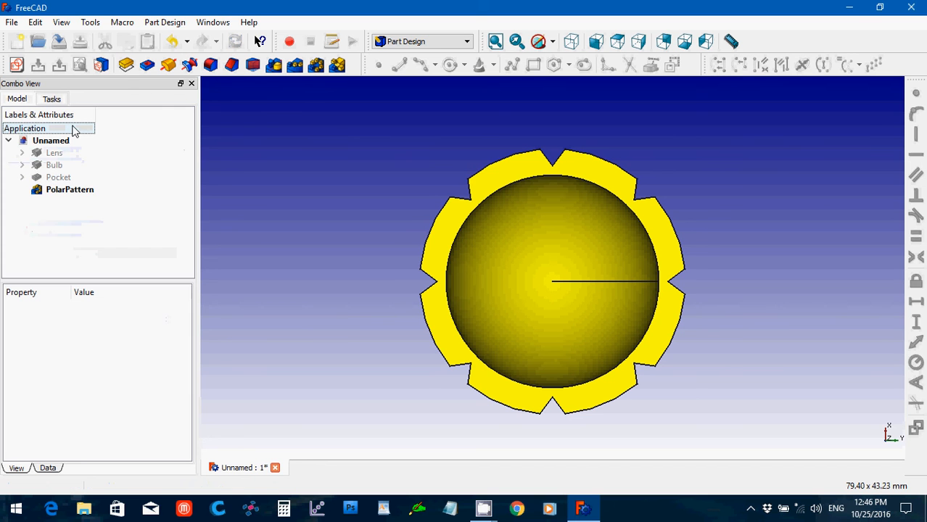
Rename the hidden Bulb revolution in the model tree as Rotation
click(56, 166)
right_click(57, 166)
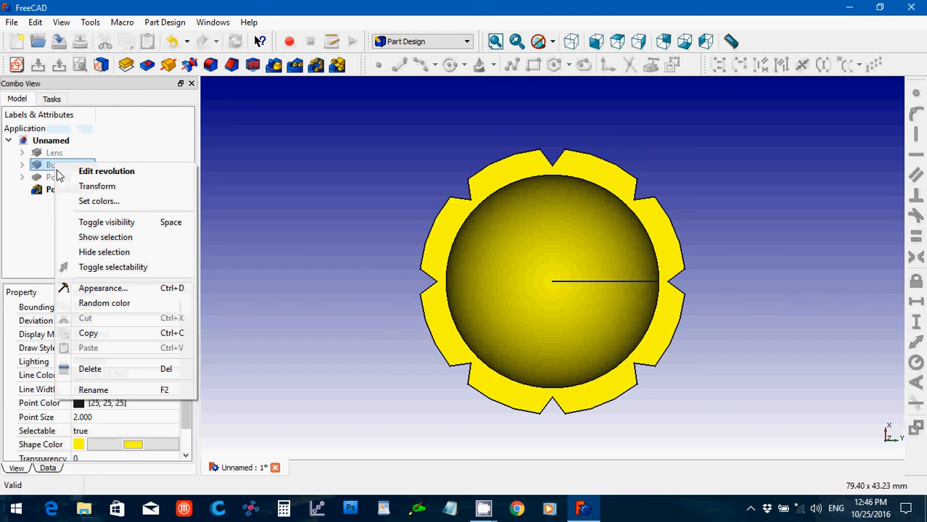
click(106, 390)
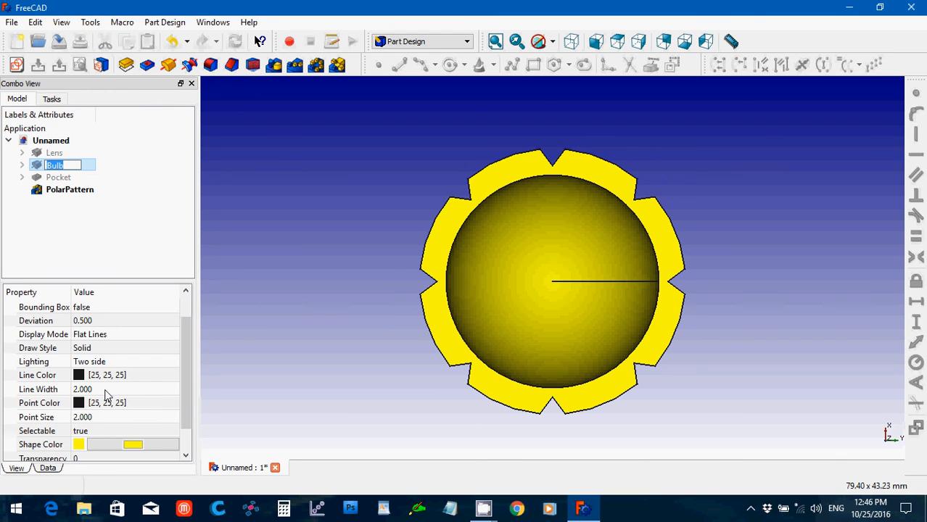
text(Rotation)
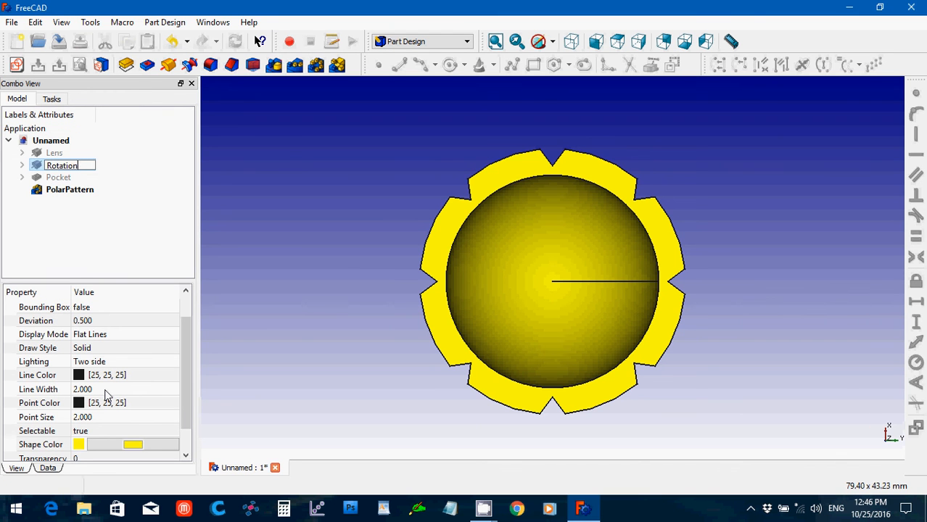
key(Return)
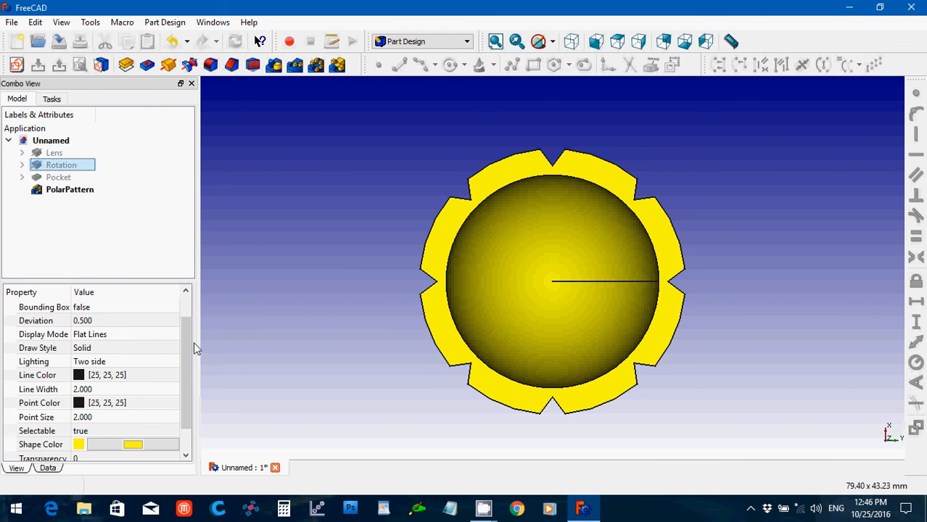
Rename the PolarPattern feature as Bulb and clear the selection
click(47, 192)
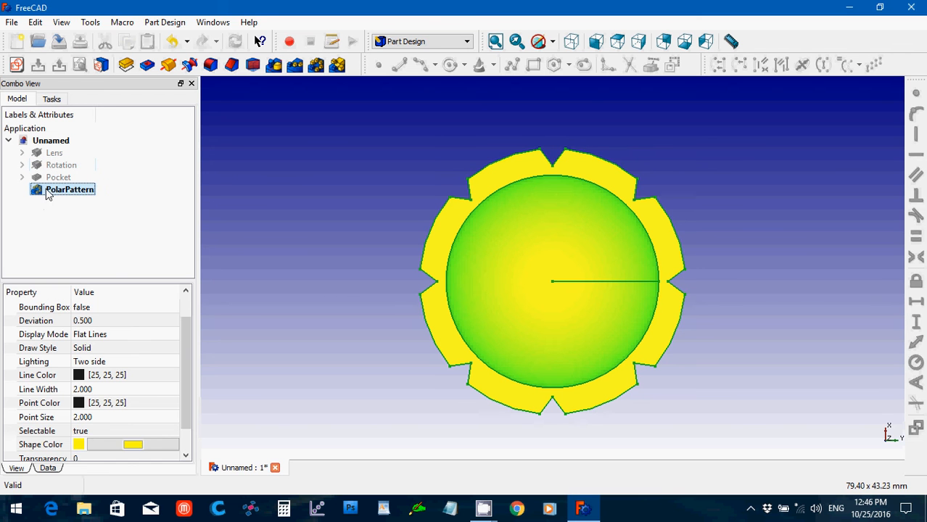
right_click(48, 193)
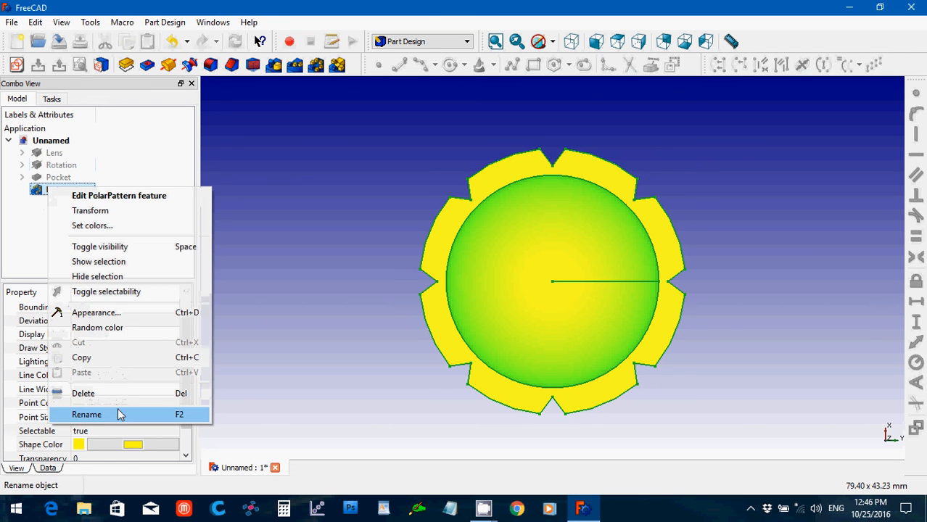
click(120, 416)
text(Bulb)
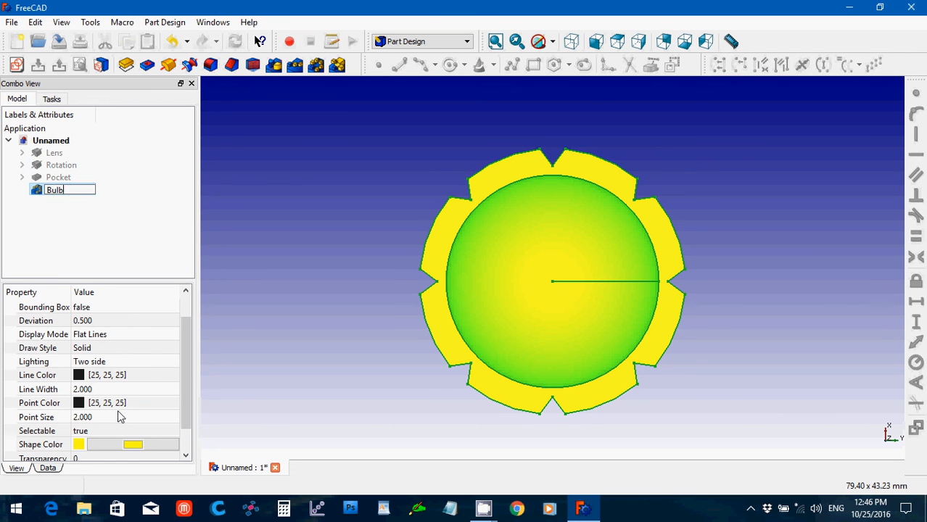
key(Return)
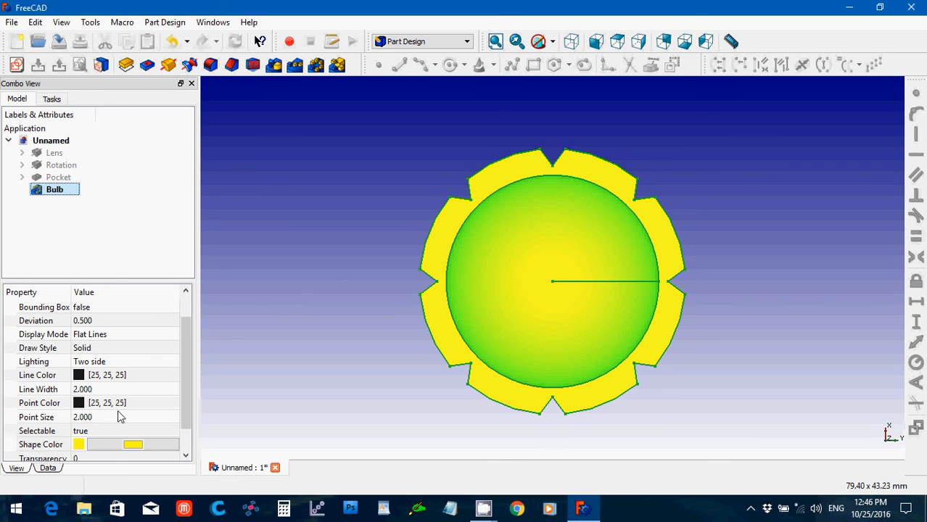
click(336, 272)
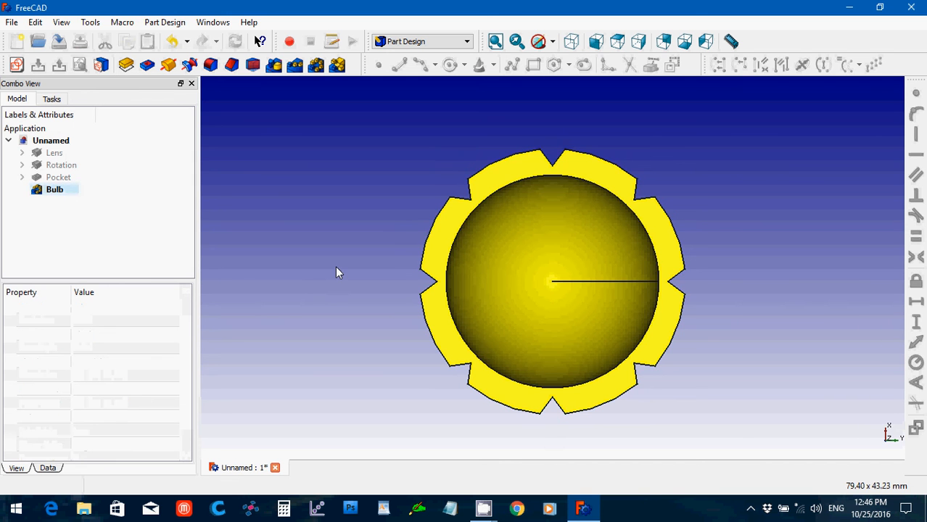
Make the hidden Lens part visible again together with the notched Bulb
click(55, 152)
key(space)
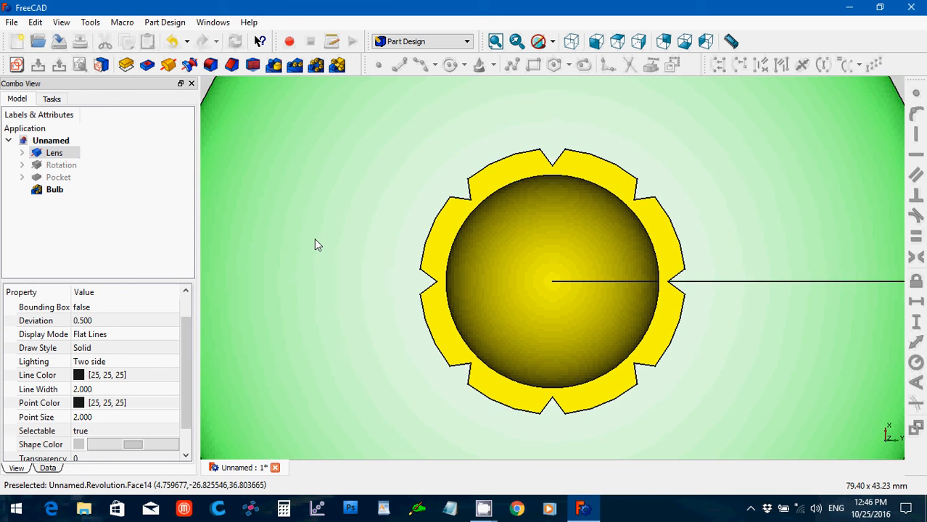
scroll(315, 239, down, 6)
click(336, 233)
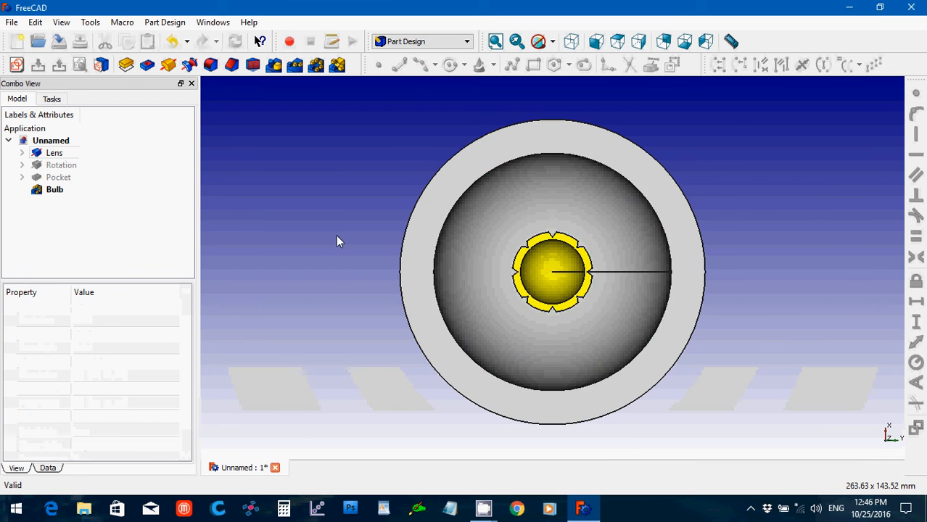
middle_drag(336, 234, 434, 243)
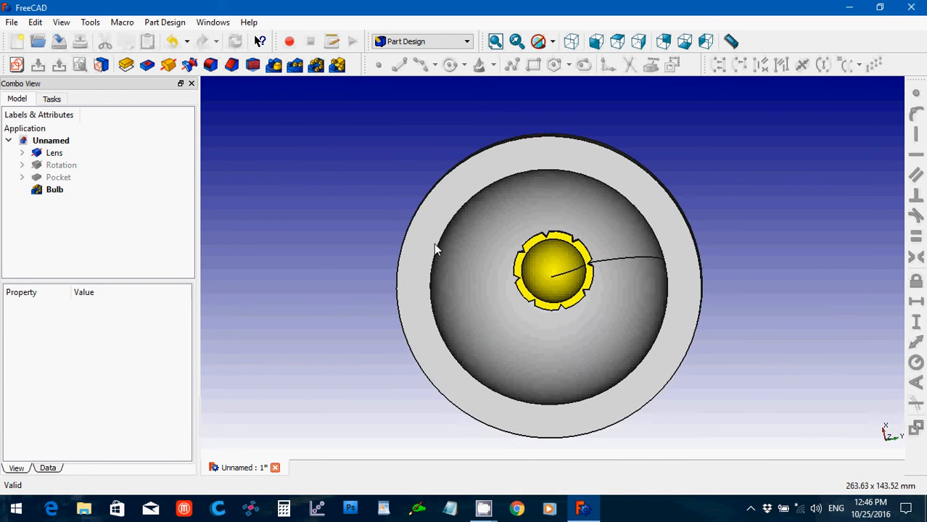
middle_drag(736, 253, 708, 305)
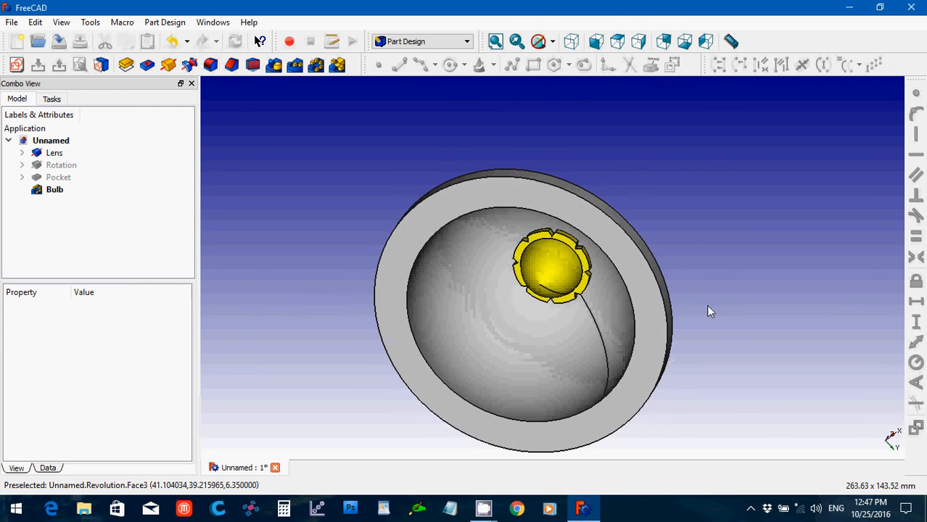
scroll(387, 241, down, 2)
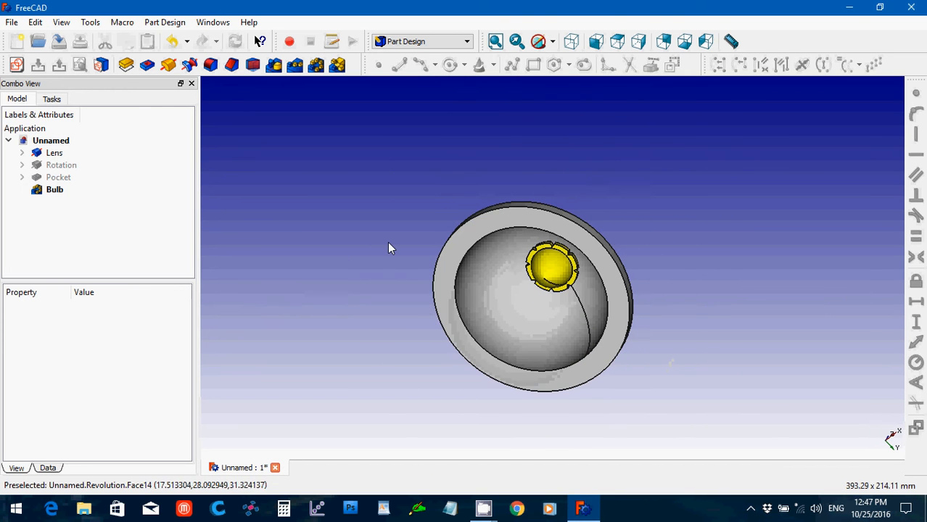
Change the Lens part's shape color to light blue (red 85, green 170, blue 255)
click(67, 153)
click(129, 446)
click(131, 445)
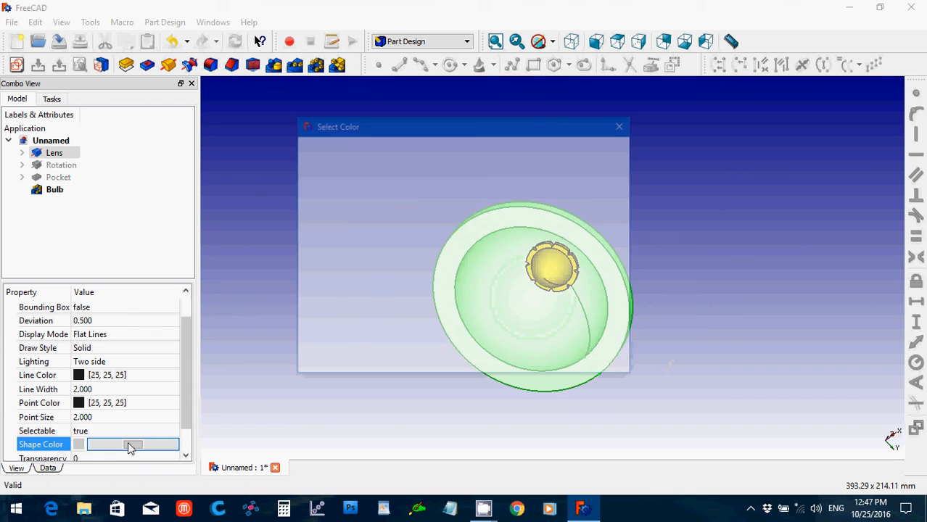
click(388, 246)
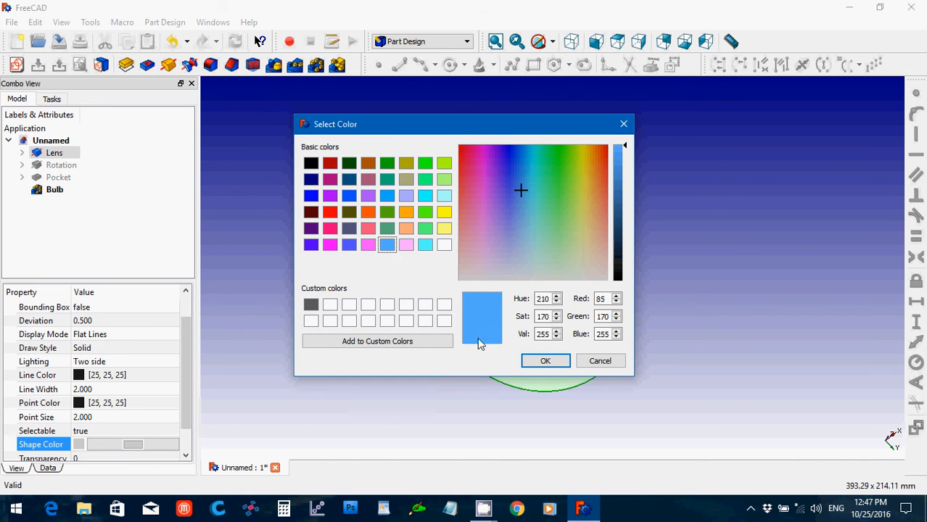
click(544, 361)
click(322, 312)
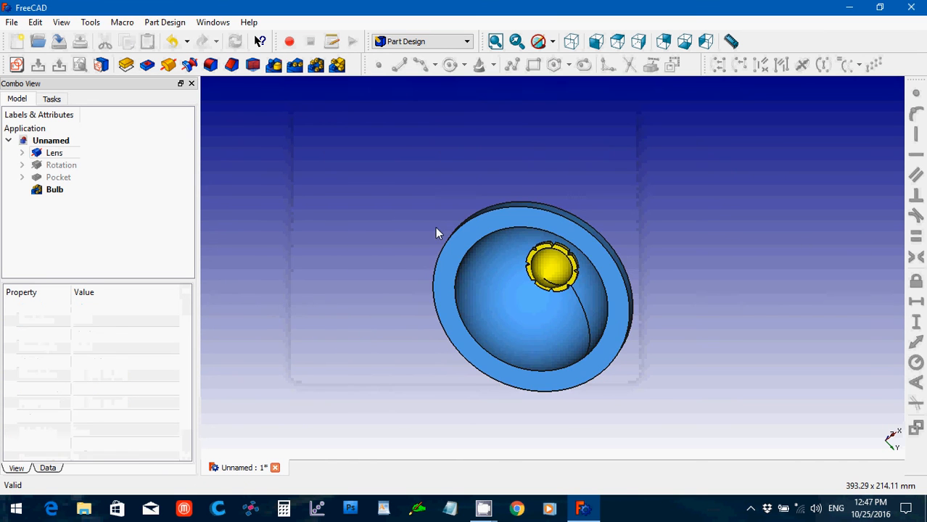
Switch to the Part workbench and add a torus primitive to the document
scroll(506, 182, down, 2)
scroll(494, 183, up, 4)
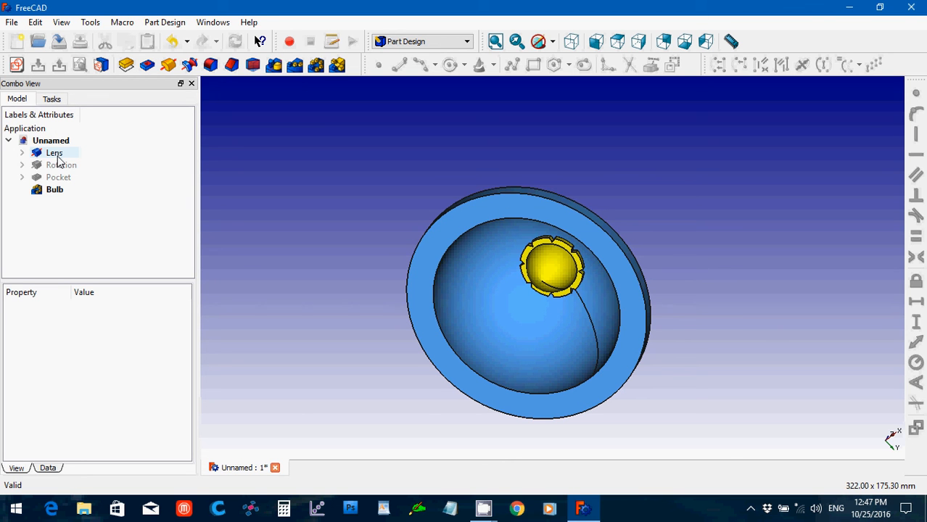
click(404, 42)
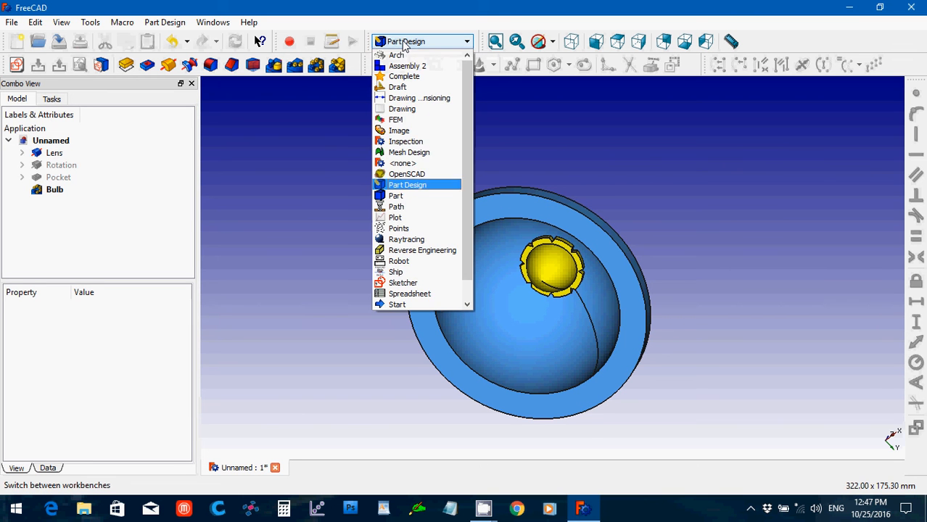
click(414, 196)
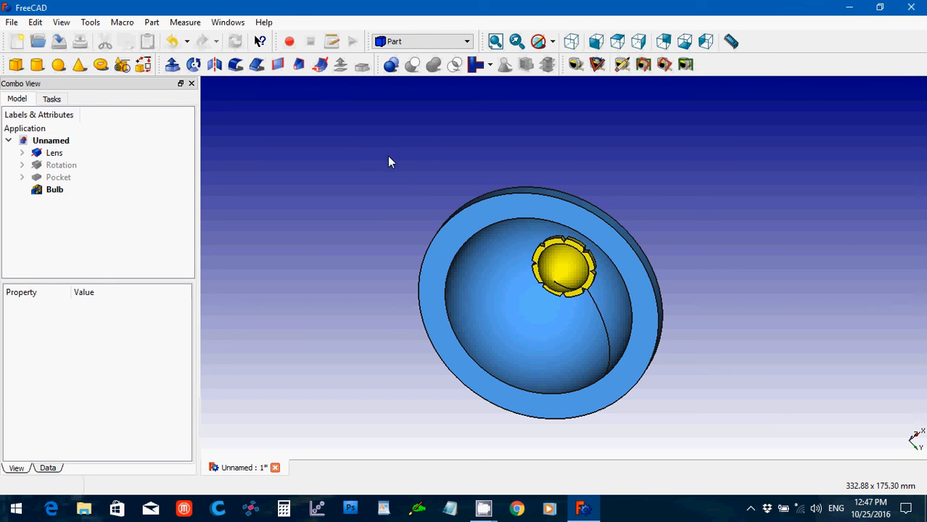
click(101, 65)
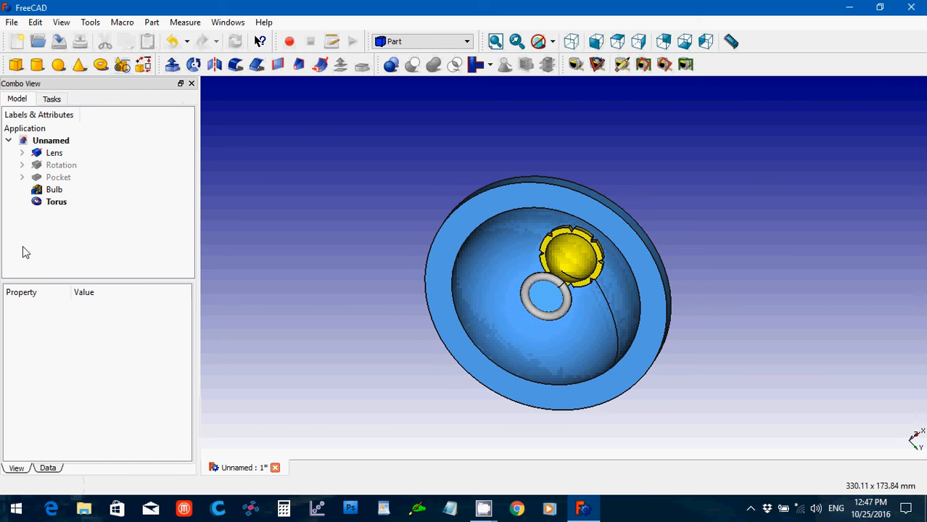
Set the torus's Radius1 to 110.49 mm
click(35, 205)
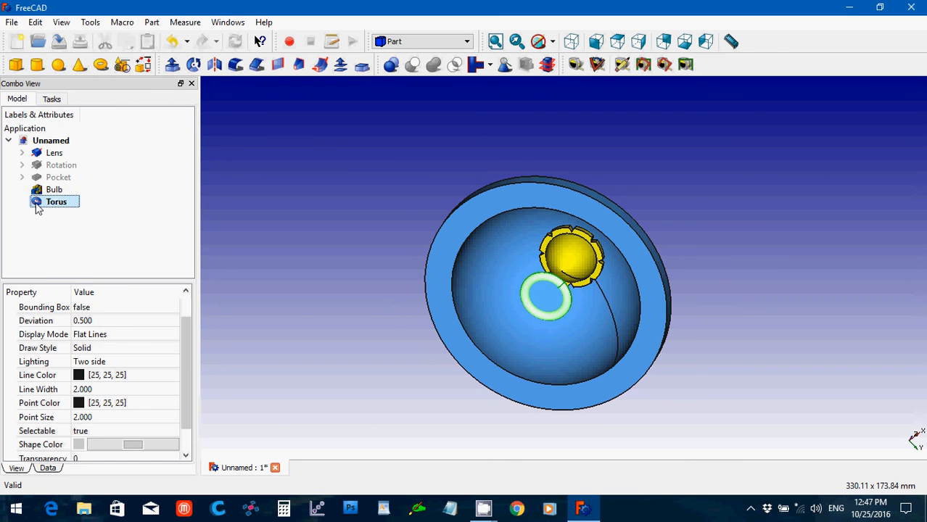
click(49, 469)
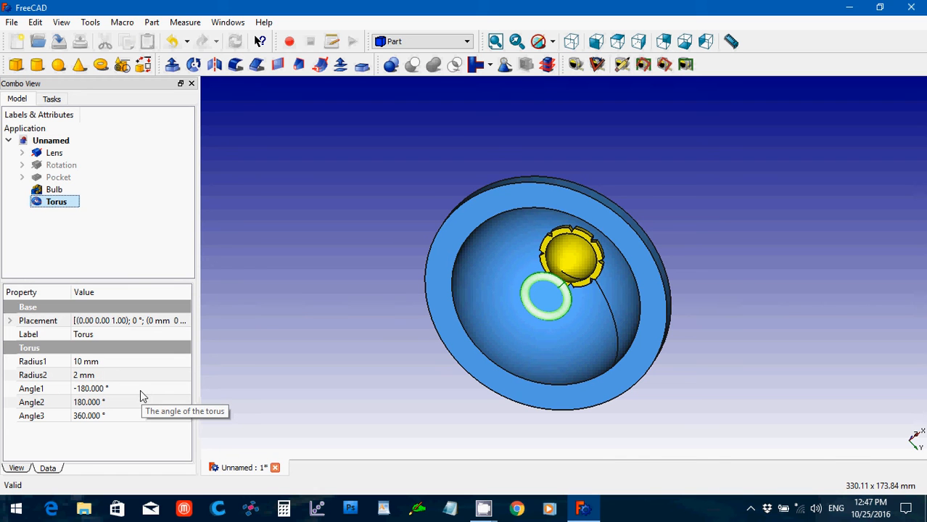
click(117, 361)
drag(116, 361, 71, 361)
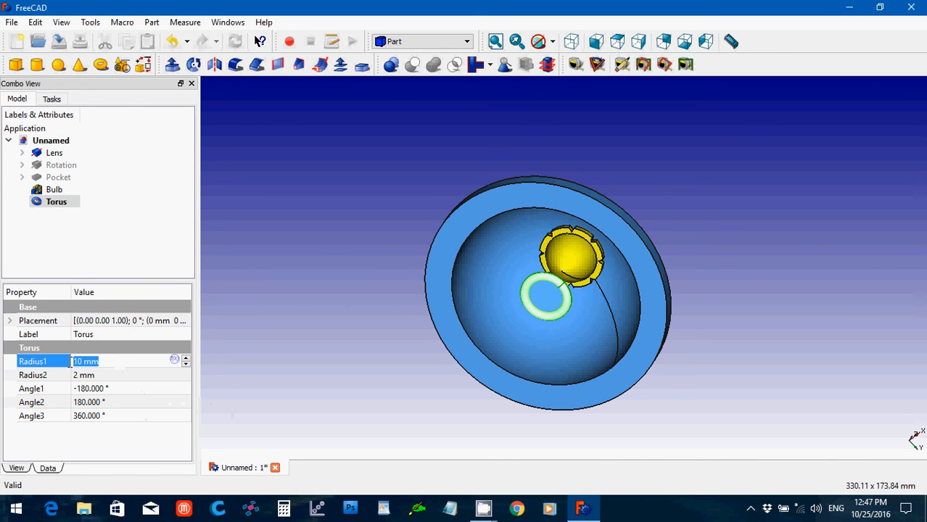
text(110)
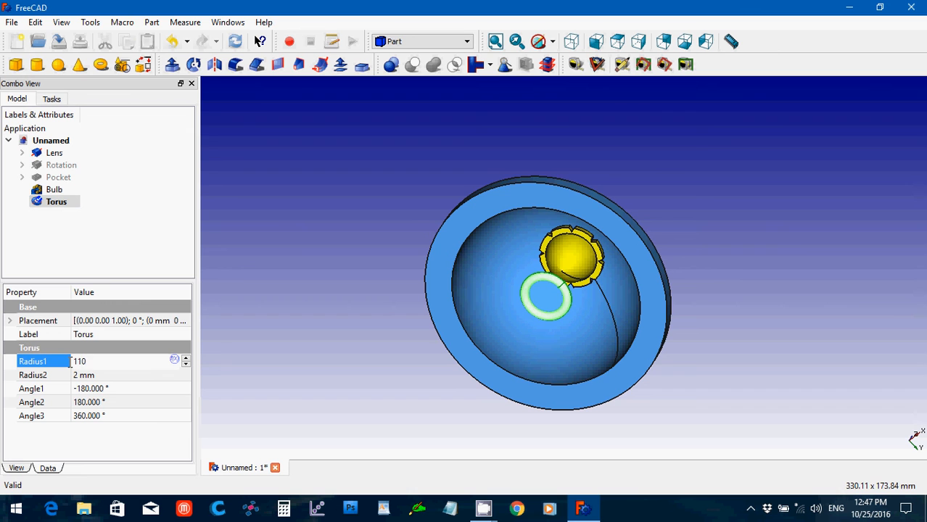
text(.49)
click(103, 375)
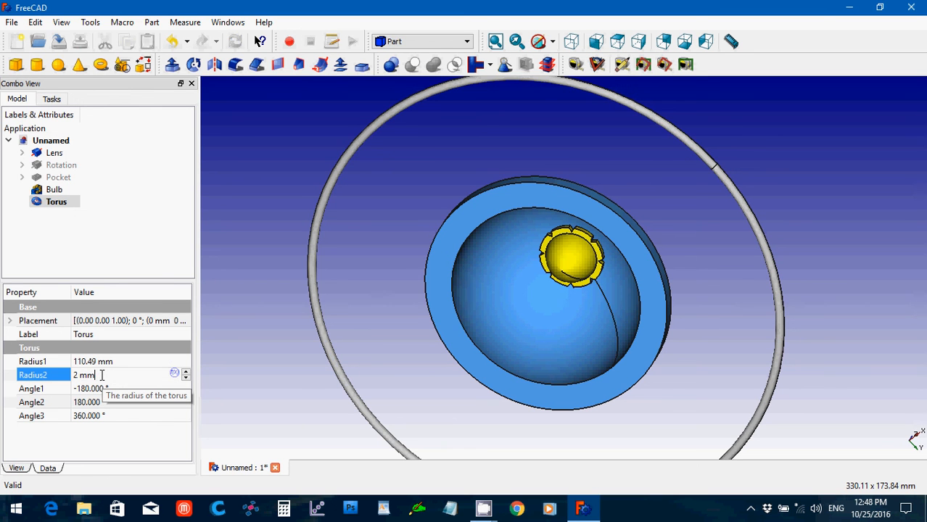
Set the torus's Radius1 to 55.47 mm and its Radius2 to 1.59 mm
click(112, 363)
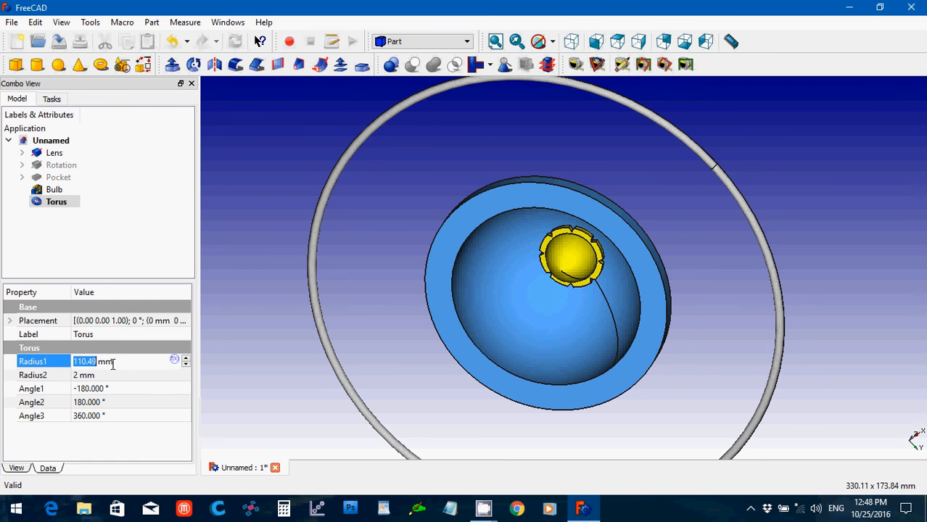
drag(115, 365, 64, 365)
text(55.)
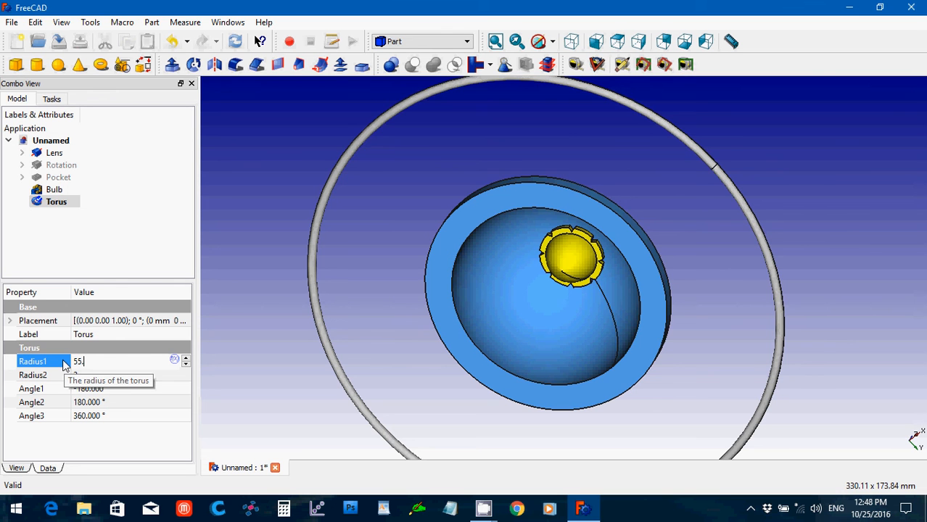
text(47)
key(Return)
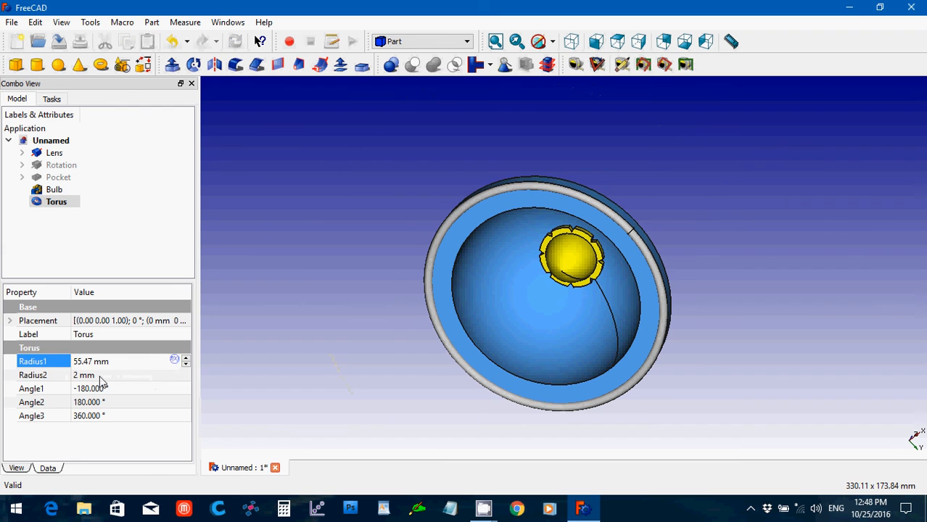
click(102, 378)
drag(102, 378, 65, 383)
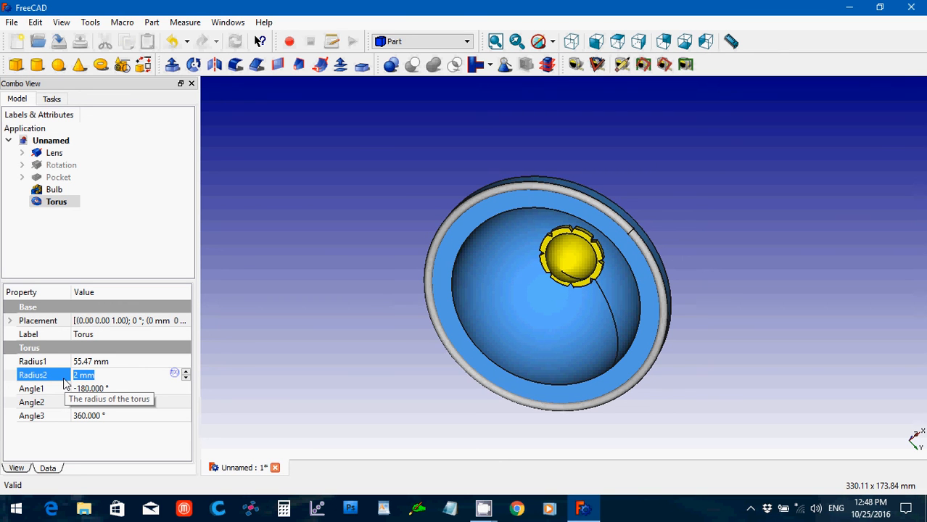
text(1.59)
key(Return)
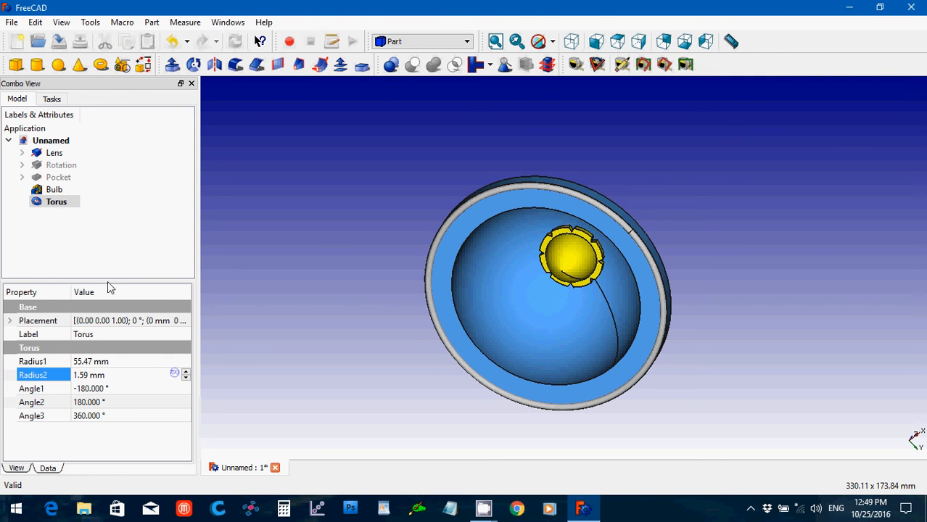
Change the torus's shape color to dark red (red 85, green 0, blue 0) and clear the selection
click(16, 469)
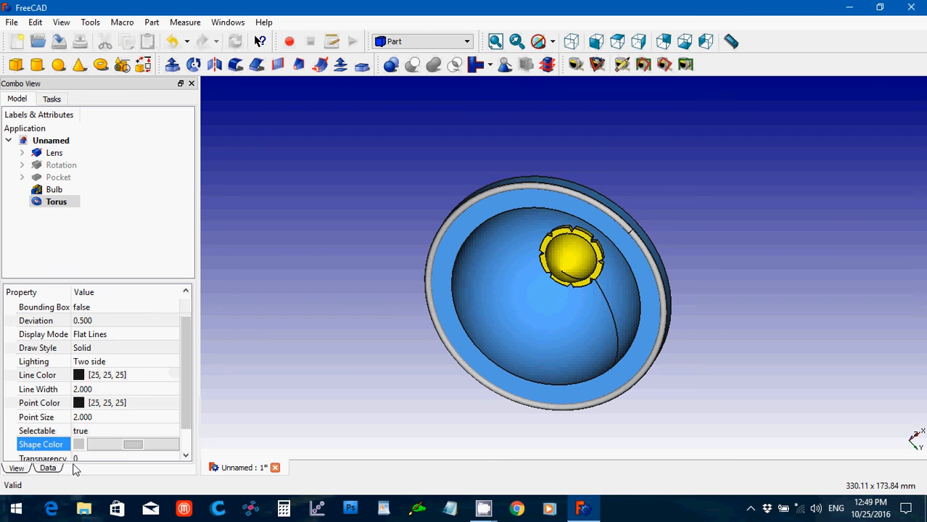
click(120, 446)
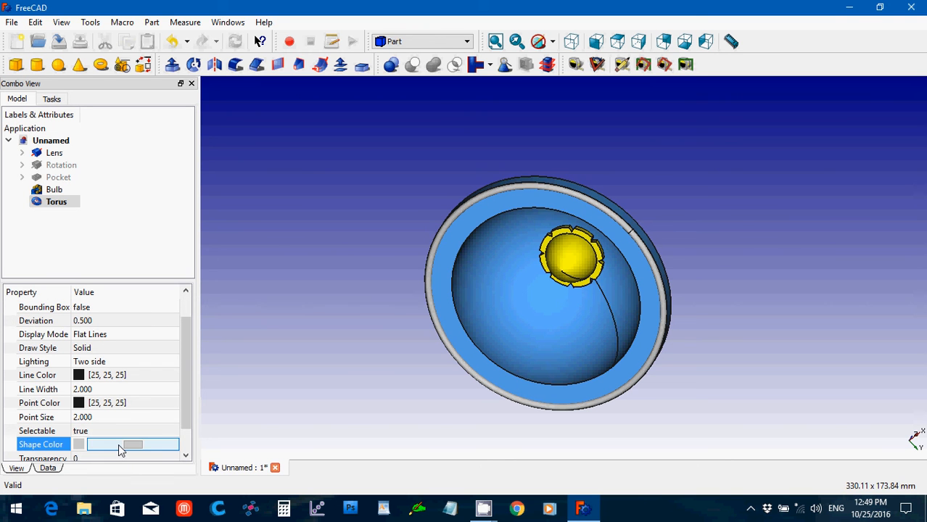
click(119, 450)
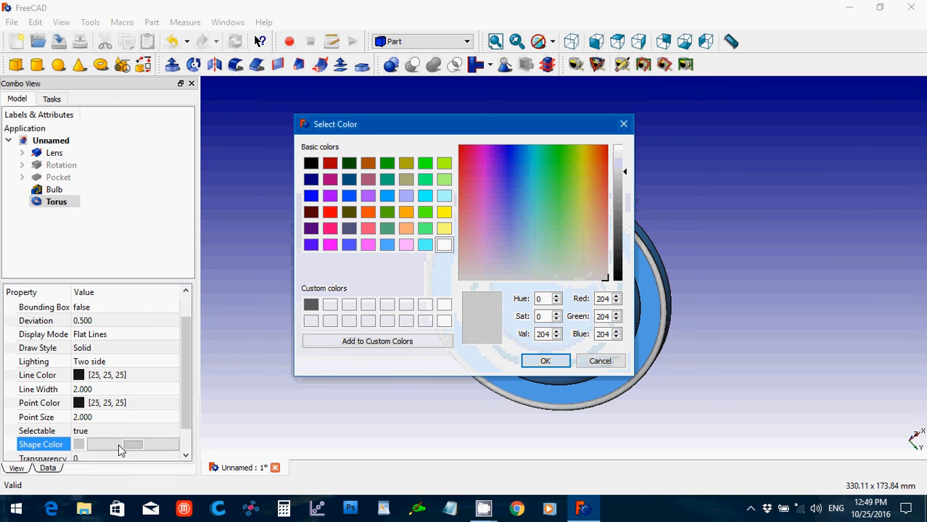
click(314, 217)
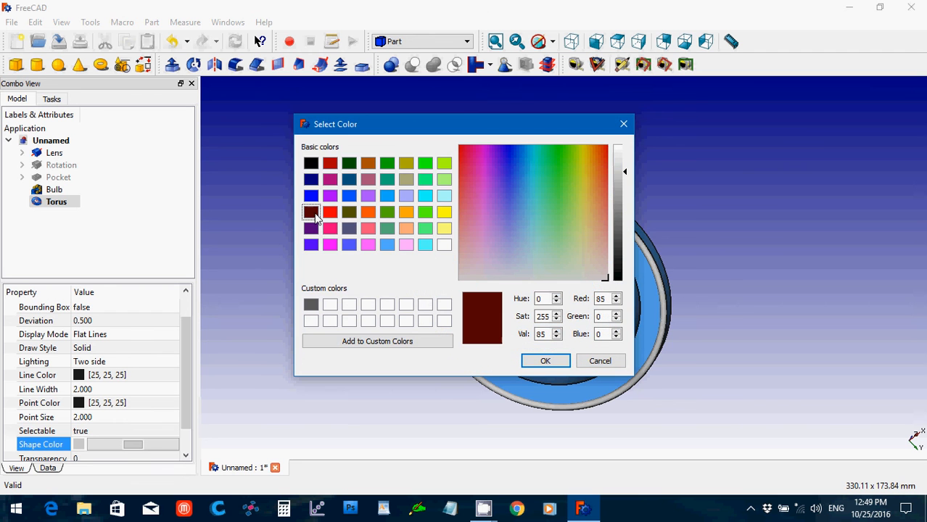
click(541, 361)
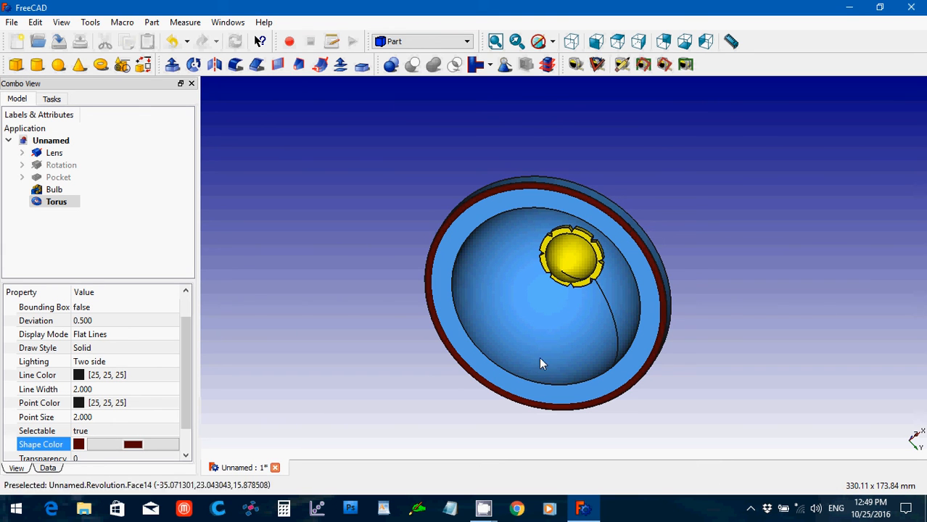
click(718, 280)
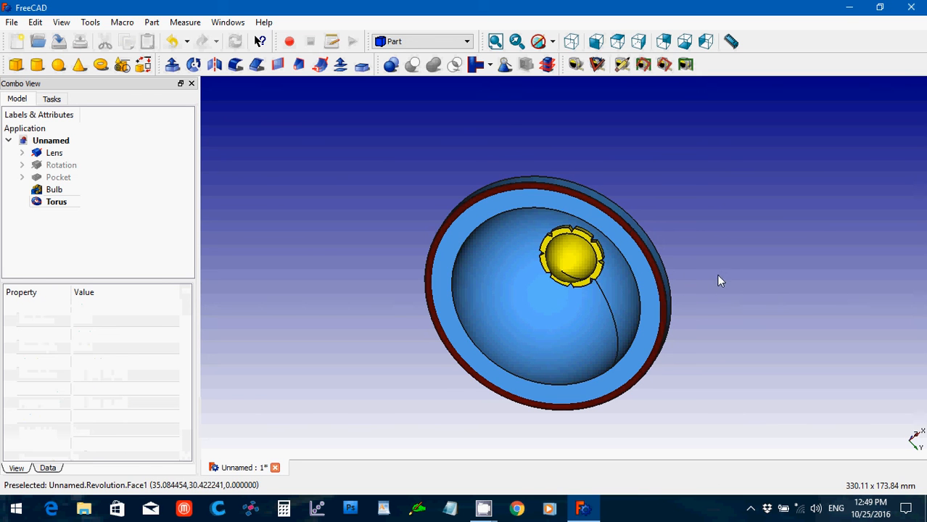
Expand the torus's placement axis and set its y component to -1
middle_drag(734, 288, 693, 296)
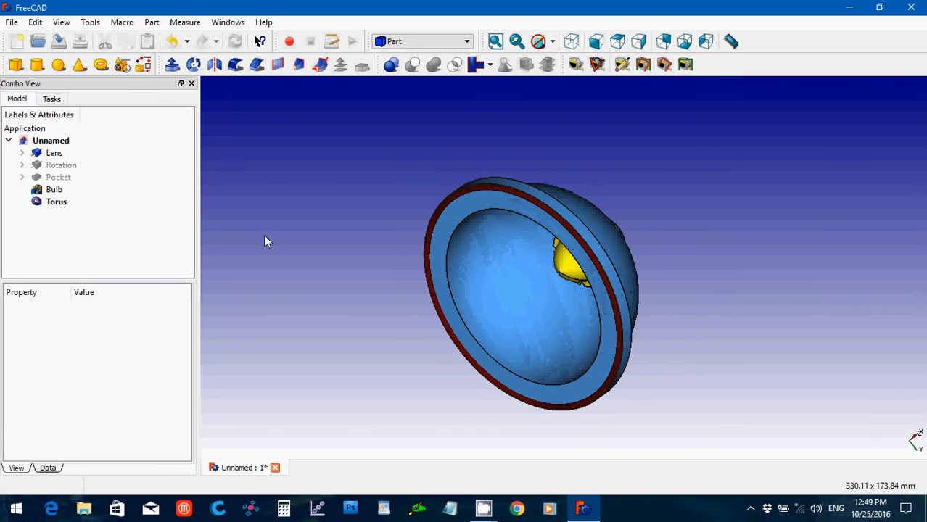
click(40, 202)
click(48, 468)
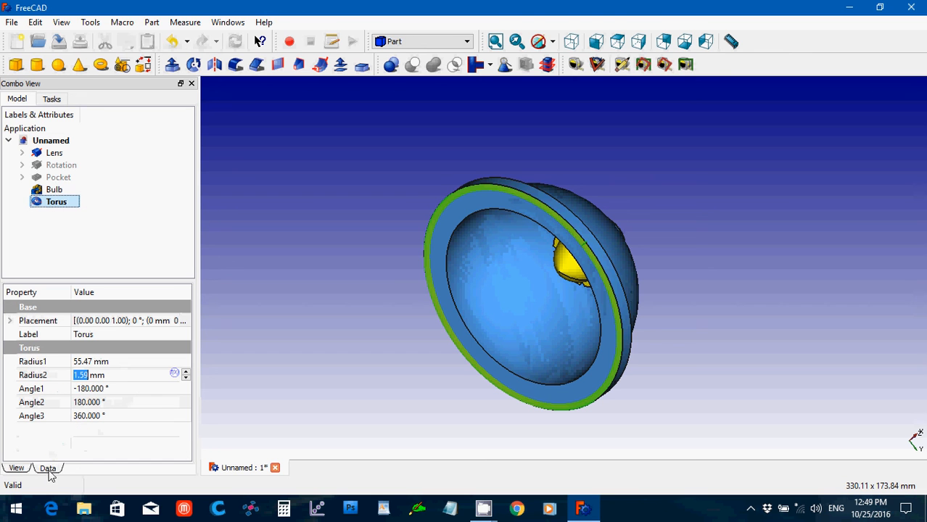
click(8, 320)
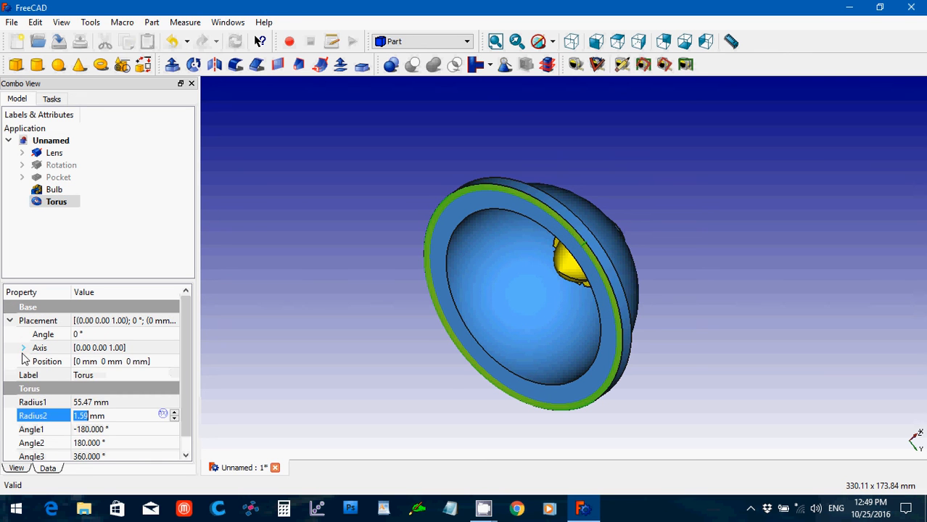
click(23, 348)
click(99, 376)
scroll(99, 375, down, 1)
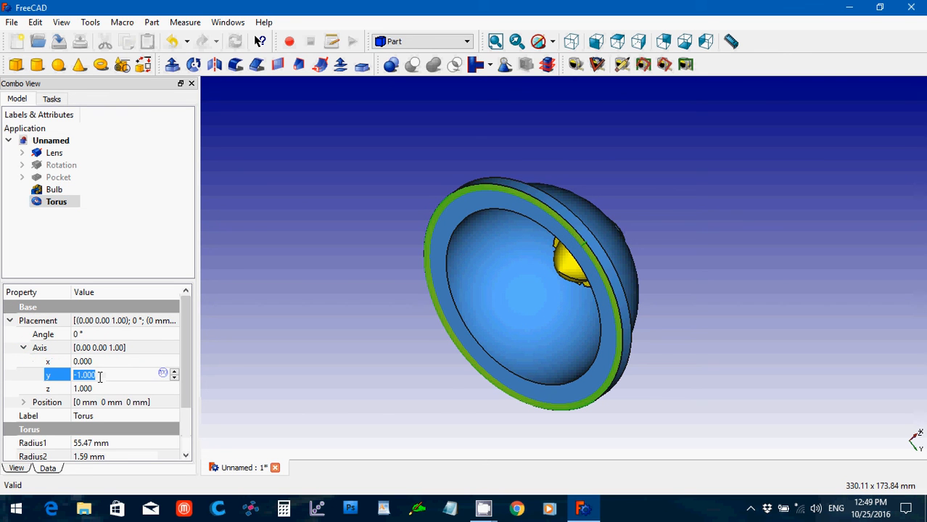
click(103, 363)
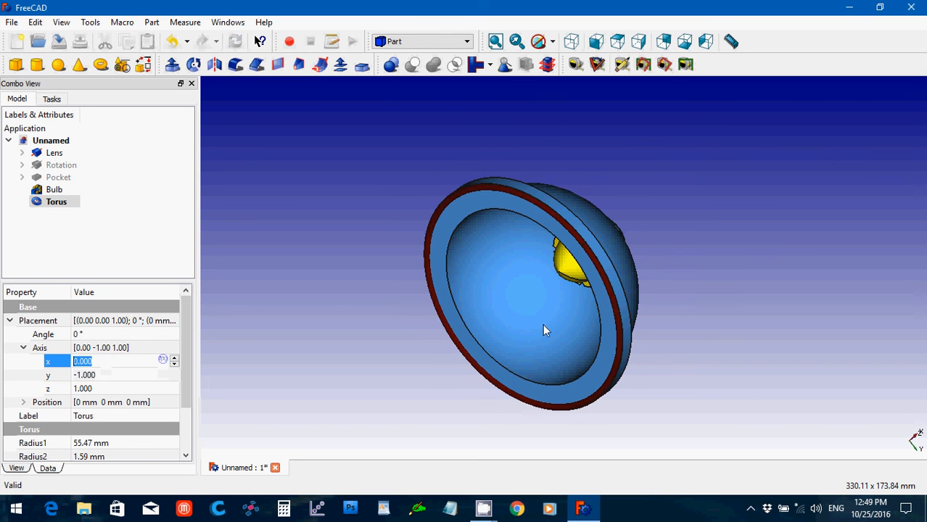
Show the model in the right view and lower the torus's axis y component to -4
click(638, 41)
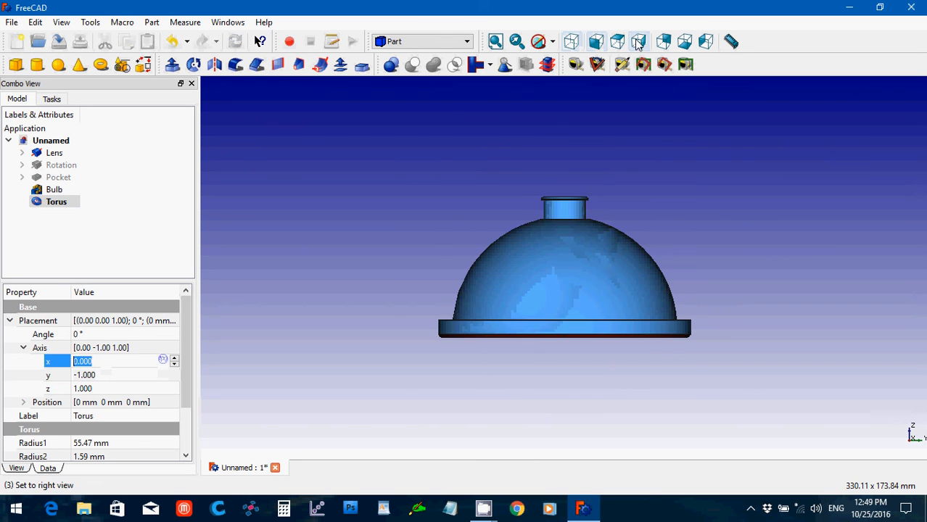
click(97, 376)
scroll(98, 375, down, 1)
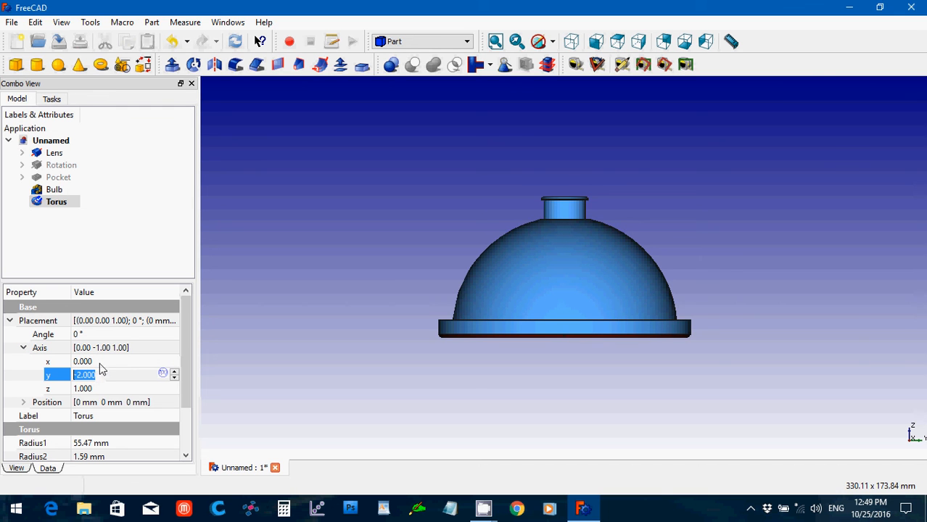
click(101, 364)
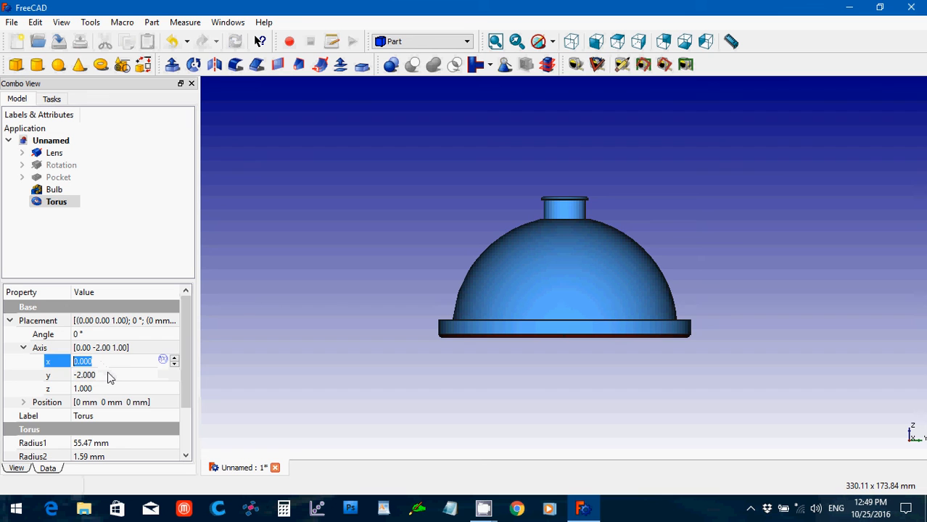
click(108, 374)
scroll(107, 373, down, 2)
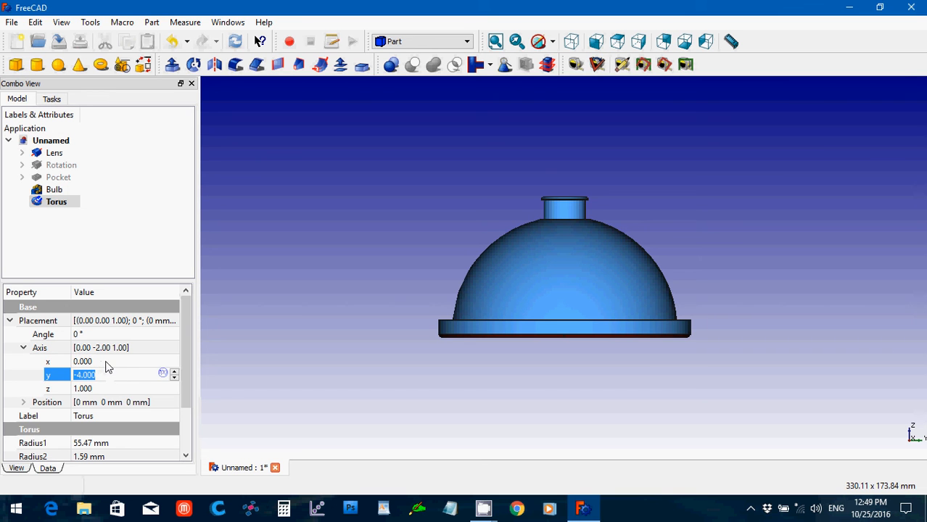
click(107, 362)
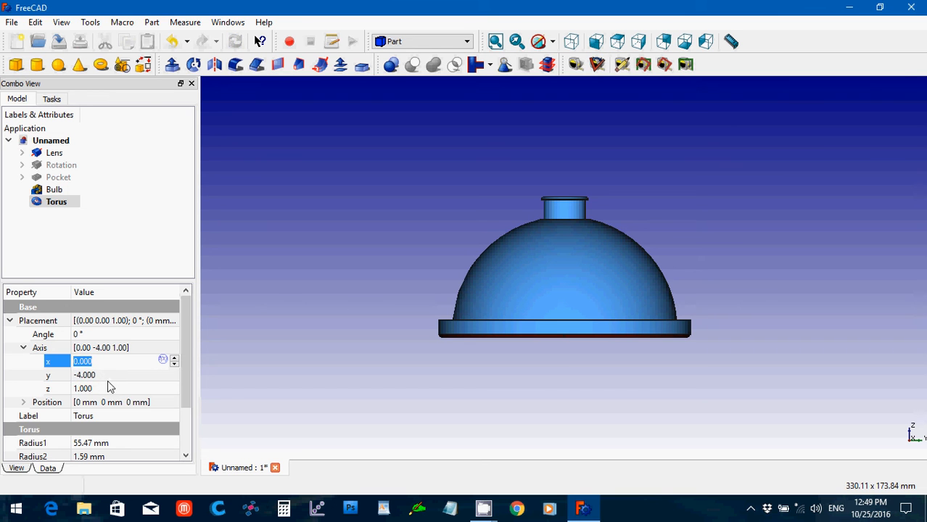
Try a lower y component for the torus's placement axis, and reset it to 0
click(107, 375)
scroll(107, 374, down, 3)
scroll(106, 374, up, 2)
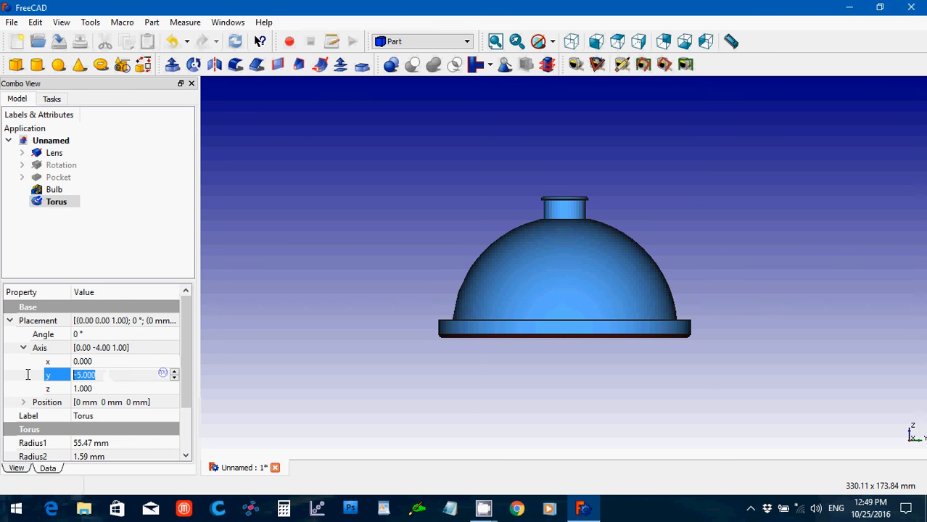
text(0)
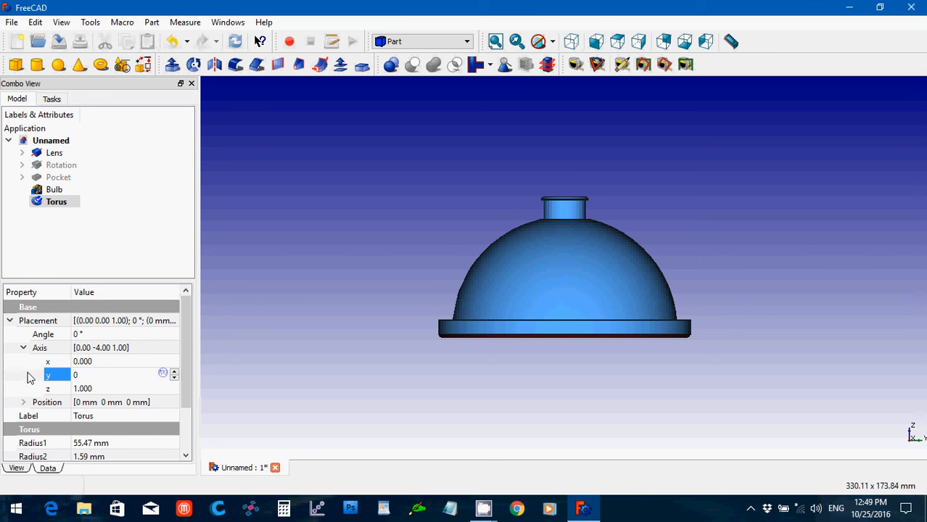
key(Return)
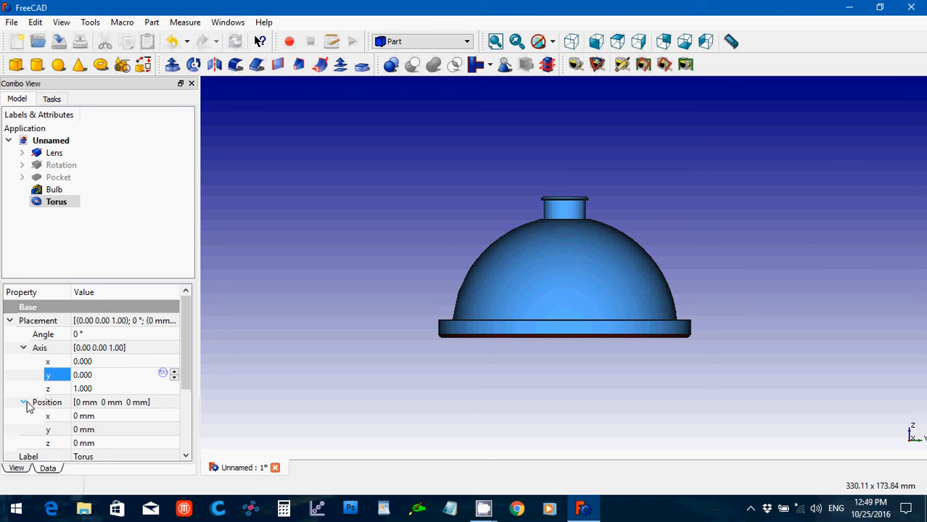
Try shifting the torus's y position to -3 mm, and return it to 0 mm
click(24, 403)
click(115, 431)
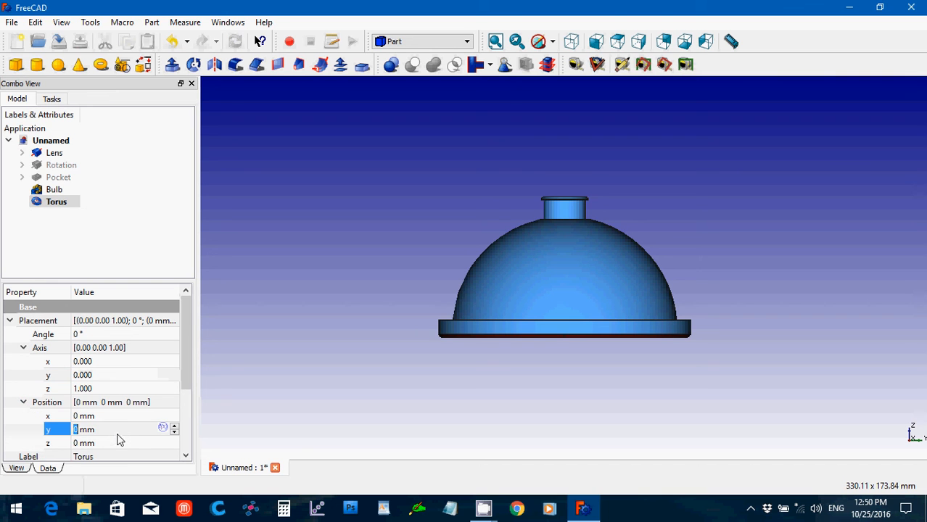
scroll(114, 432, down, 1)
scroll(115, 432, down, 1)
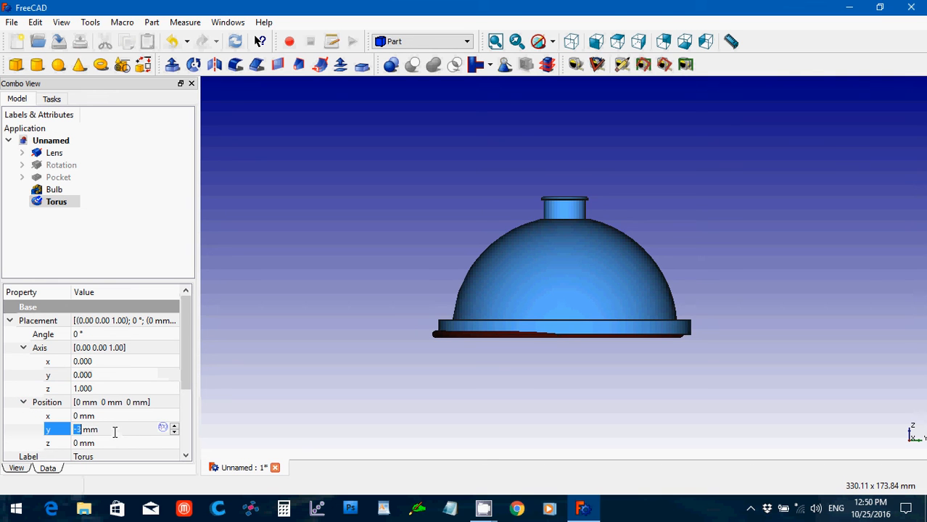
scroll(115, 432, up, 2)
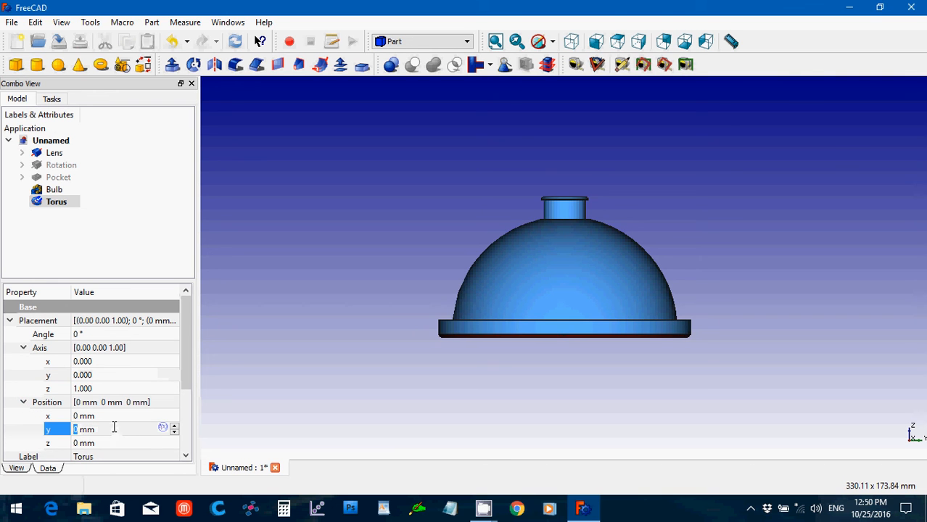
Try shifting the torus's x position to -5 mm, compare it in the standard views, and return it to 0 mm
click(111, 417)
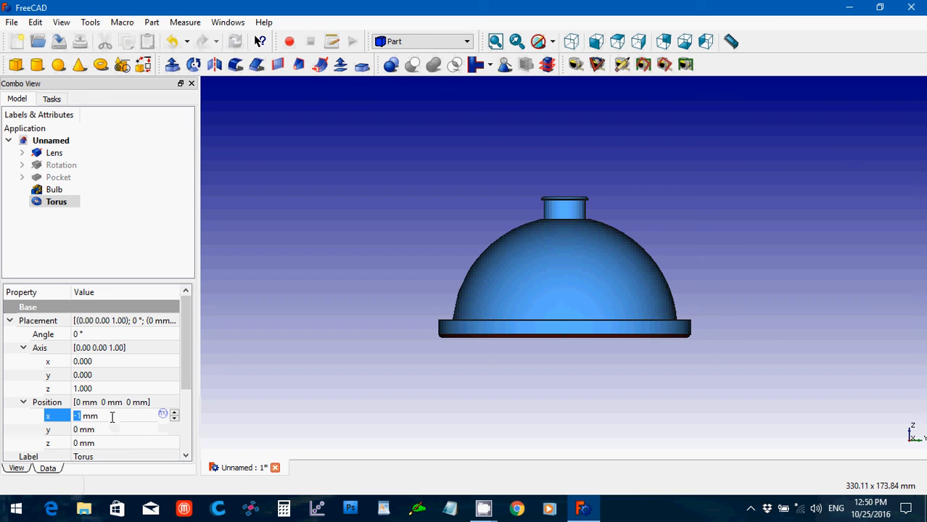
scroll(111, 416, down, 1)
scroll(112, 417, up, 1)
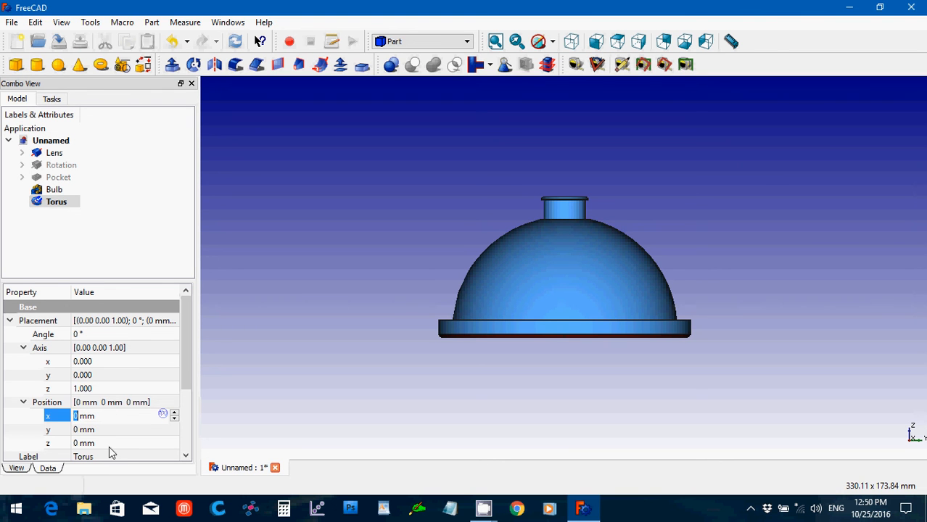
scroll(108, 418, down, 1)
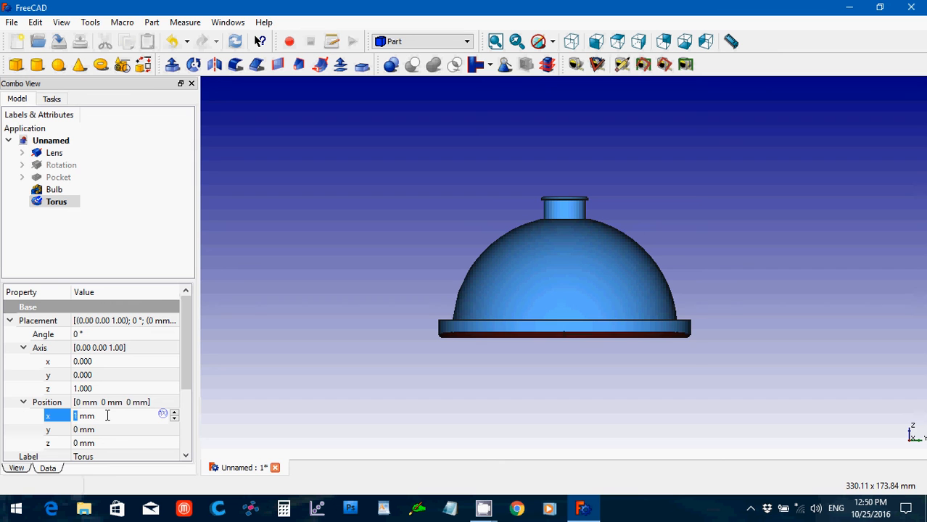
scroll(107, 416, down, 1)
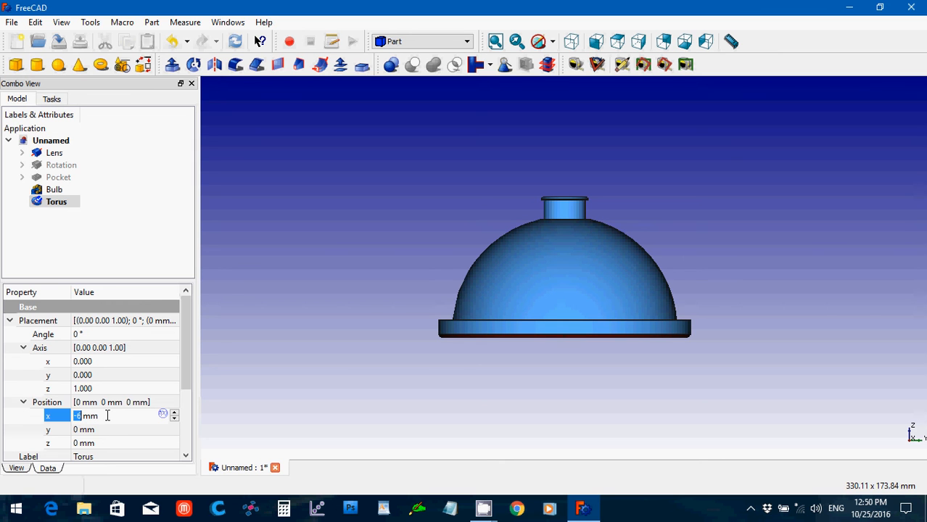
click(570, 41)
click(592, 42)
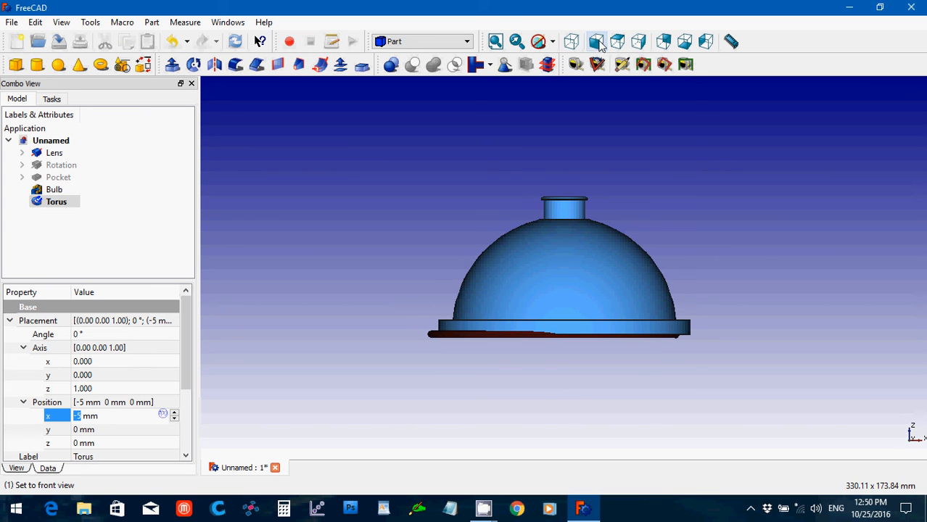
click(570, 42)
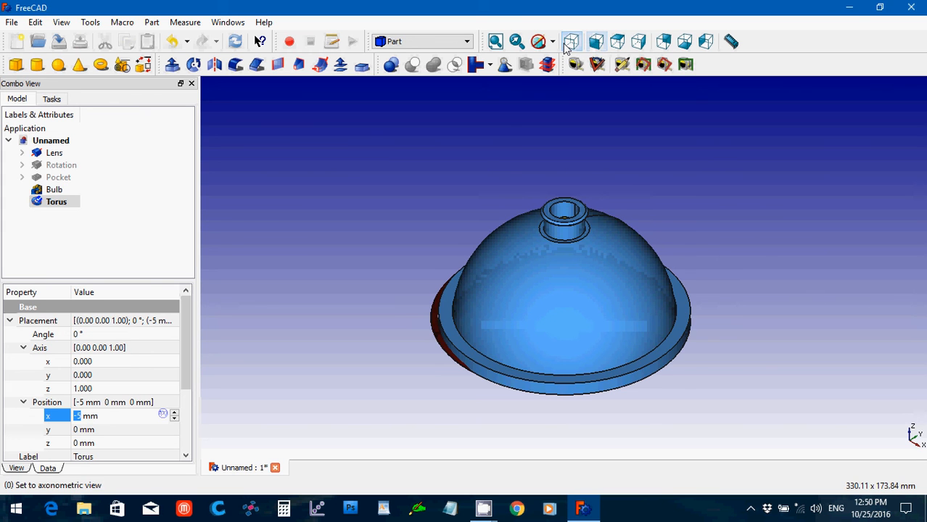
click(638, 43)
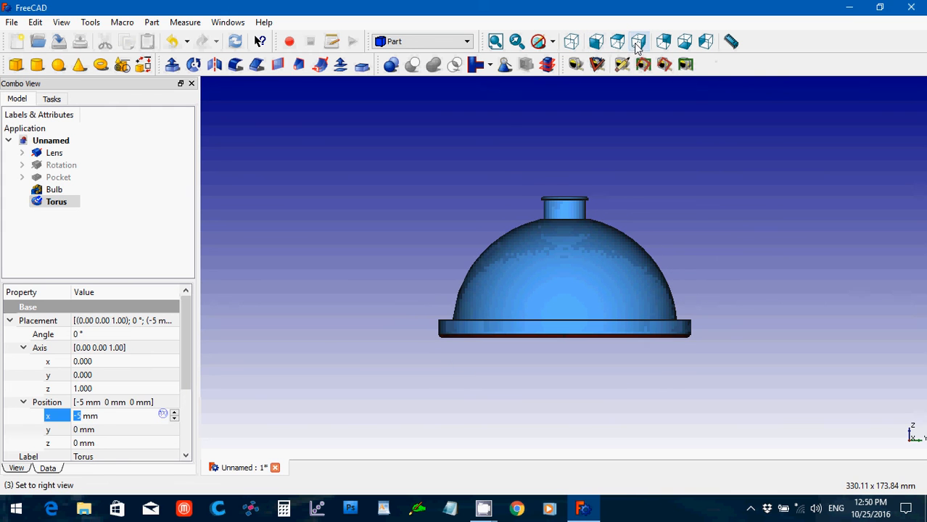
key(ctrl+a)
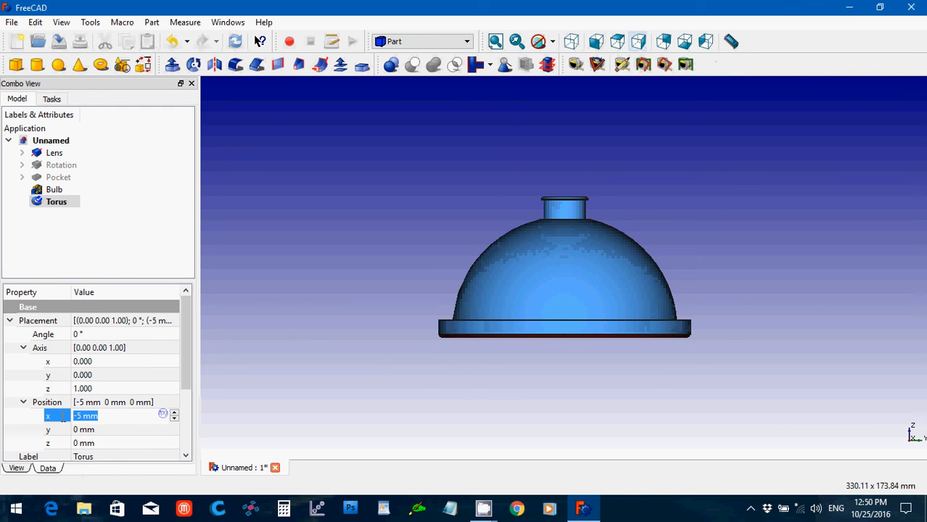
text(0)
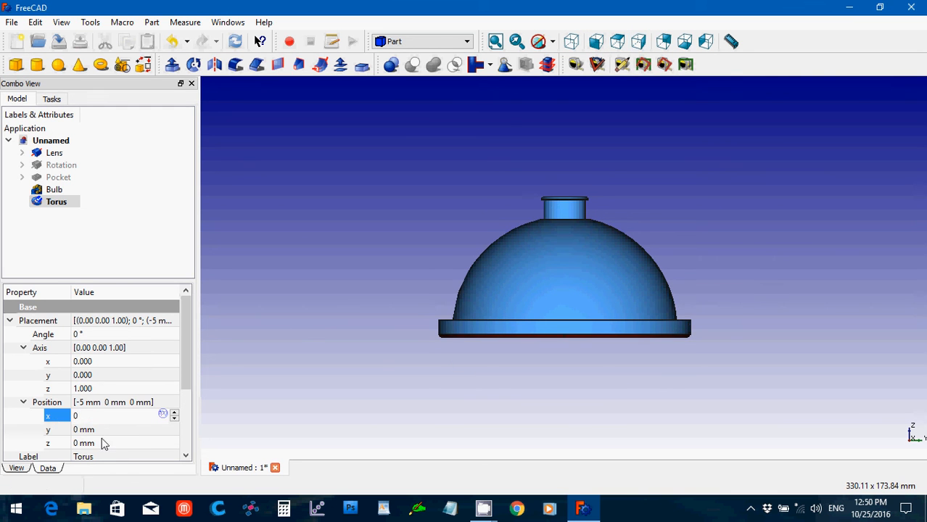
Lower the torus beneath the Lens rim by setting its z position to -2 mm
click(101, 442)
scroll(102, 442, down, 5)
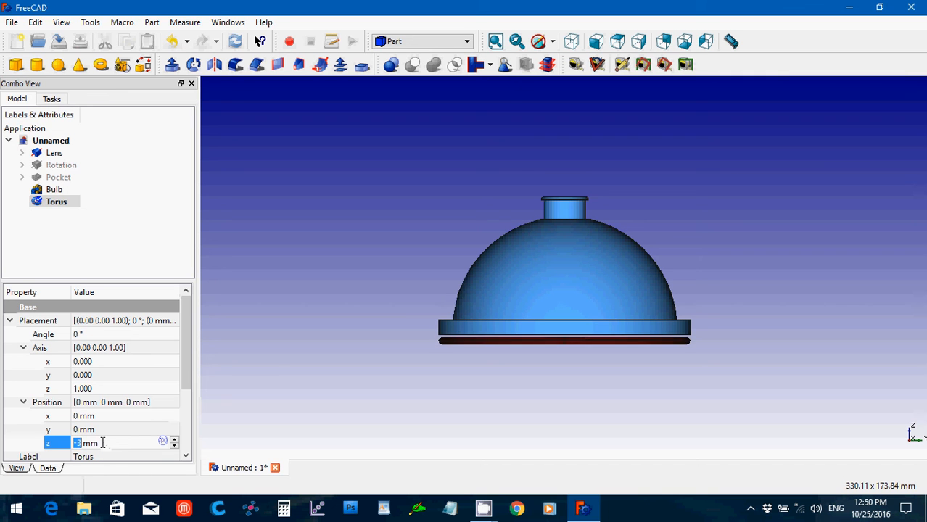
scroll(102, 442, up, 3)
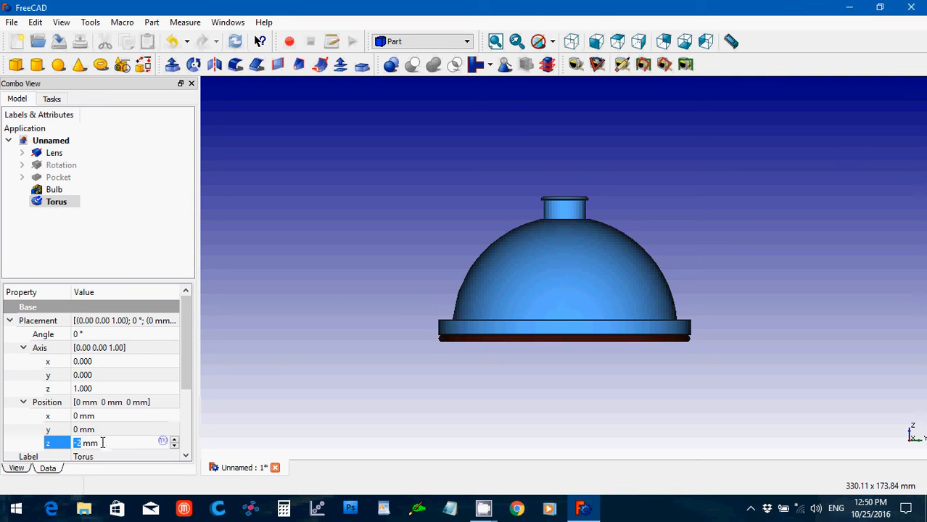
click(273, 366)
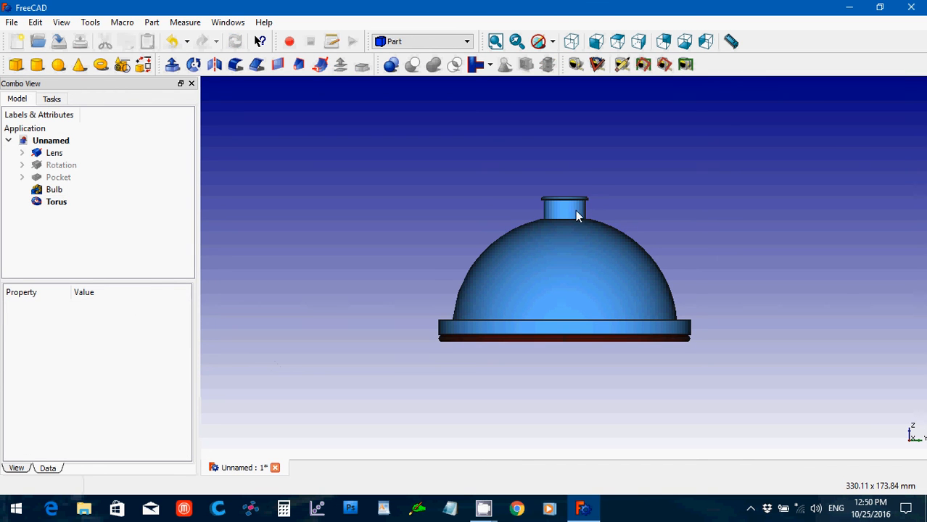
Rename the torus as O-Ring
click(572, 42)
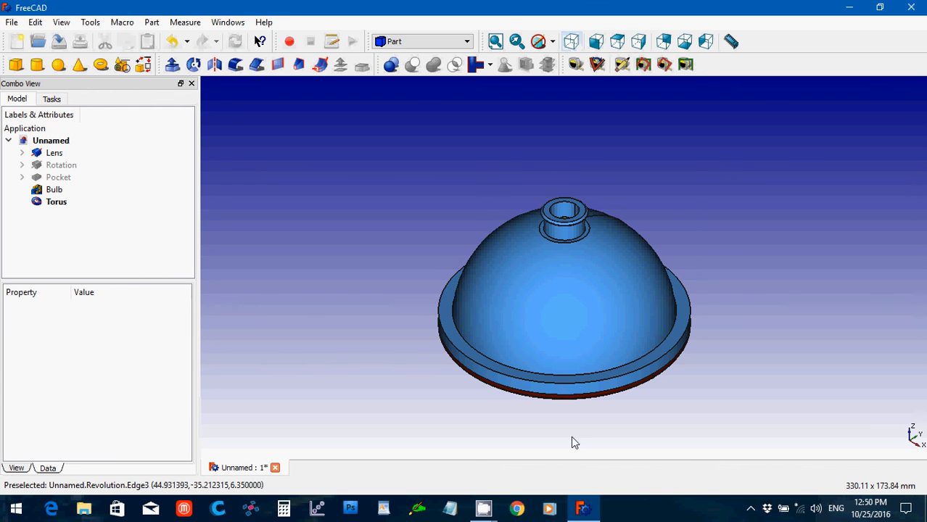
middle_drag(571, 437, 495, 320)
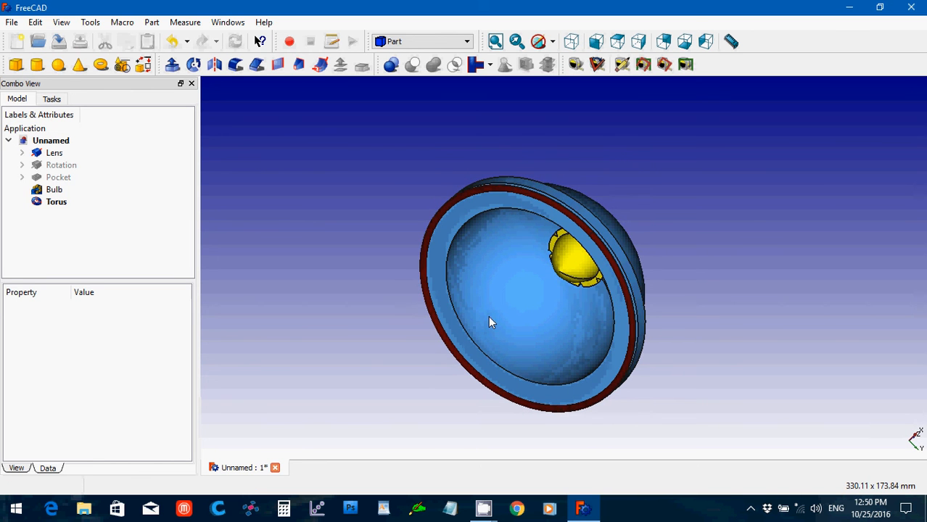
click(51, 191)
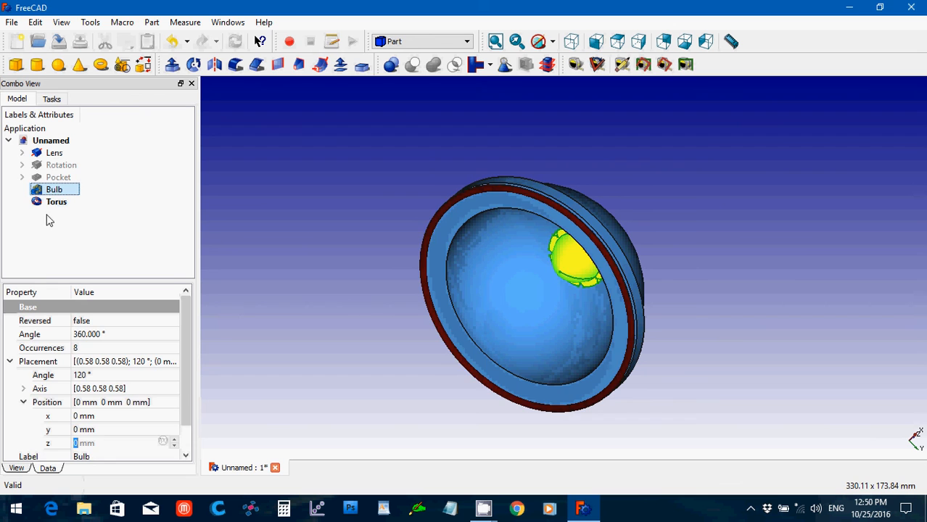
click(48, 206)
right_click(49, 206)
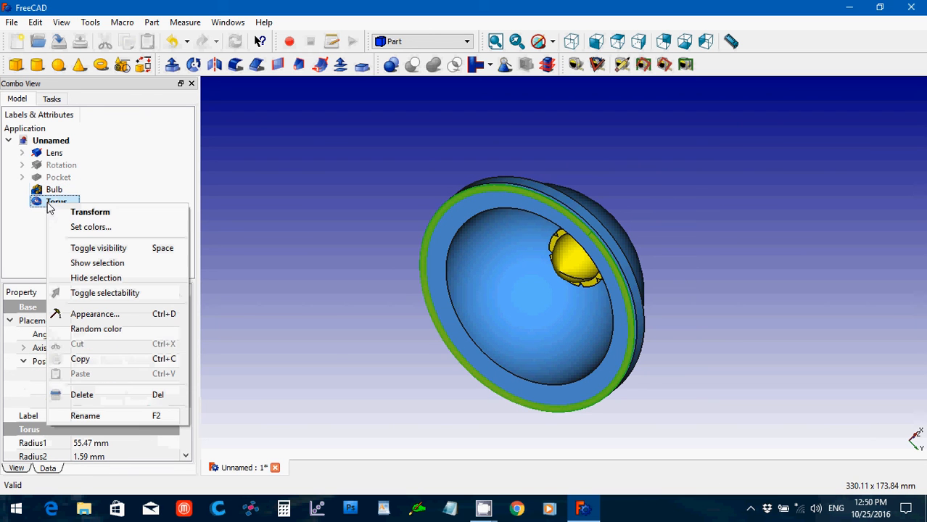
click(120, 419)
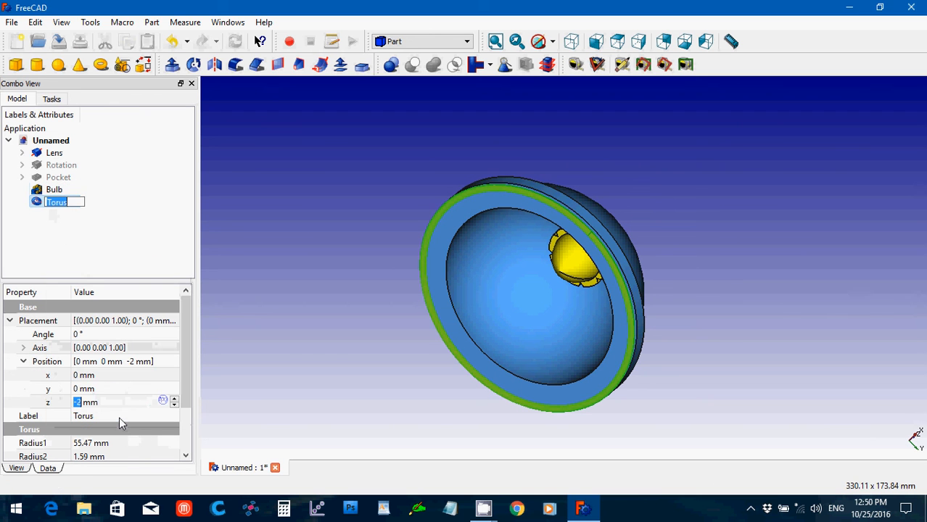
text(O-Ring)
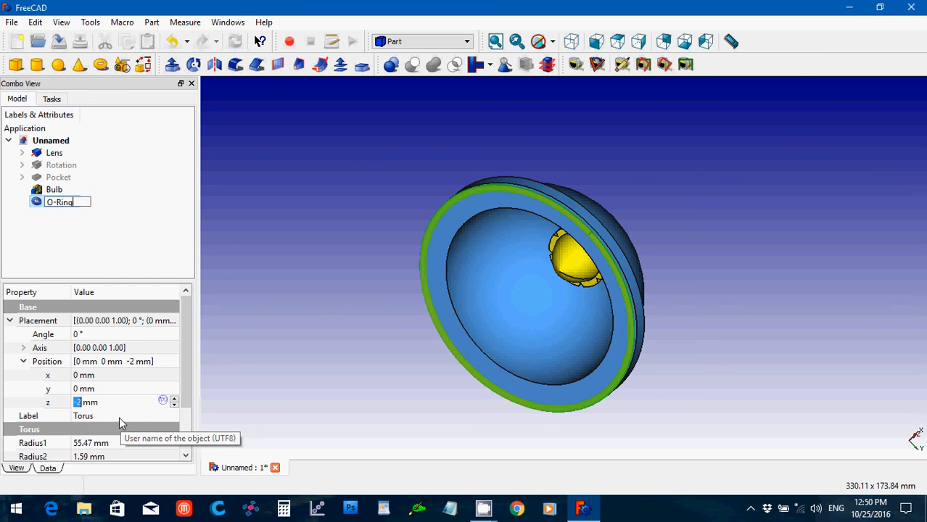
key(Return)
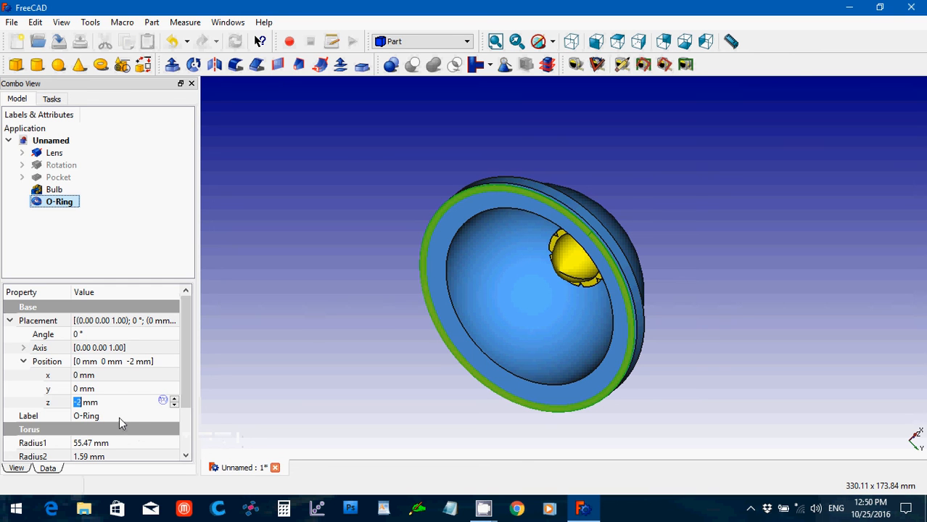
click(260, 325)
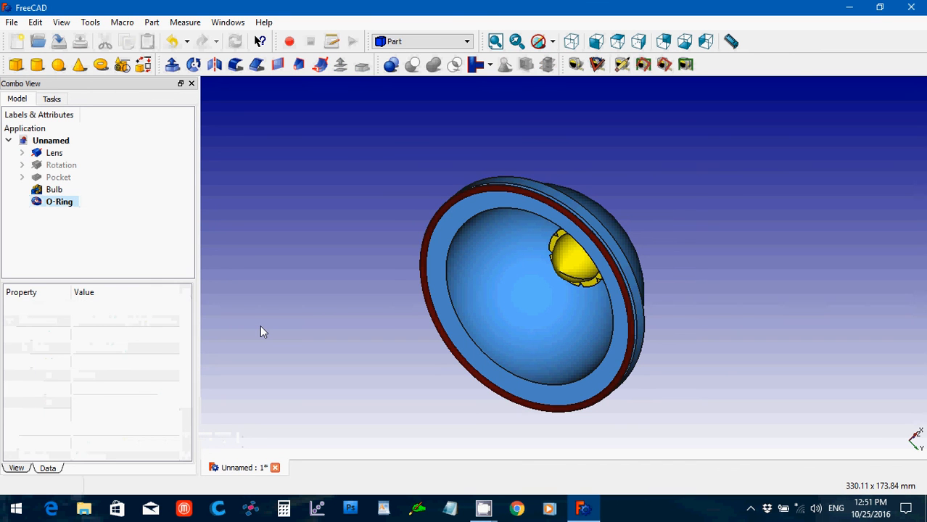
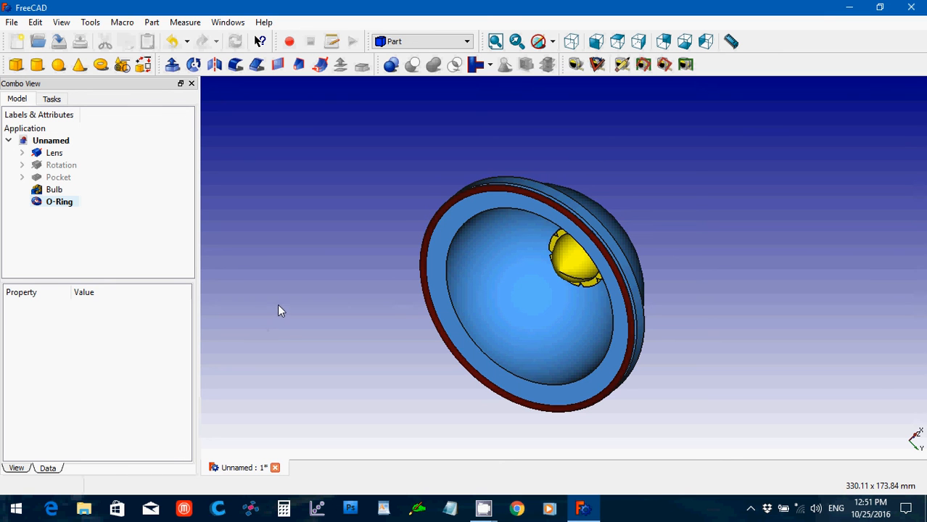
Hide the Lens, the Bulb and the O-Ring together
click(41, 153)
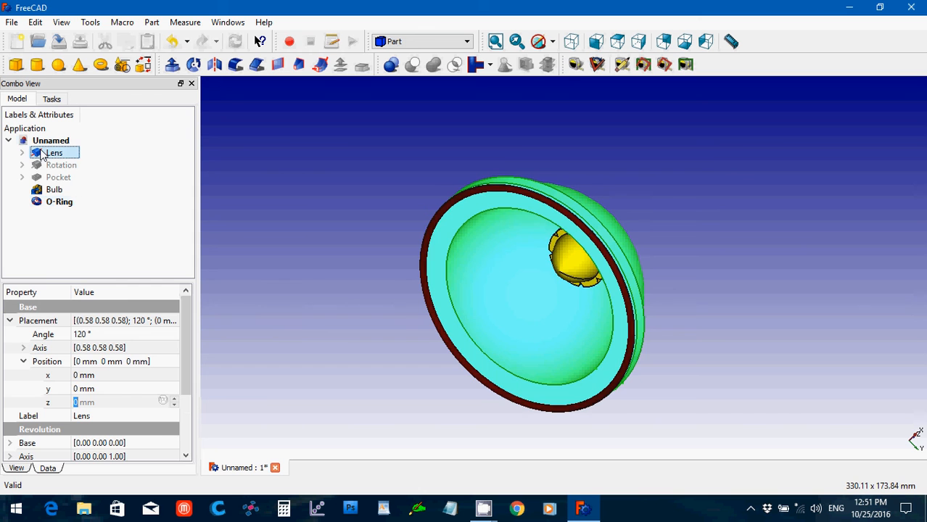
ctrl+click(57, 190)
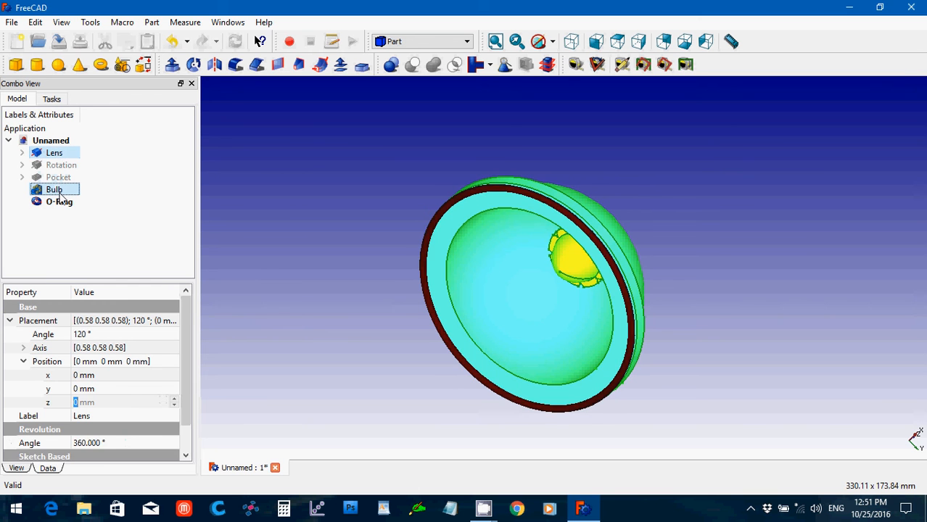
ctrl+click(63, 203)
key(space)
click(153, 205)
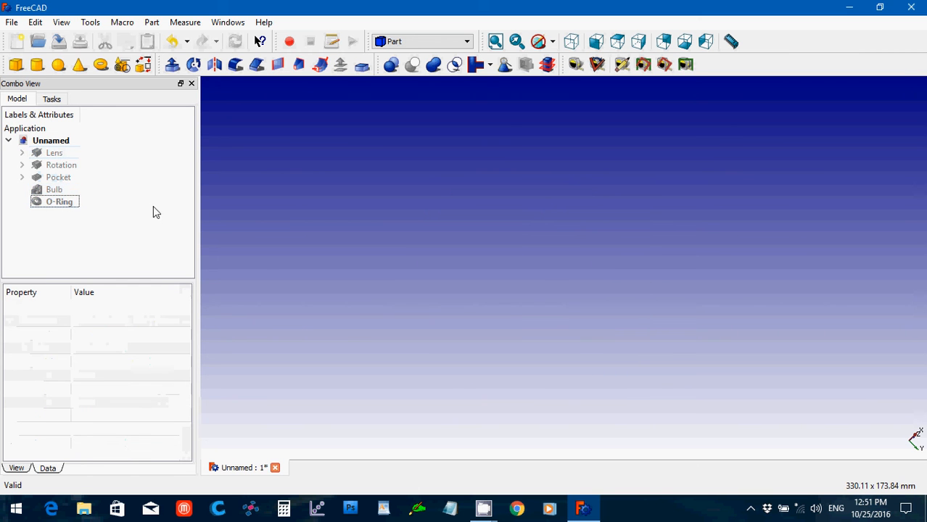
Switch to the Part Design workbench and create a new sketch on the XZ-Plane with 0 mm offset
click(412, 42)
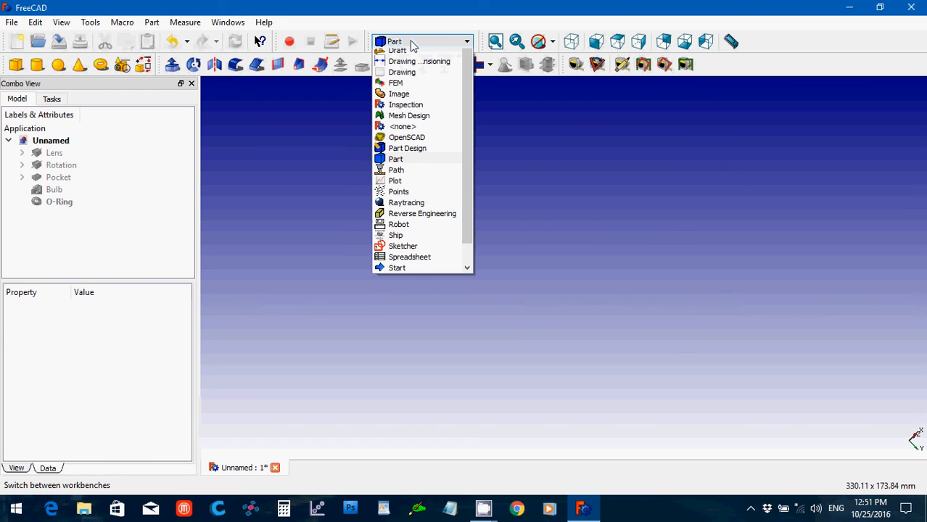
click(439, 187)
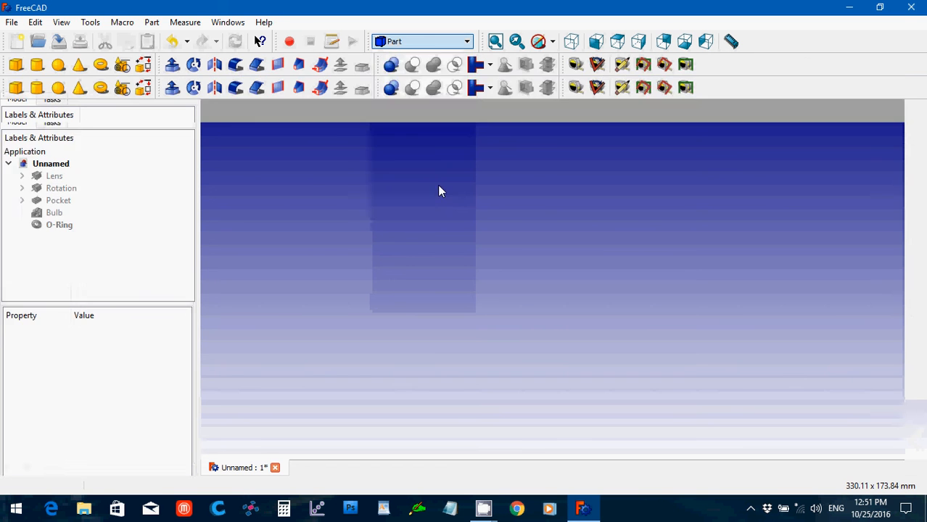
click(16, 65)
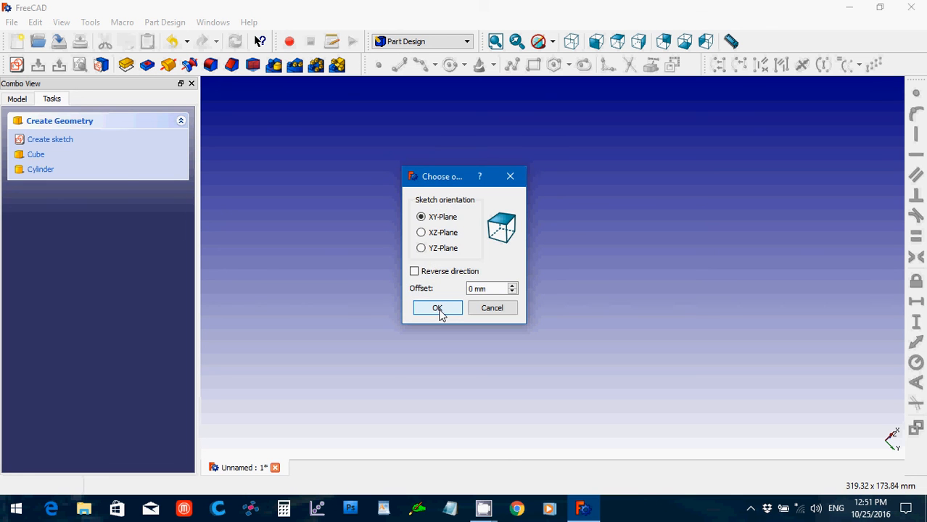
click(421, 233)
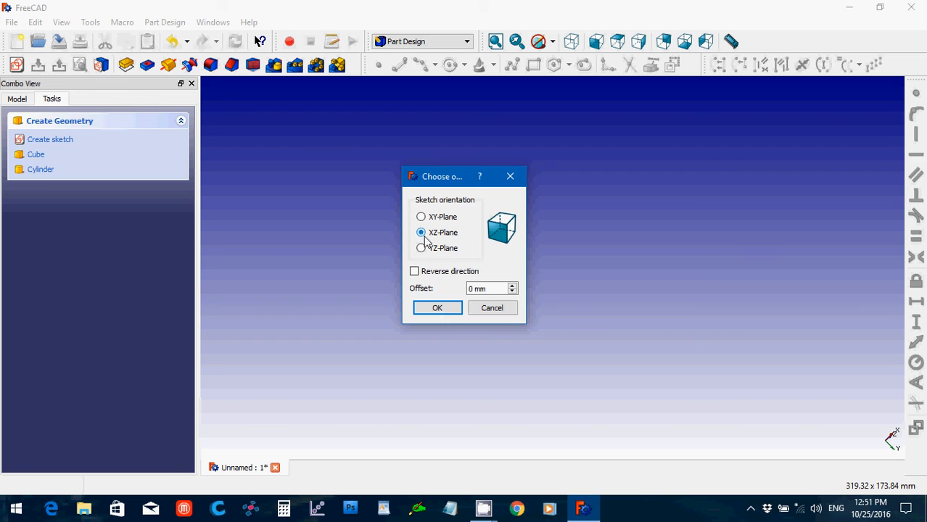
click(439, 308)
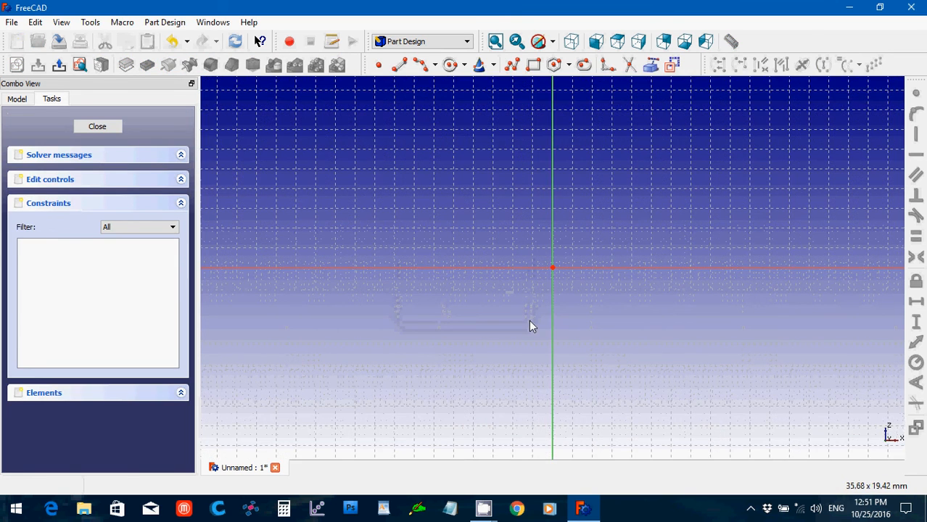
Sketch a rectangle about 4.0 mm wide and 4.3 mm high around the origin
click(533, 64)
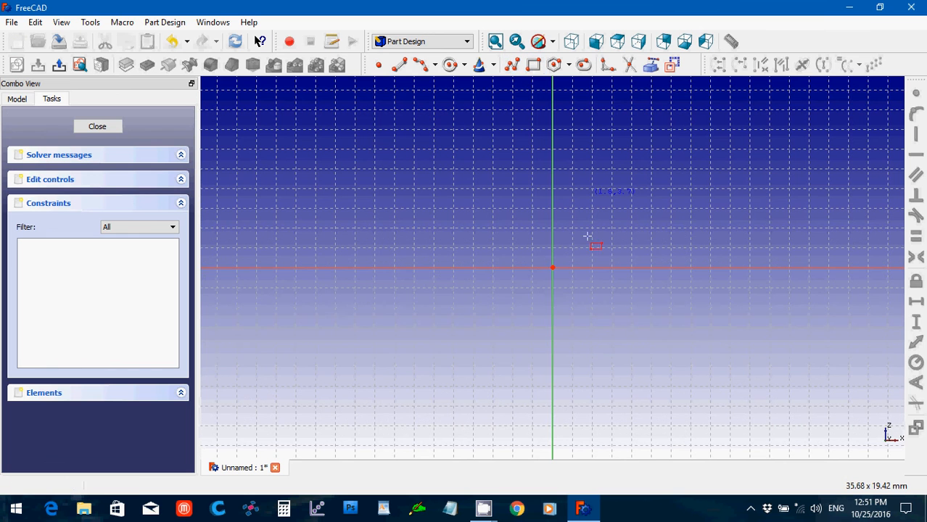
click(515, 229)
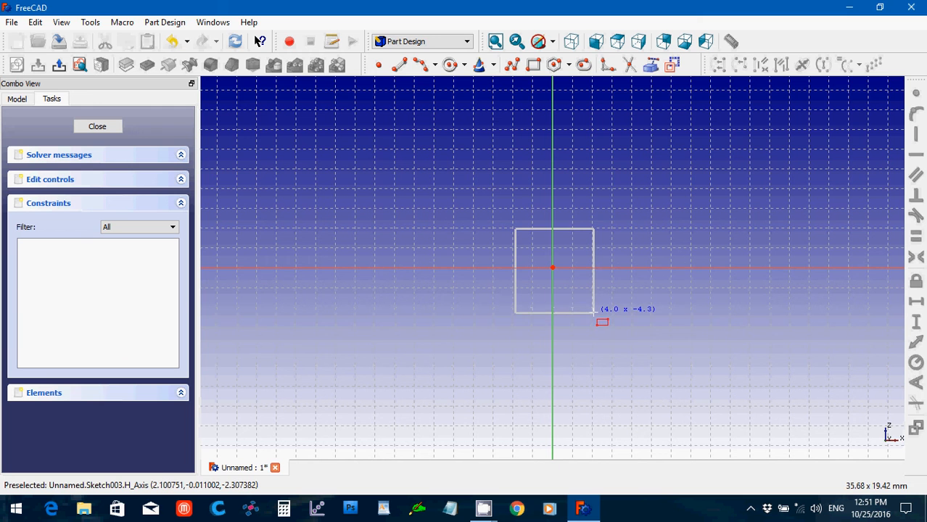
click(594, 313)
Constrain the vertical length of the rectangle's side edge to 12.7 mm
click(592, 290)
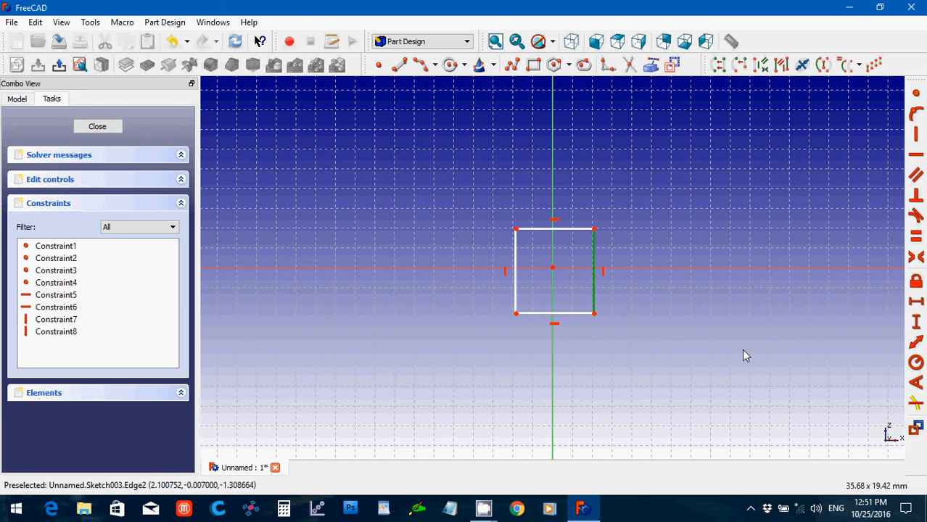
click(916, 326)
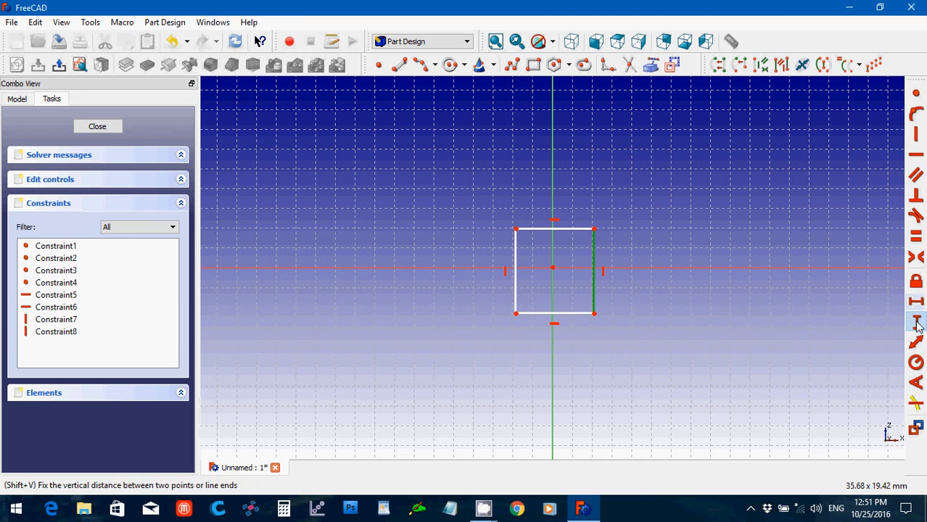
text(12.7mm)
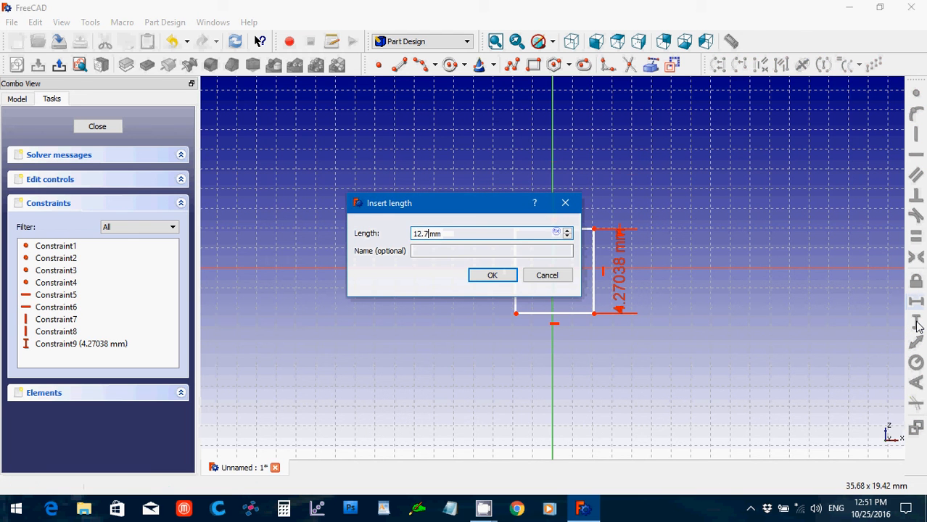
key(Return)
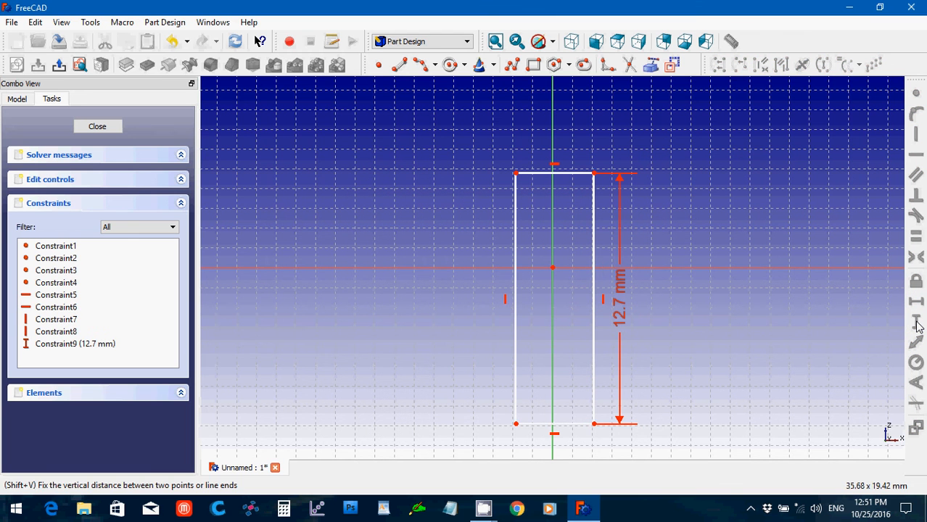
Constrain the rectangle's lower edge and its 12.7 mm side edge to equal length
click(569, 432)
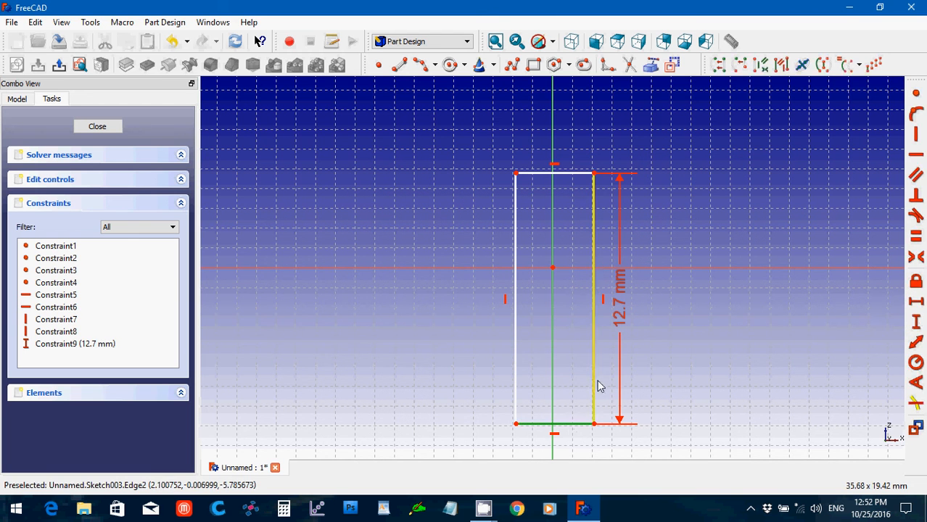
click(594, 383)
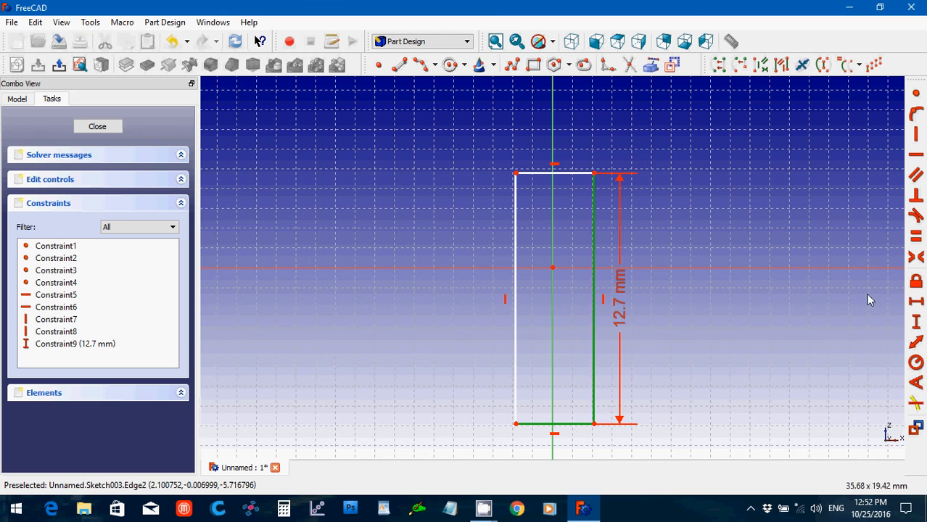
click(916, 232)
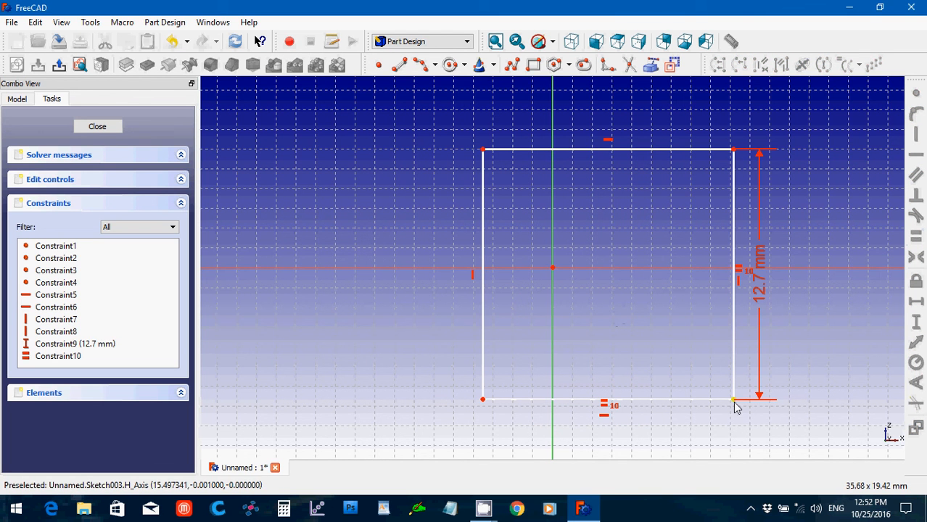
Make the two lower corners of the square symmetric about the vertical axis
click(733, 400)
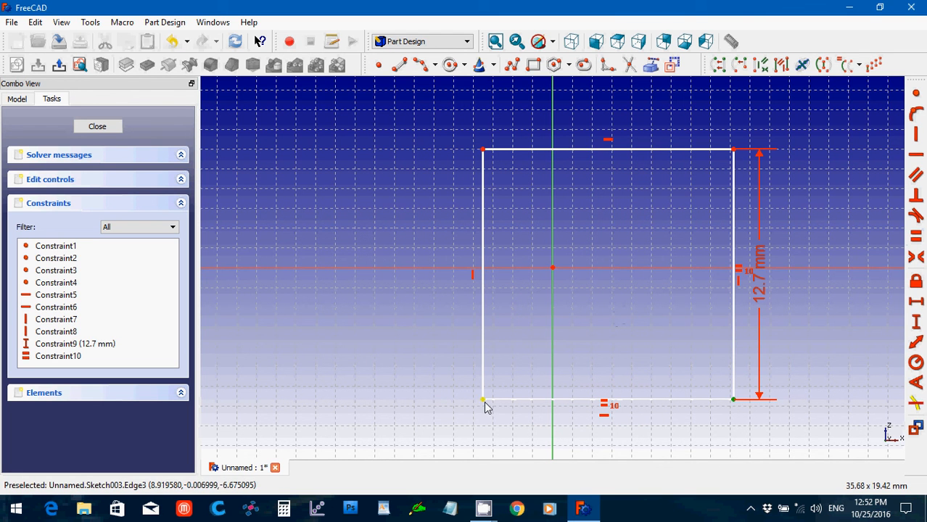
click(483, 399)
click(554, 428)
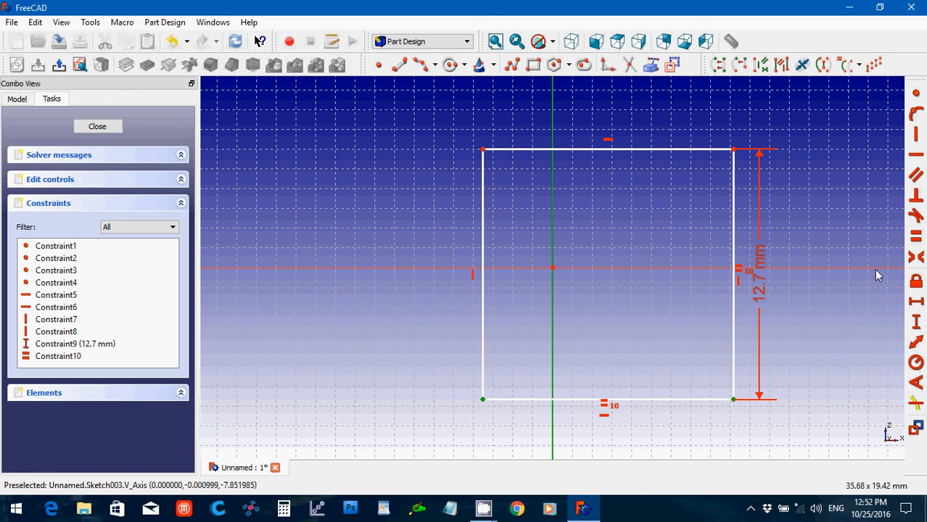
click(915, 257)
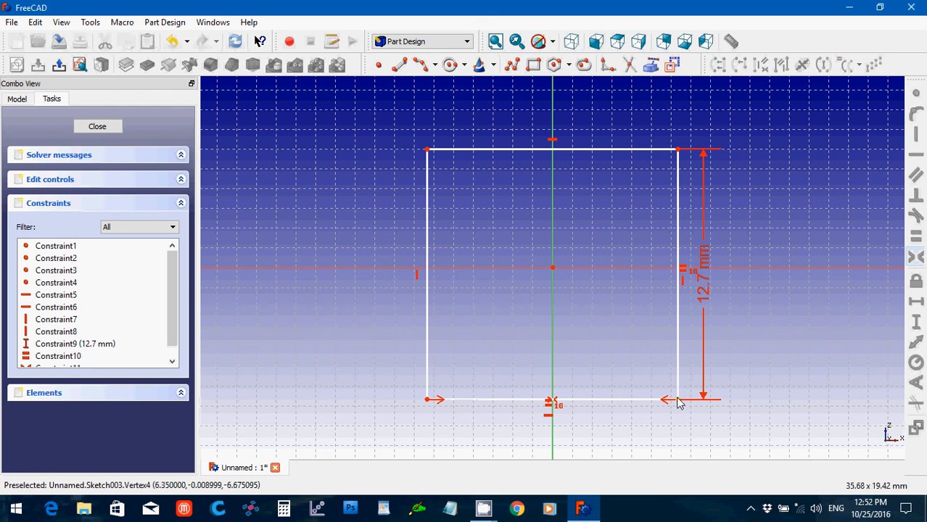
Make the two right-hand corners of the square symmetric about the horizontal axis and close the sketch
click(678, 399)
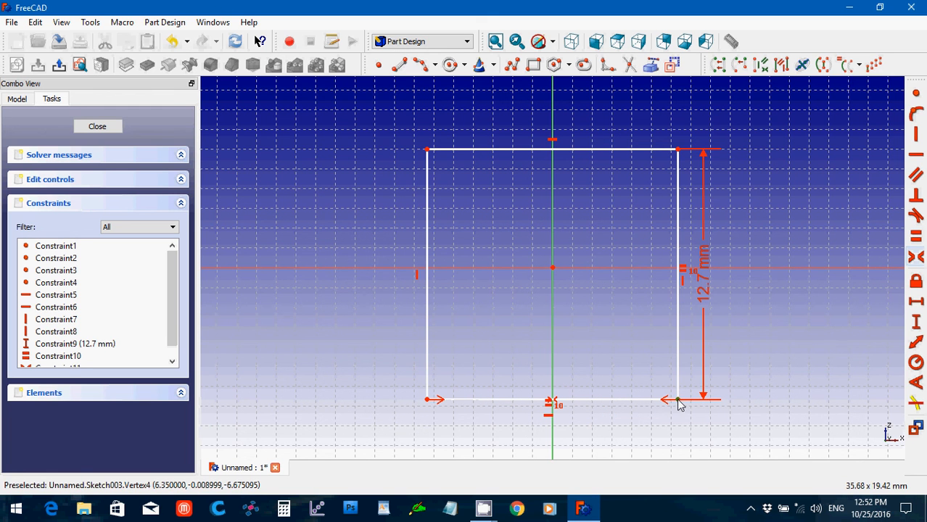
click(677, 150)
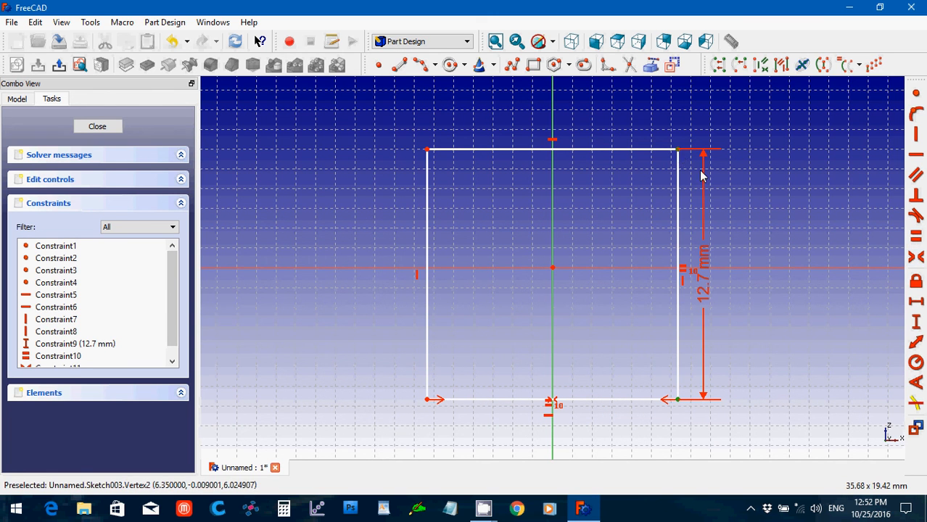
click(758, 269)
click(916, 258)
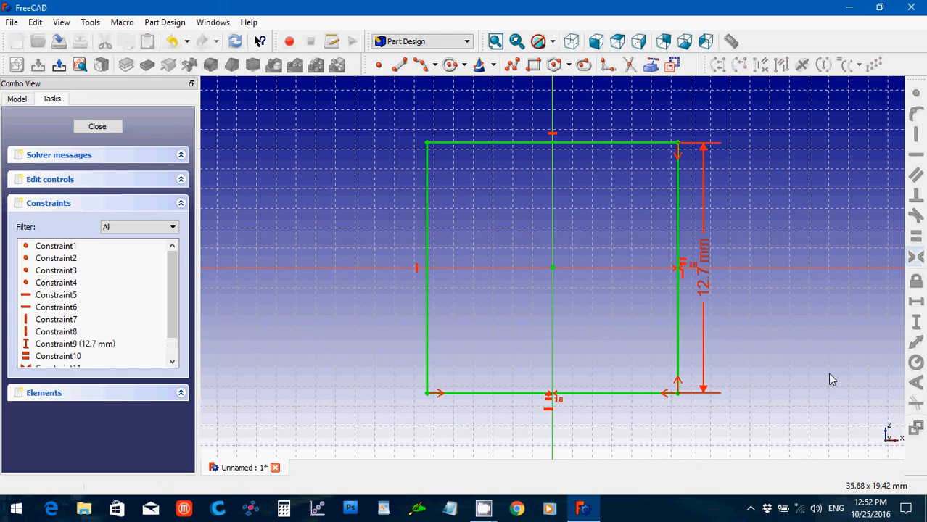
click(103, 128)
Create a new sketch on the XZ-Plane with 0 mm offset and draw a circle of about 6.4 mm radius centred at the origin
click(16, 64)
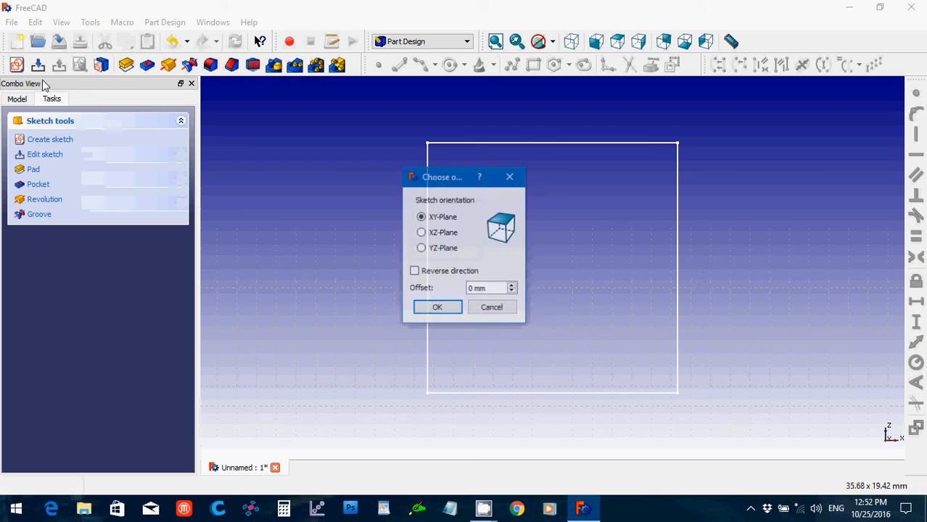
click(422, 233)
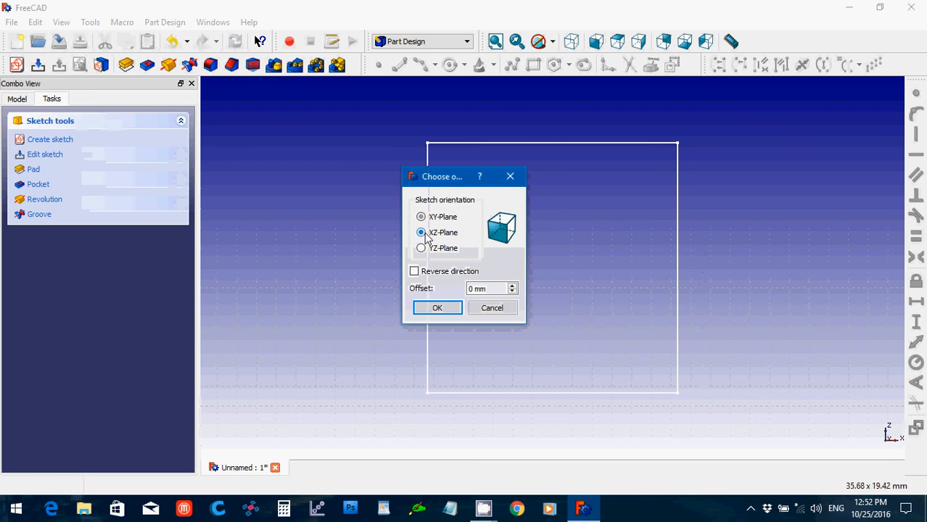
click(438, 309)
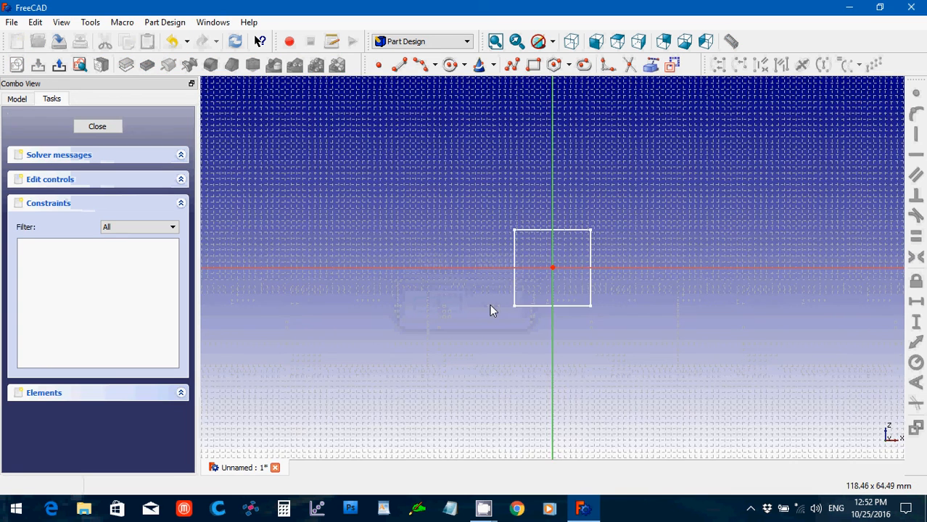
click(449, 66)
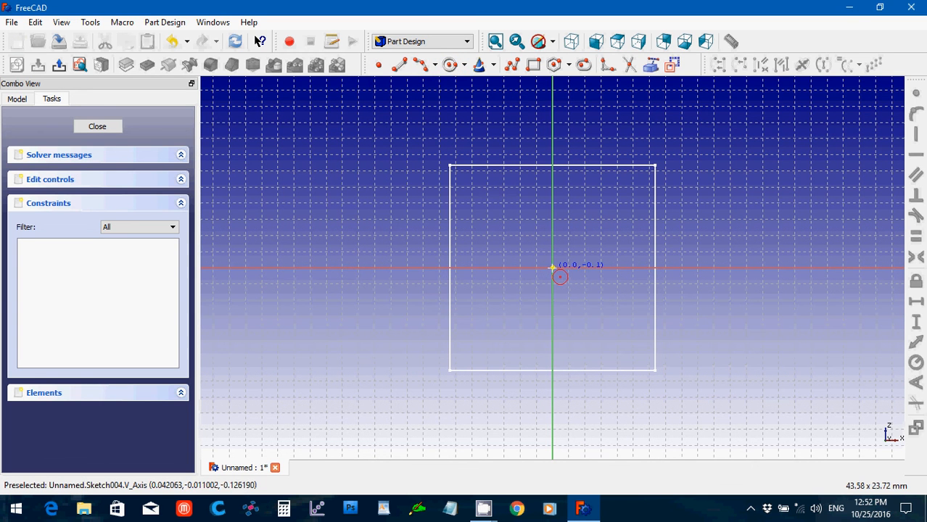
click(553, 268)
click(470, 206)
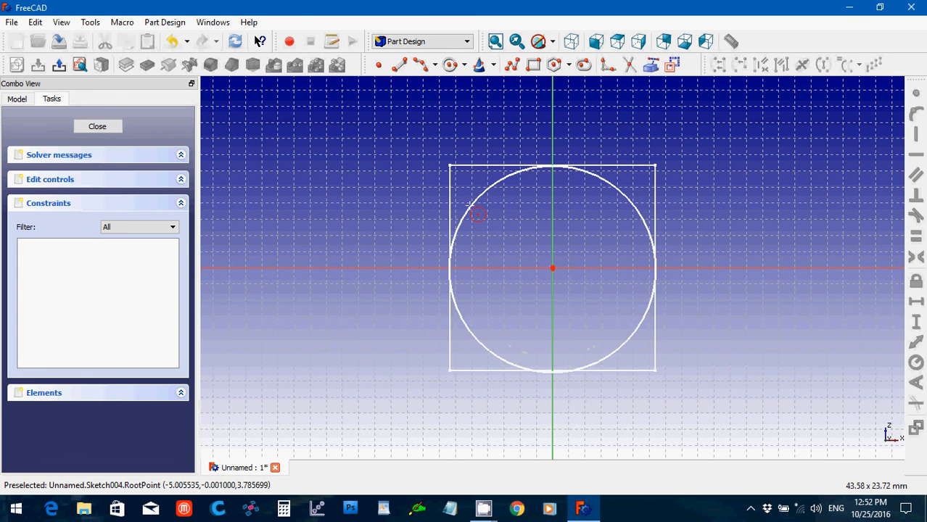
Try to apply a horizontal distance constraint to the circle
click(630, 336)
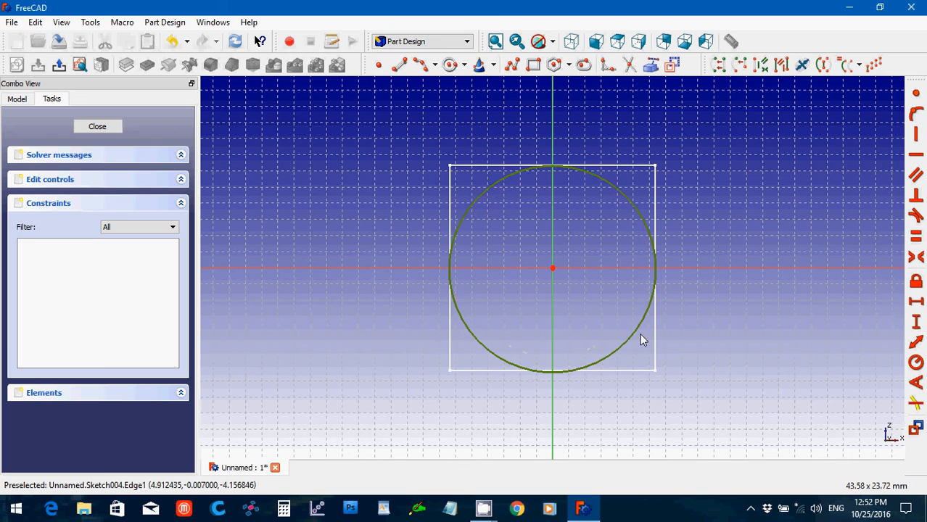
click(916, 303)
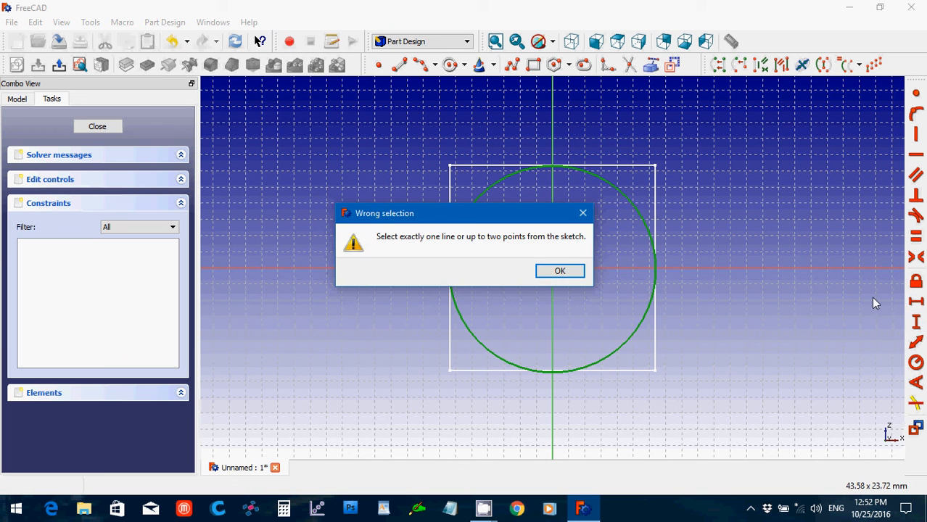
click(560, 271)
click(560, 271)
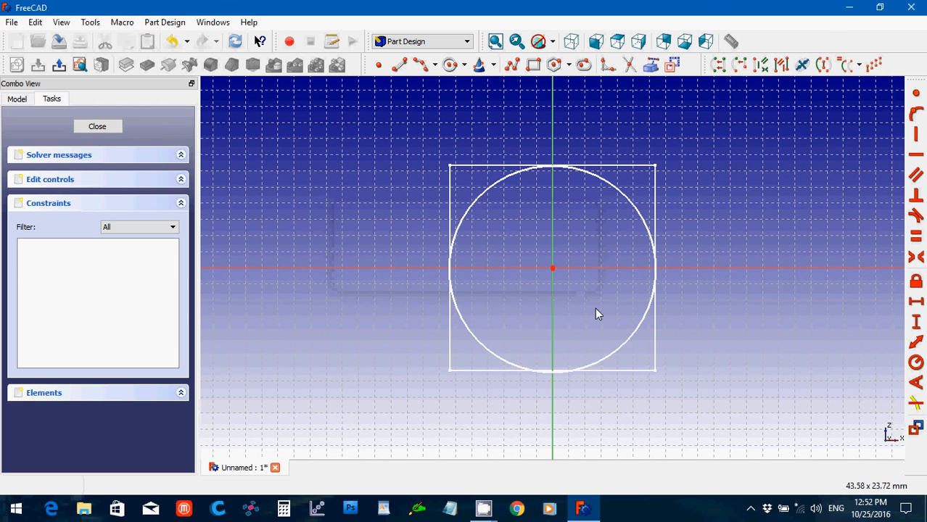
Constrain the circle's radius to 6.35 mm and close the sketch
click(635, 337)
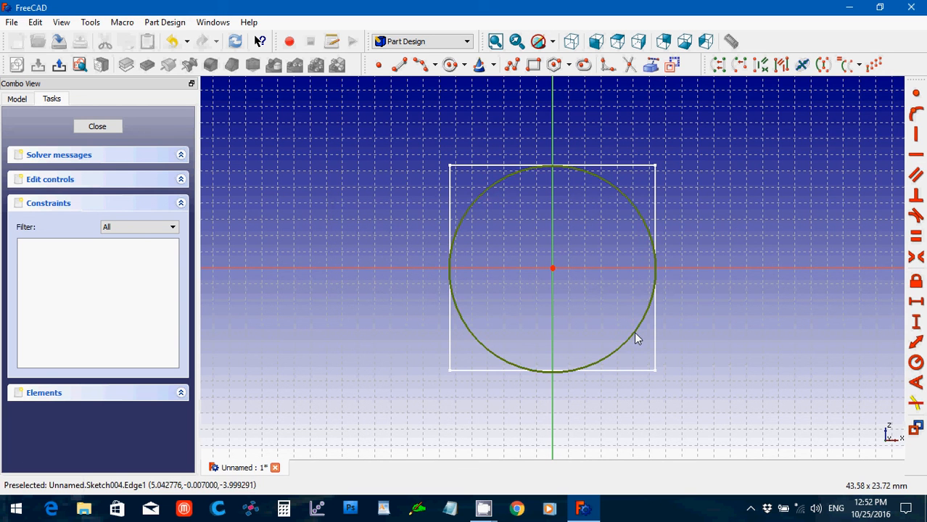
click(915, 362)
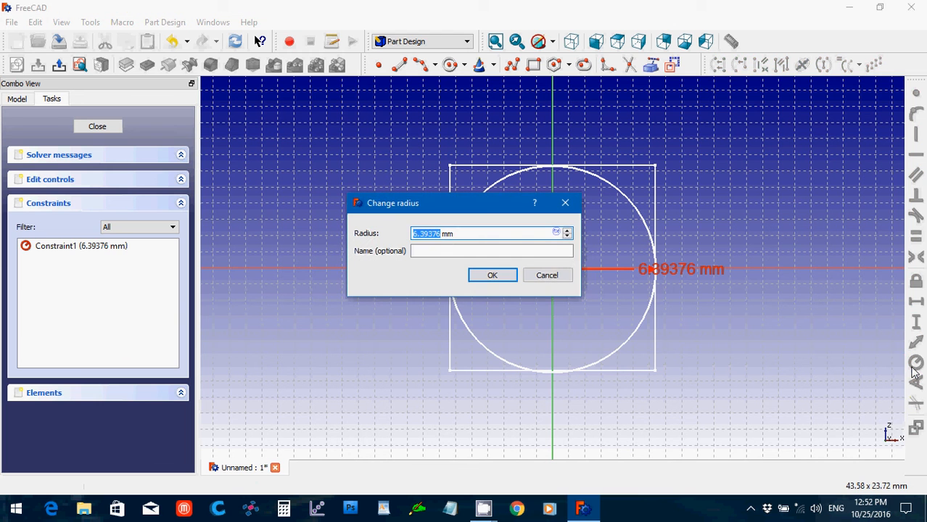
text(6.35)
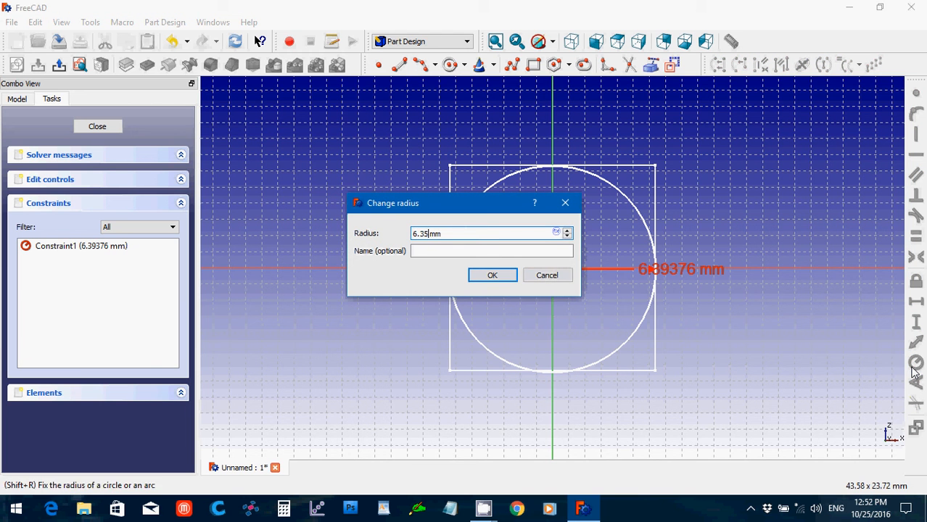
key(Return)
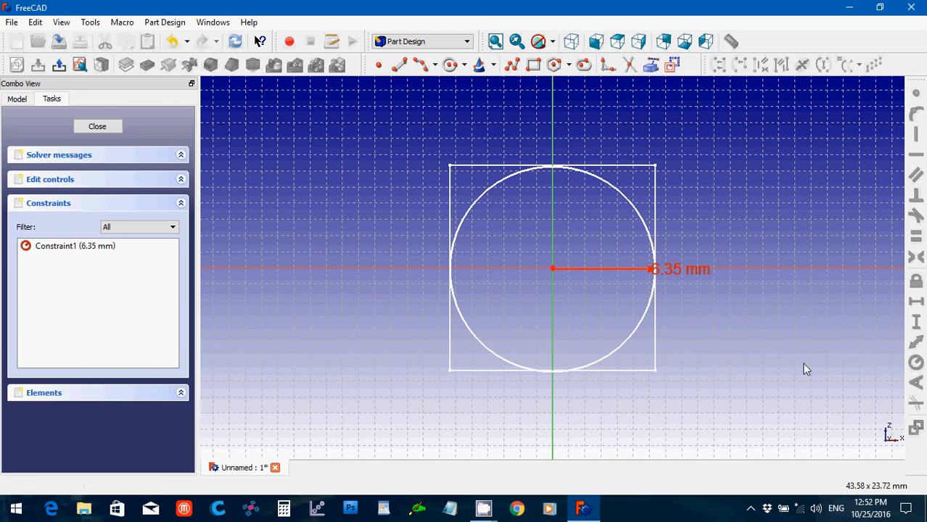
click(92, 127)
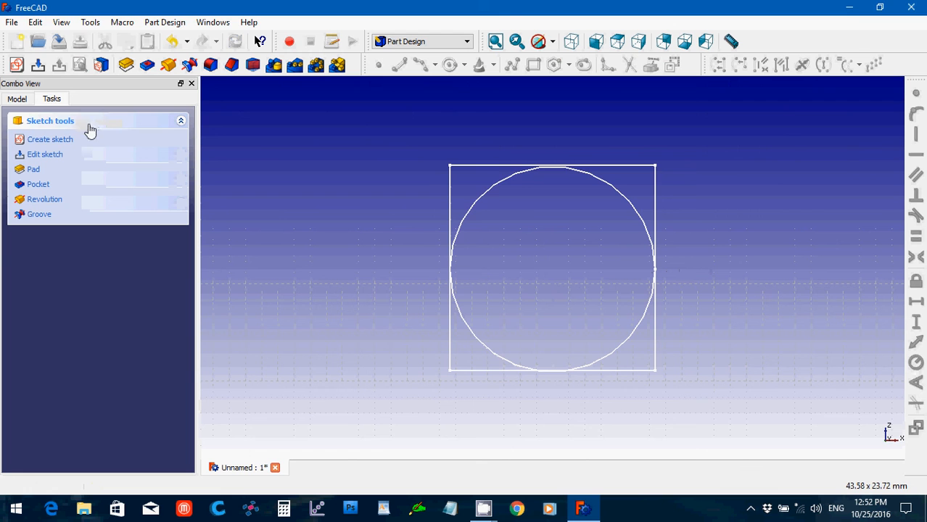
Create another XZ-Plane sketch with 0 mm offset and draw a circle of about 4.5 mm radius centred at the origin
click(16, 64)
click(420, 232)
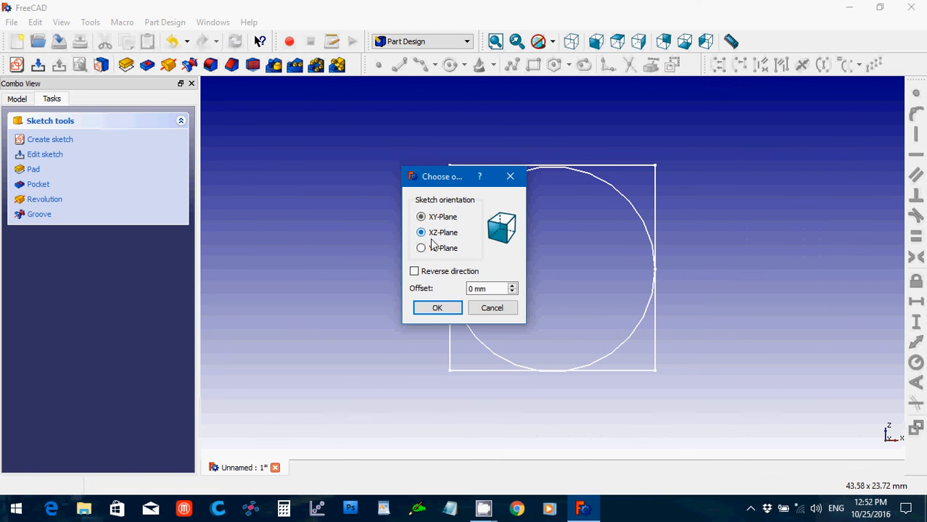
click(436, 308)
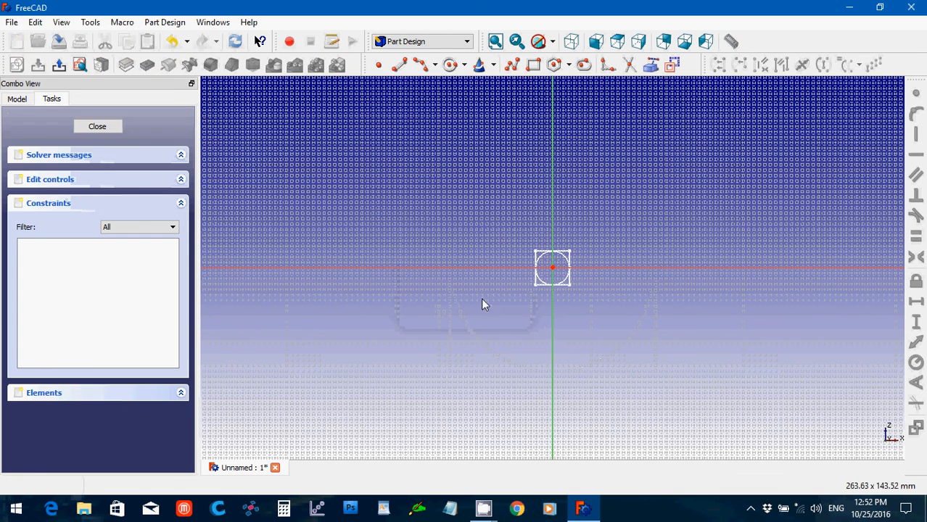
scroll(539, 313, up, 8)
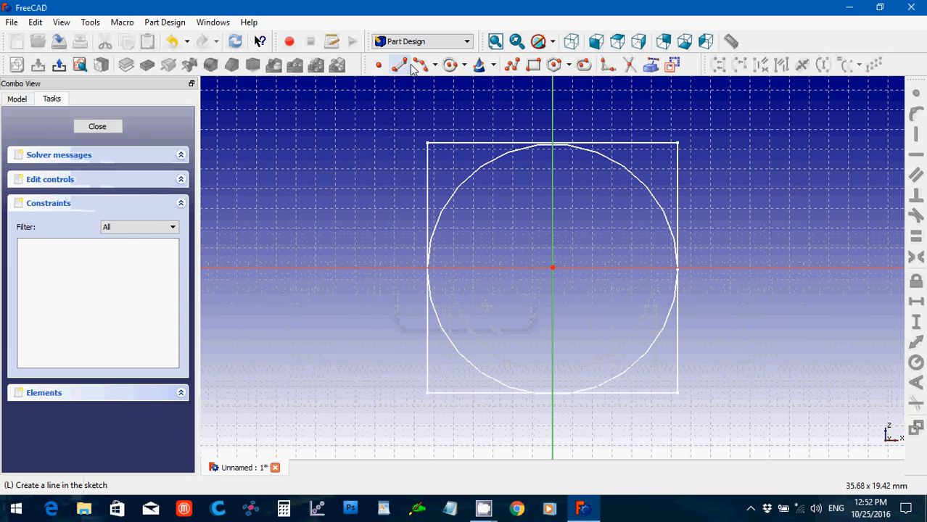
click(450, 65)
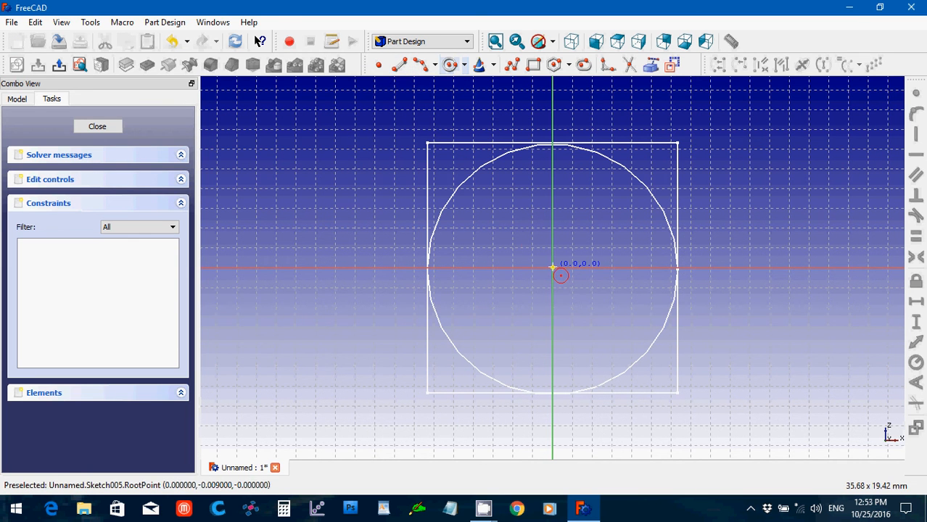
click(553, 268)
click(492, 206)
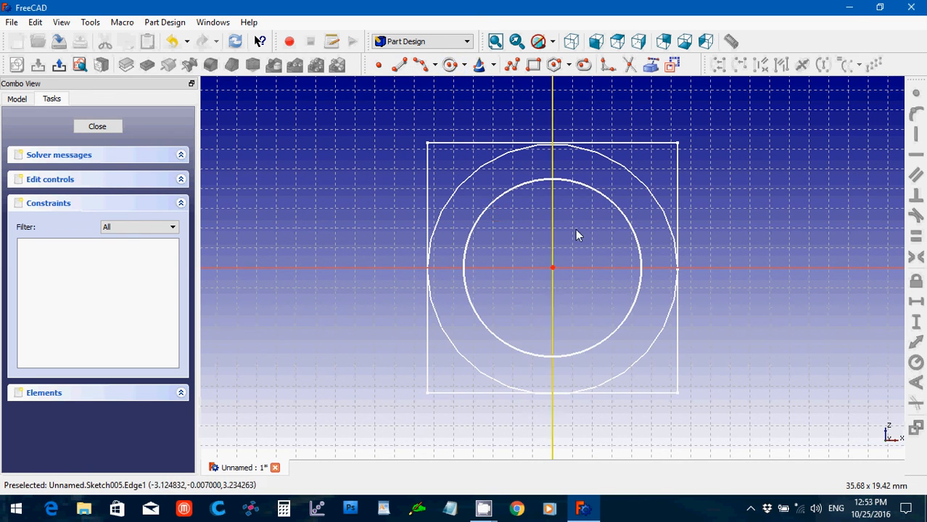
Constrain the inner circle's radius to 4 mm and close the sketch
click(640, 243)
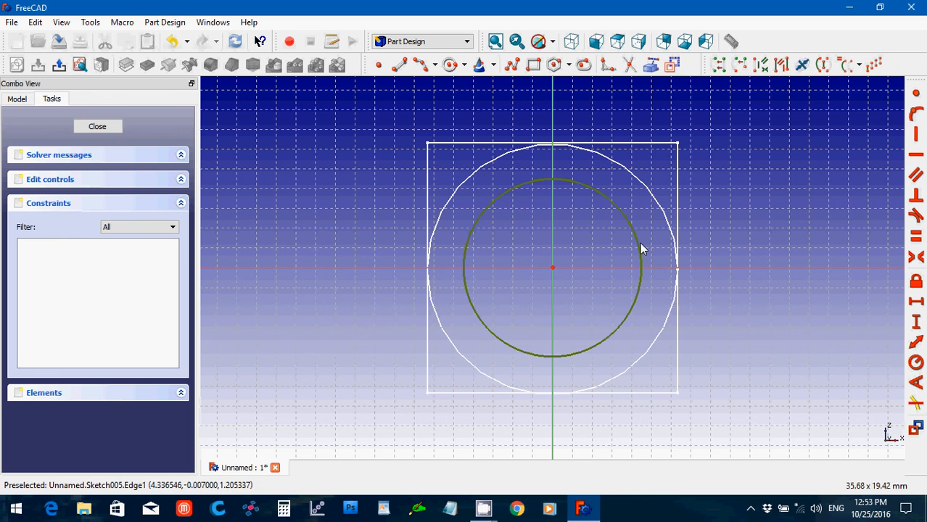
click(913, 371)
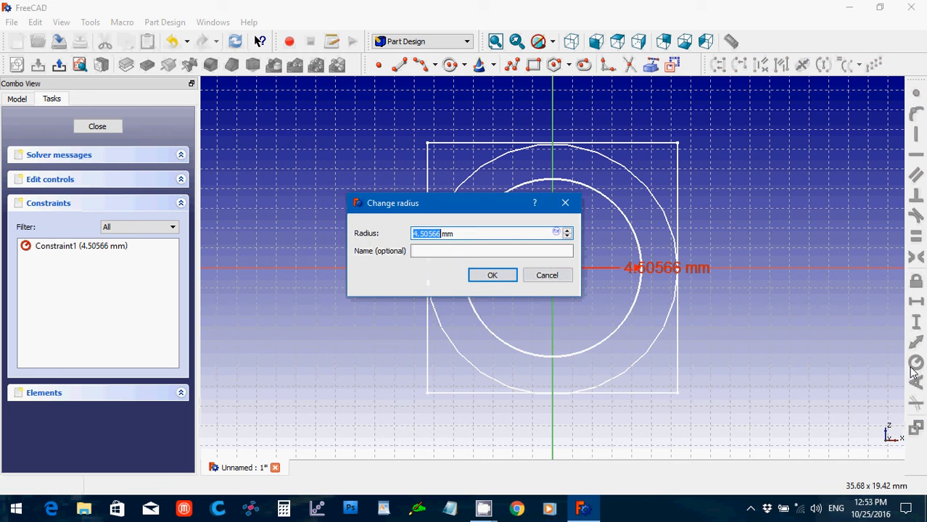
text(4)
key(Return)
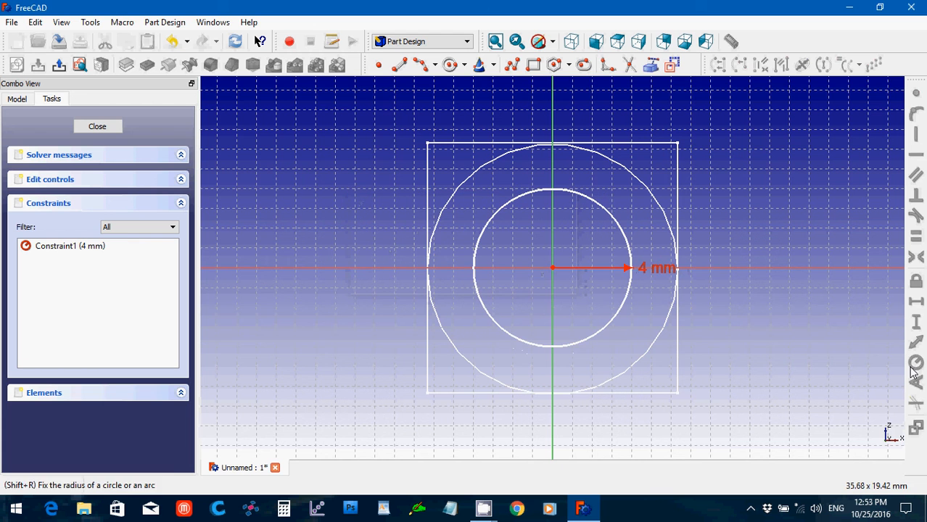
click(109, 127)
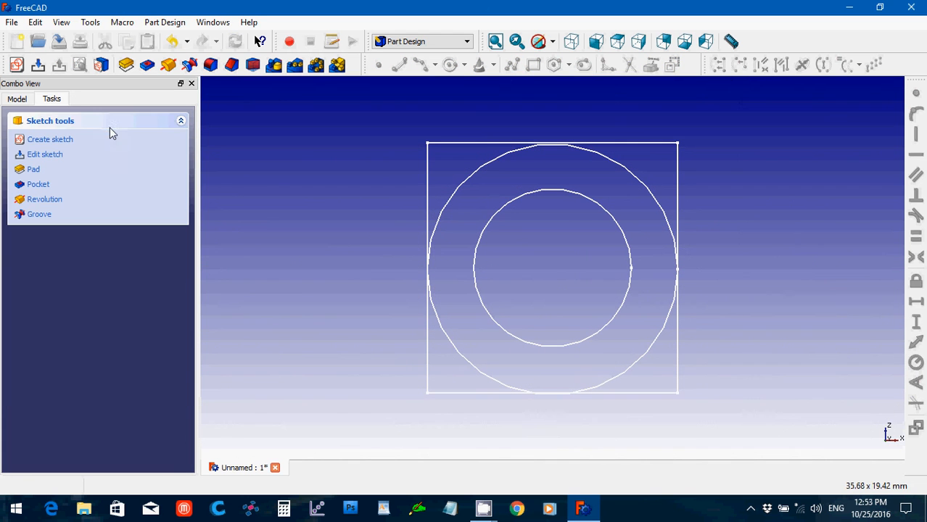
Move the 6.35 mm radius circle sketch (Sketch004) to a y position of -12.7 mm
click(18, 100)
click(293, 194)
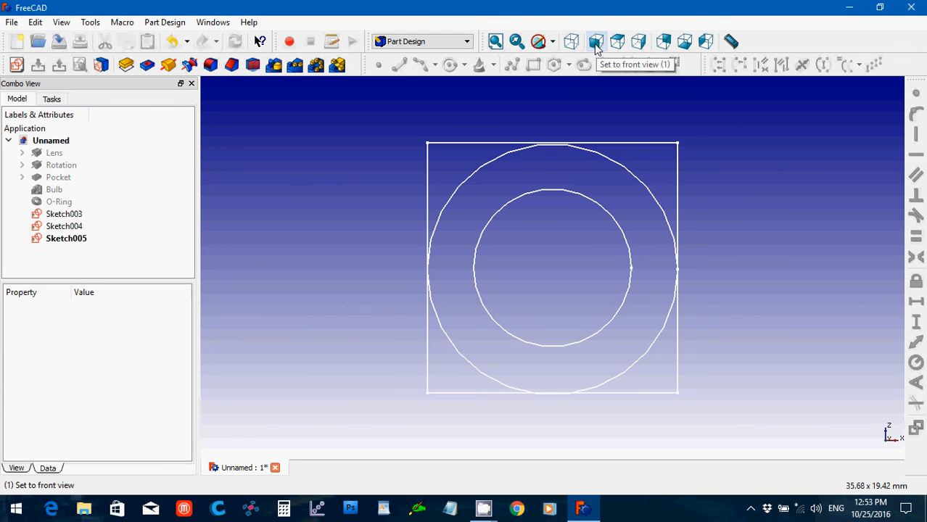
click(573, 43)
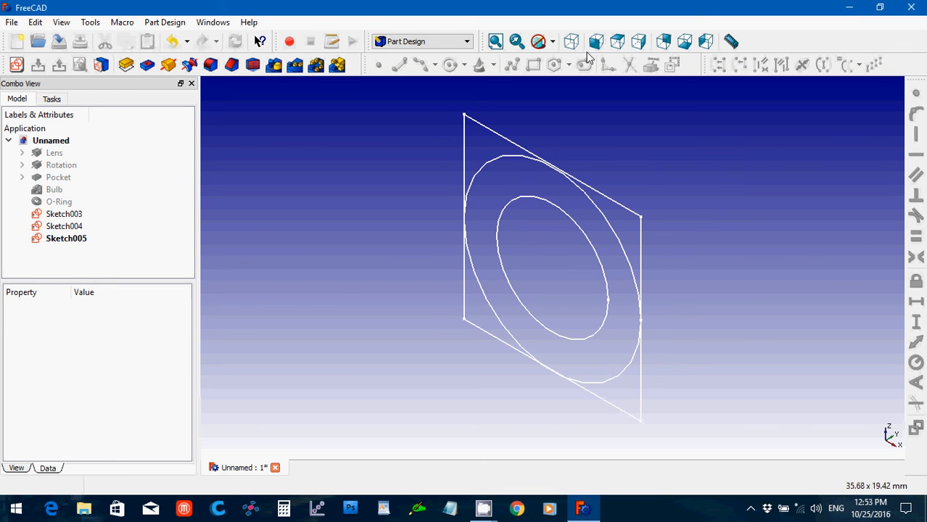
click(63, 214)
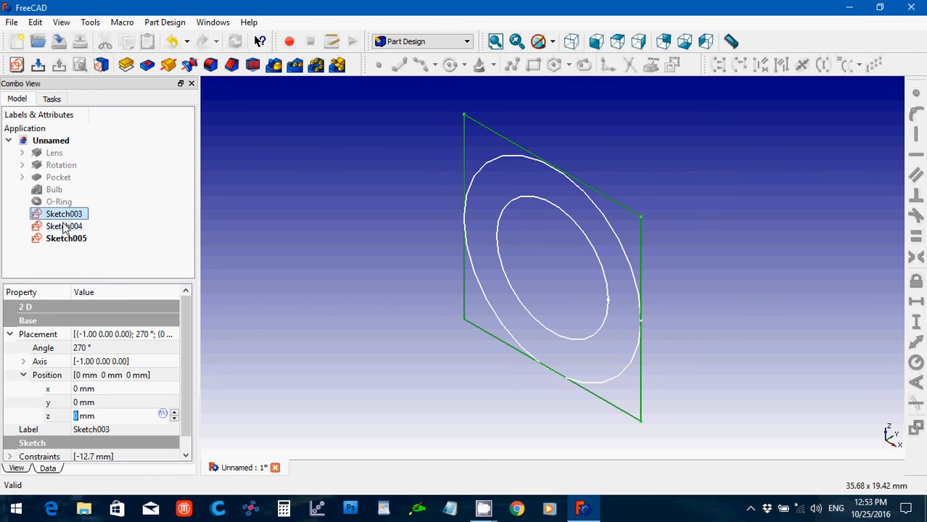
click(65, 227)
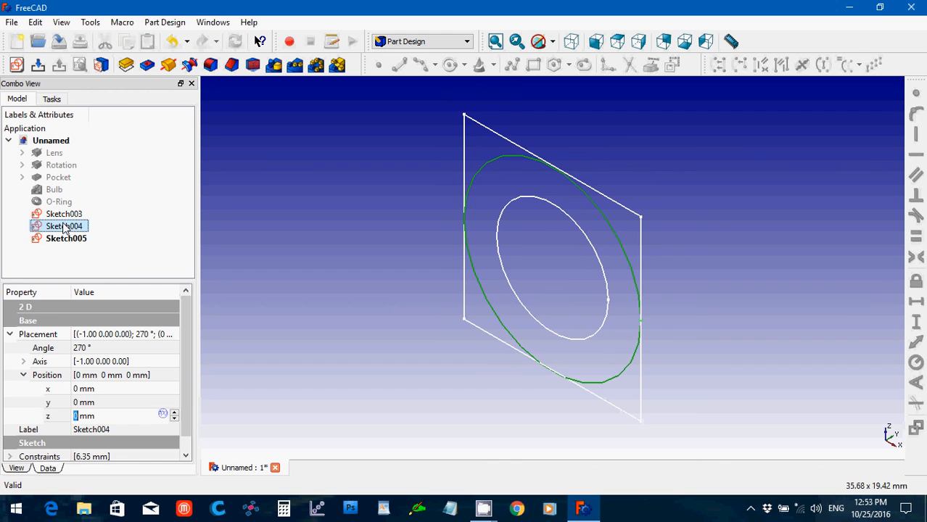
click(109, 401)
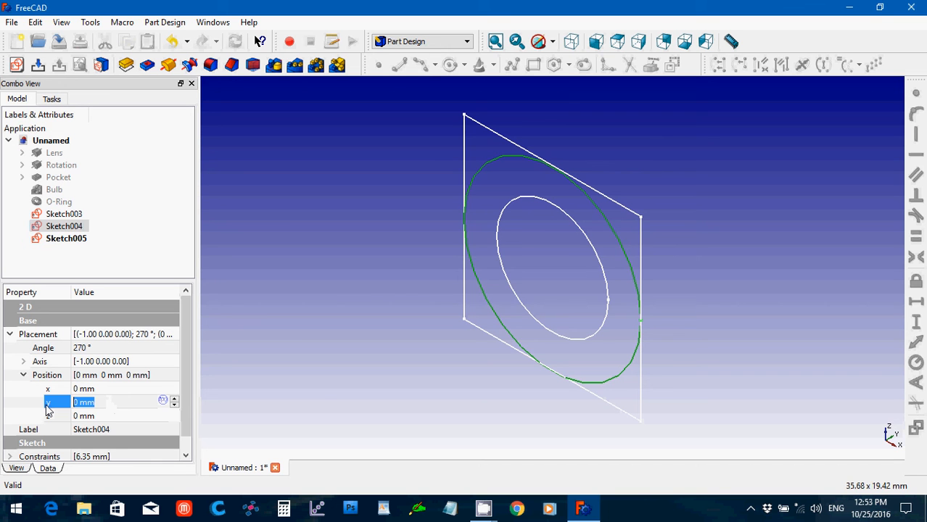
text(-12.7)
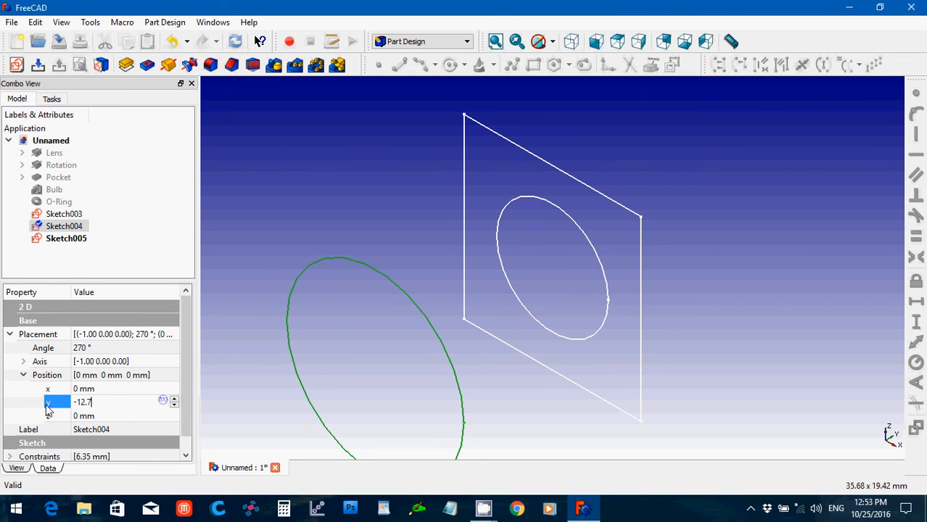
click(231, 204)
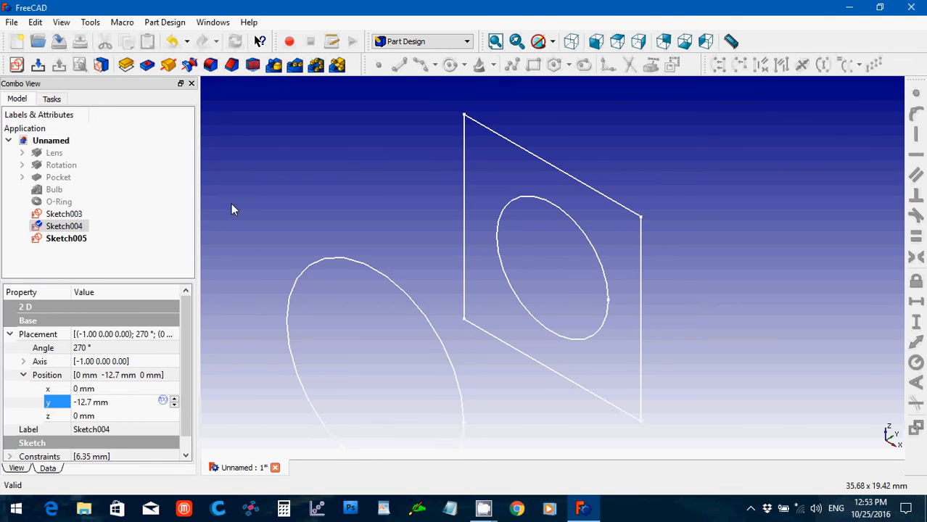
Move the 4 mm radius circle sketch (Sketch005) to a y position of -25.4 mm
click(76, 240)
click(101, 401)
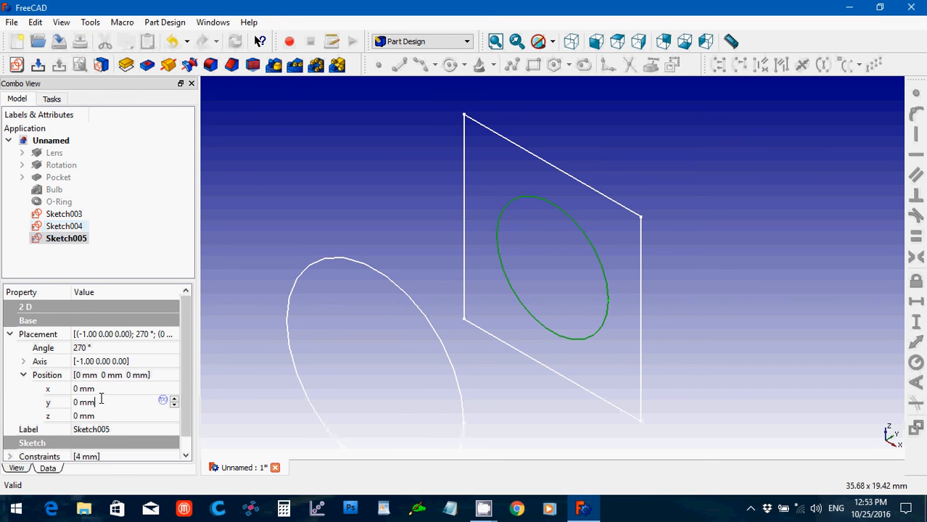
click(67, 398)
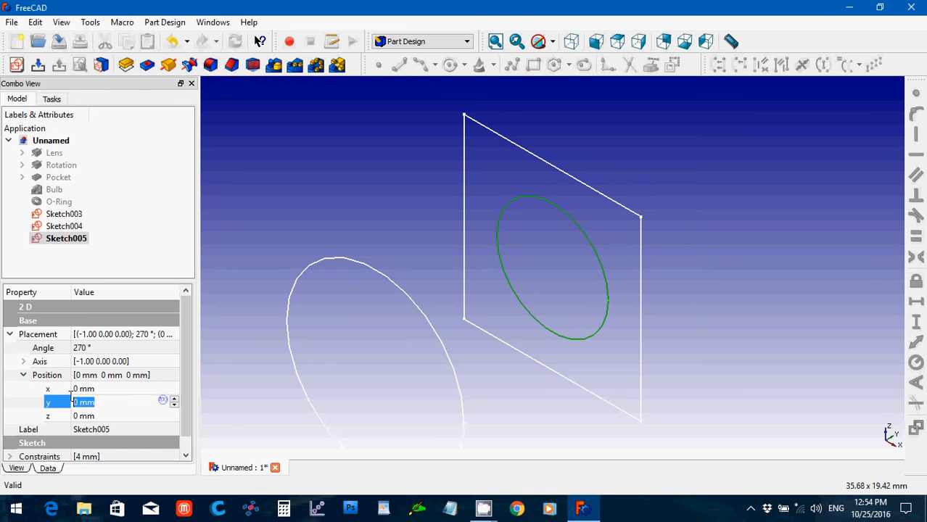
text(-25.4)
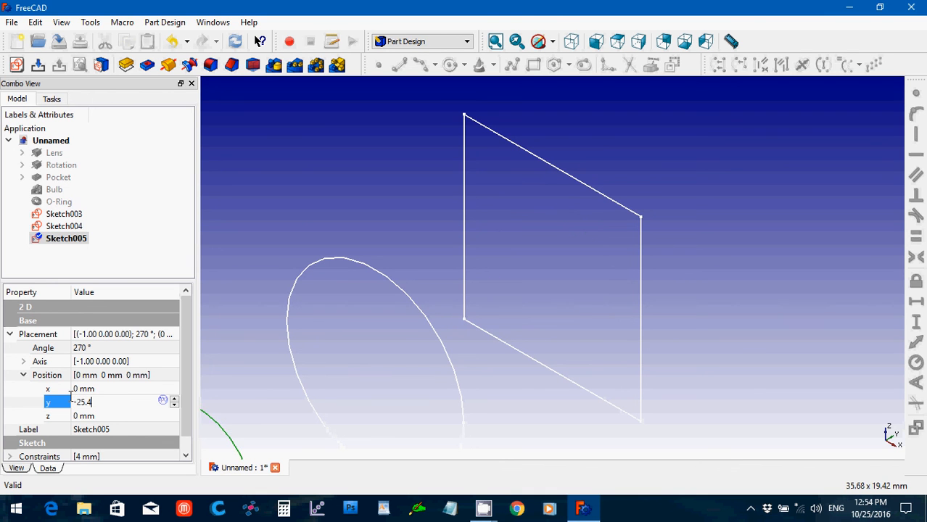
key(Return)
click(249, 253)
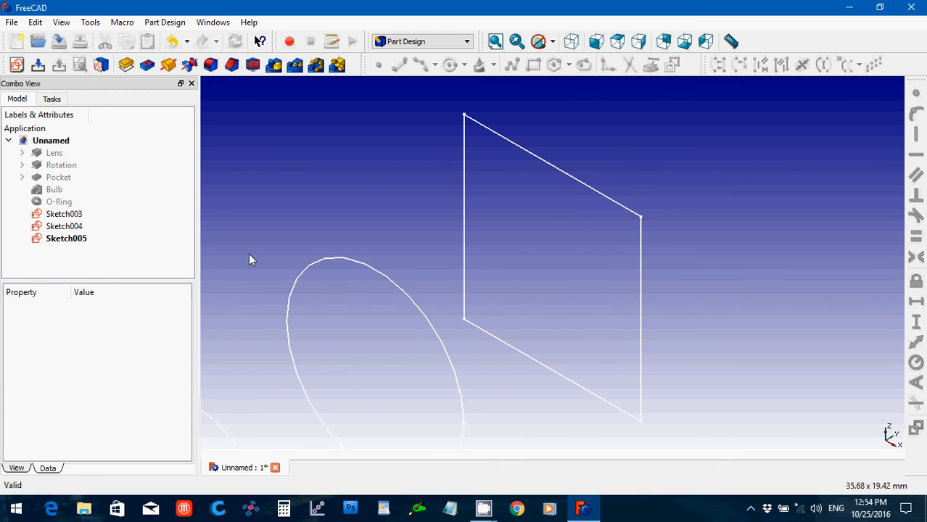
In the Part workbench, create a solid Loft through Sketch003, Sketch004 and Sketch005, in that order
scroll(248, 260, down, 3)
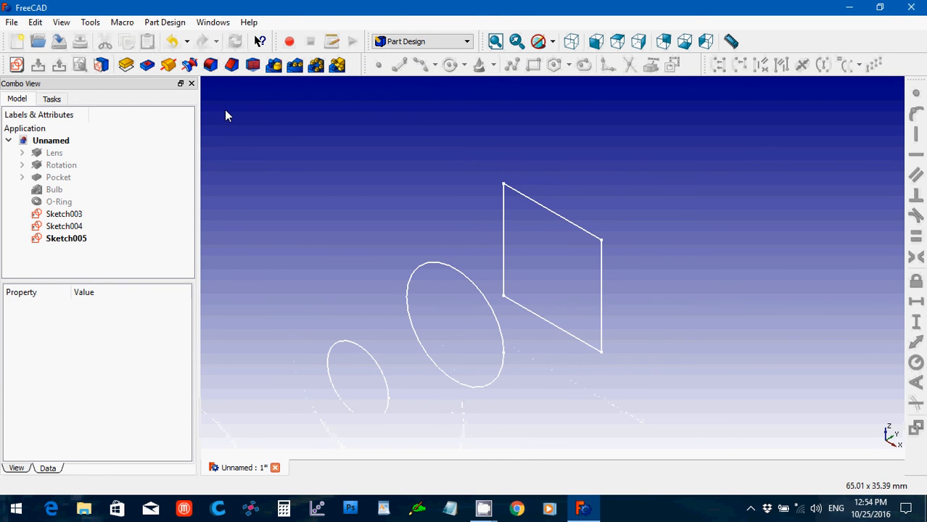
click(434, 44)
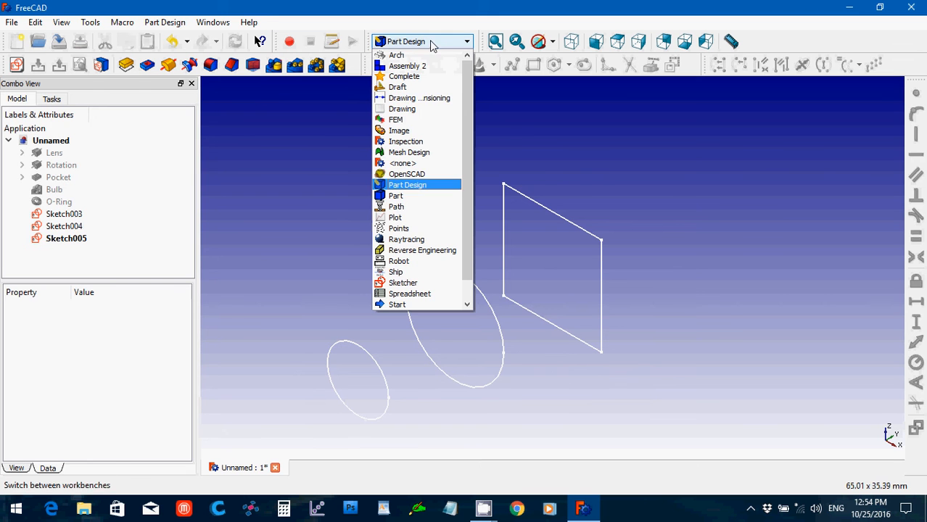
click(413, 194)
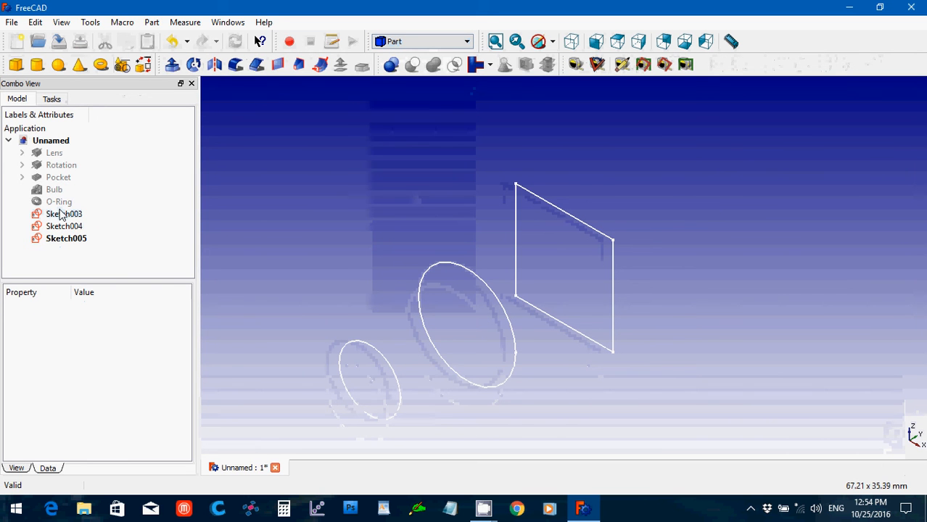
click(299, 65)
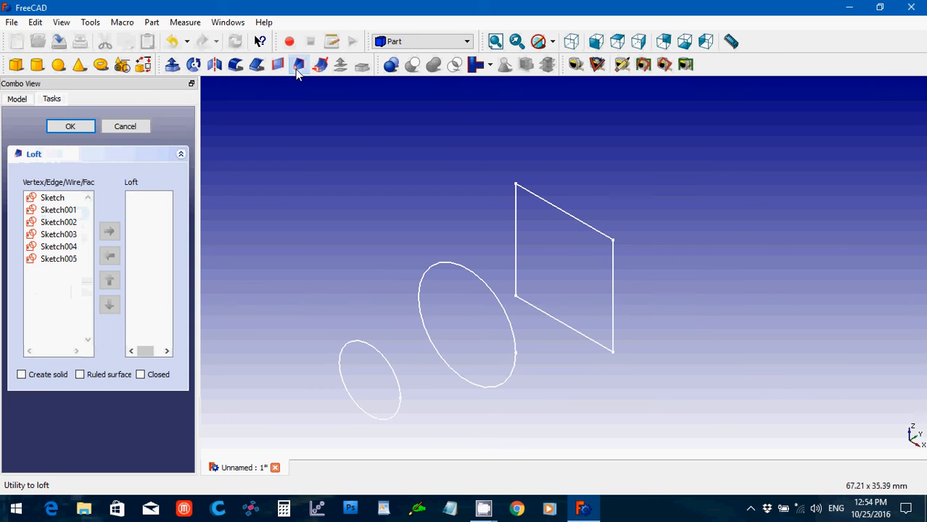
click(64, 247)
click(62, 234)
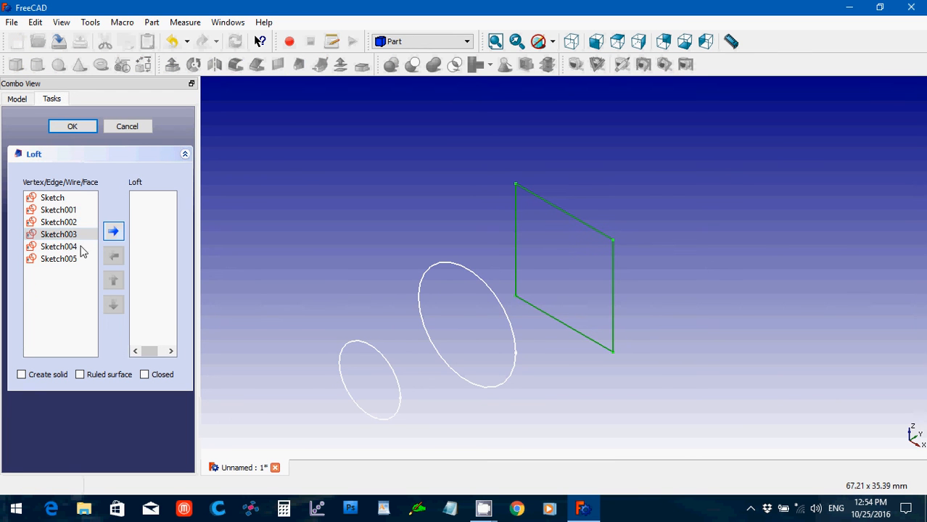
click(71, 236)
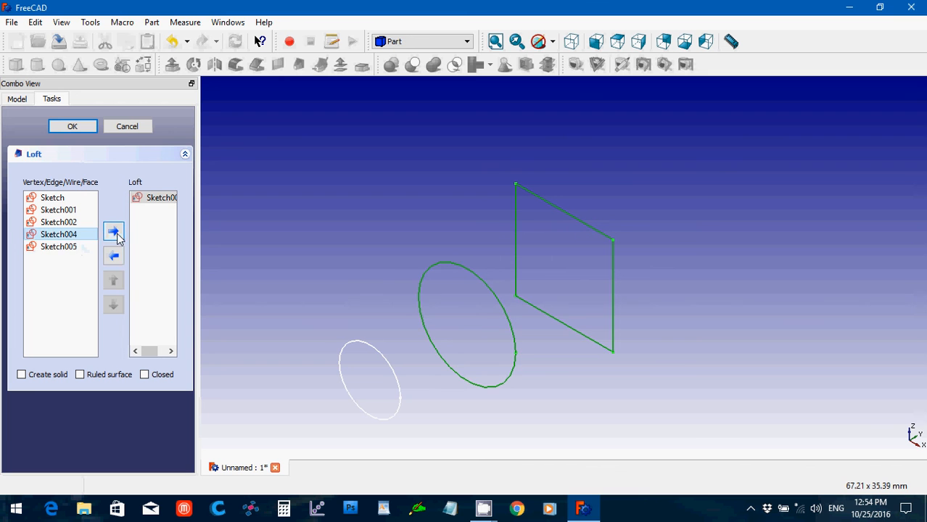
click(116, 234)
click(78, 236)
click(114, 234)
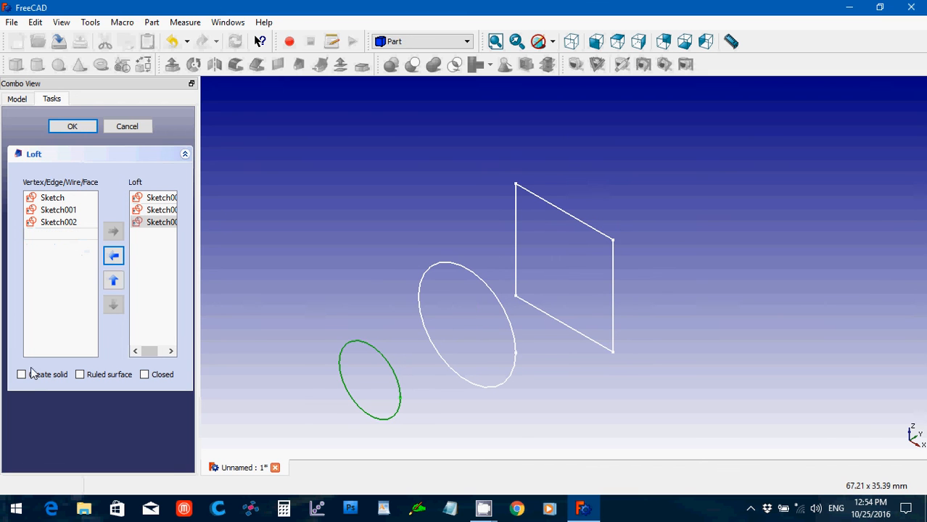
click(21, 375)
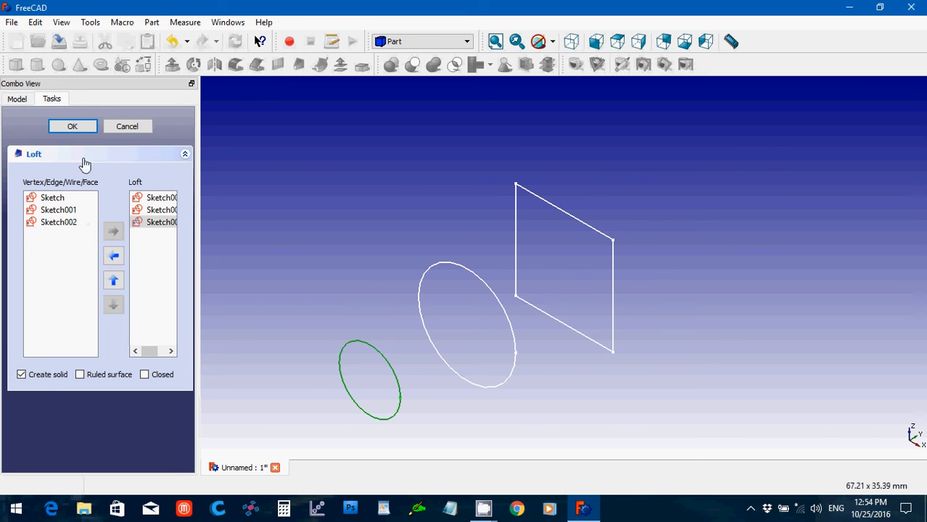
click(73, 129)
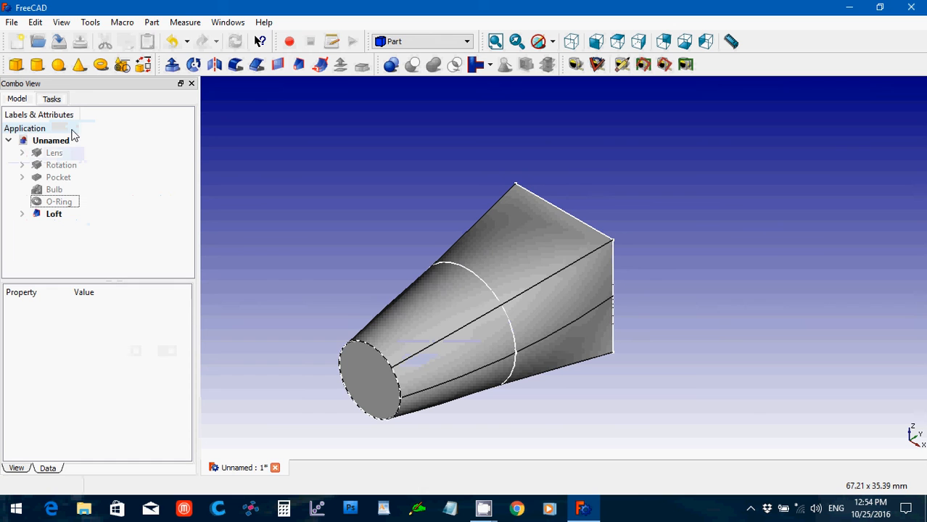
Hide the three profile sketches inside the Loft
click(23, 213)
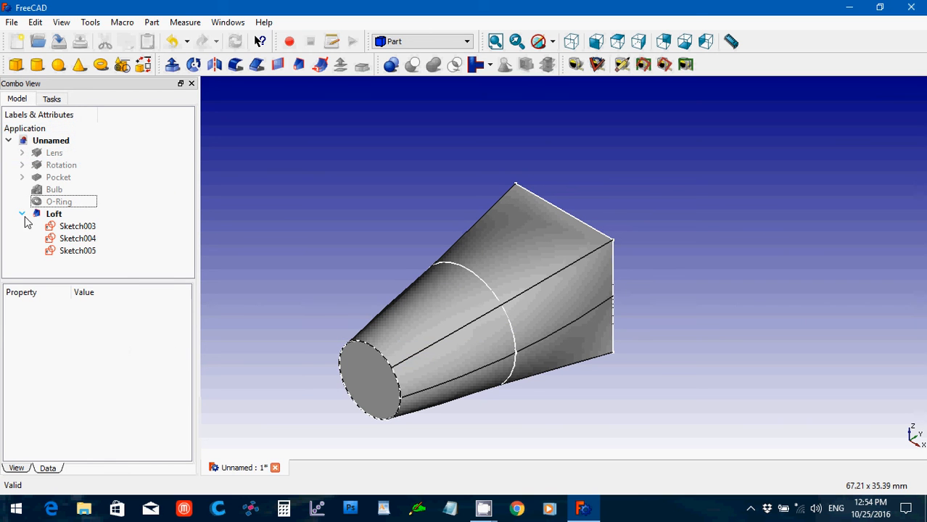
click(62, 226)
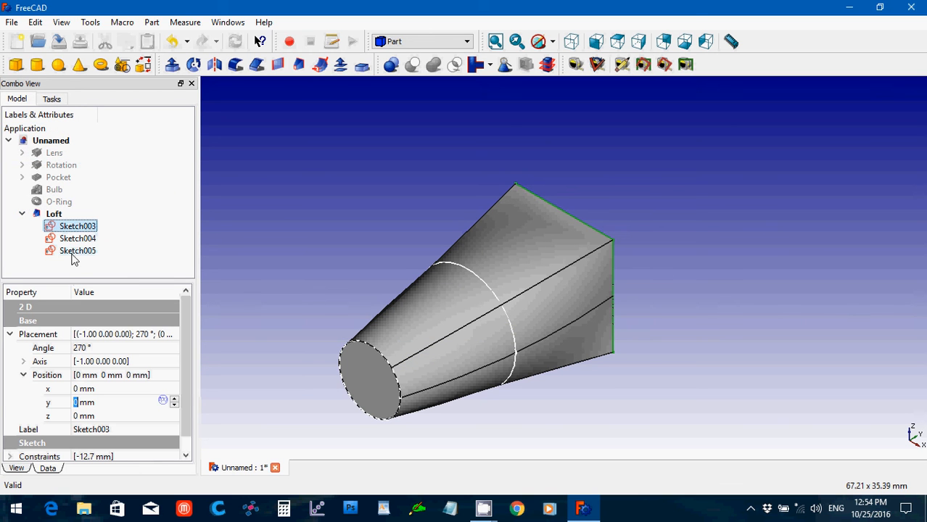
shift+click(73, 251)
key(space)
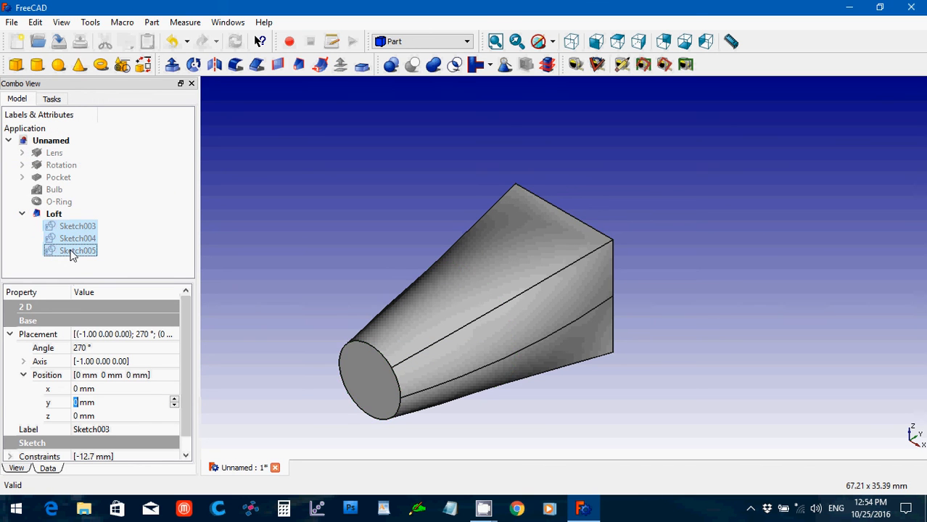
click(22, 214)
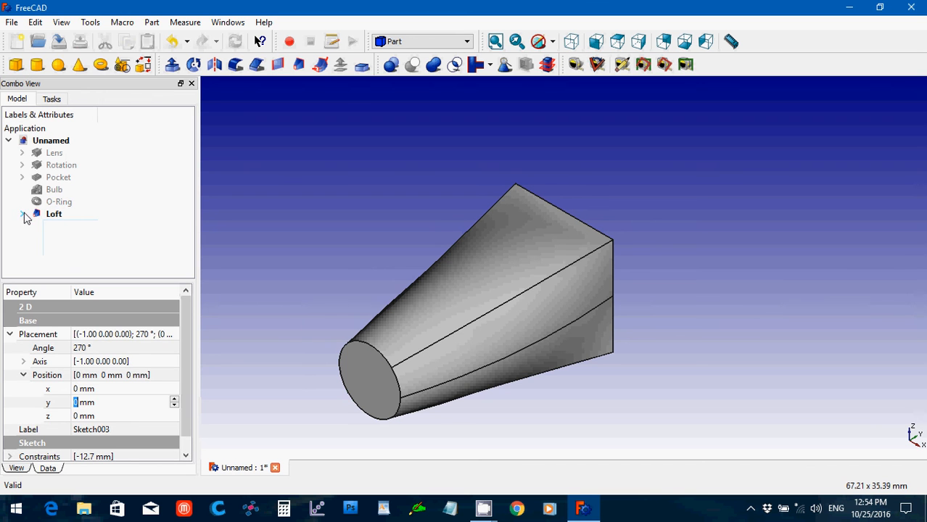
Add a sphere solid and set its radius to 4 mm
click(58, 64)
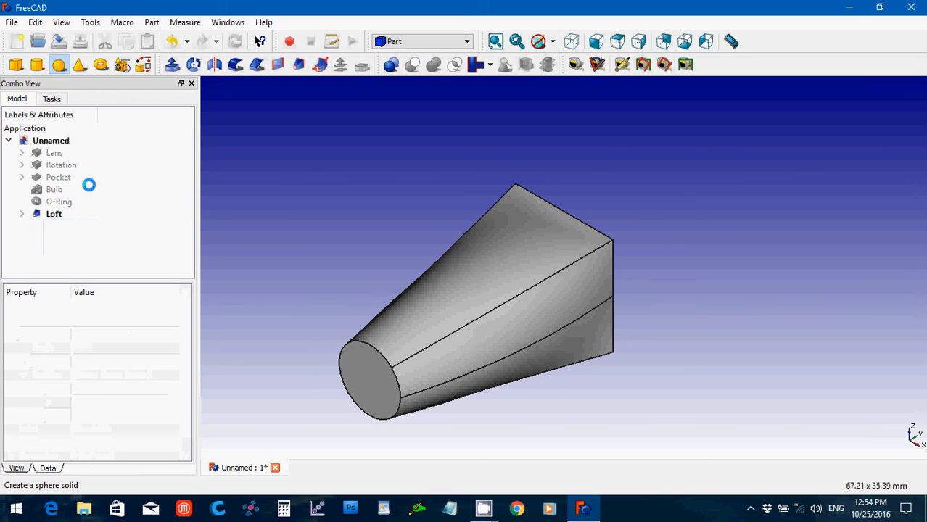
click(59, 231)
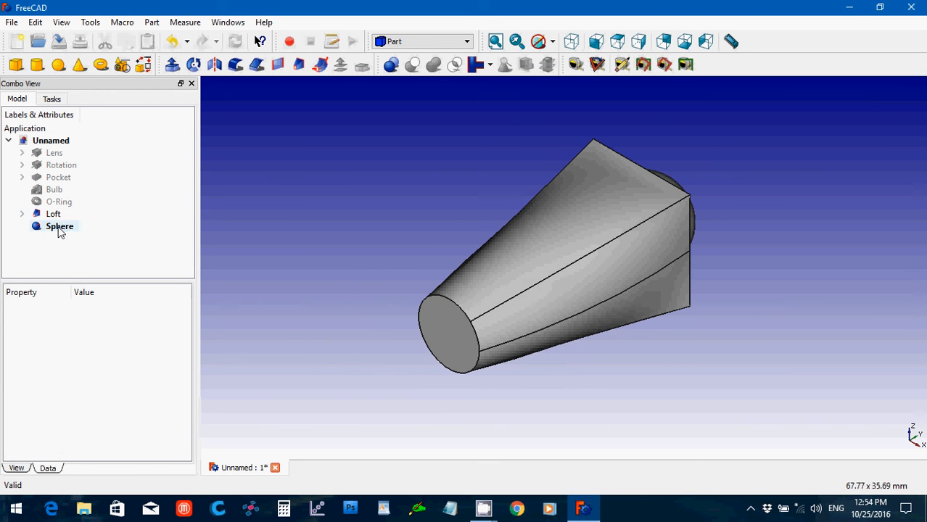
click(102, 444)
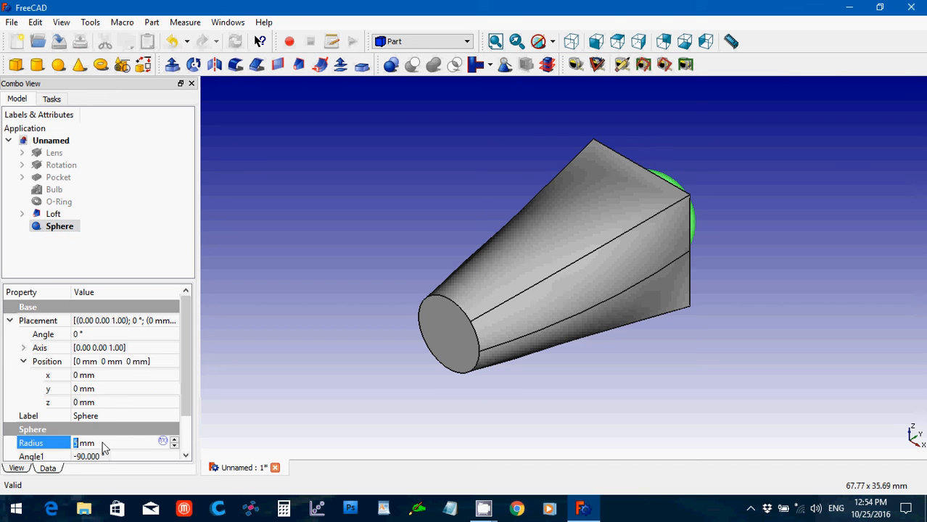
key(ctrl+a)
text(4)
key(Return)
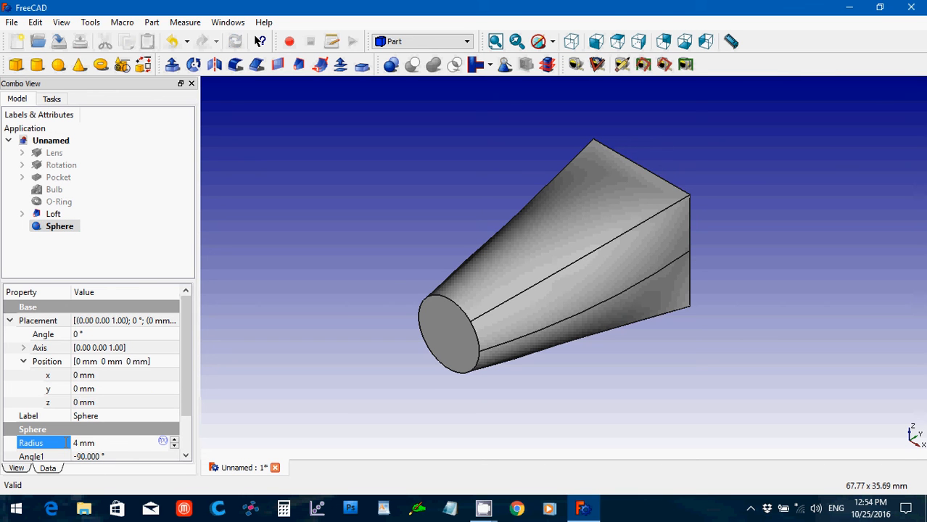
Set the sphere's y position to -25.4 mm so it caps the small round end of the loft
click(104, 390)
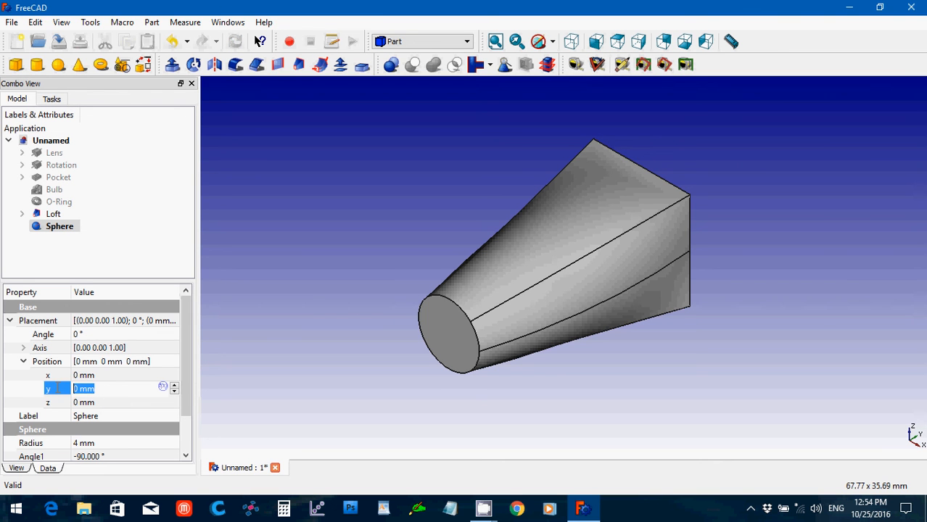
text(-25.4)
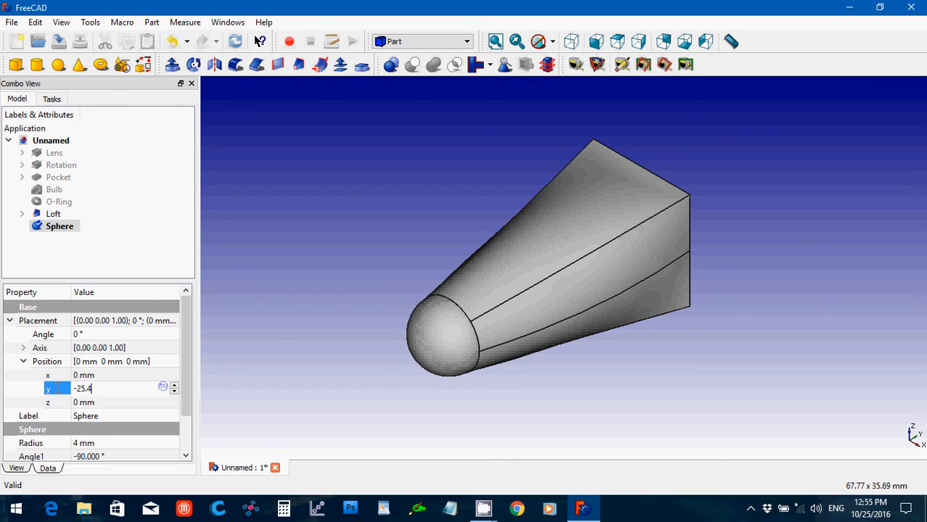
key(Return)
click(278, 339)
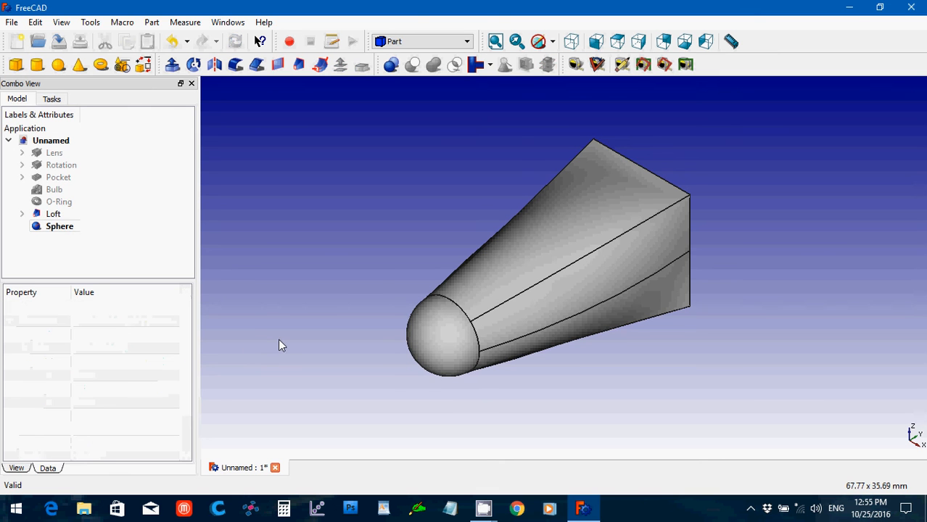
Fuse the Loft and the Sphere into one body with a union
click(54, 214)
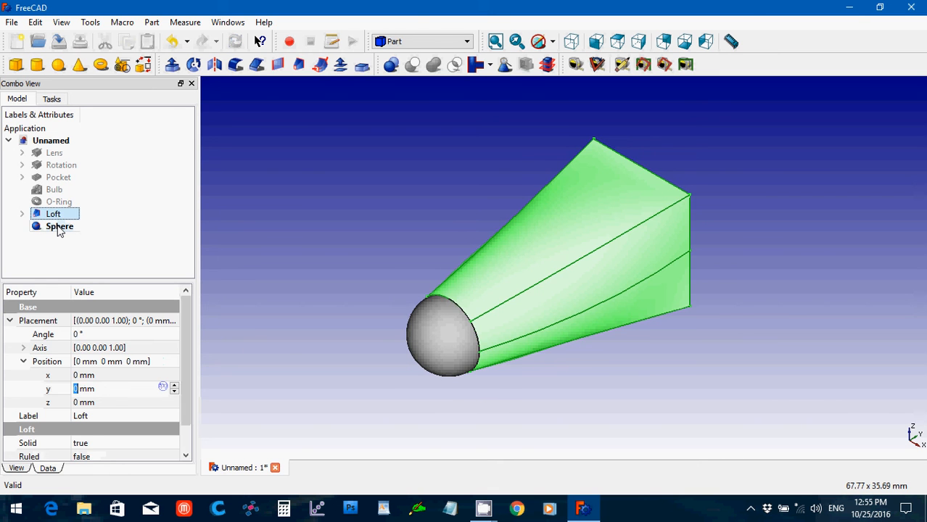
ctrl+click(58, 227)
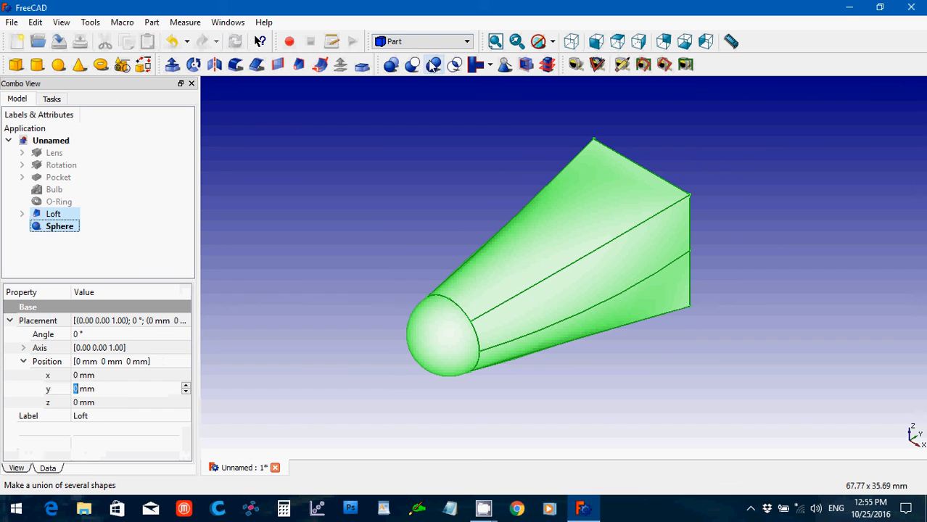
click(433, 65)
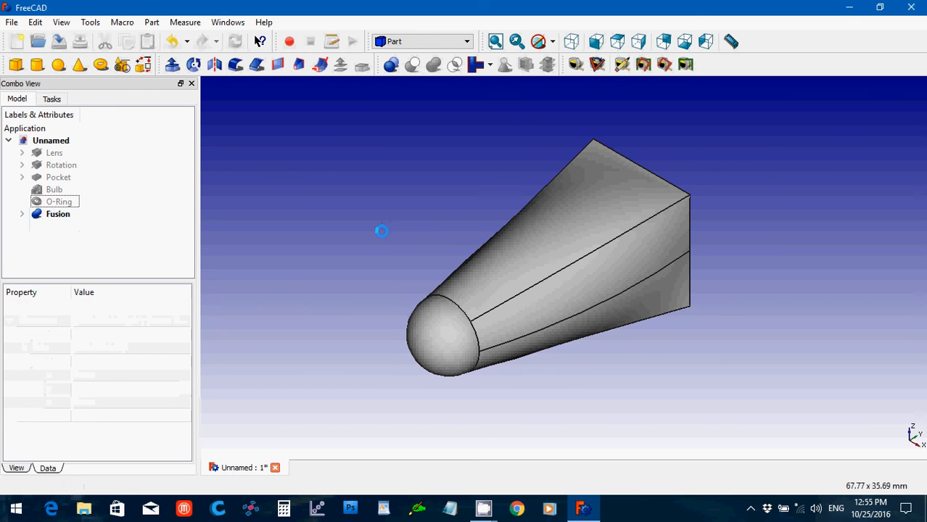
Rename the fused loft-and-sphere body as Button
click(48, 215)
right_click(49, 217)
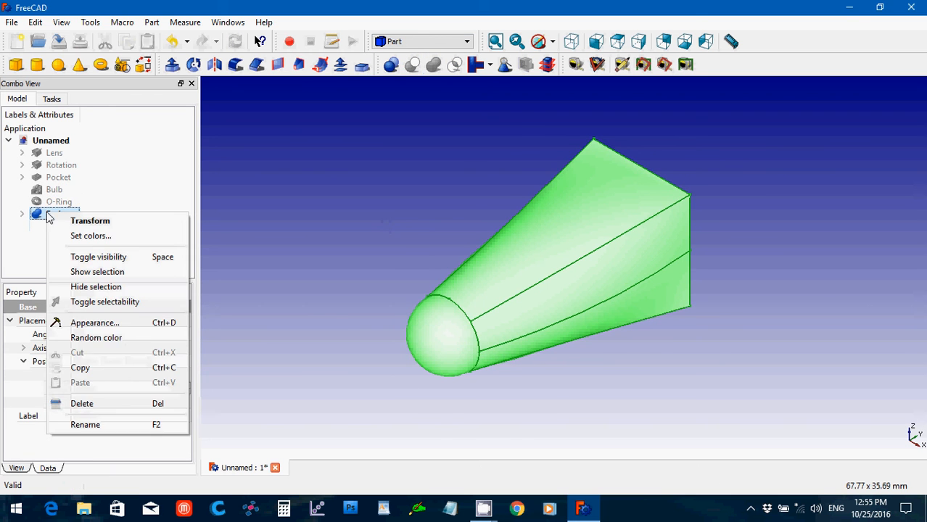
click(123, 424)
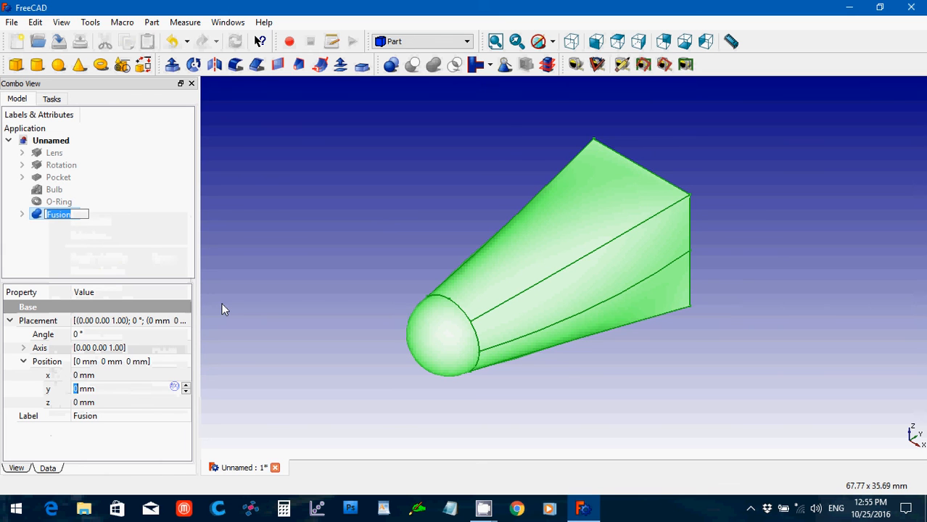
text(Button)
key(Return)
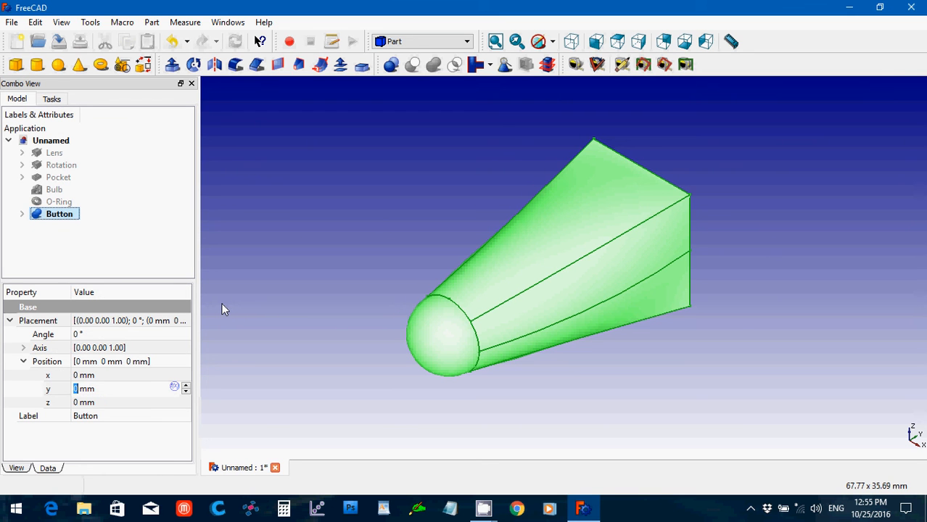
click(290, 230)
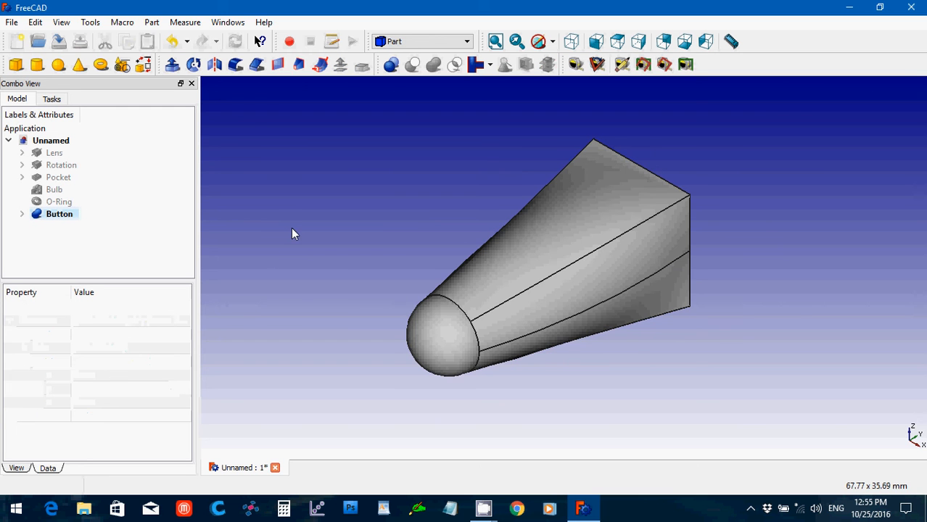
Set the Button's z position to 50 mm
middle_drag(795, 314, 580, 272)
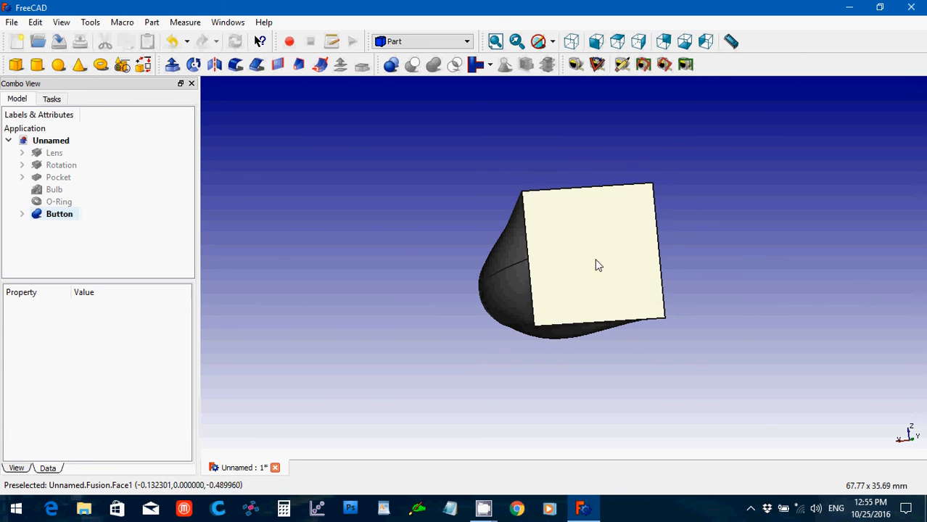
middle_drag(365, 230, 504, 257)
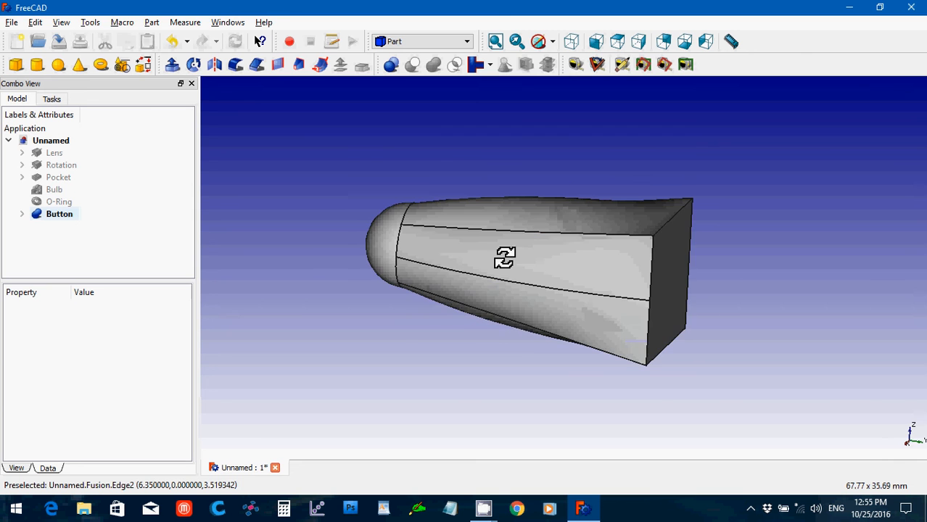
middle_drag(307, 234, 346, 284)
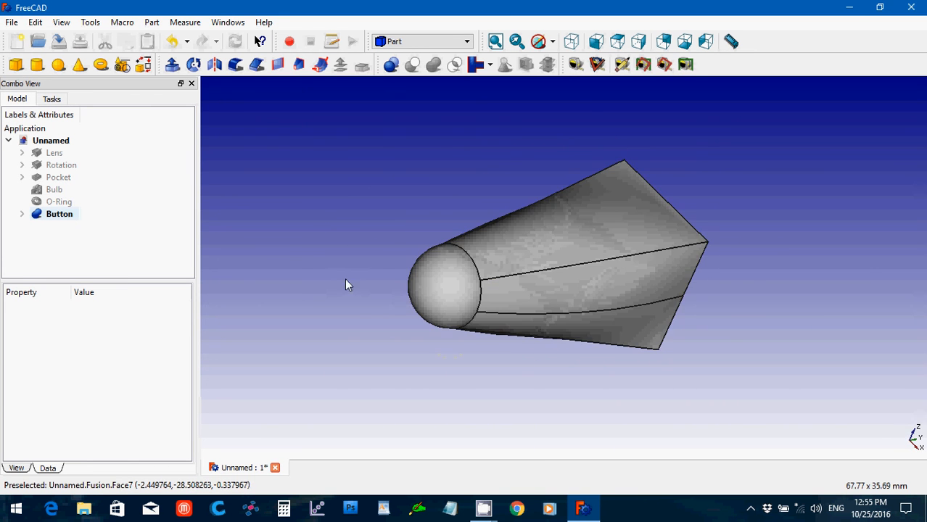
click(57, 214)
click(99, 403)
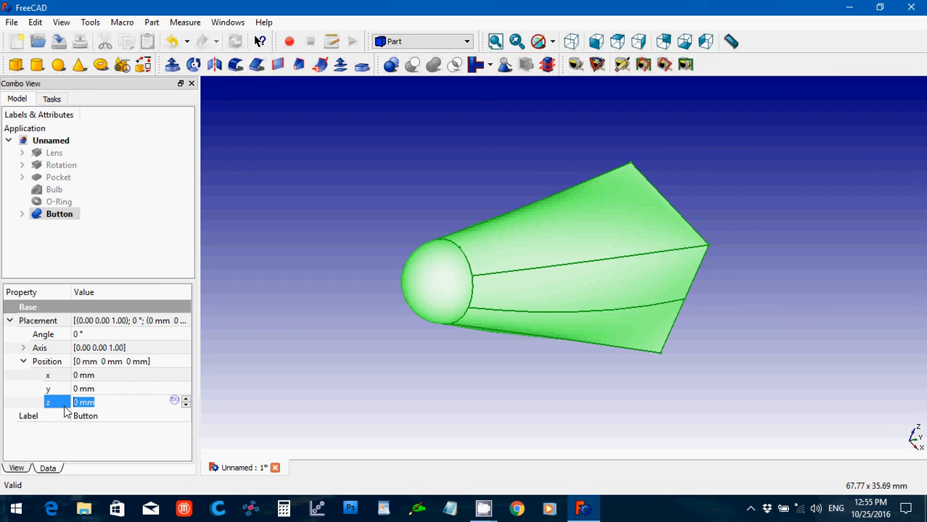
text(25)
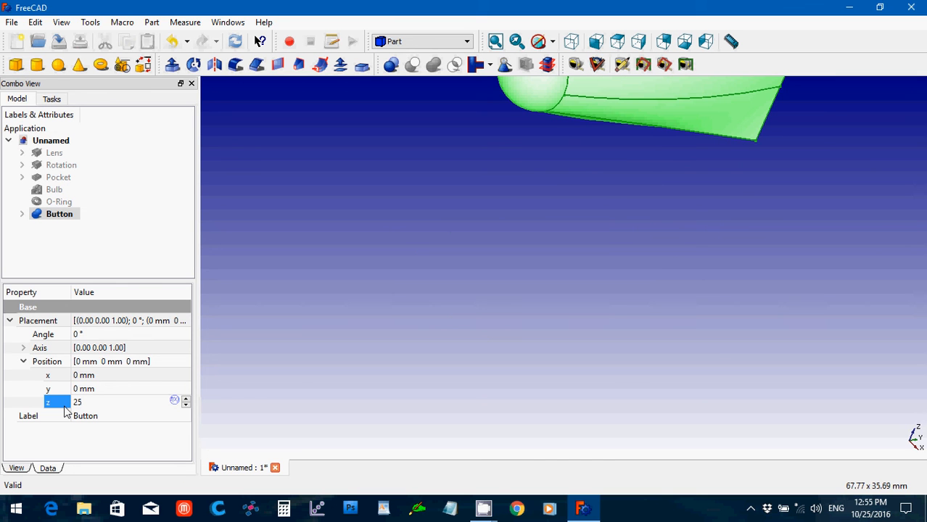
drag(101, 404, 39, 403)
key(BackSpace)
text(50)
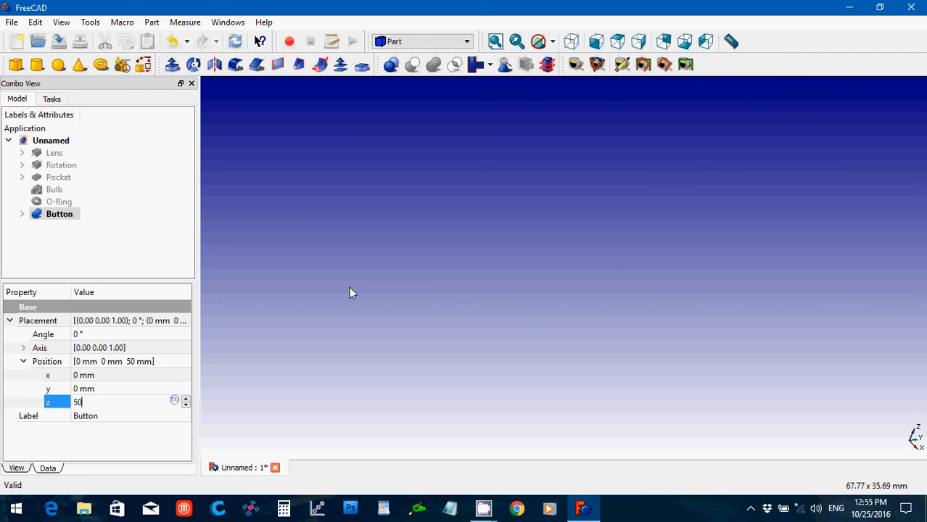
click(349, 287)
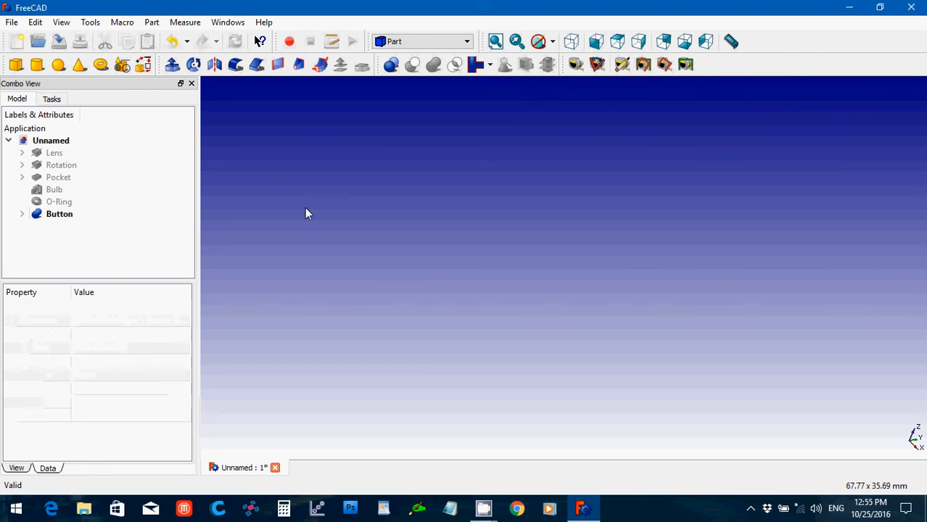
Show the O-Ring, Bulb and Lens together with the Button and fit the whole model in the view
click(57, 202)
key(space)
click(59, 179)
key(space)
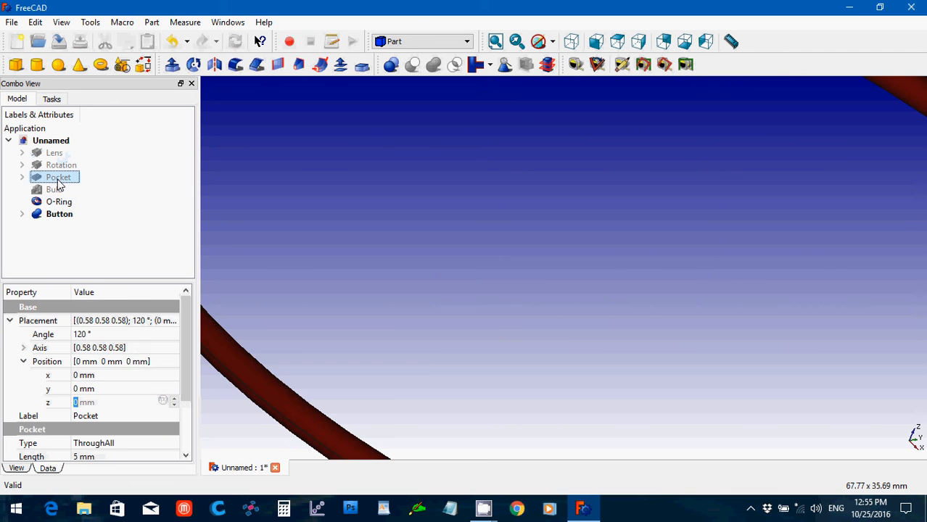
key(space)
click(55, 190)
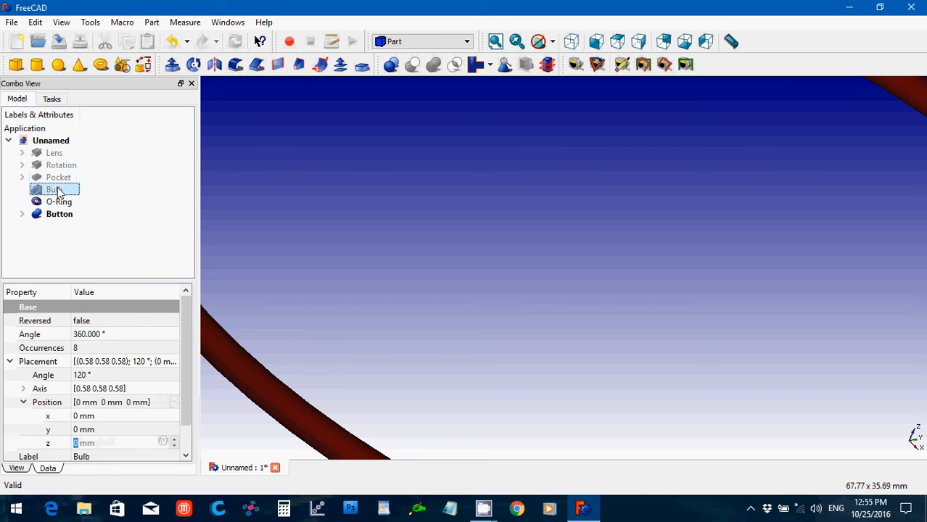
key(space)
click(57, 154)
key(space)
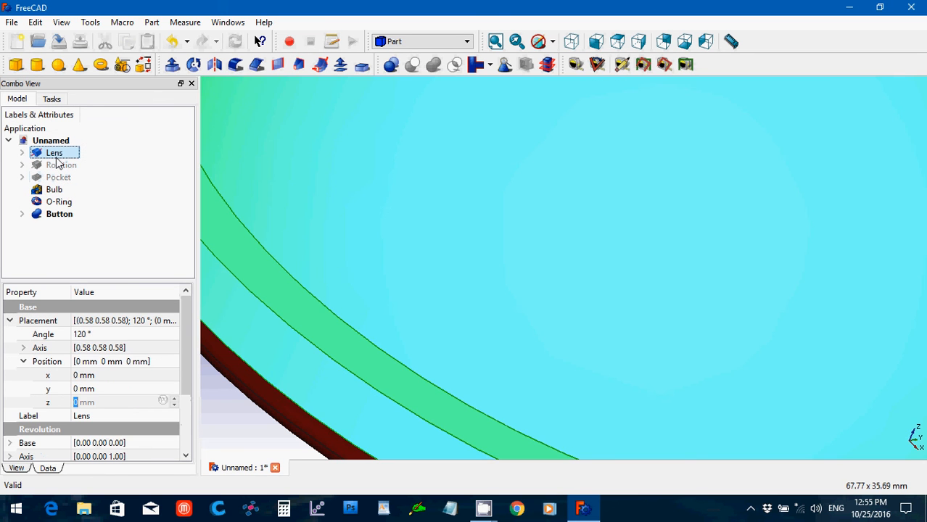
click(495, 41)
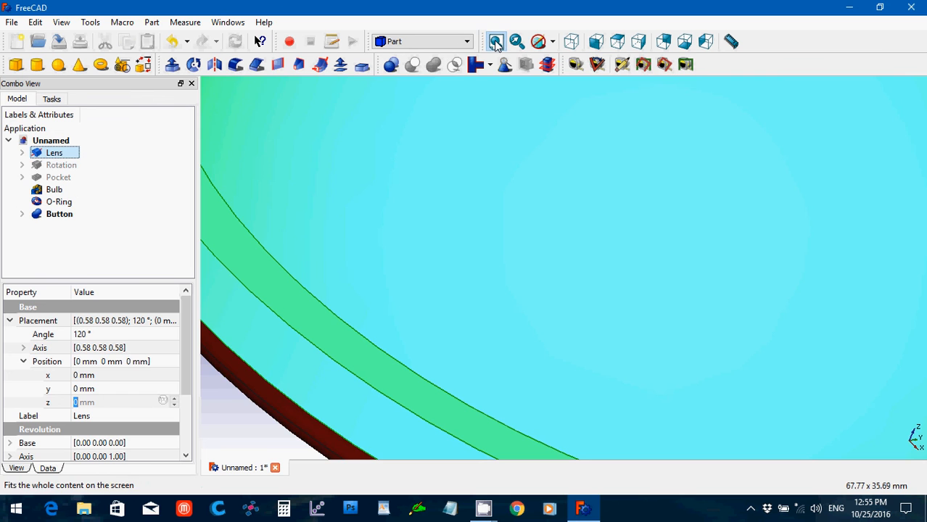
click(366, 256)
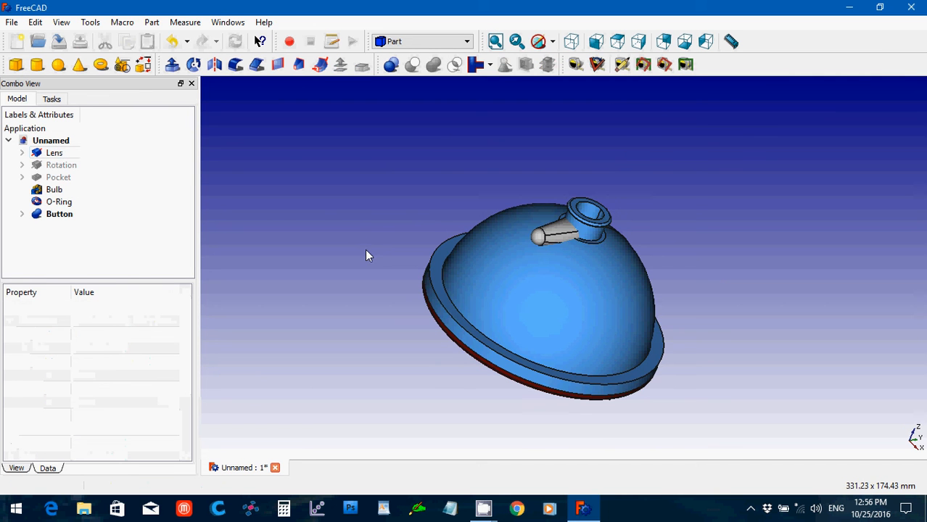
Set the Button's z position to 100 mm so it sits clear above the Lens neck
click(65, 215)
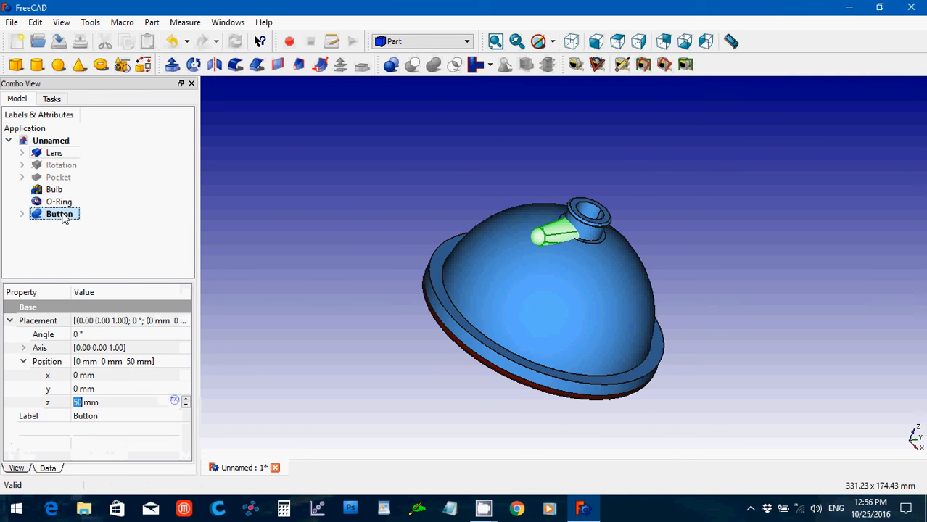
click(108, 402)
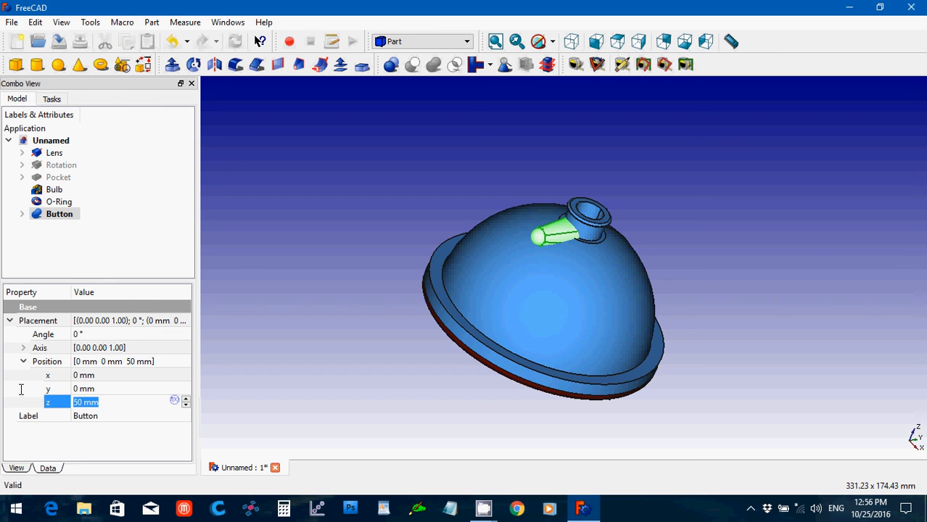
text(150)
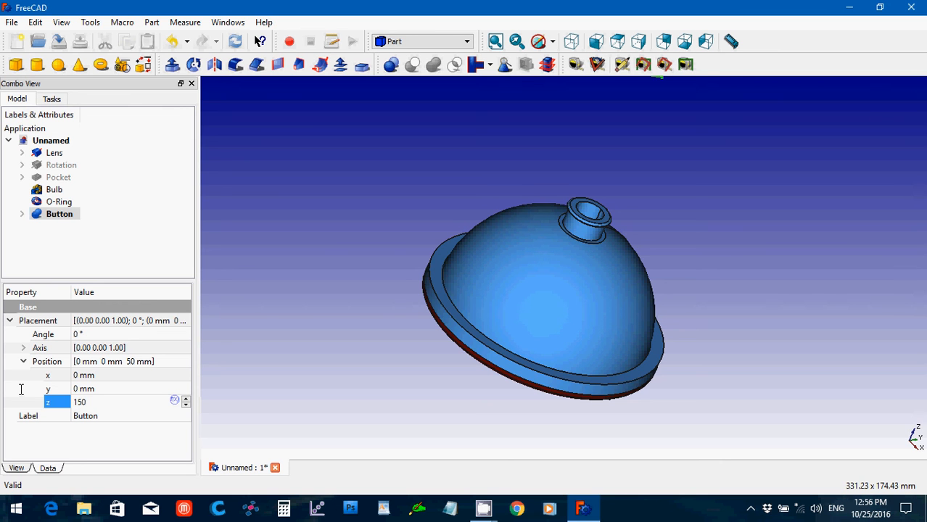
key(BackSpace)
key(BackSpace)
text(00)
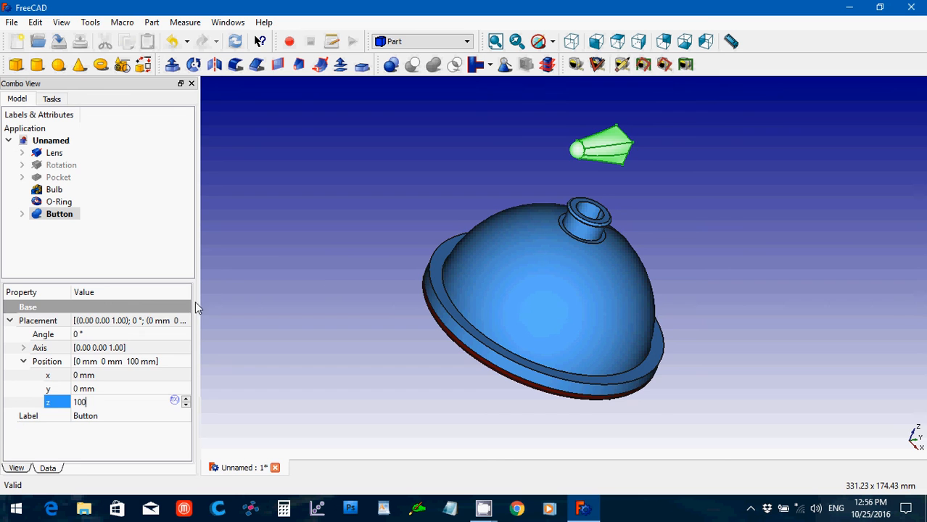
key(Return)
click(316, 277)
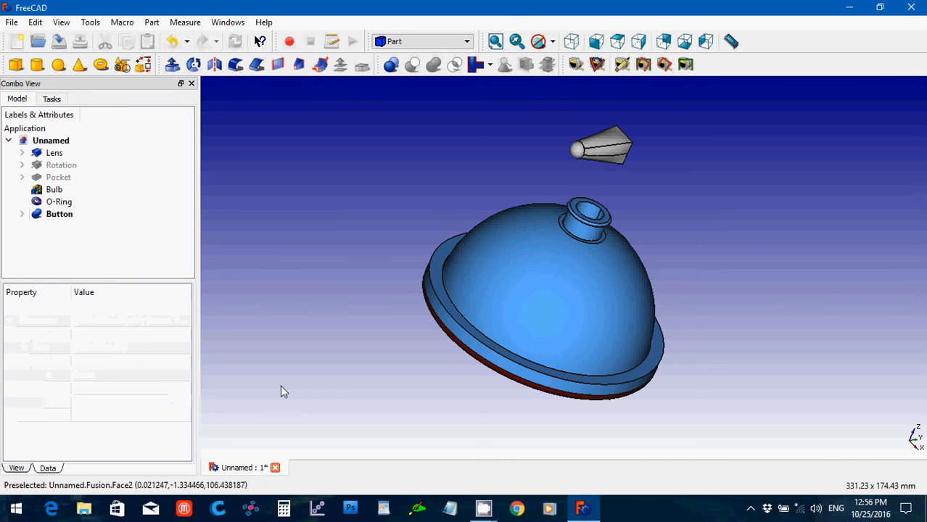
middle_drag(269, 404, 337, 269)
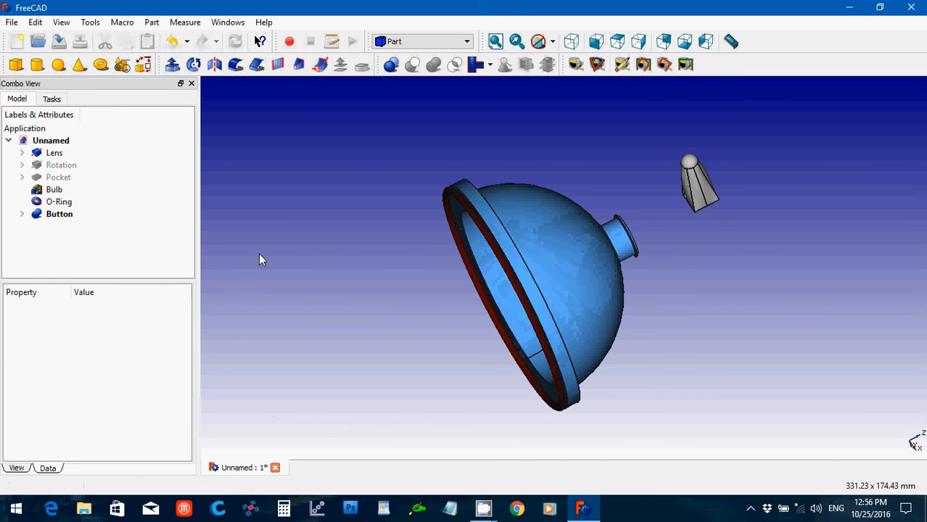
Start saving the document under a new name and open the EngDesign Solidworks 2012 folder within Documents, _My 3D Printing Projects, _STL Files
click(12, 21)
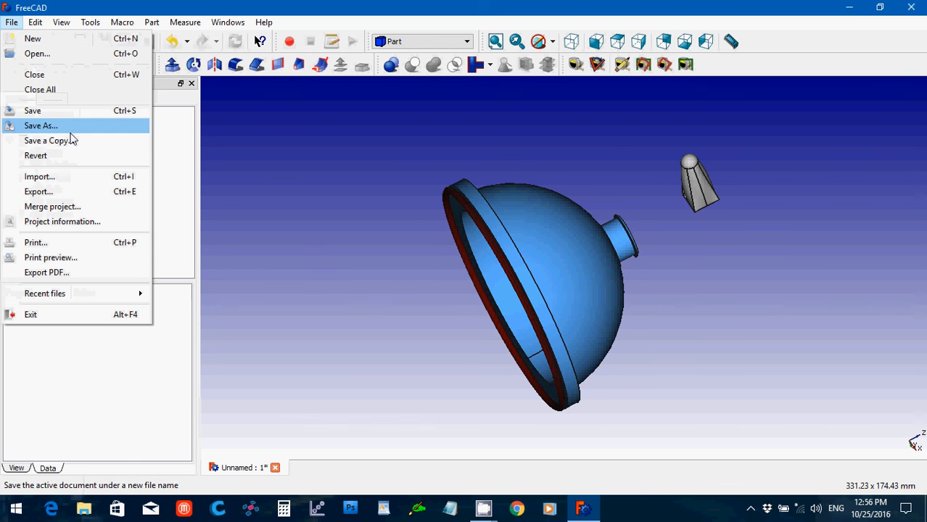
click(72, 129)
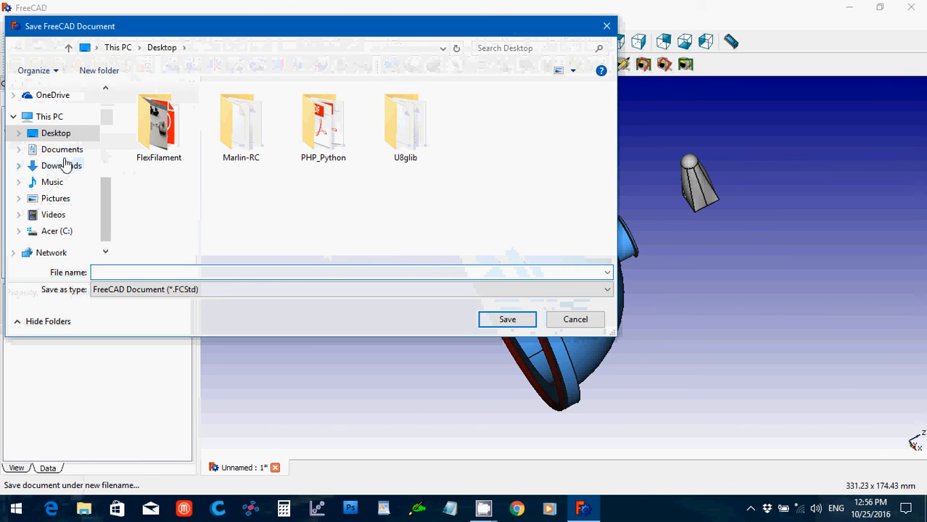
click(63, 149)
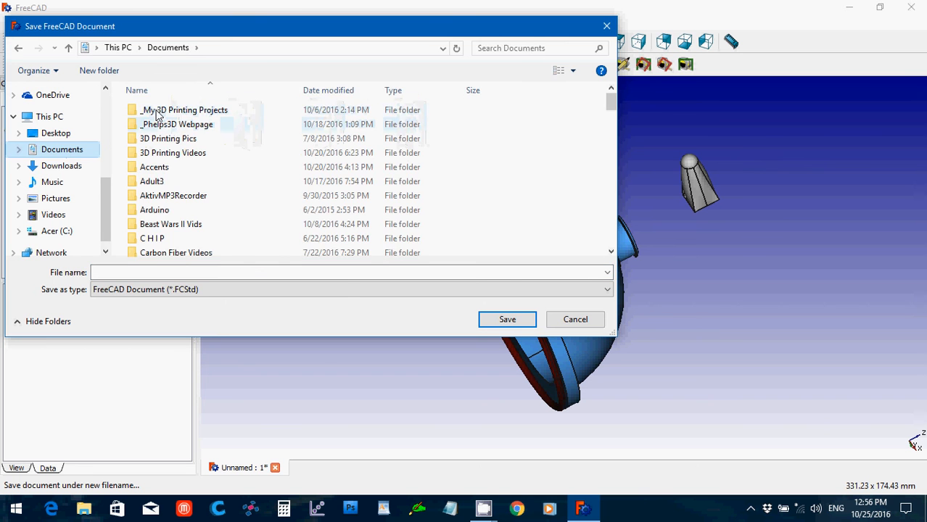
double_click(156, 111)
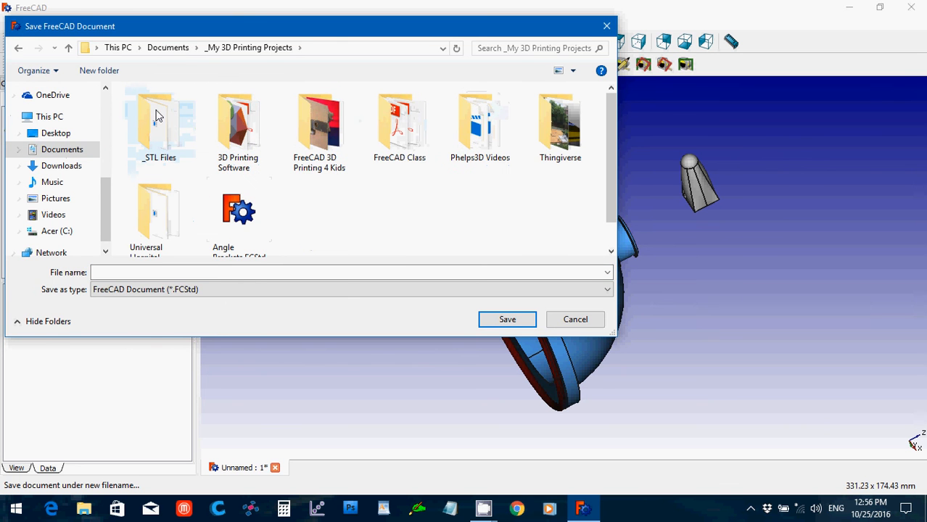
double_click(157, 116)
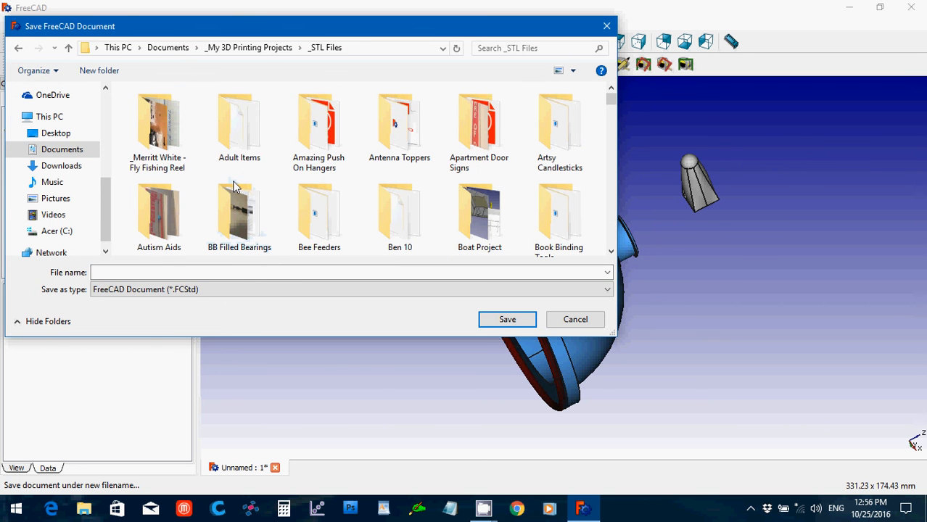
scroll(234, 187, down, 10)
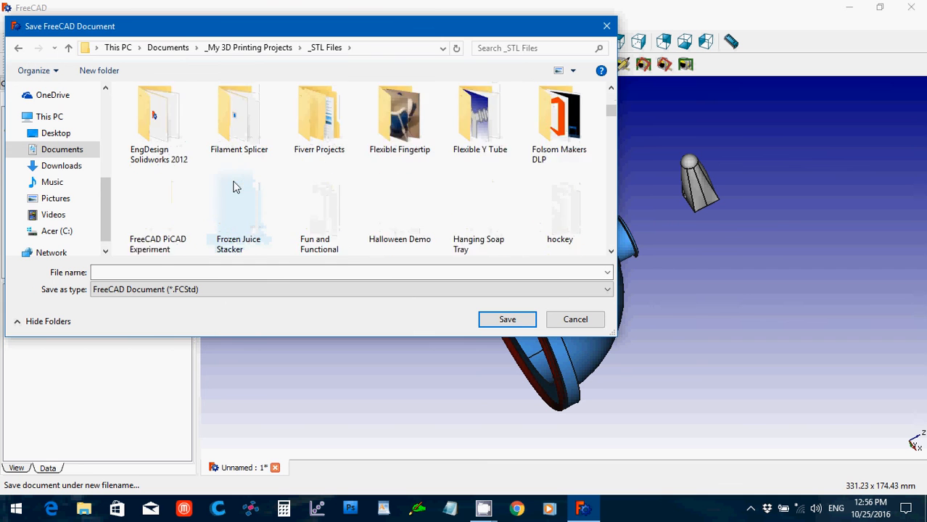
scroll(233, 188, down, 4)
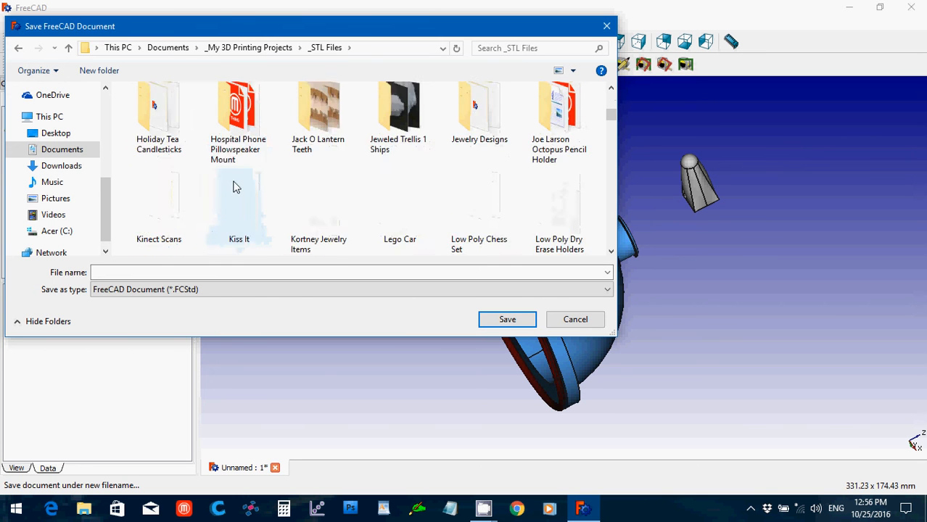
scroll(234, 187, down, 2)
scroll(234, 187, down, 3)
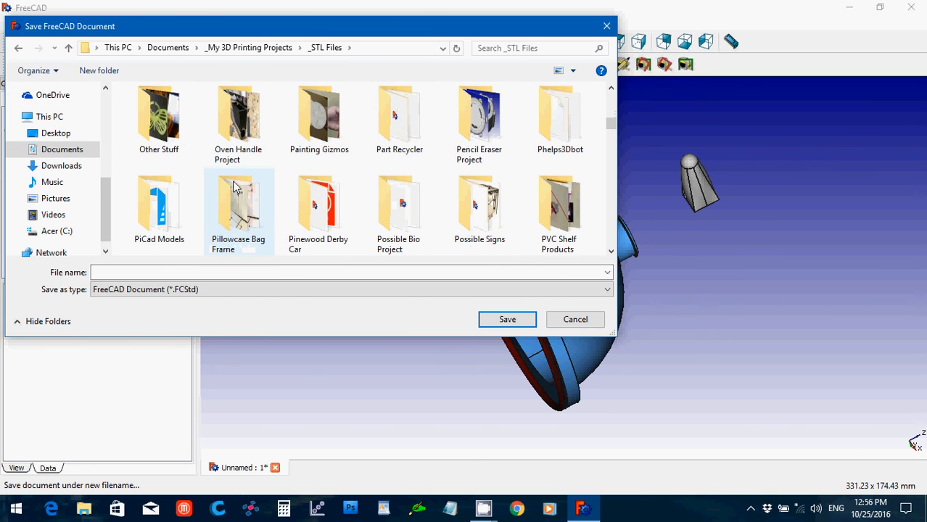
scroll(234, 187, down, 3)
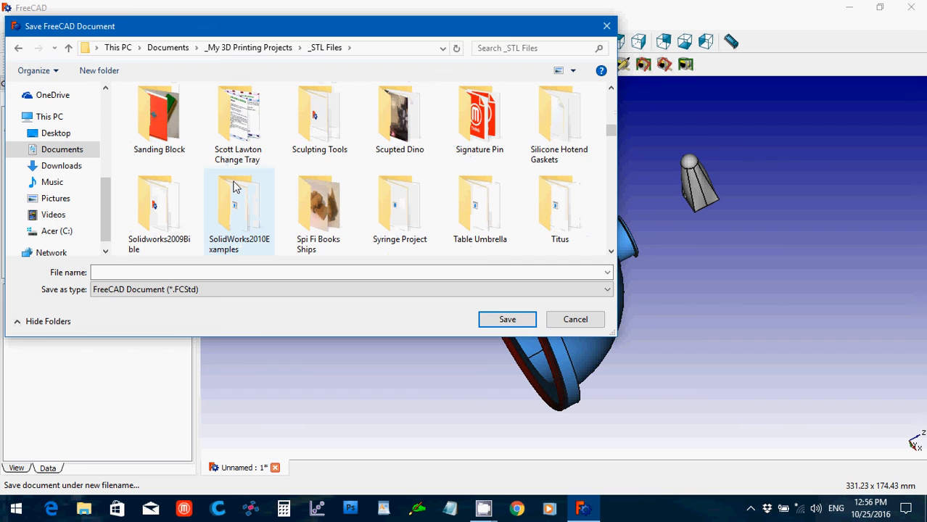
scroll(233, 187, down, 1)
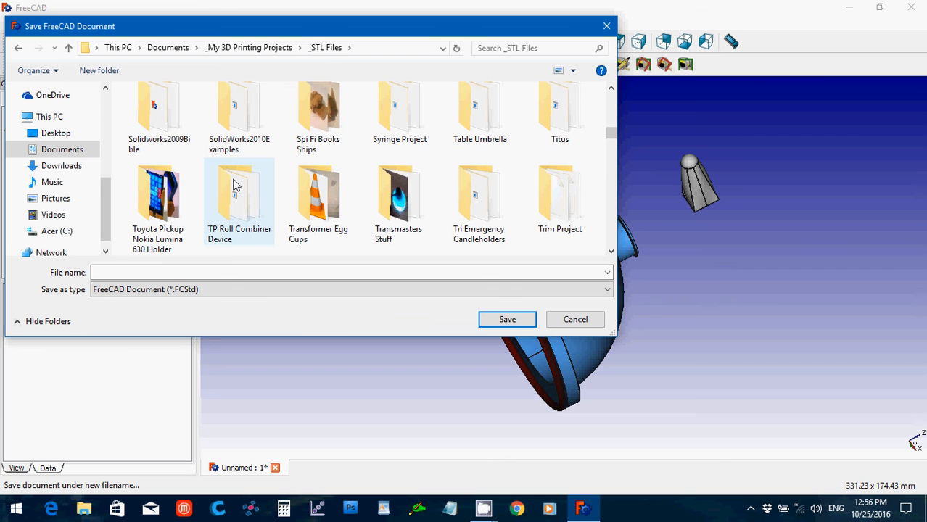
scroll(234, 185, up, 1)
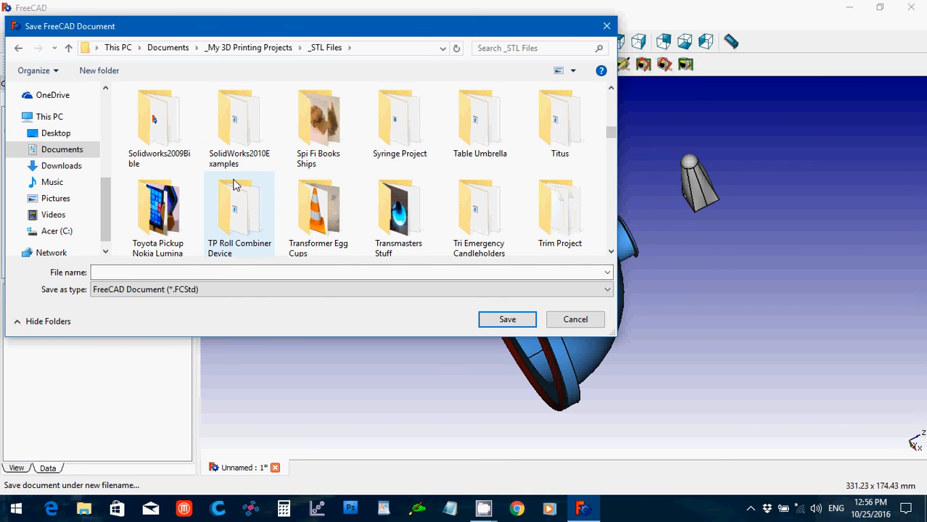
scroll(234, 185, up, 3)
scroll(234, 185, up, 5)
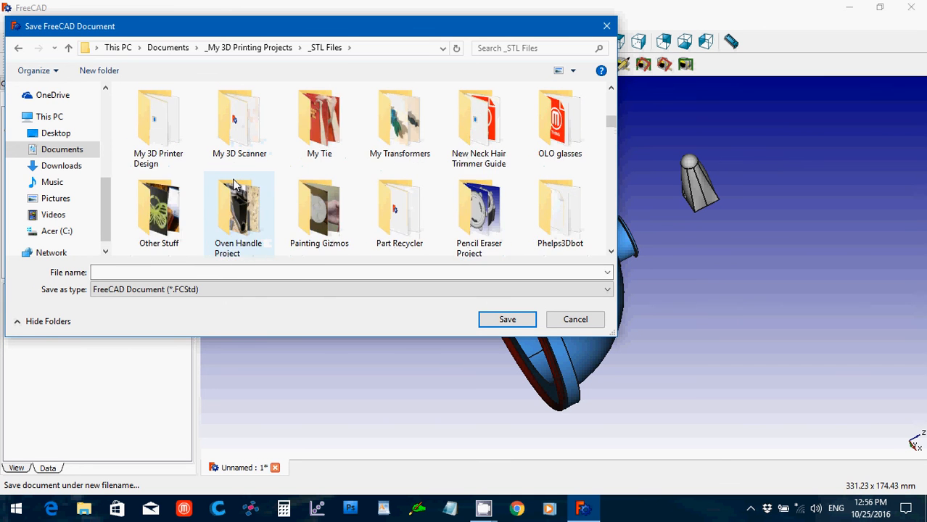
scroll(233, 185, up, 6)
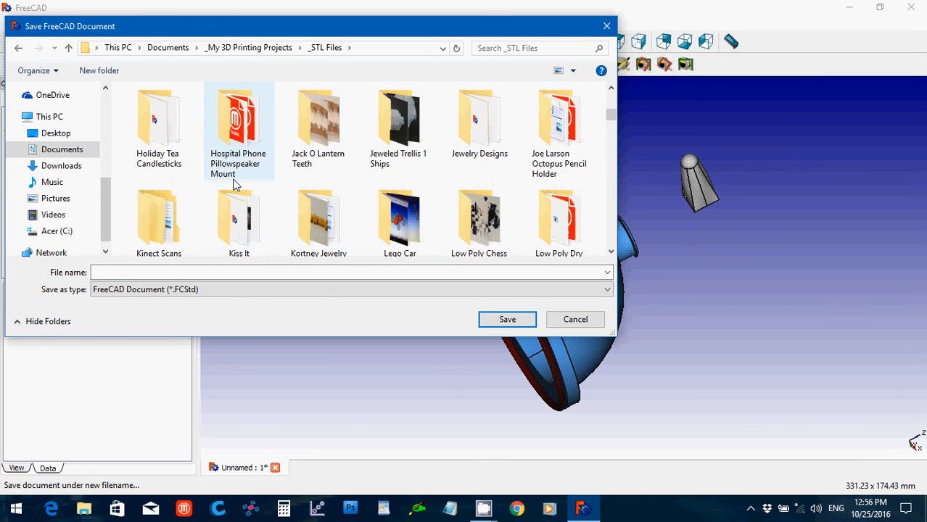
double_click(137, 210)
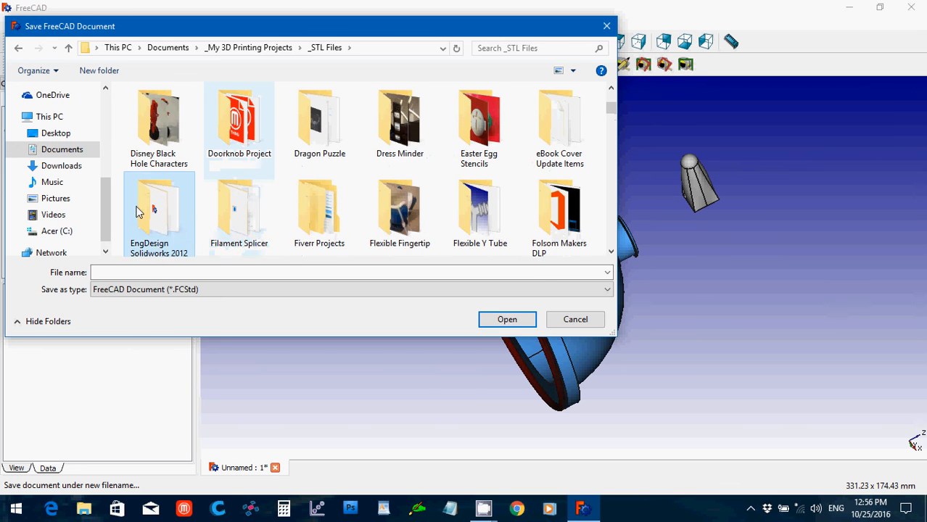
Save the FreeCAD document with the file name Flashlight Pt1
click(188, 273)
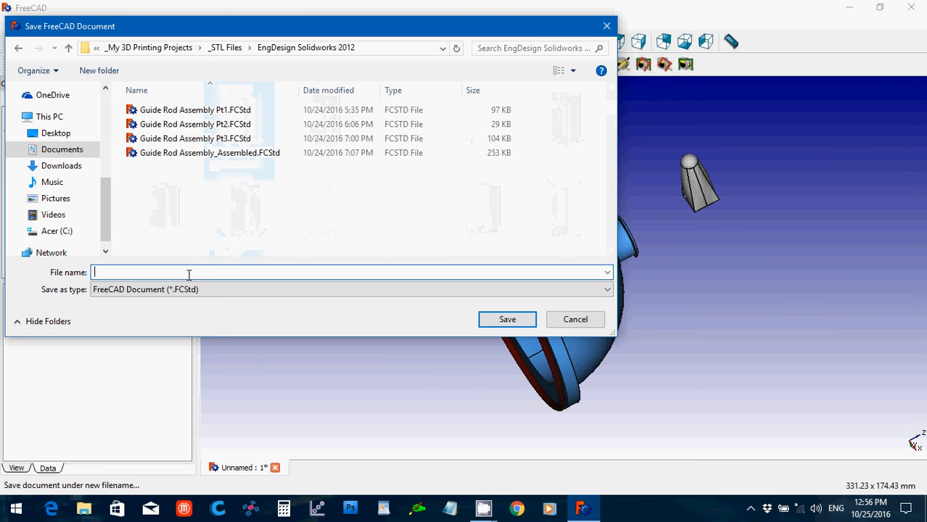
text(Flashlight)
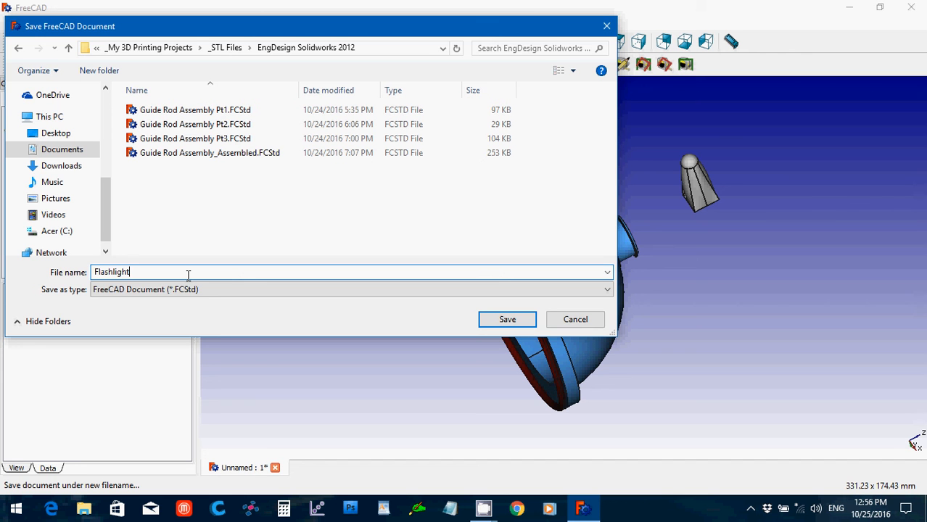
text( Pt1)
key(Return)
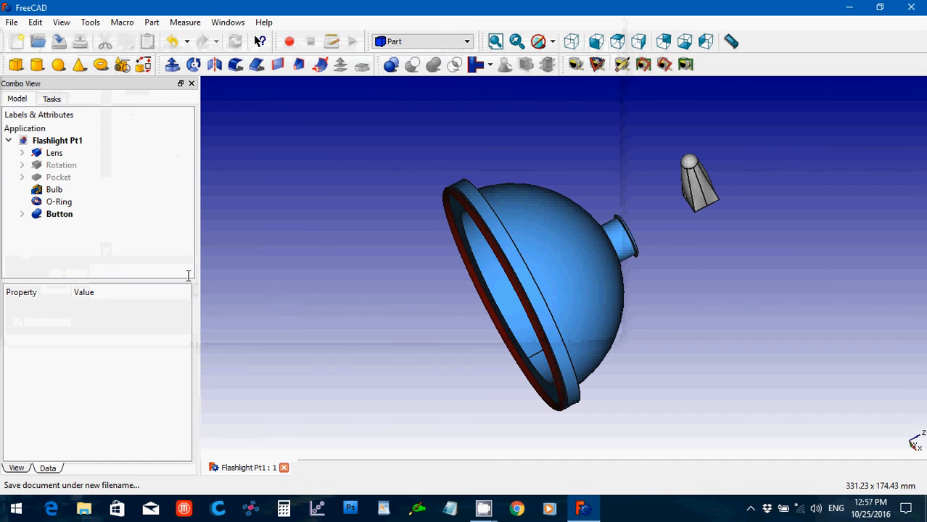